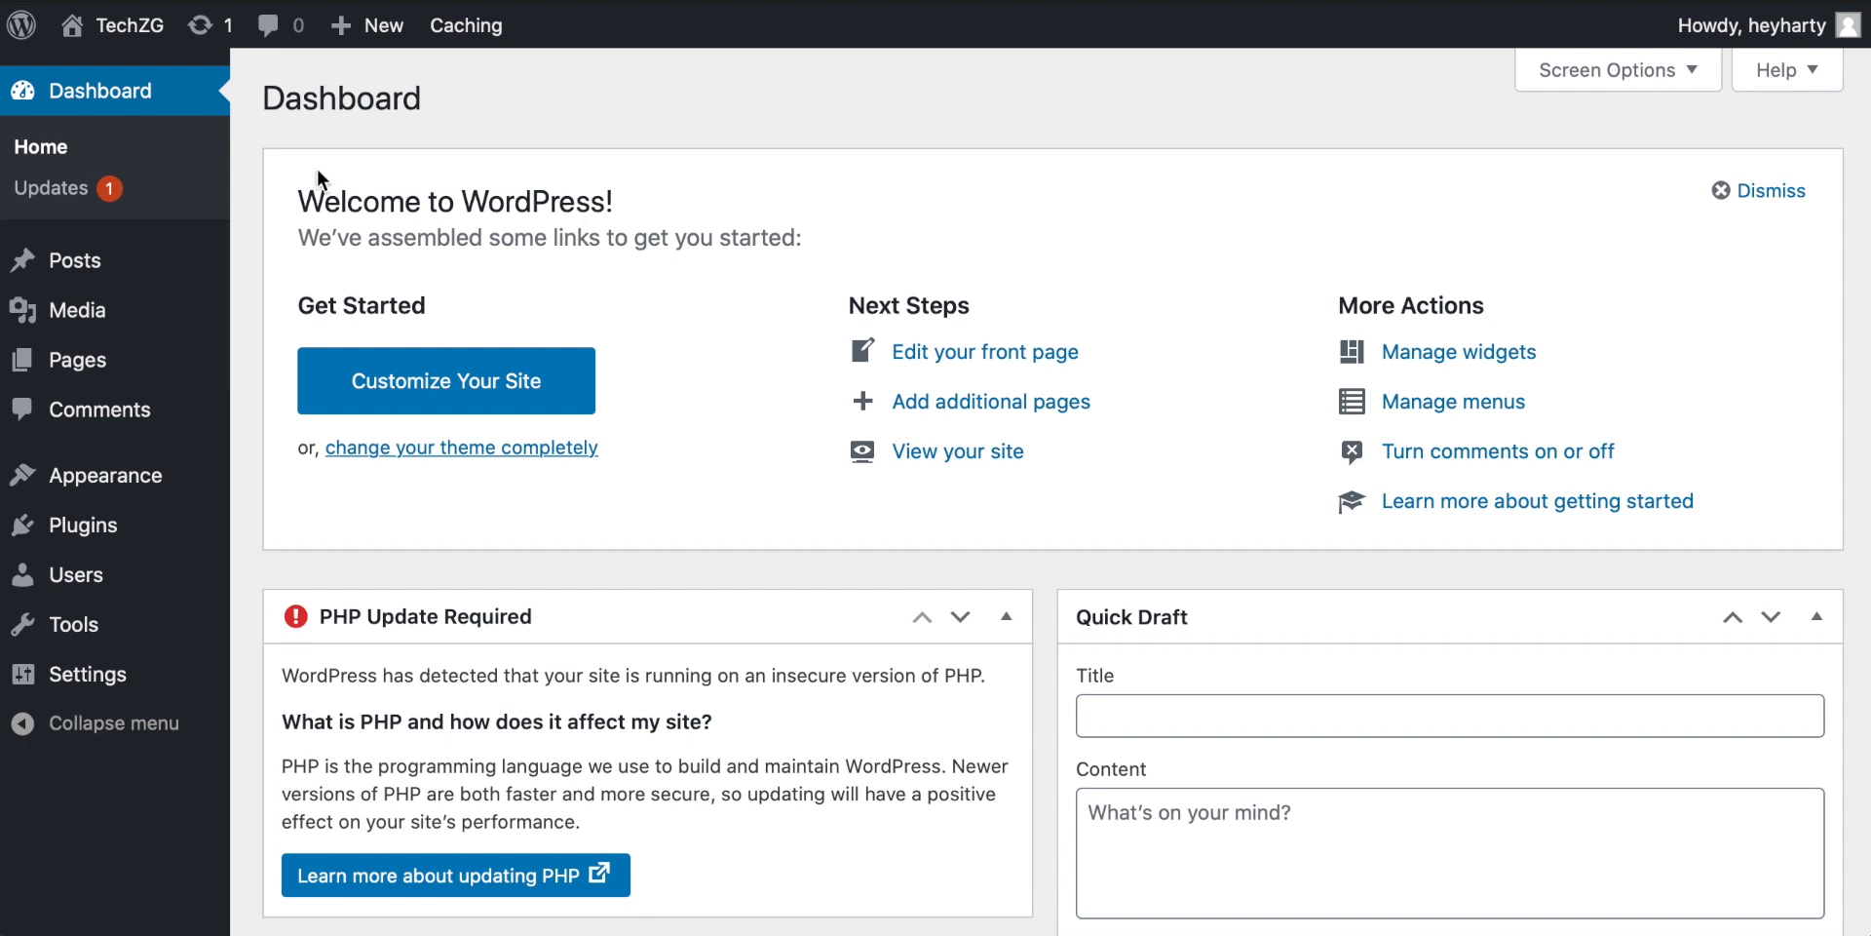
Step: Open the page for adding new plugins
{"action": "scroll", "coordinate": [470, 253], "scroll_direction": "down", "scroll_amount": 2}
{"action": "scroll", "coordinate": [464, 243], "scroll_direction": "up", "scroll_amount": 2}
{"action": "mouse_move", "coordinate": [191, 471]}
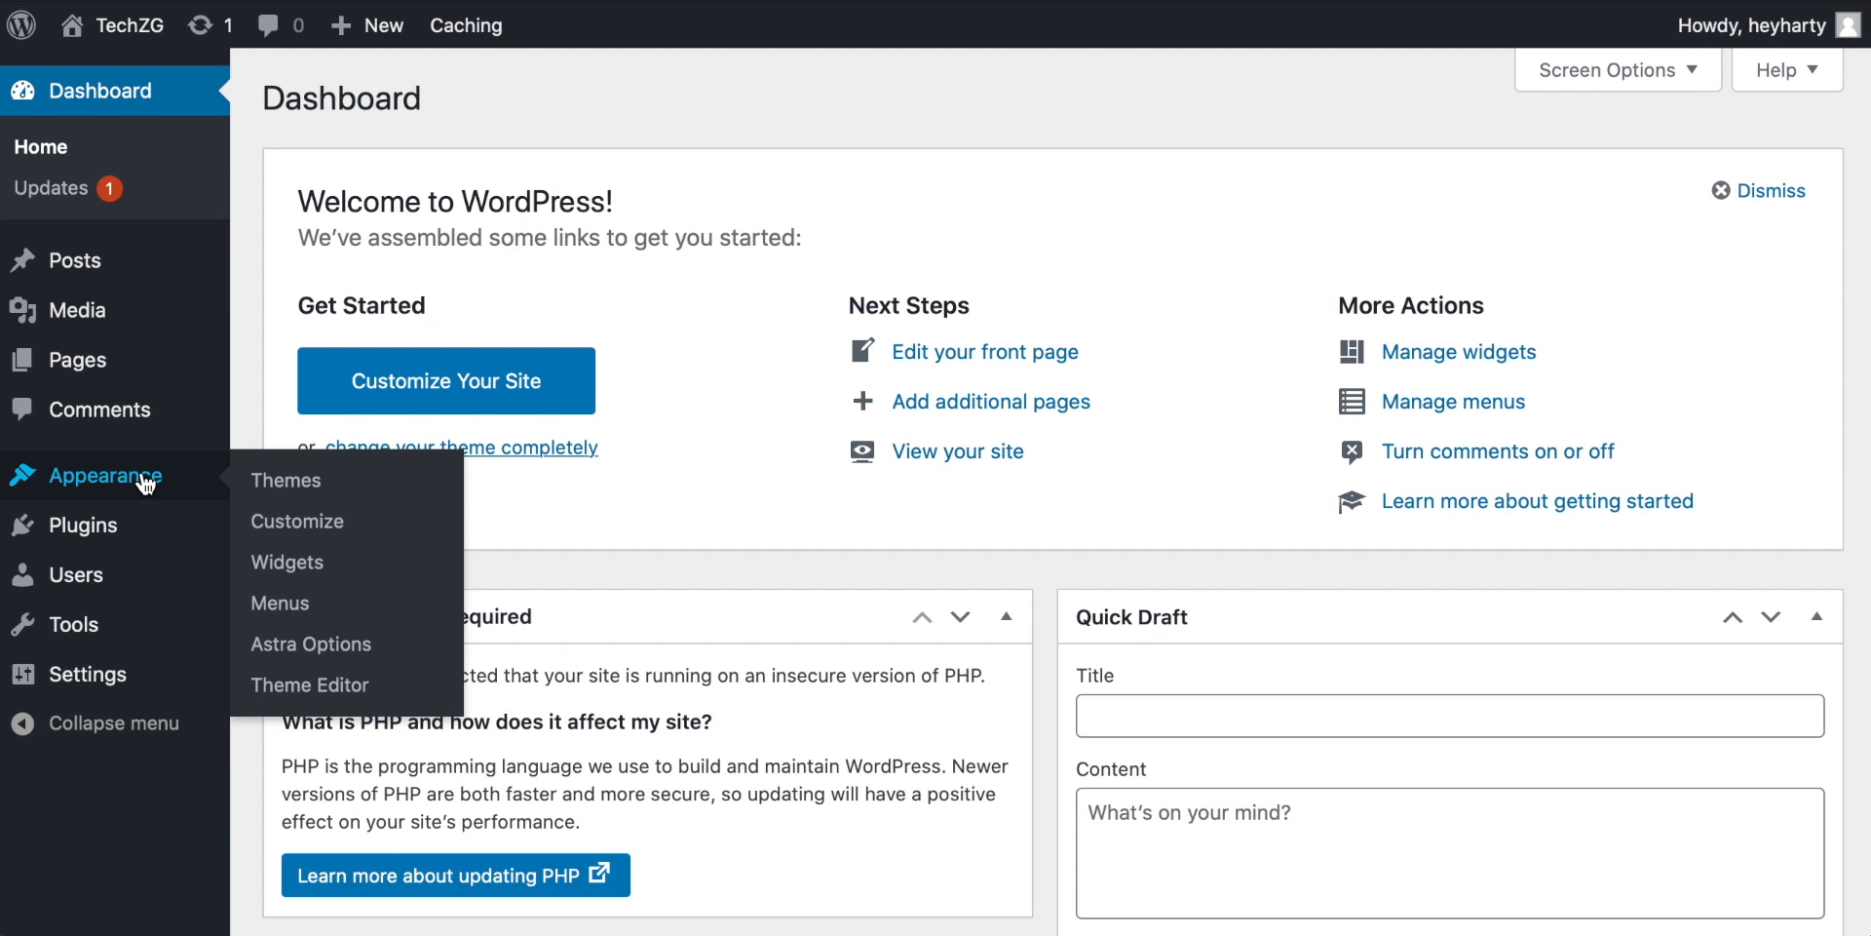
{"action": "mouse_move", "coordinate": [100, 534]}
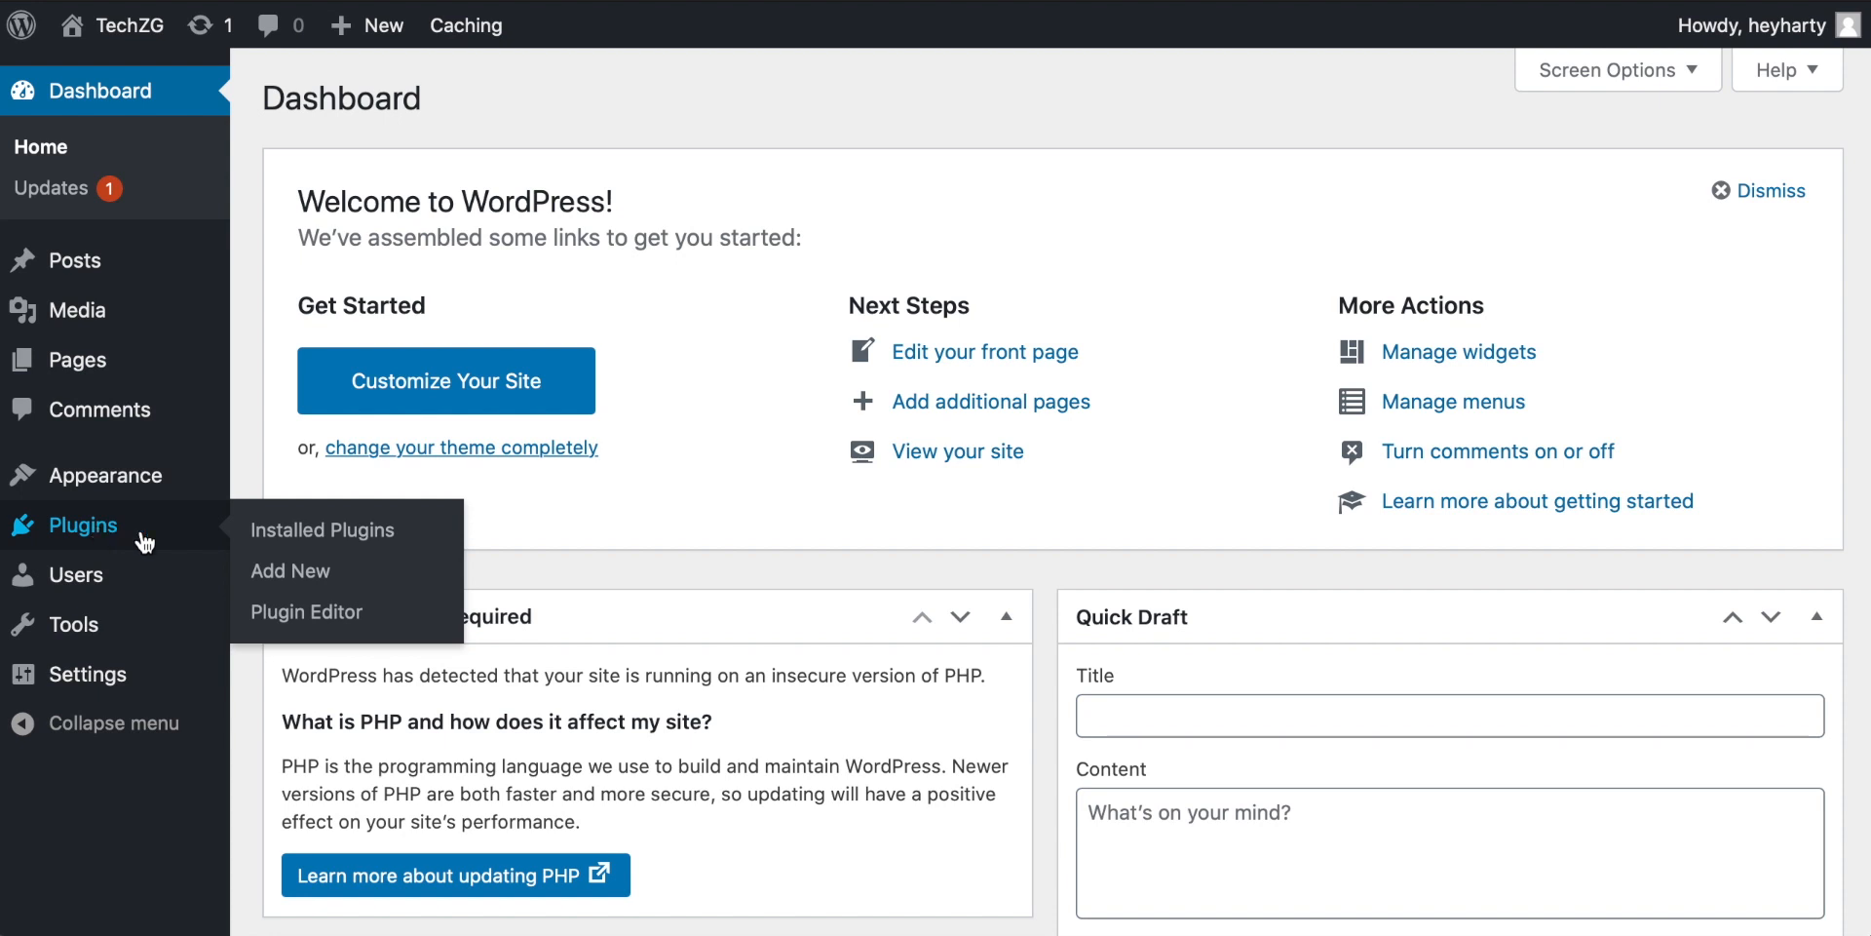
{"action": "left_click", "coordinate": [289, 569]}
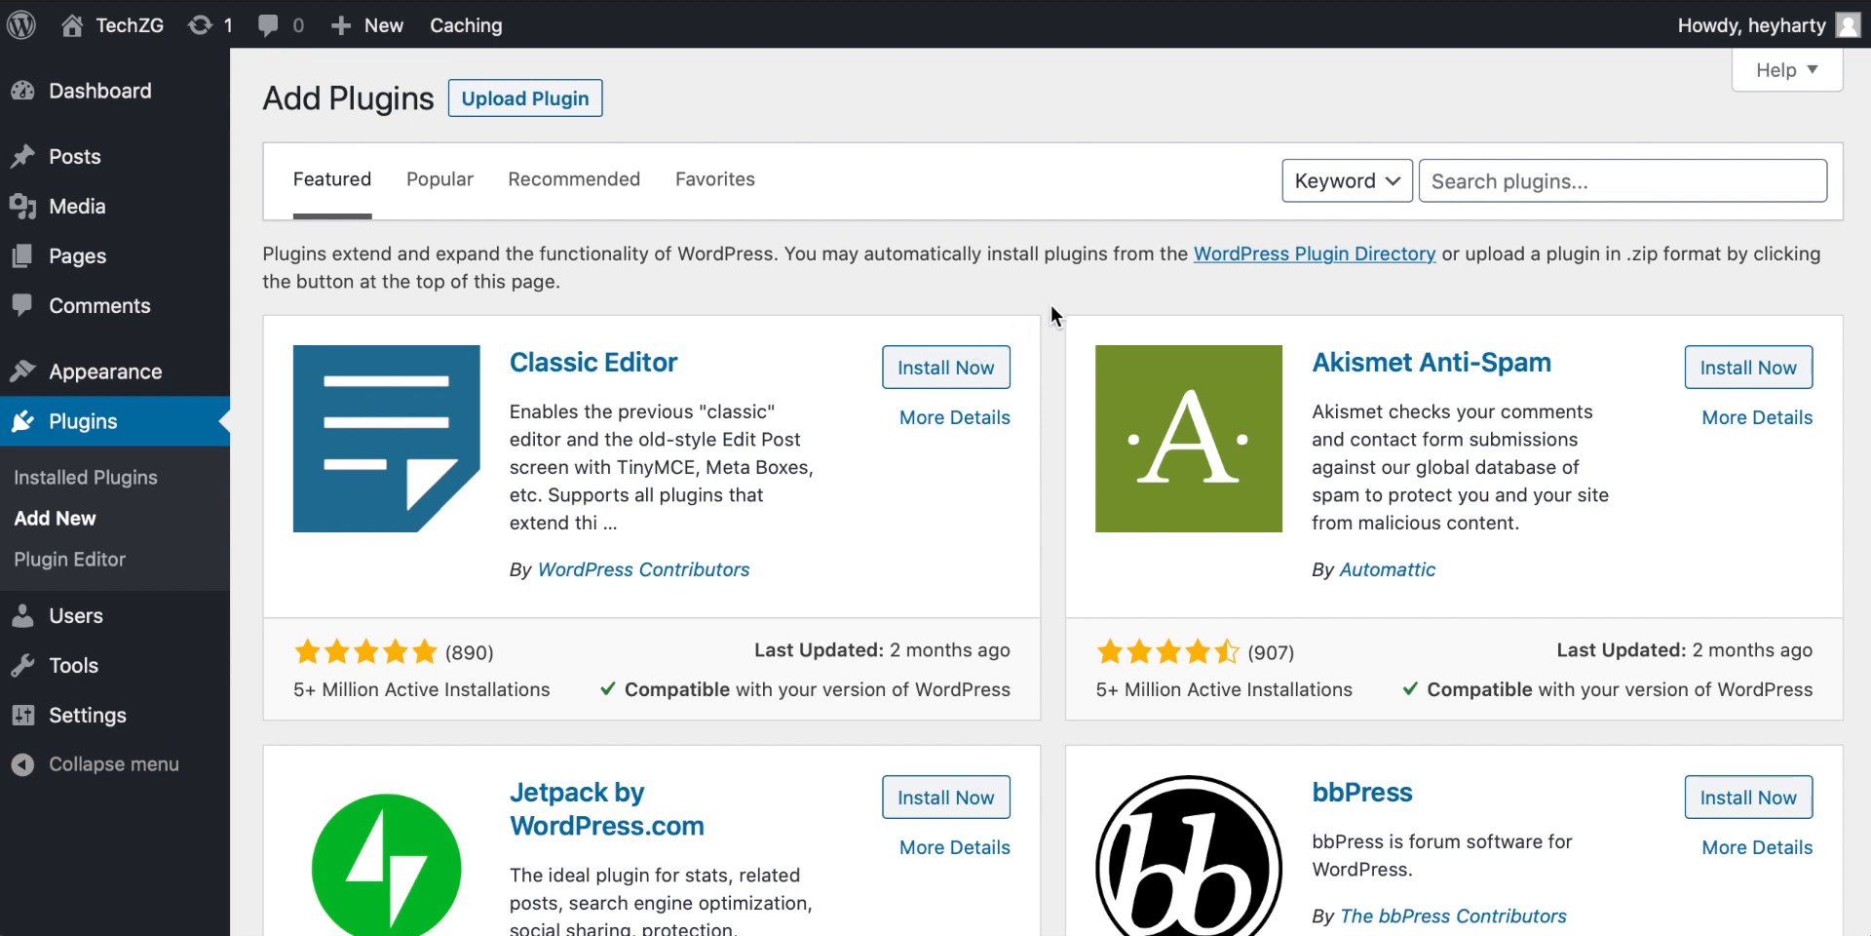
Step: Search the plugin directory for elementor
{"action": "left_click", "coordinate": [1518, 179]}
{"action": "type", "text": "element"}
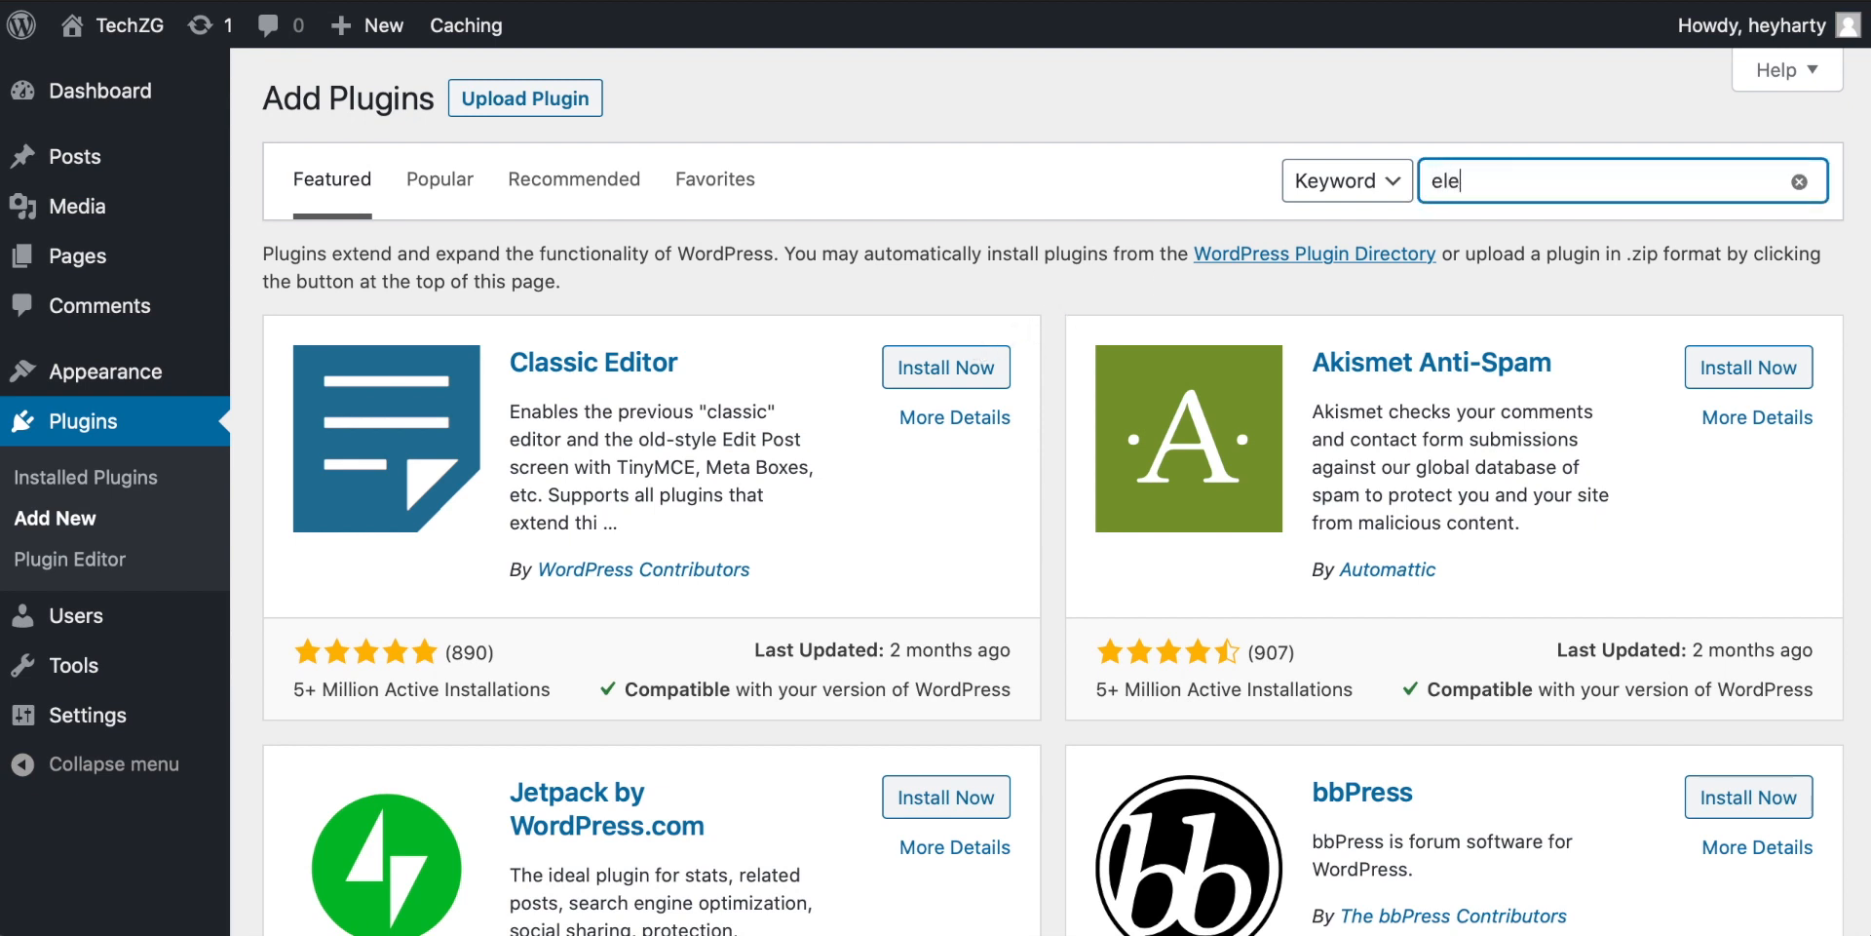
{"action": "type", "text": "or"}
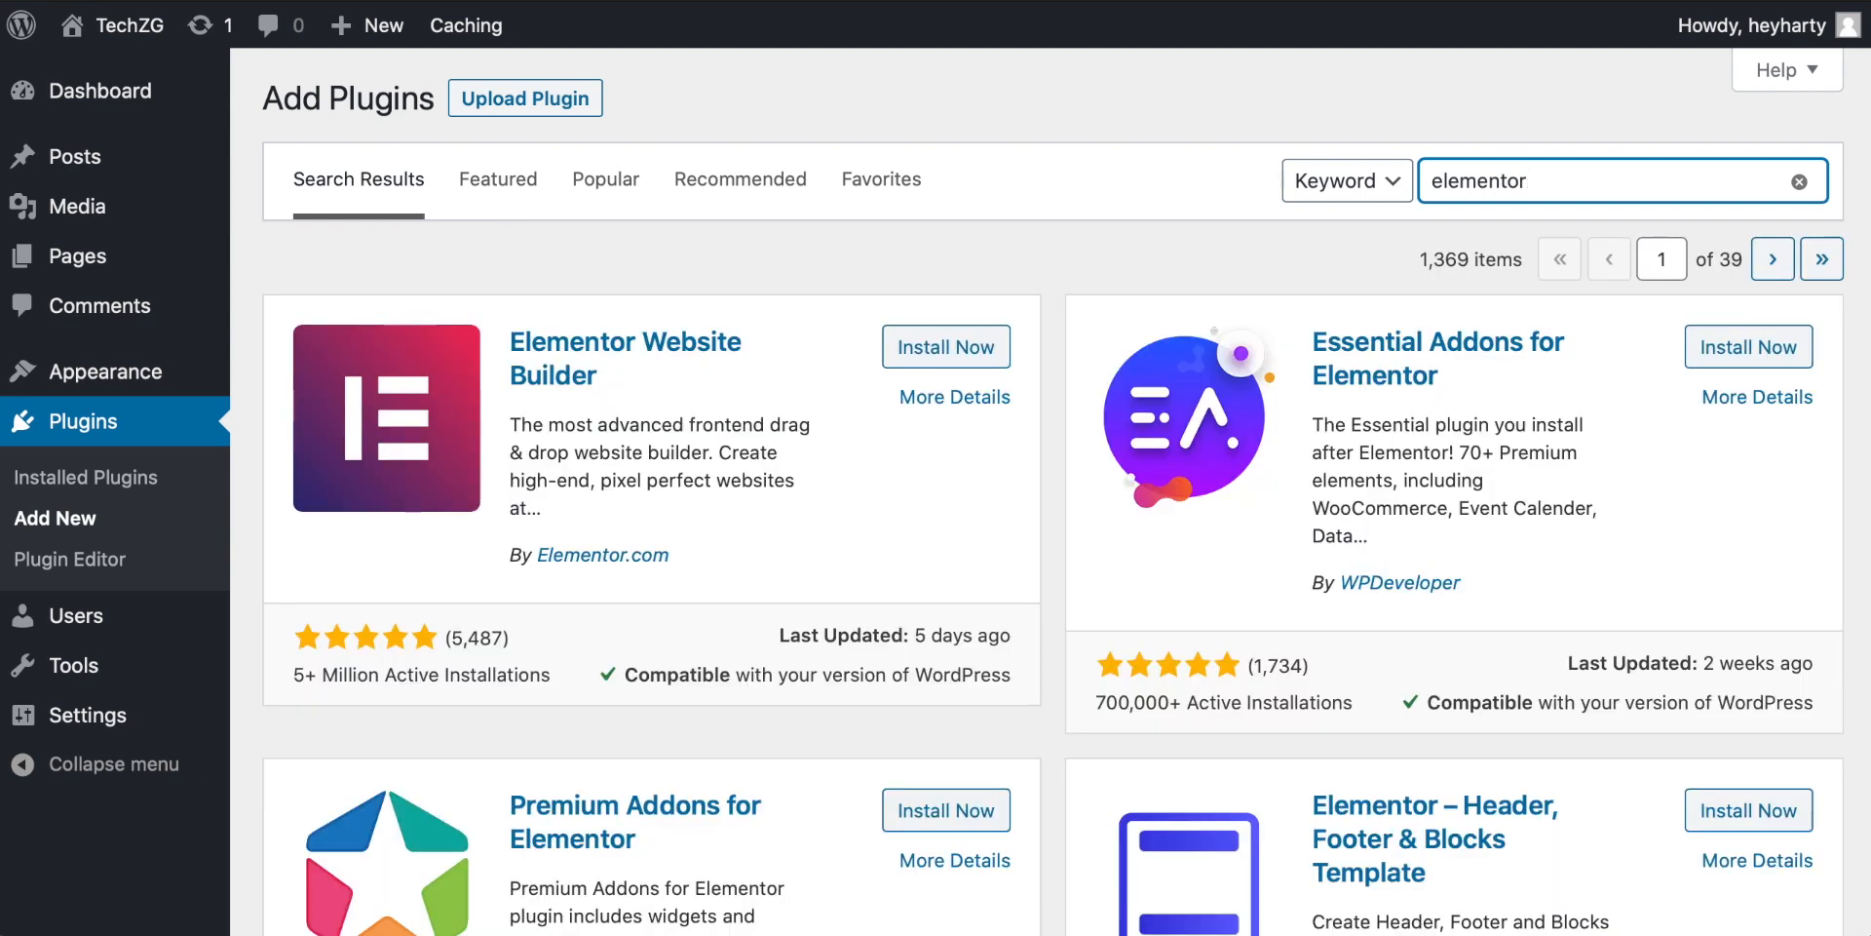
{"action": "left_click_drag", "start_coordinate": [294, 673], "coordinate": [431, 678]}
{"action": "left_click", "coordinate": [413, 698]}
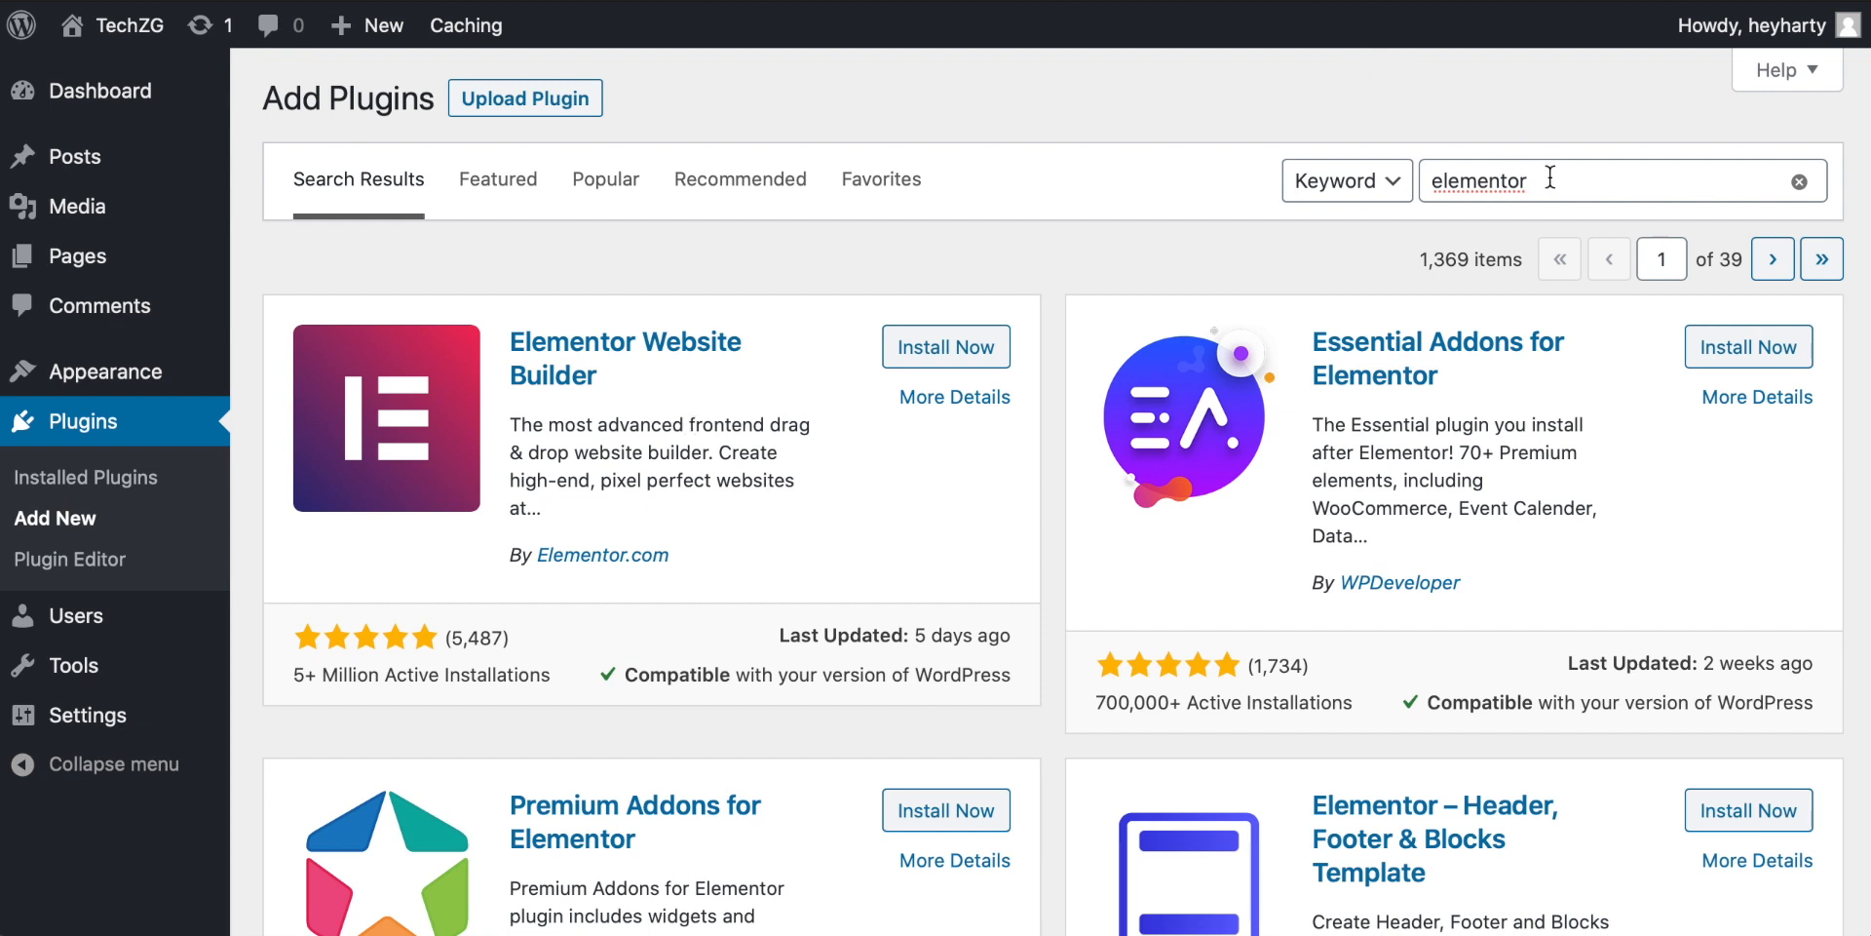
Step: Search for astra, then install and activate the Starter Templates plugin
{"action": "left_click_drag", "start_coordinate": [1550, 176], "coordinate": [1315, 179]}
{"action": "type", "text": "astra"}
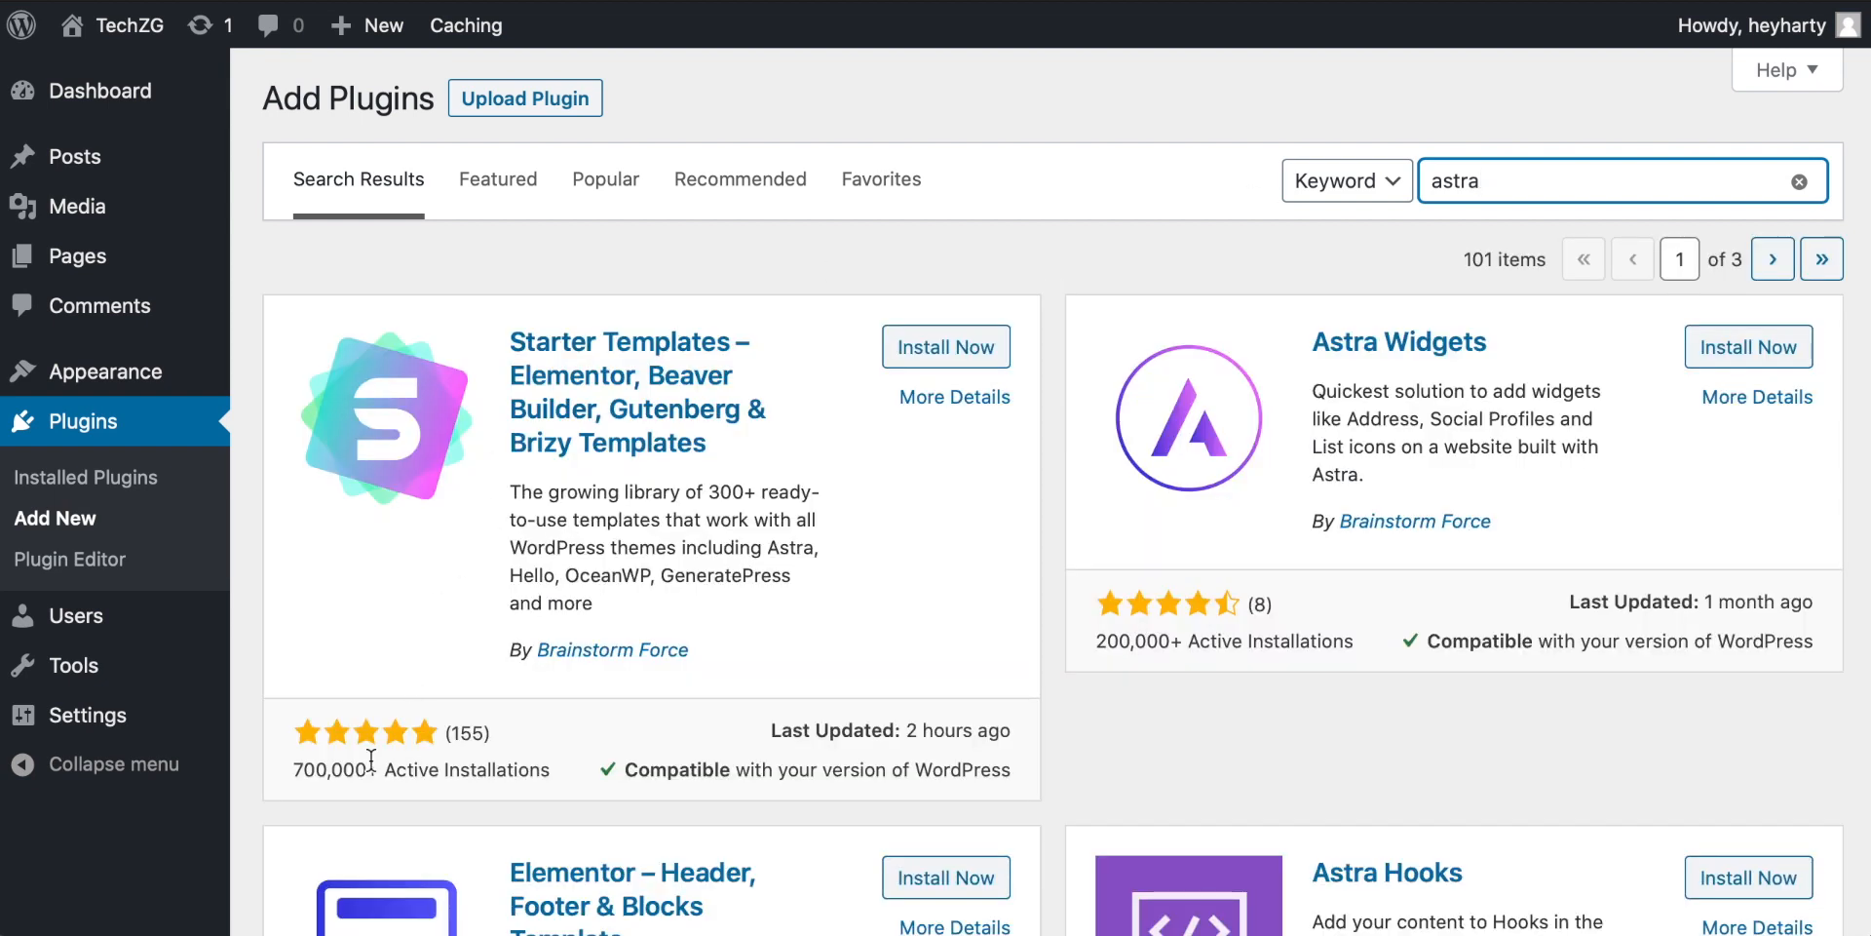
{"action": "scroll", "coordinate": [368, 780], "scroll_direction": "down", "scroll_amount": 1}
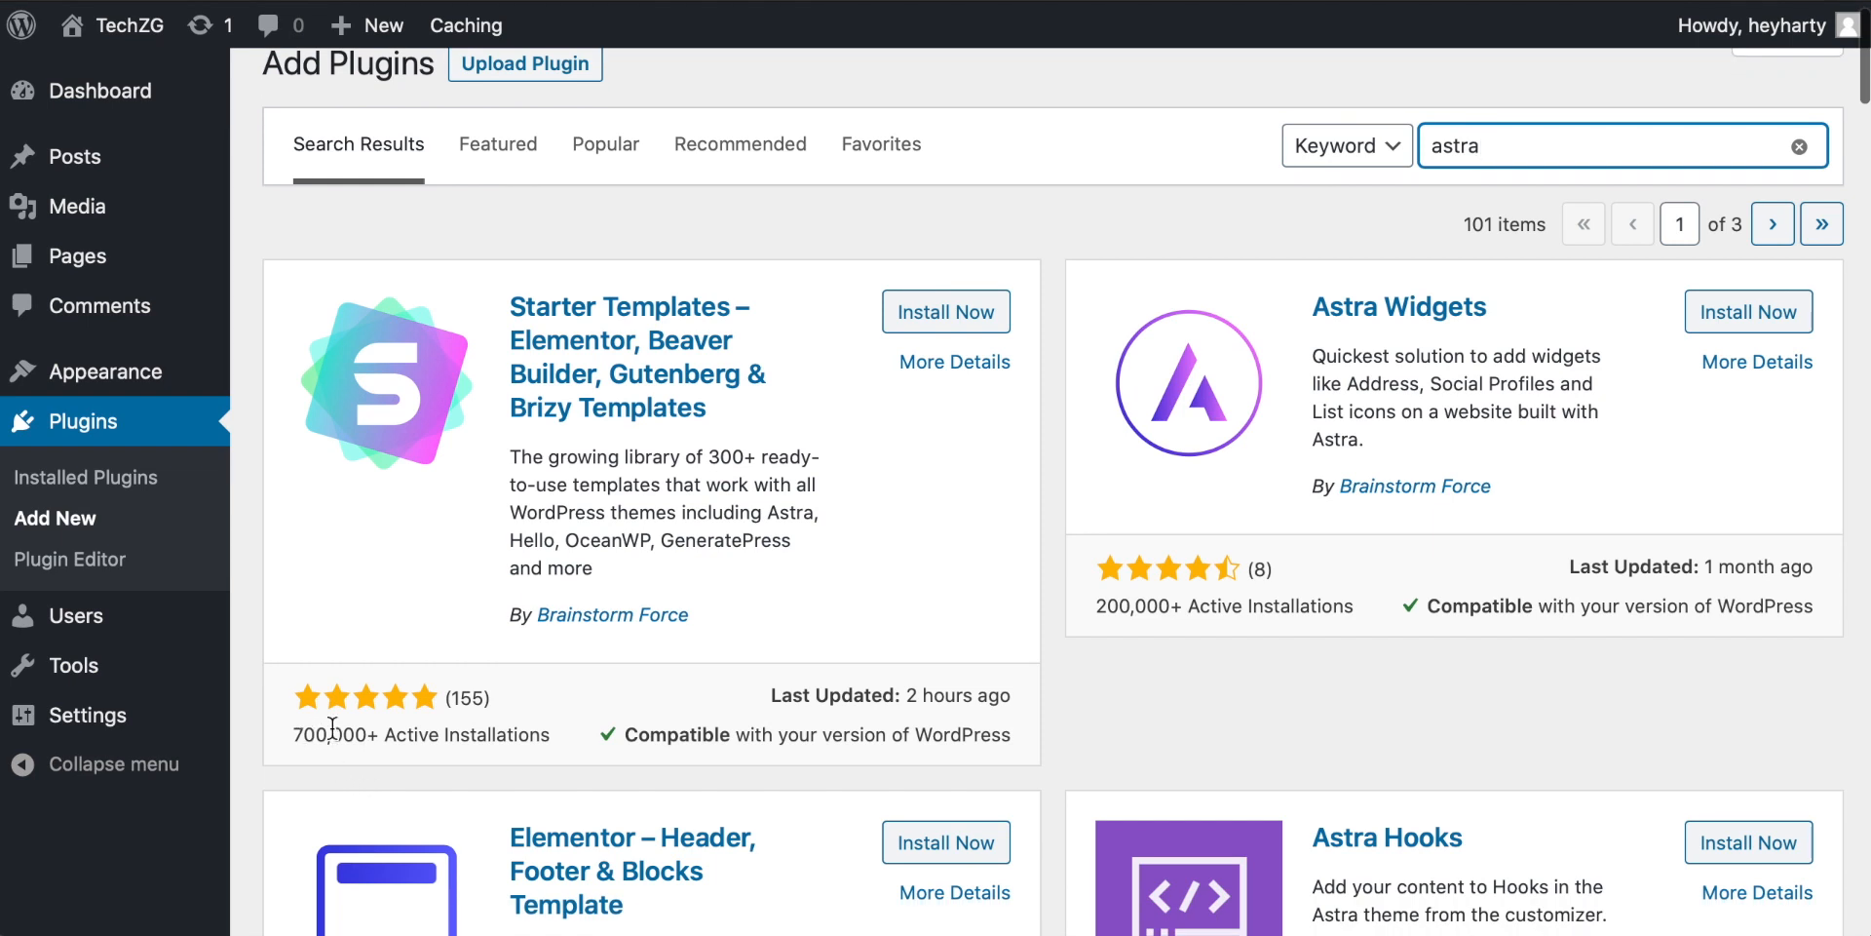
{"action": "scroll", "coordinate": [391, 731], "scroll_direction": "up", "scroll_amount": 1}
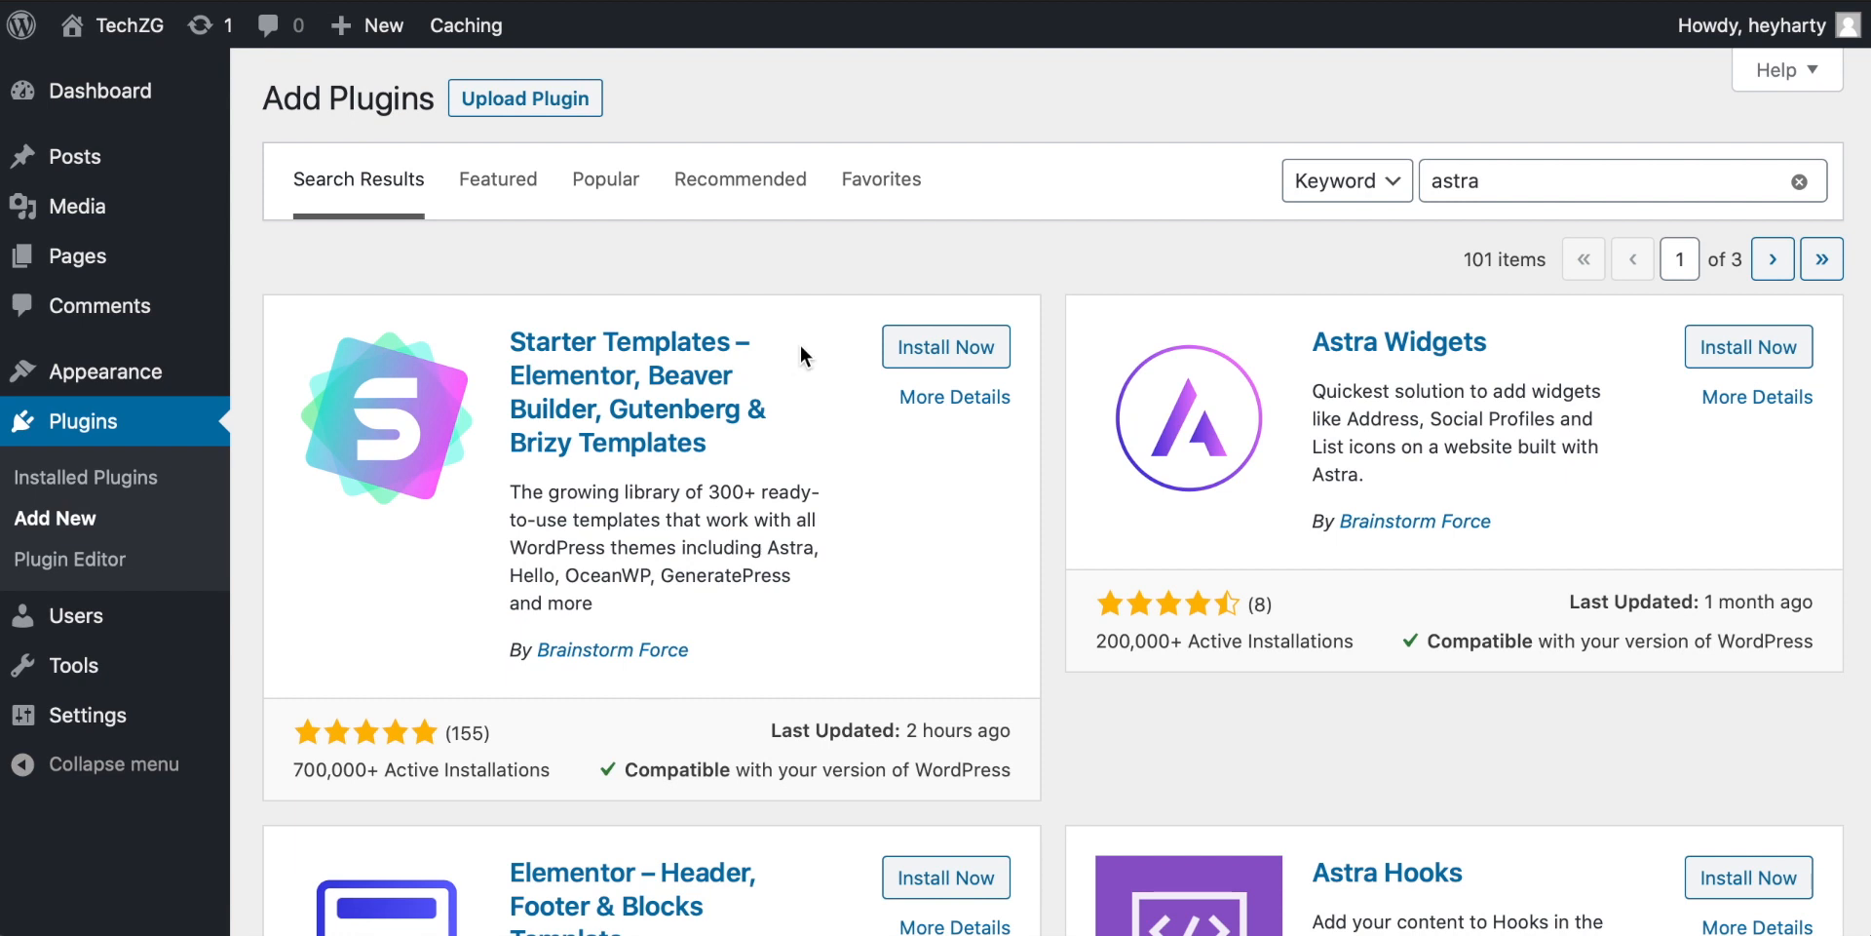
{"action": "left_click", "coordinate": [931, 351]}
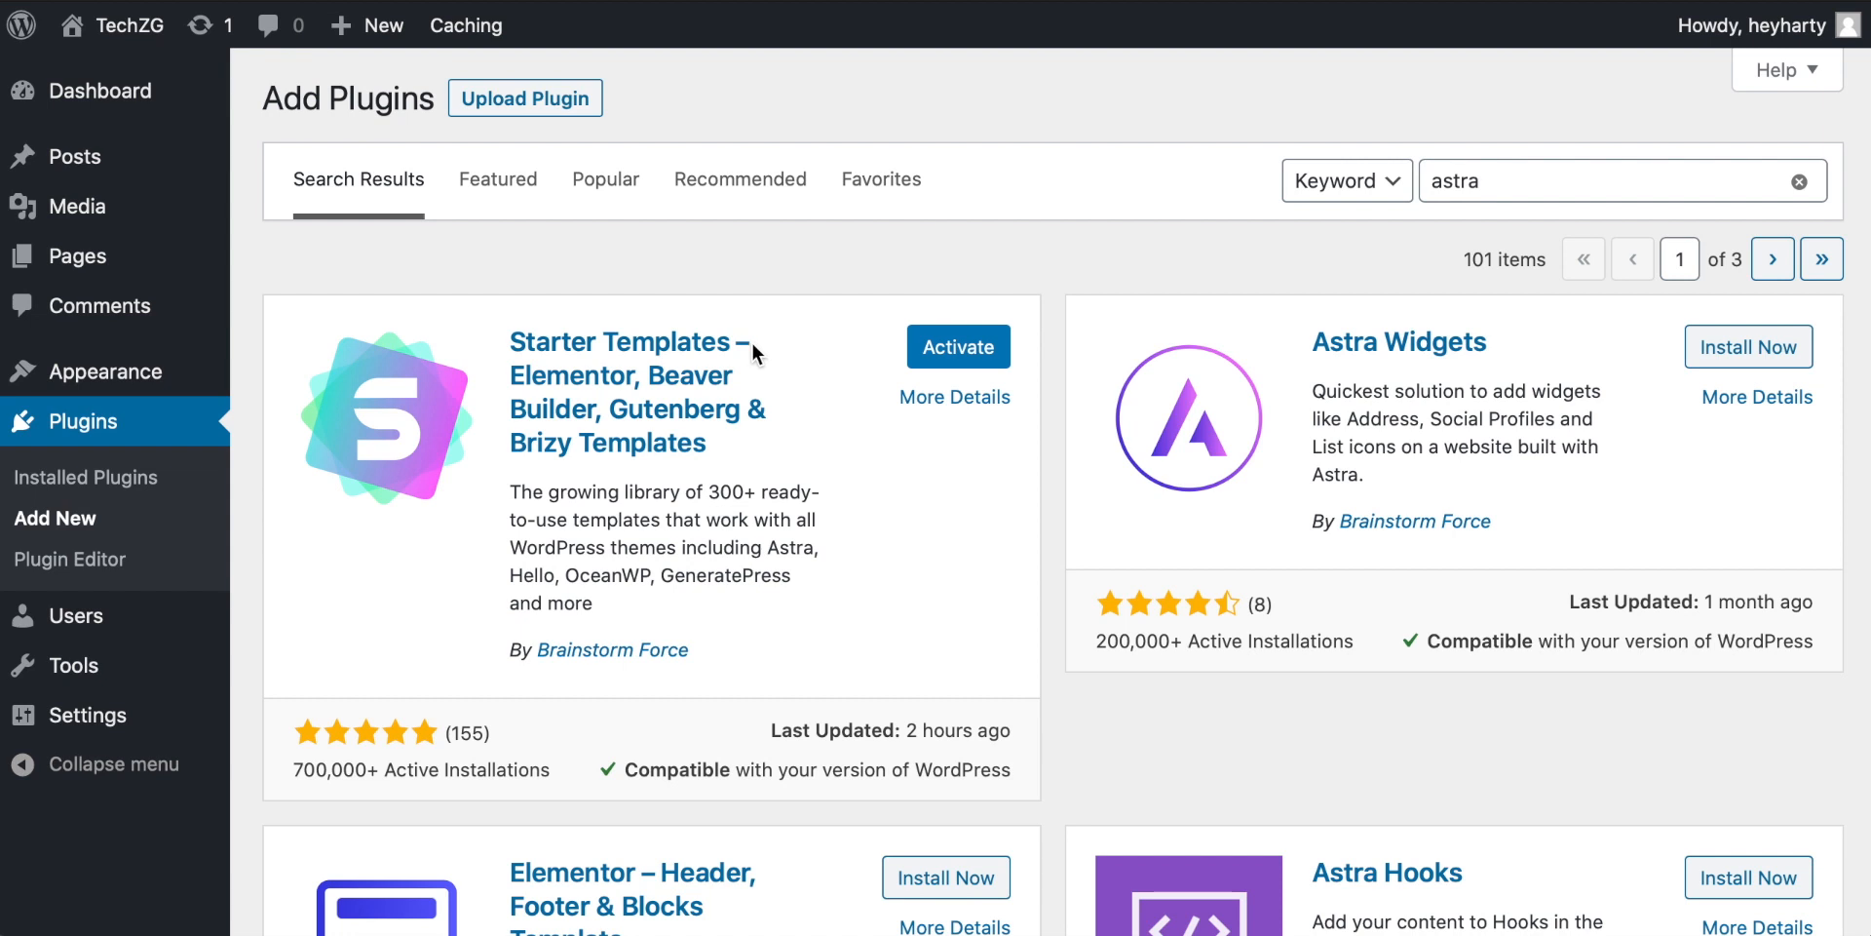
{"action": "left_click", "coordinate": [960, 349]}
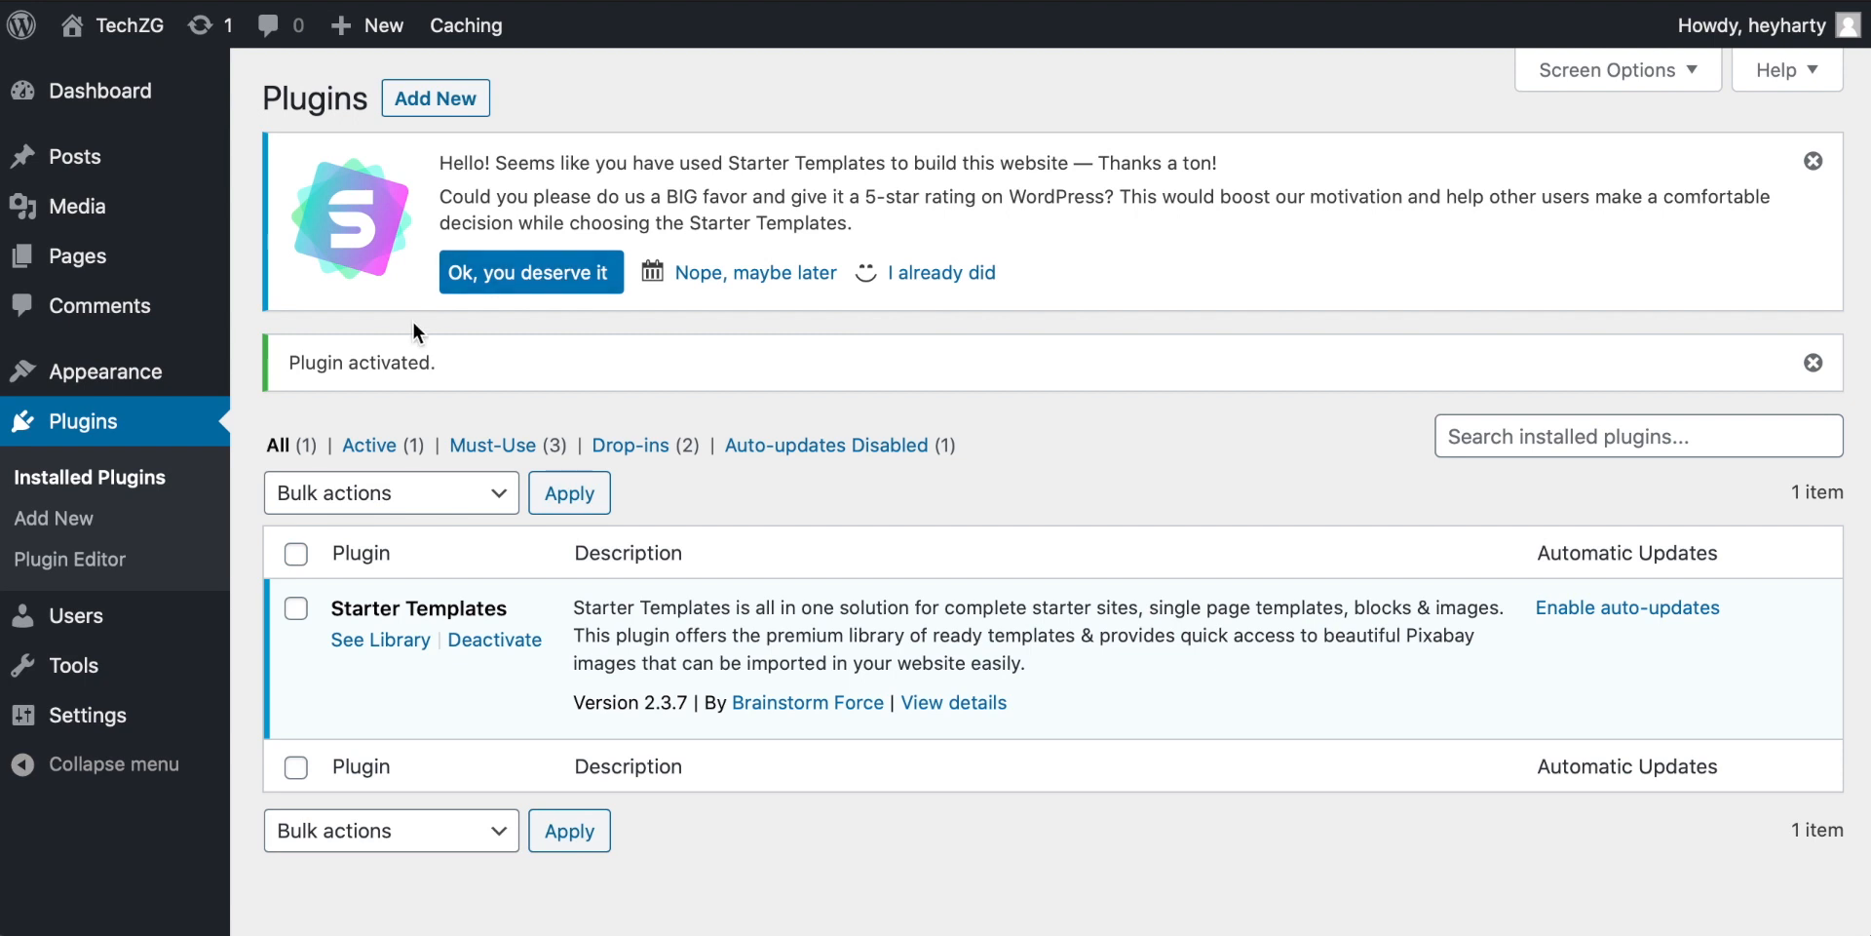
Step: Open the Starter Templates library from the installed plugin
{"action": "scroll", "coordinate": [412, 320], "scroll_direction": "down", "scroll_amount": 1}
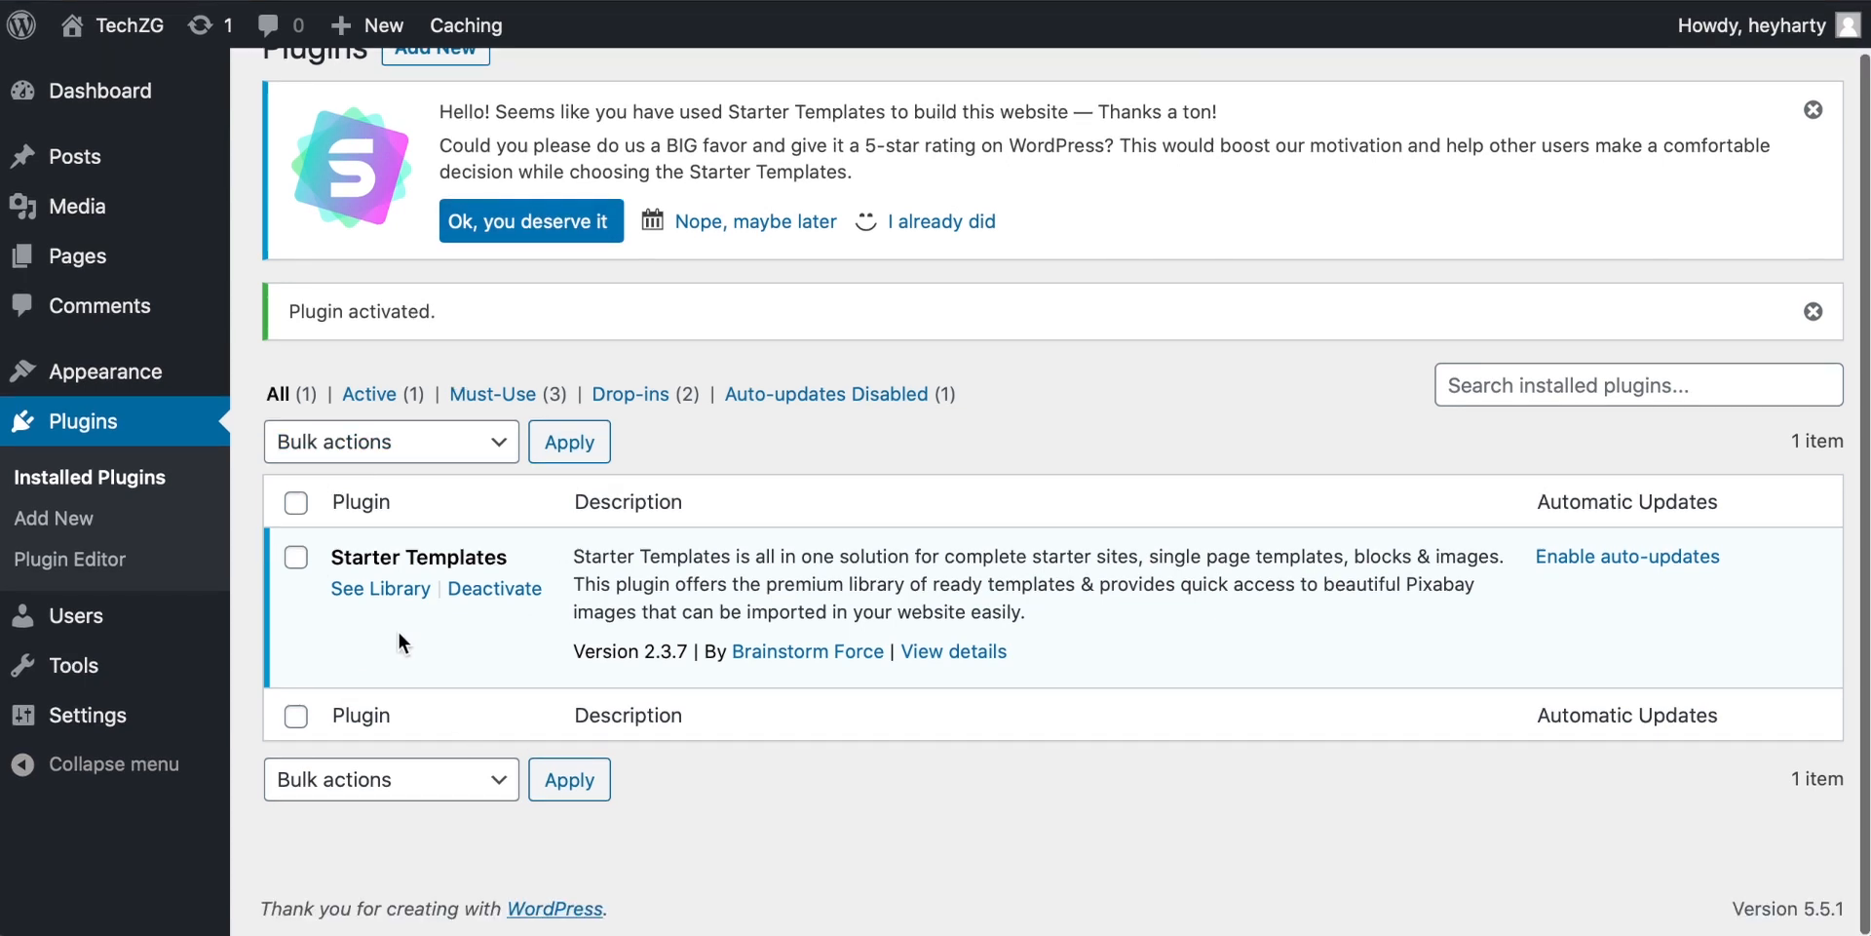
{"action": "scroll", "coordinate": [417, 628], "scroll_direction": "down", "scroll_amount": 1}
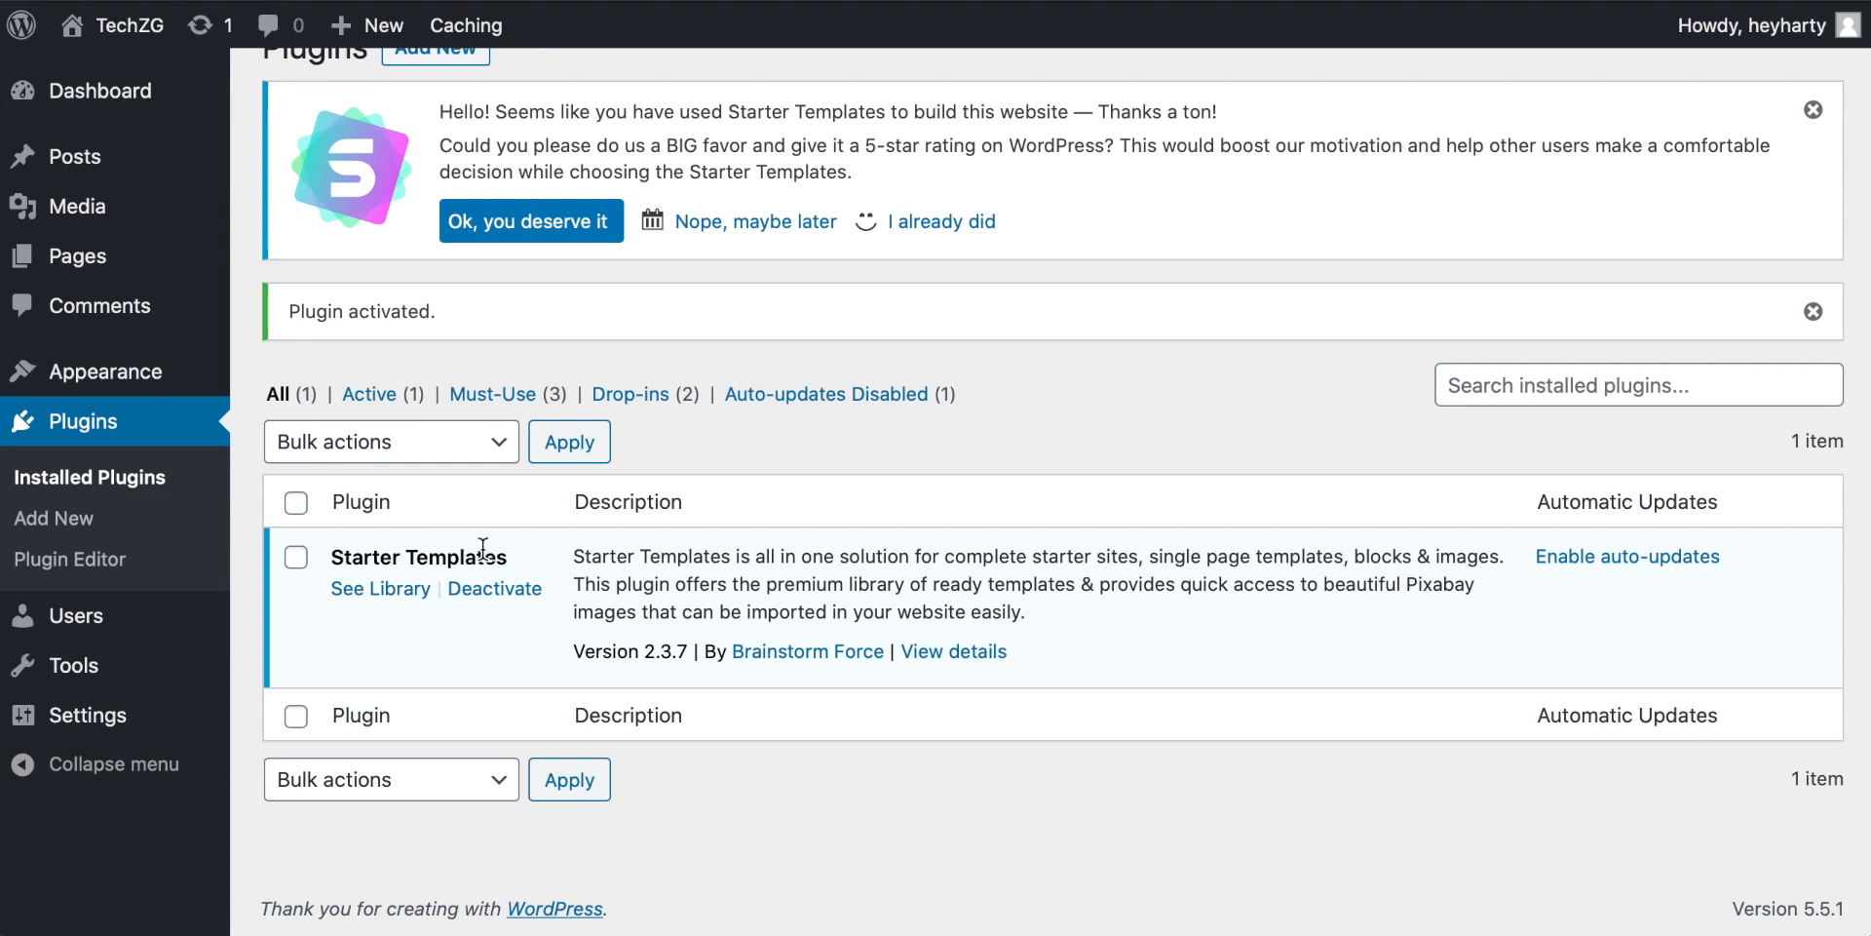
{"action": "left_click", "coordinate": [377, 588]}
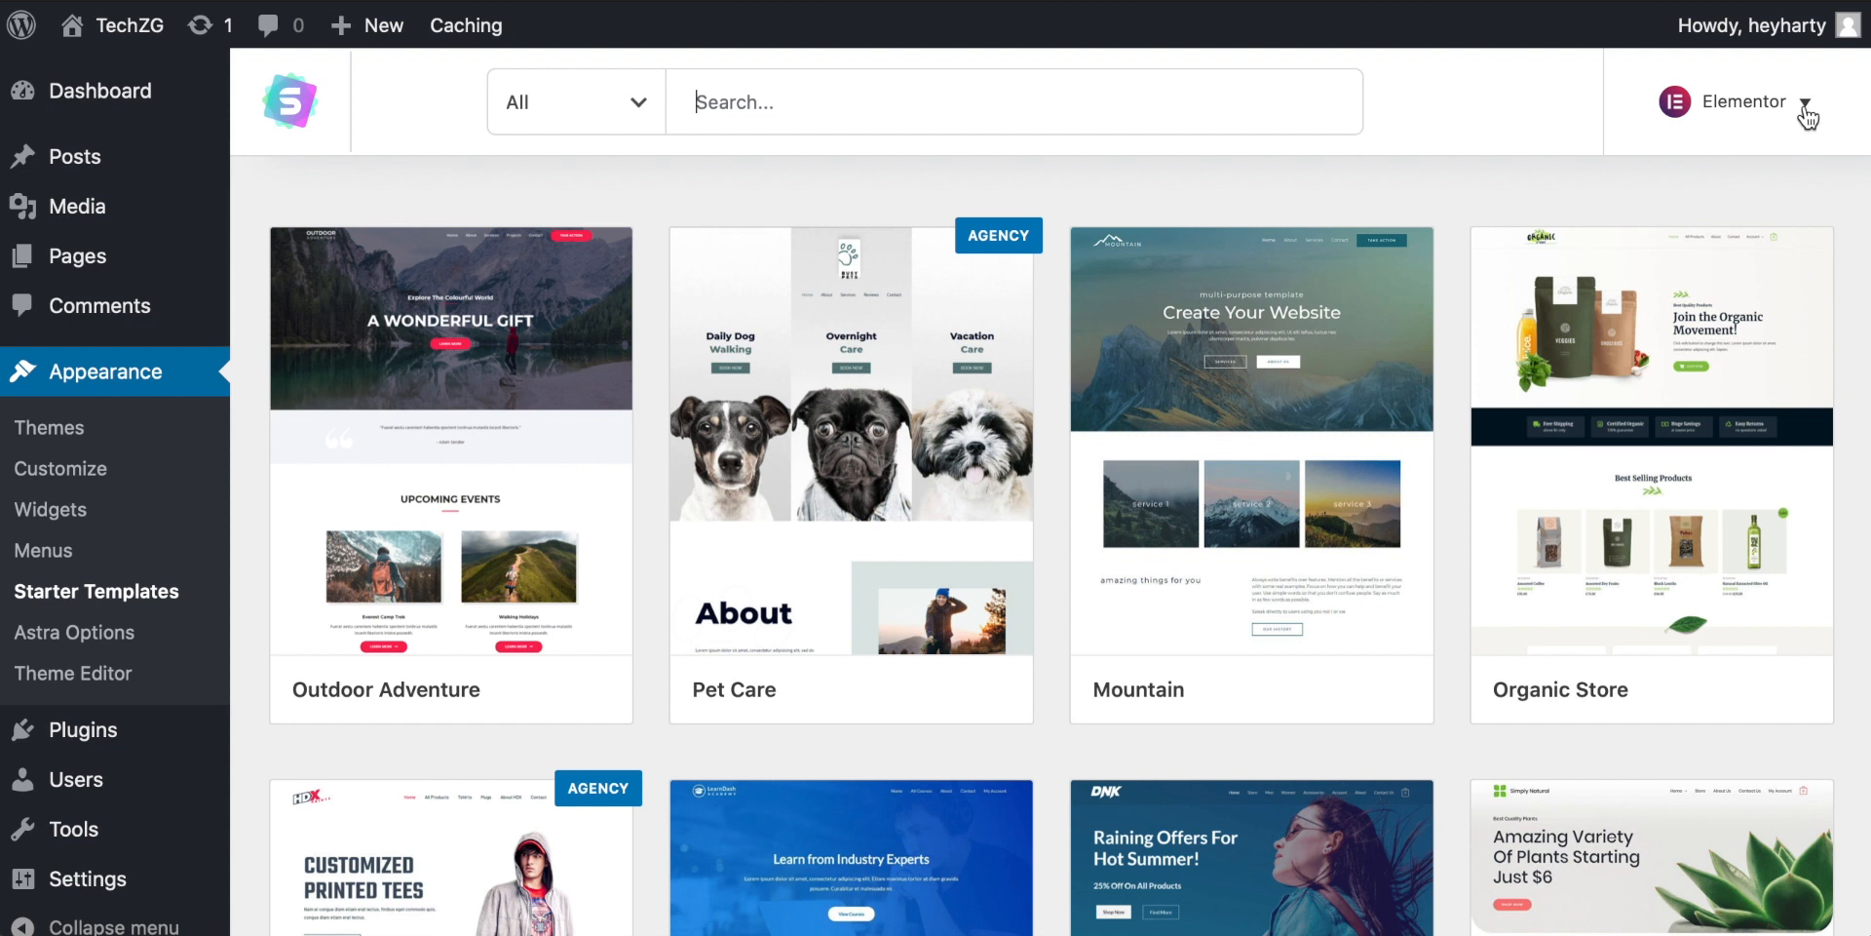
Step: Filter the starter templates to show only Free ones
{"action": "scroll", "coordinate": [1015, 331], "scroll_direction": "down", "scroll_amount": 8}
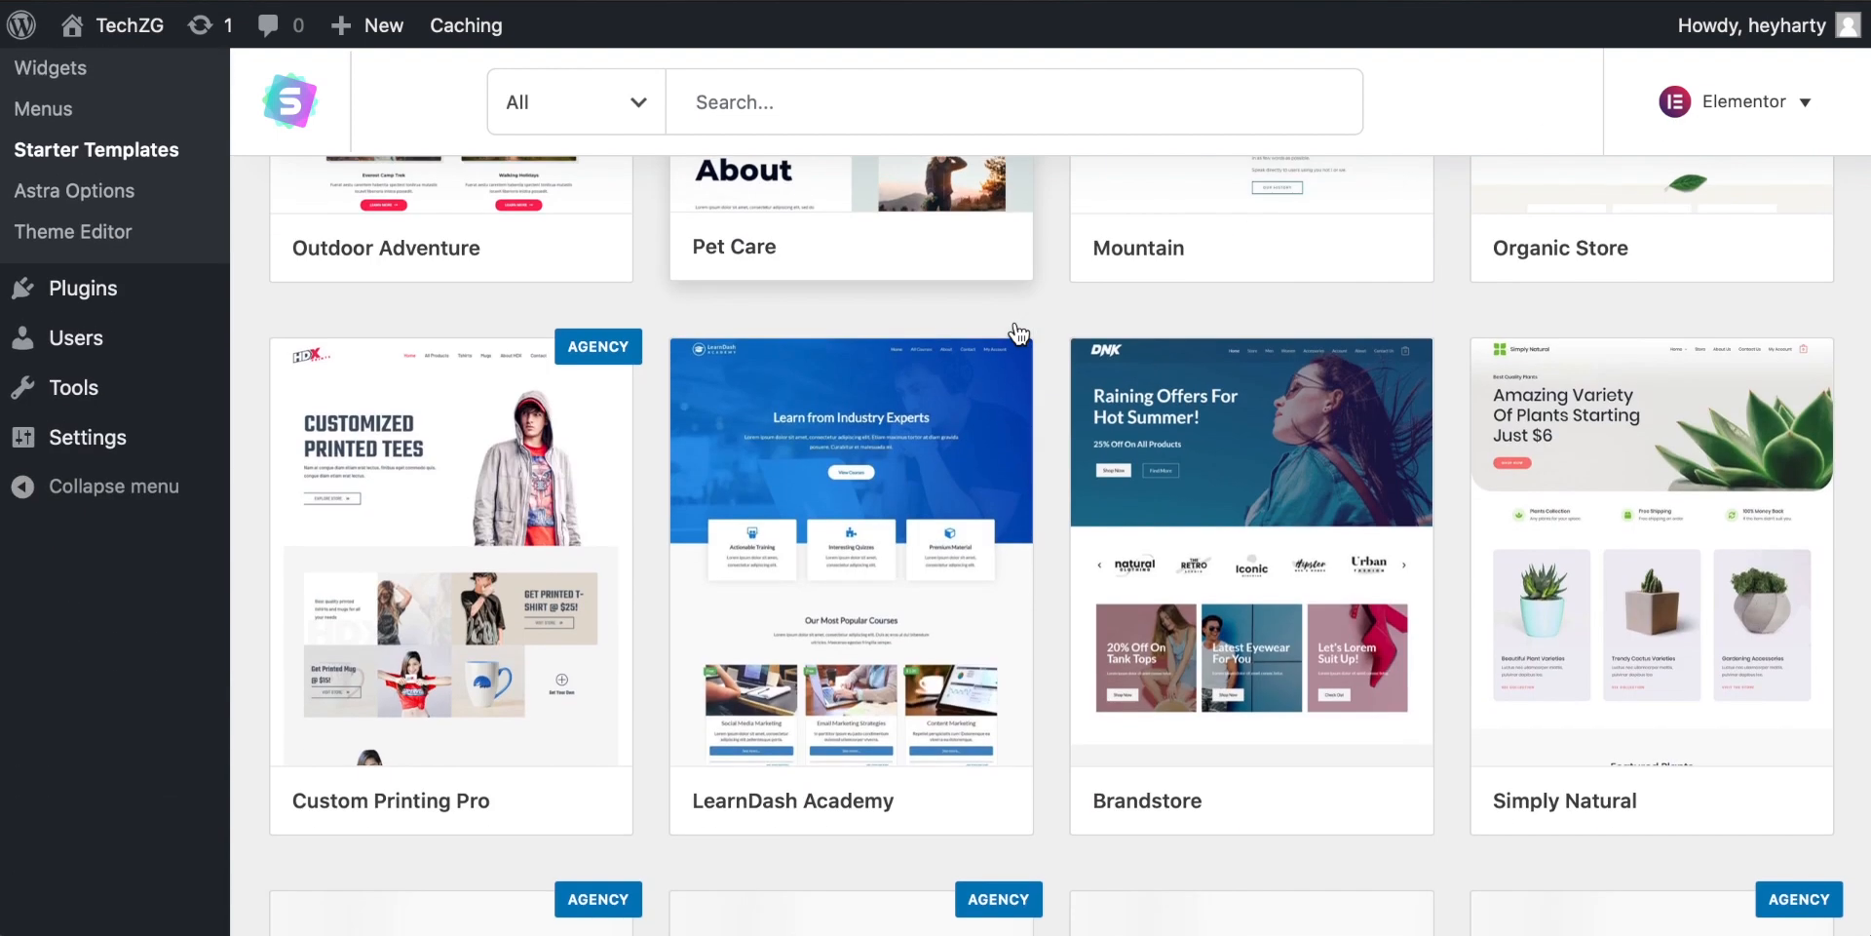
{"action": "scroll", "coordinate": [1015, 320], "scroll_direction": "up", "scroll_amount": 8}
{"action": "left_click", "coordinate": [618, 108]}
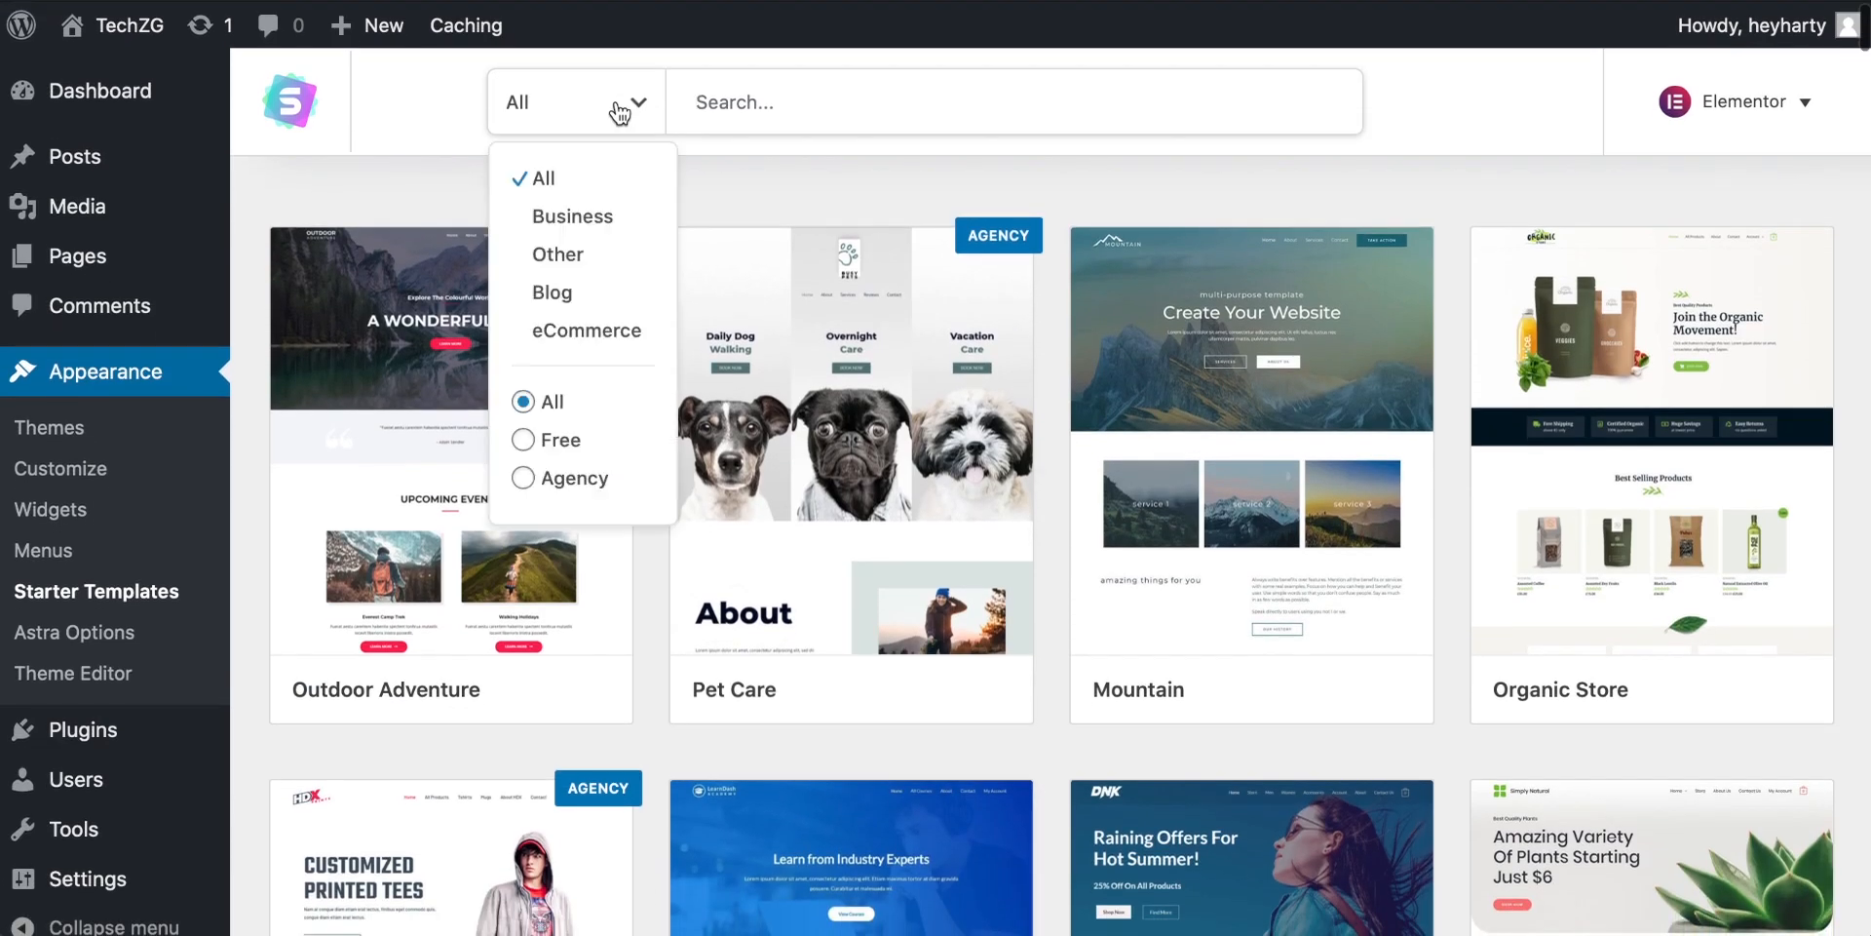
{"action": "left_click", "coordinate": [523, 439]}
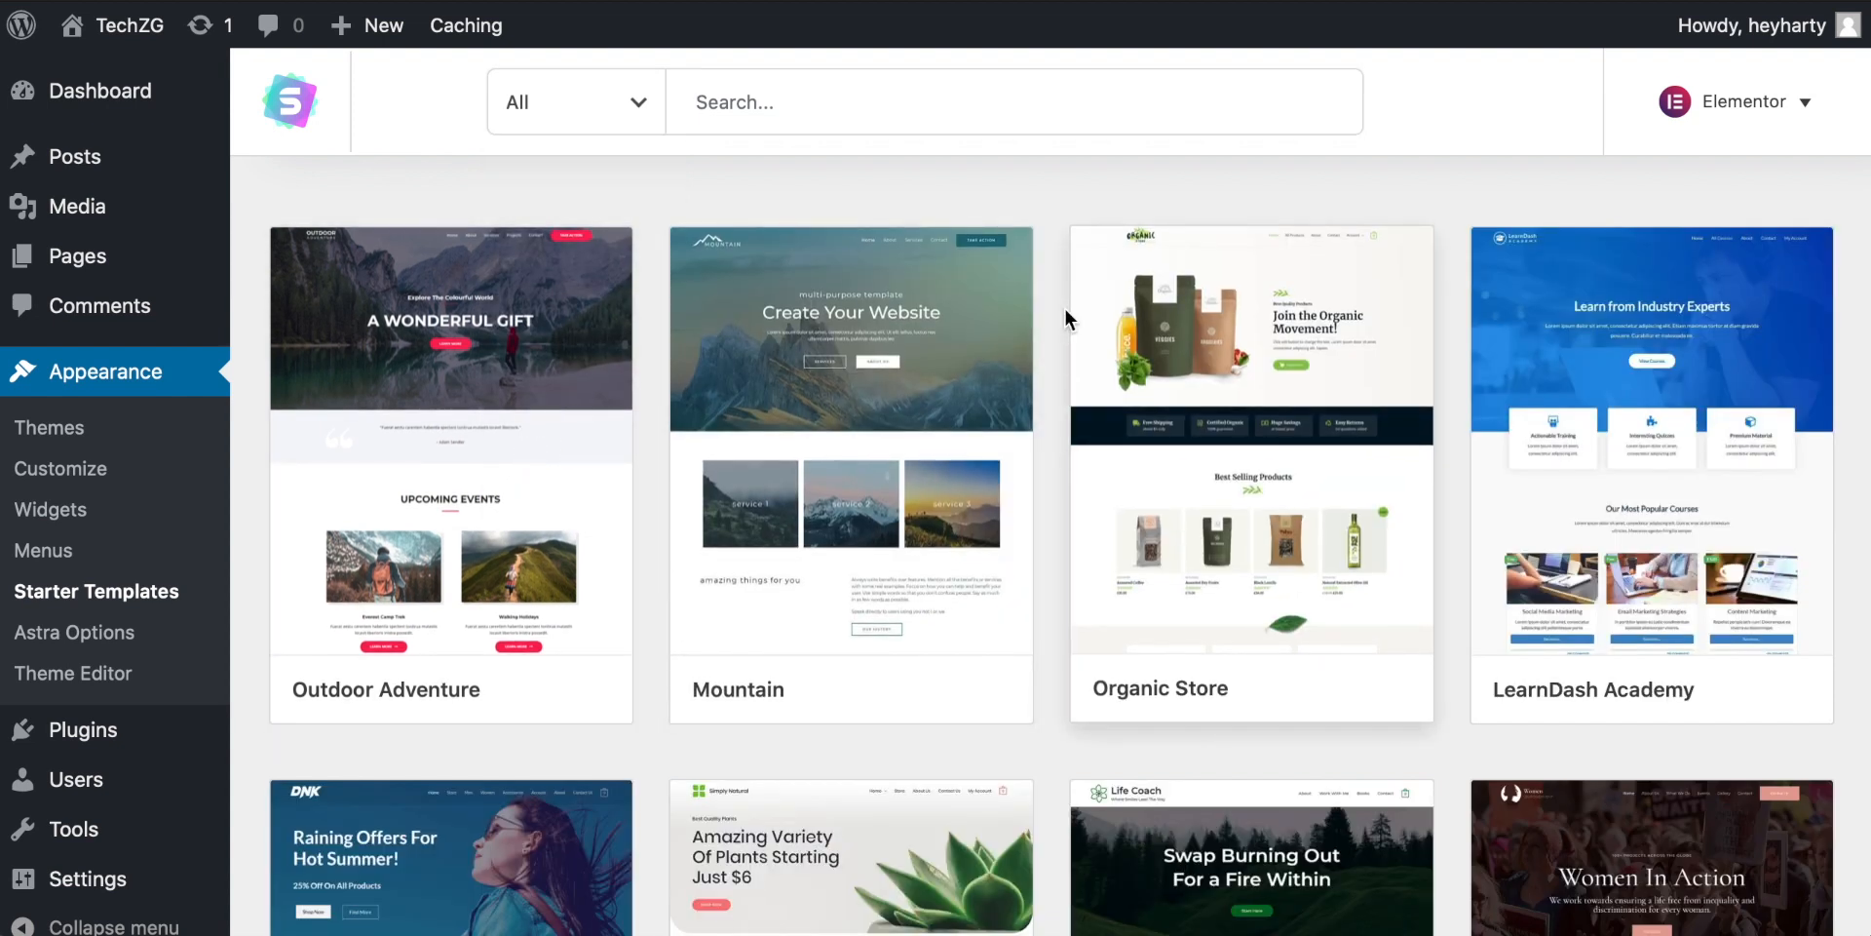
Step: Switch the template page builder to Beaver Builder and browse its templates
{"action": "left_click", "coordinate": [1810, 112]}
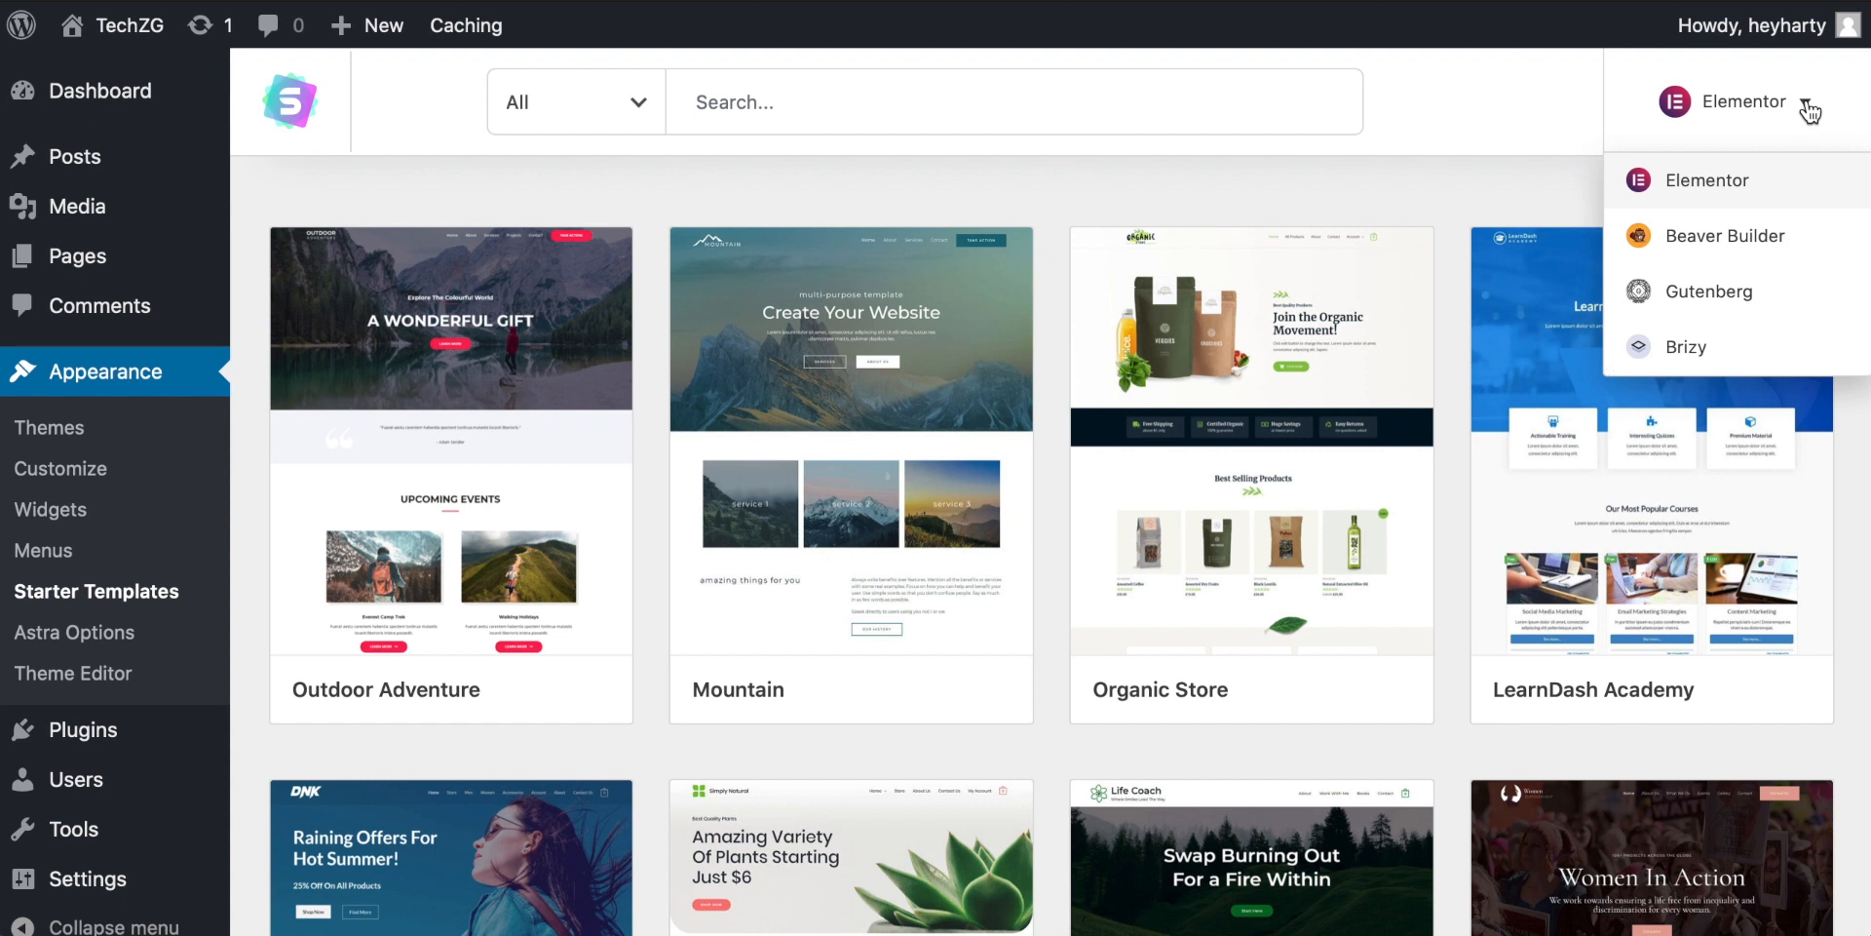
{"action": "left_click", "coordinate": [1691, 243]}
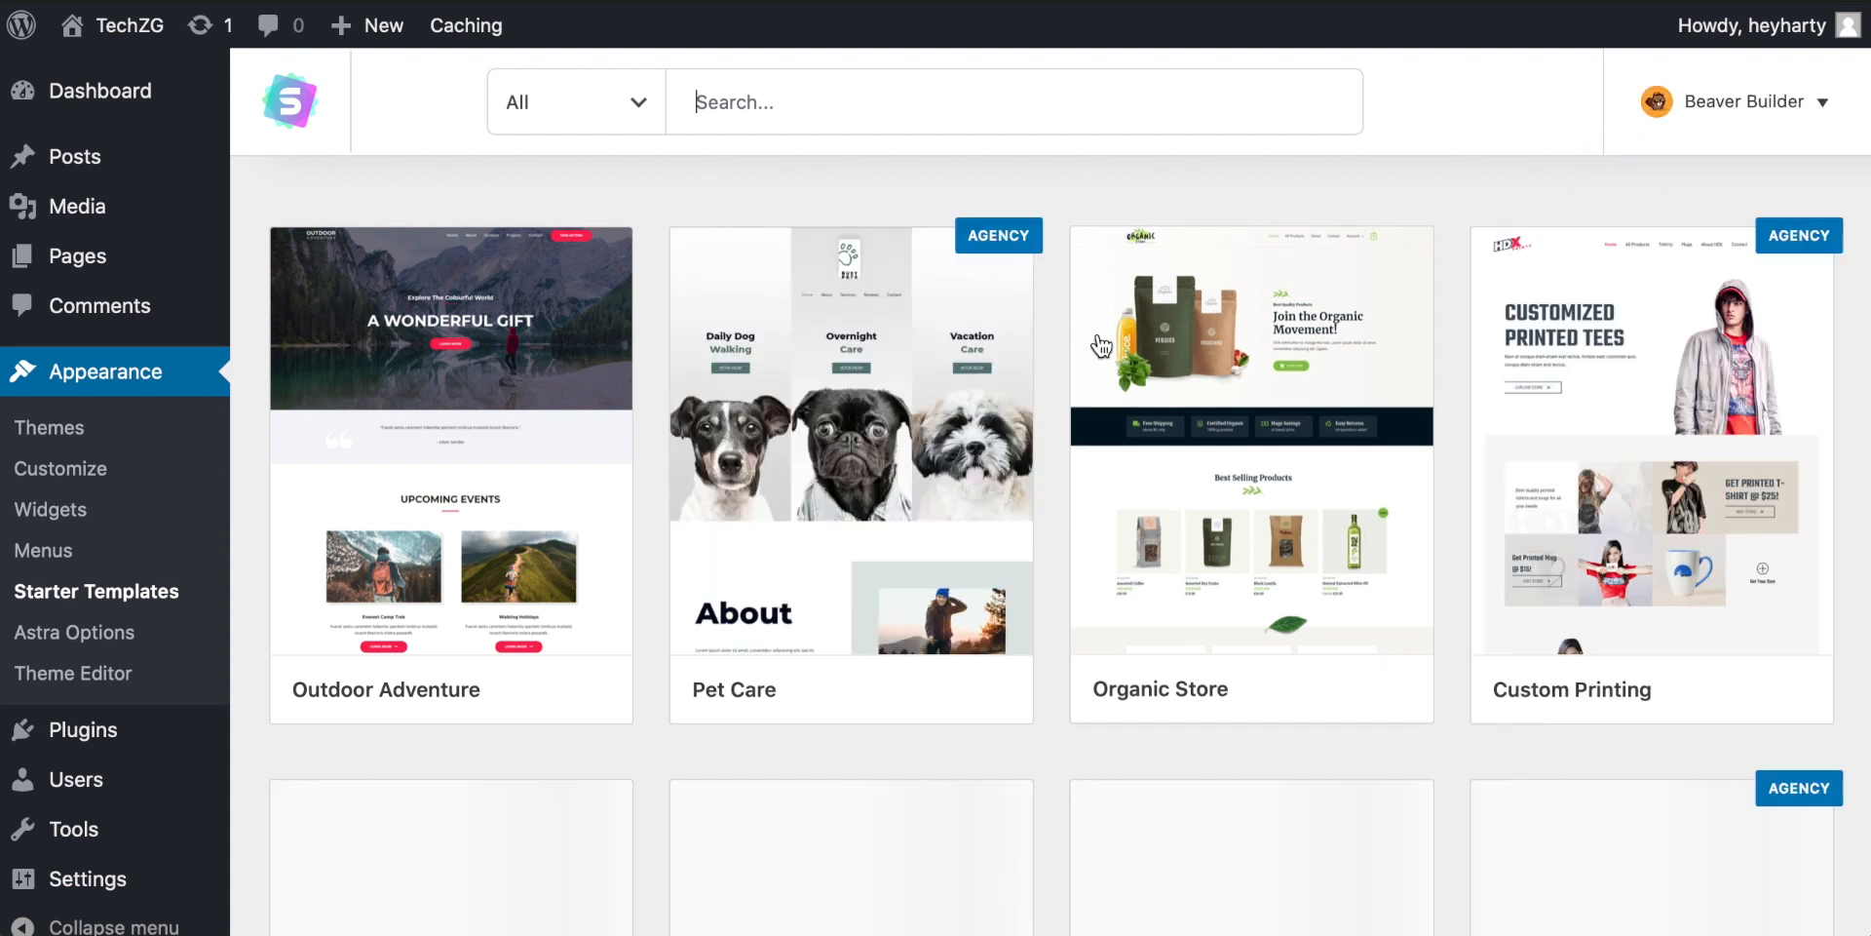
{"action": "scroll", "coordinate": [1082, 346], "scroll_direction": "down", "scroll_amount": 5}
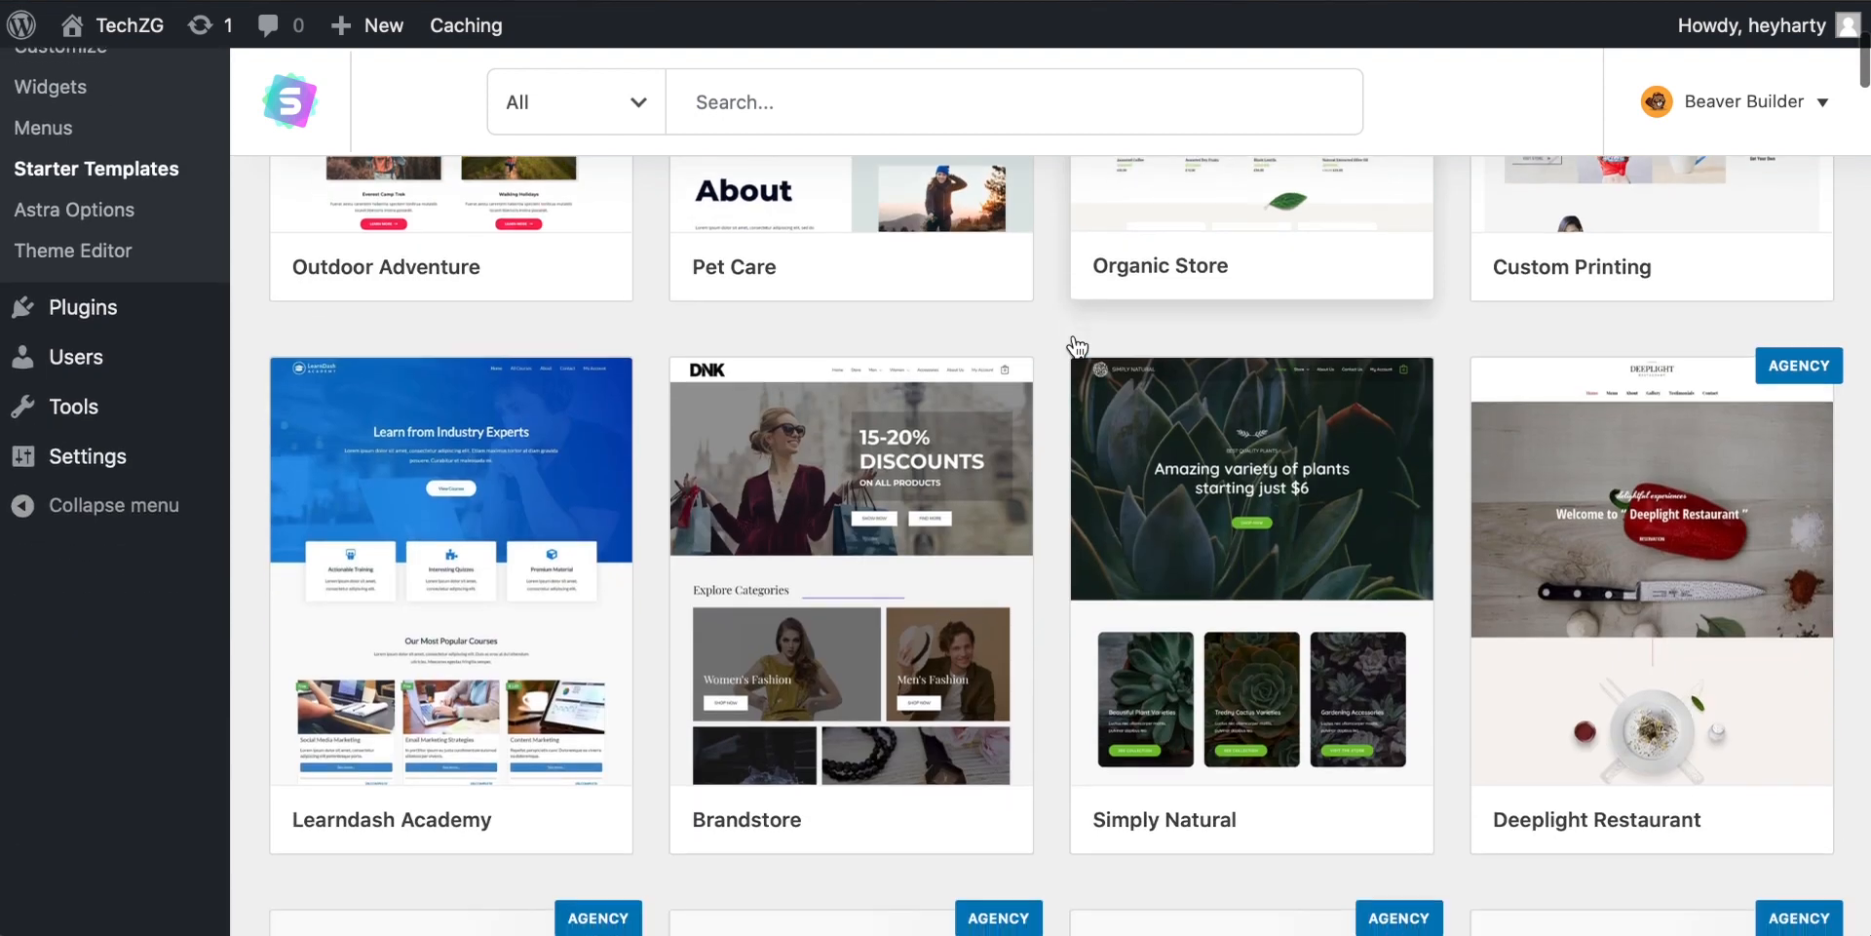
{"action": "scroll", "coordinate": [1077, 346], "scroll_direction": "up", "scroll_amount": 5}
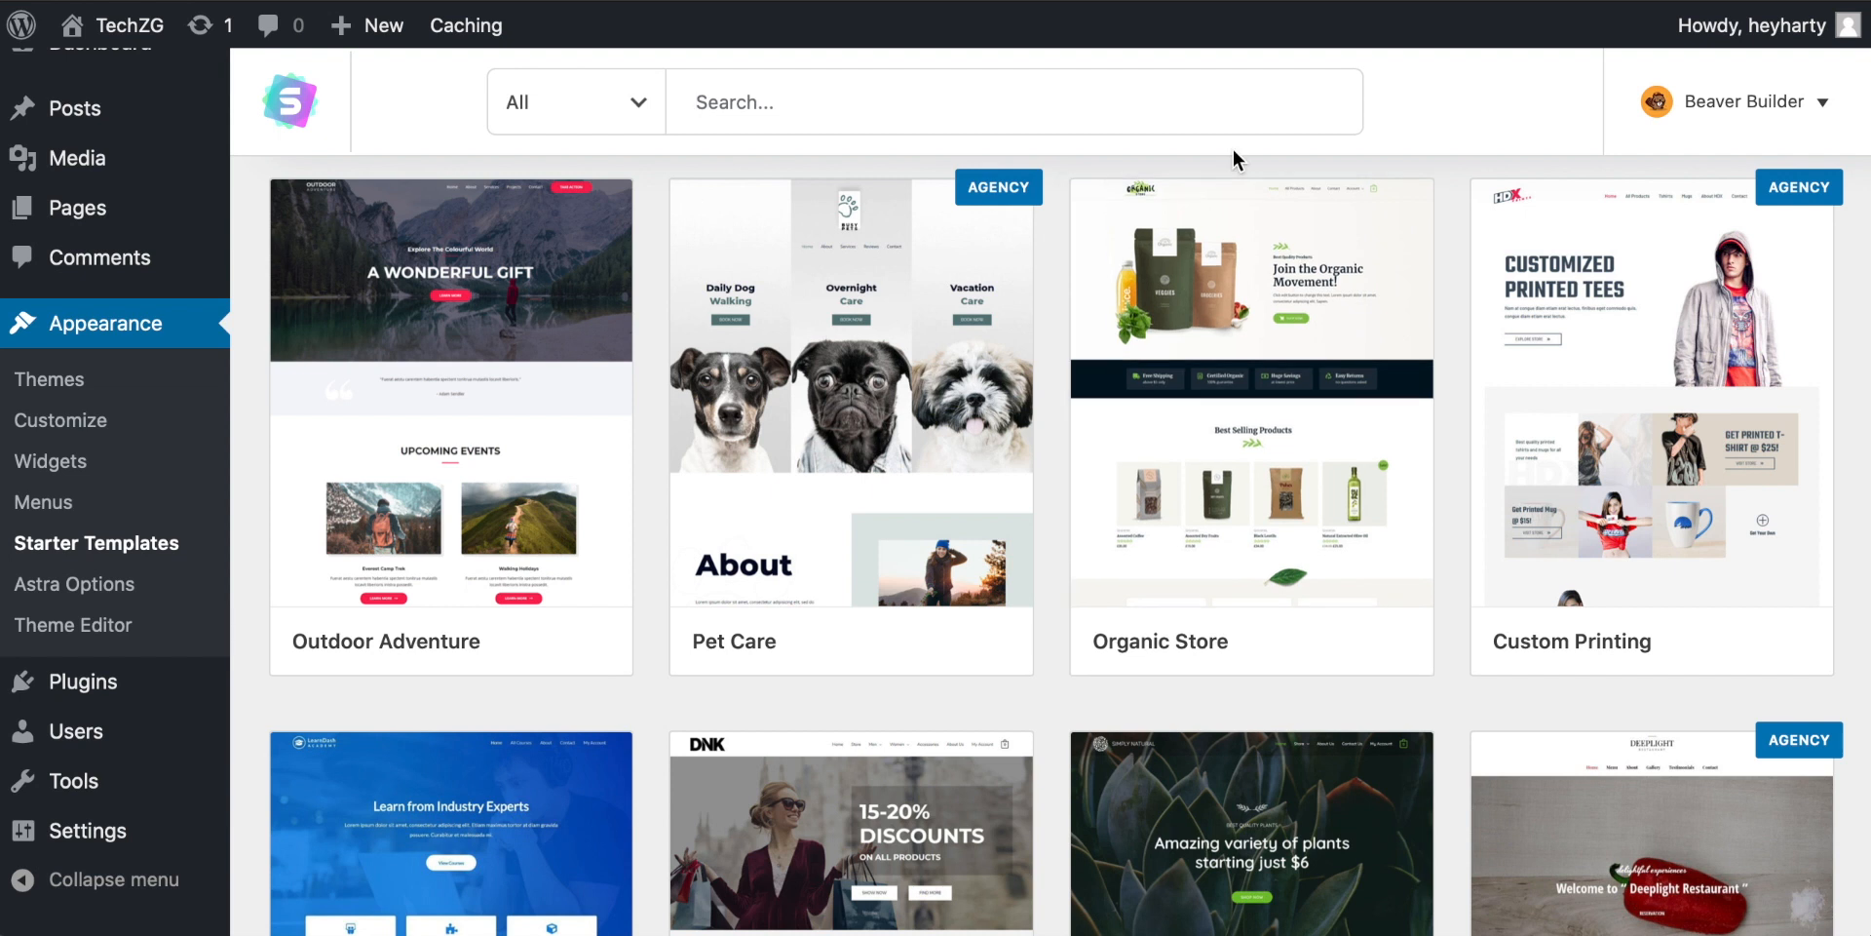
Step: Switch the page builder back to Elementor and open the BBQ Restaurant template
{"action": "left_click", "coordinate": [1782, 106]}
{"action": "left_click", "coordinate": [1670, 177]}
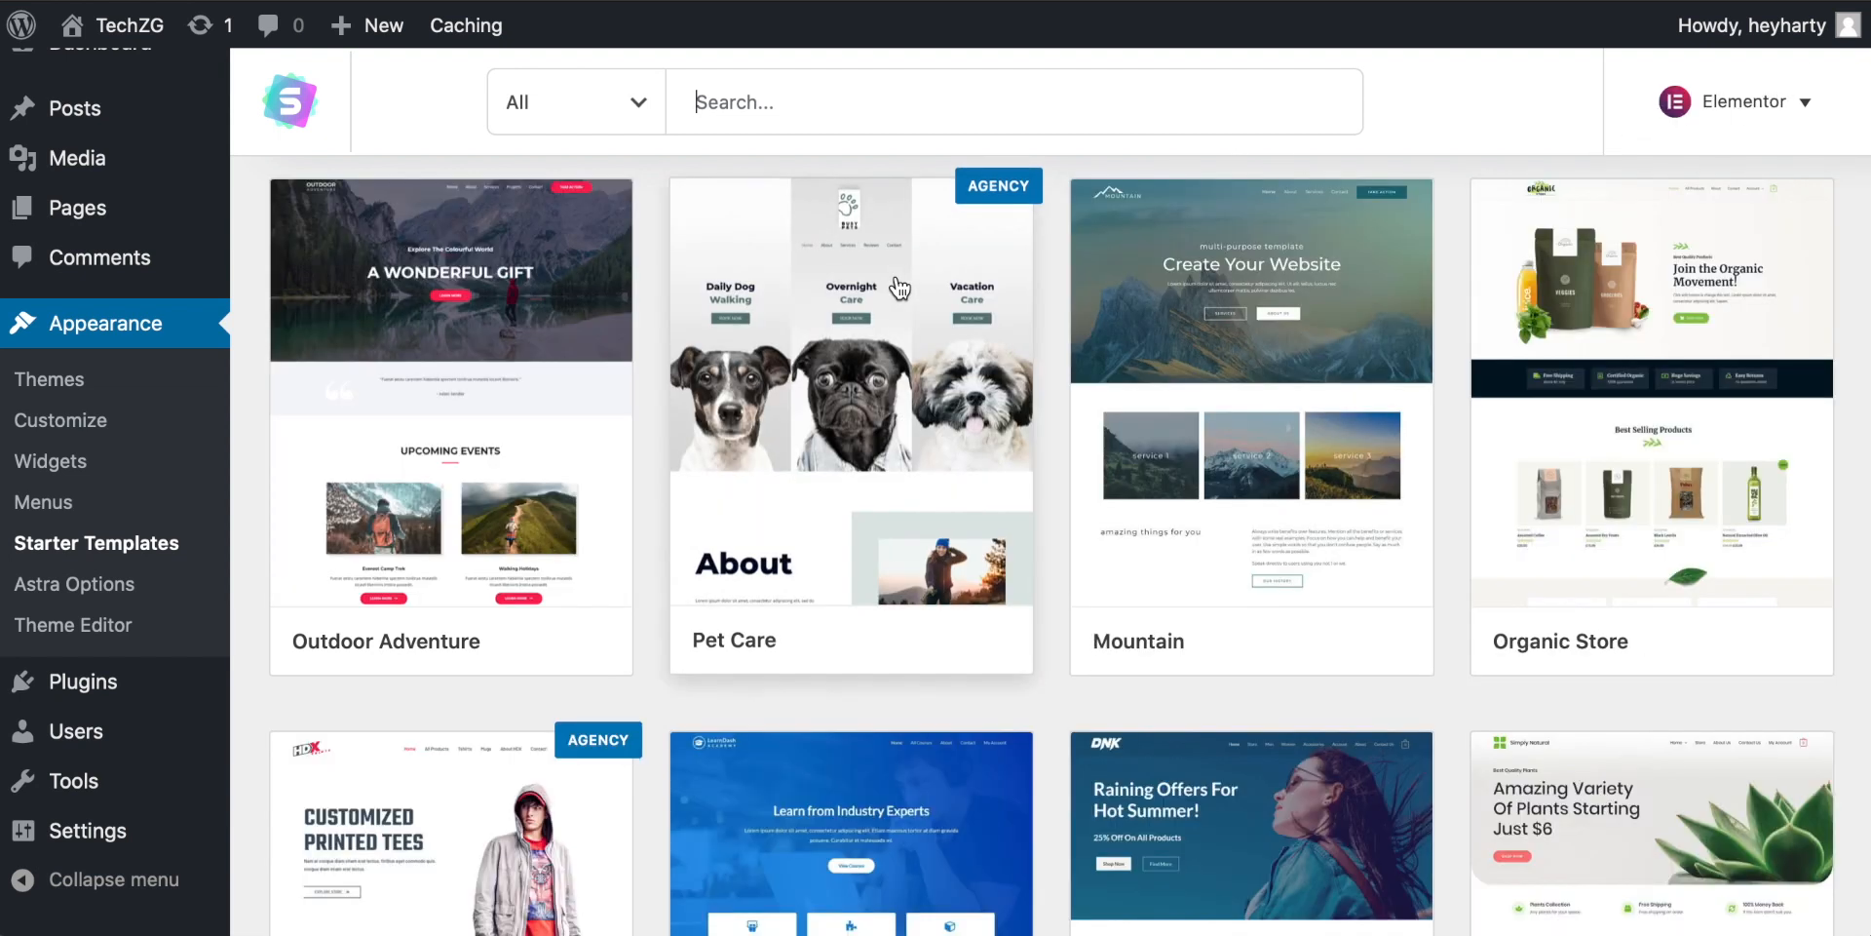
{"action": "scroll", "coordinate": [1033, 568], "scroll_direction": "down", "scroll_amount": 4}
{"action": "scroll", "coordinate": [1034, 567], "scroll_direction": "down", "scroll_amount": 5}
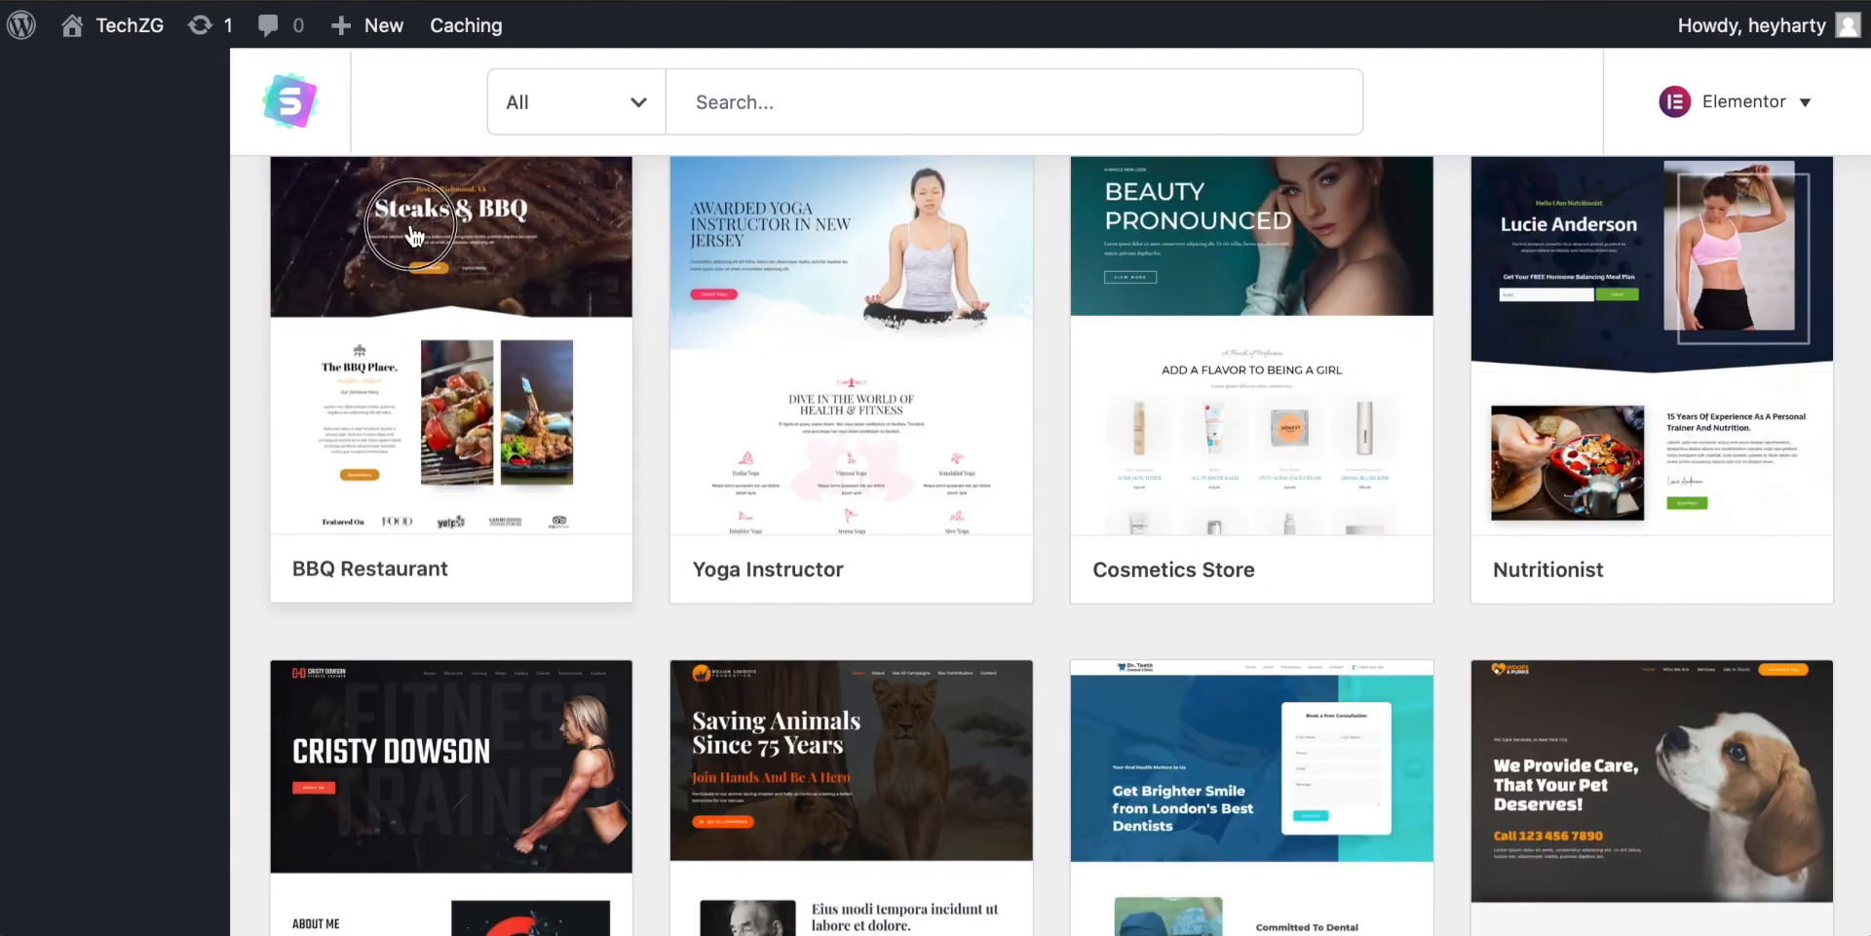
{"action": "left_click", "coordinate": [405, 364]}
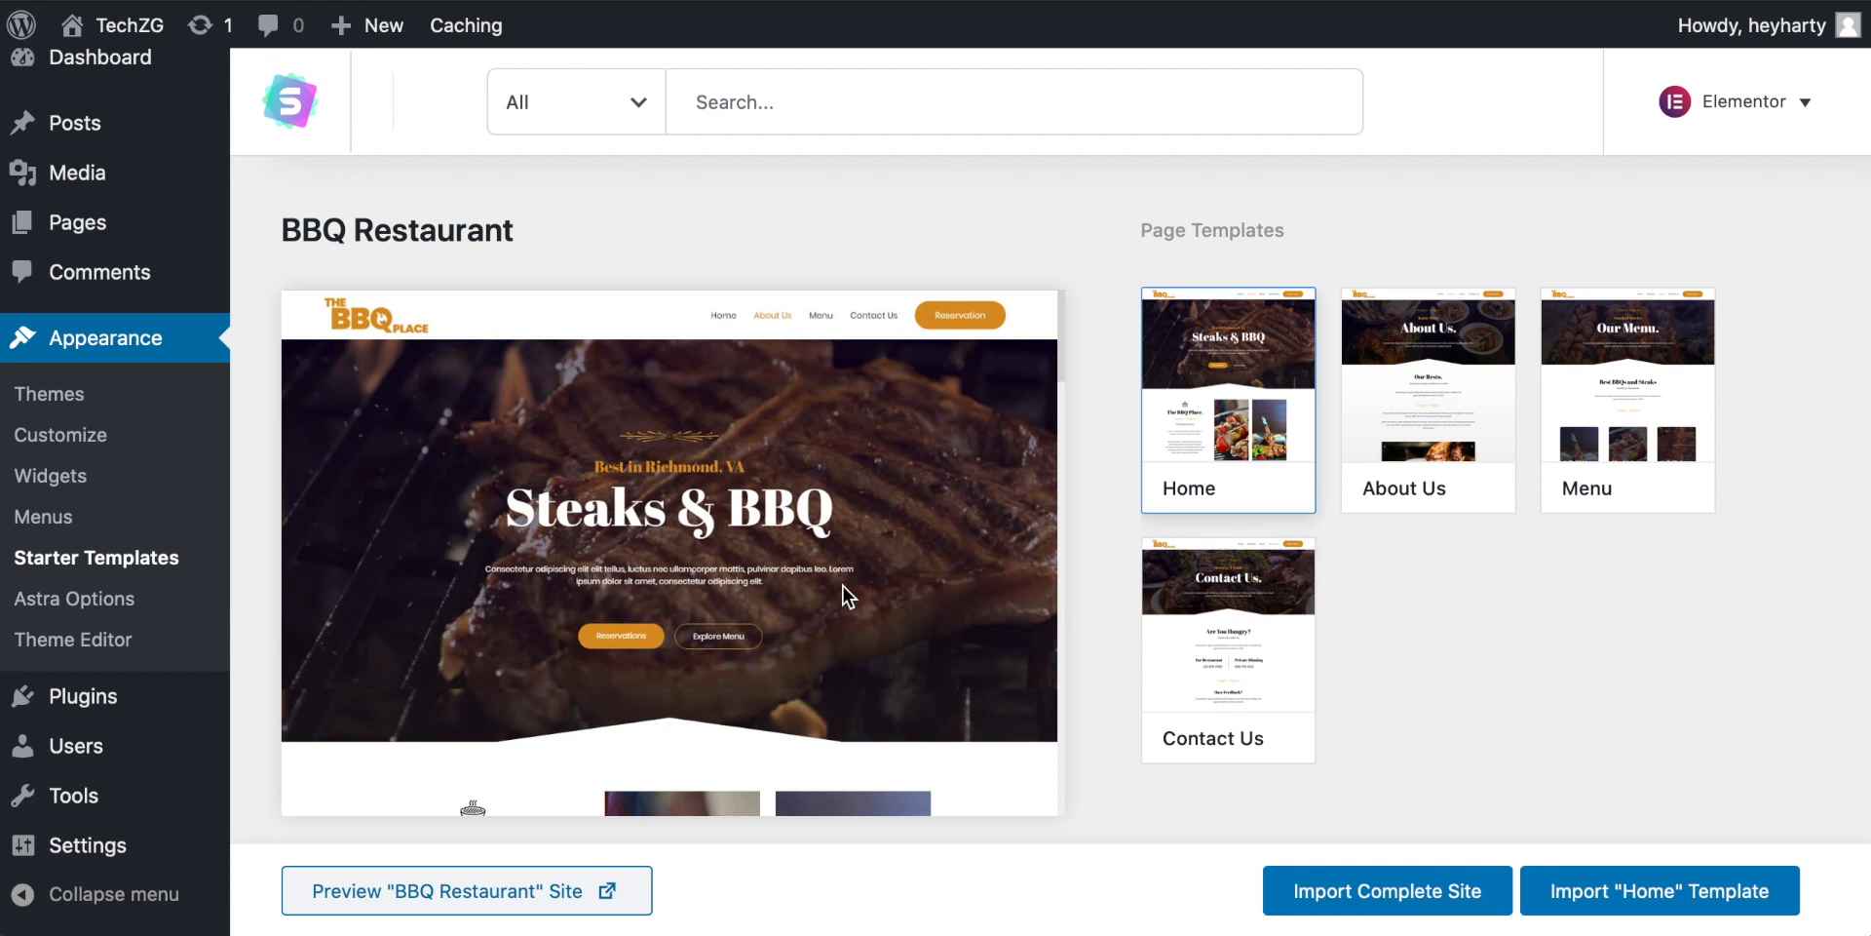
Step: Import the complete BBQ Restaurant site with Delete Previously Imported Site enabled
{"action": "scroll", "coordinate": [844, 586], "scroll_direction": "down", "scroll_amount": 5}
{"action": "scroll", "coordinate": [844, 587], "scroll_direction": "up", "scroll_amount": 2}
{"action": "scroll", "coordinate": [842, 583], "scroll_direction": "up", "scroll_amount": 5}
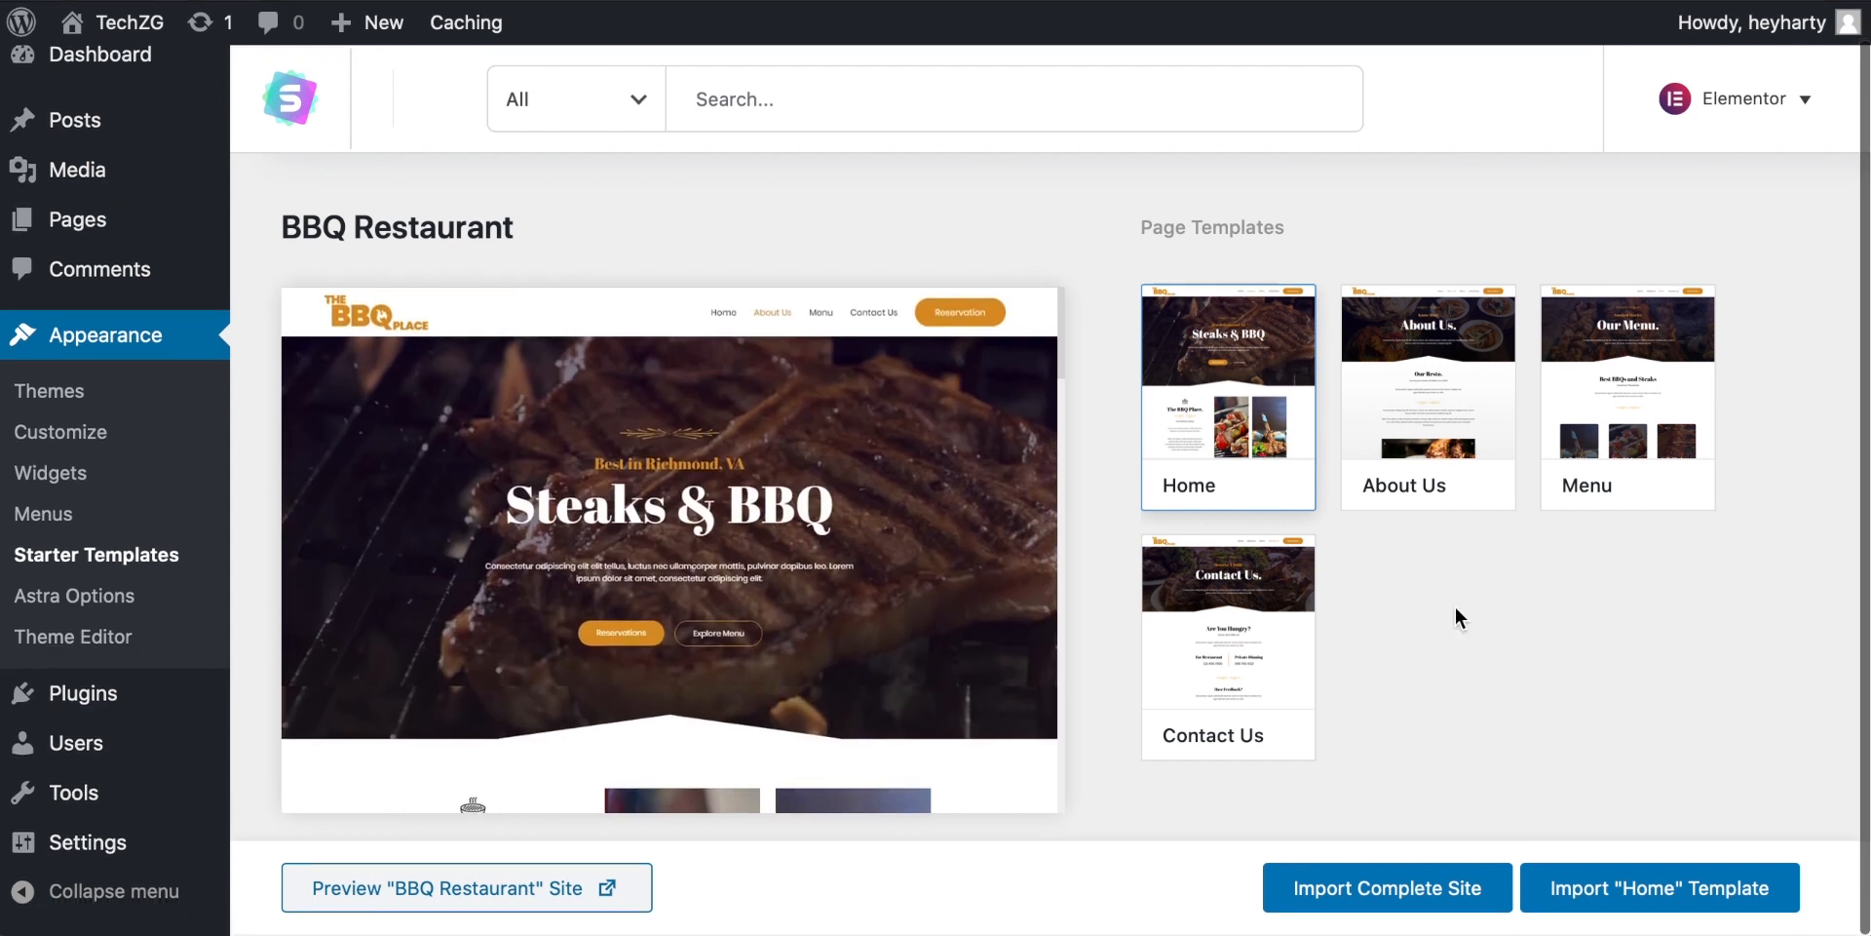
{"action": "left_click", "coordinate": [1371, 890]}
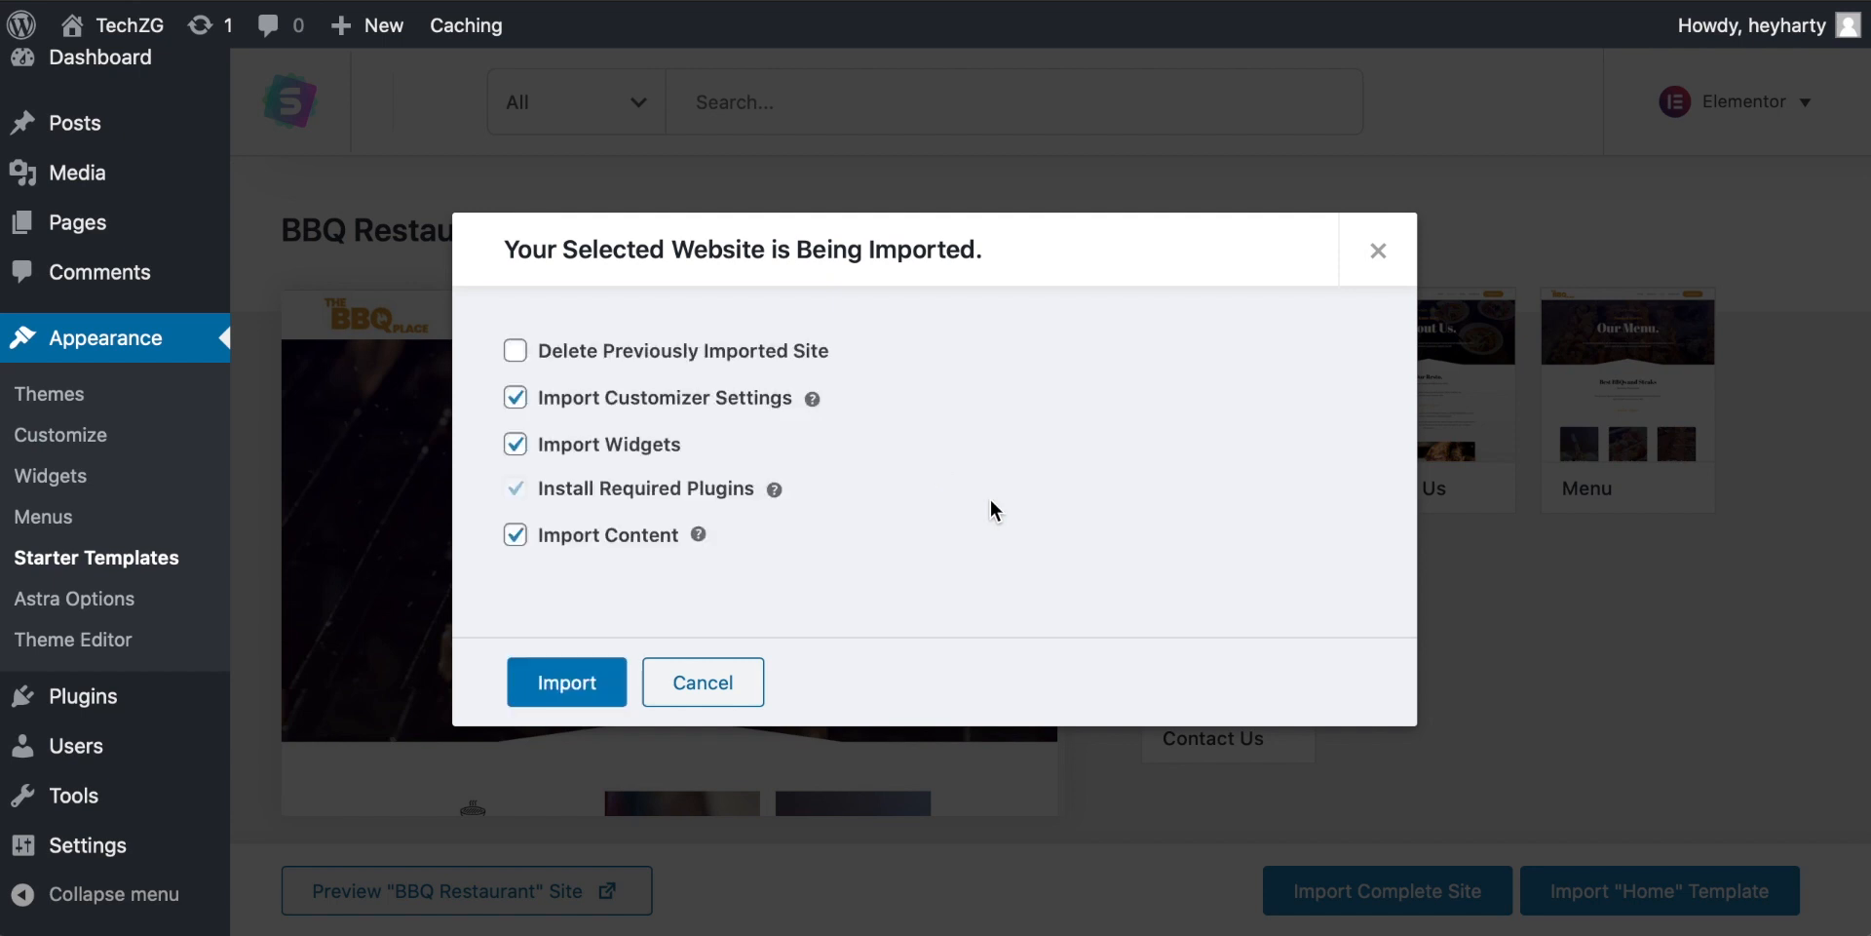
{"action": "left_click", "coordinate": [515, 351]}
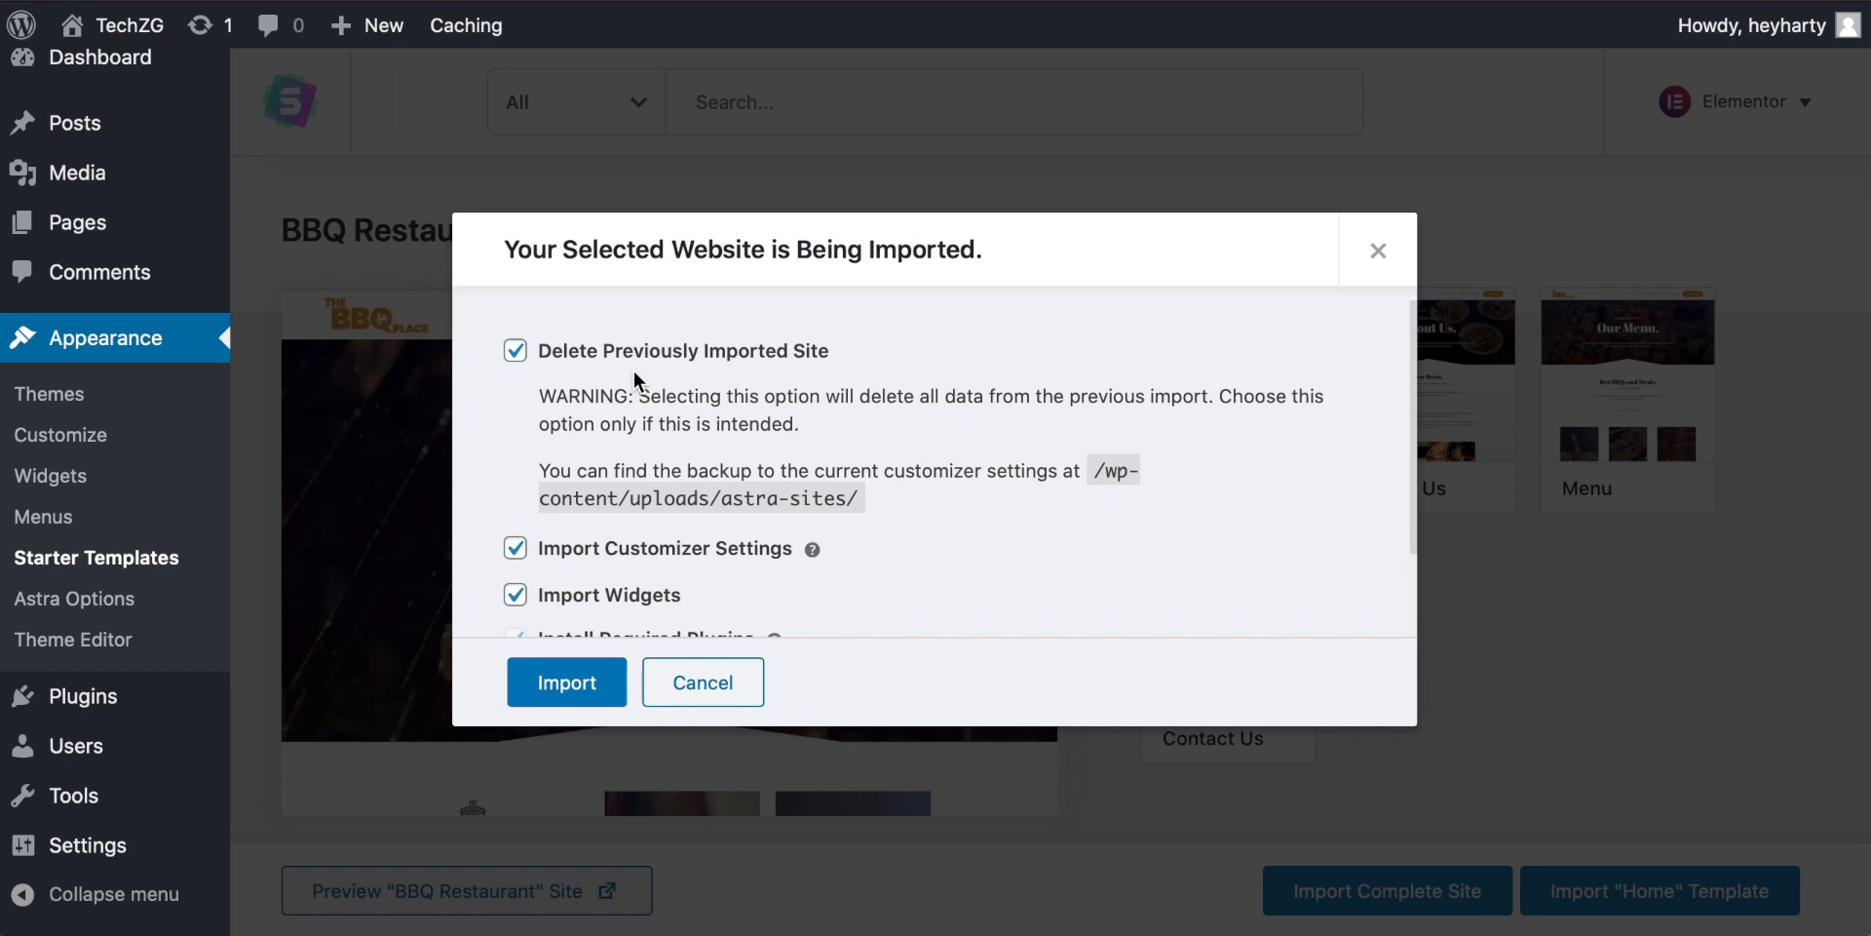
{"action": "left_click", "coordinate": [583, 694]}
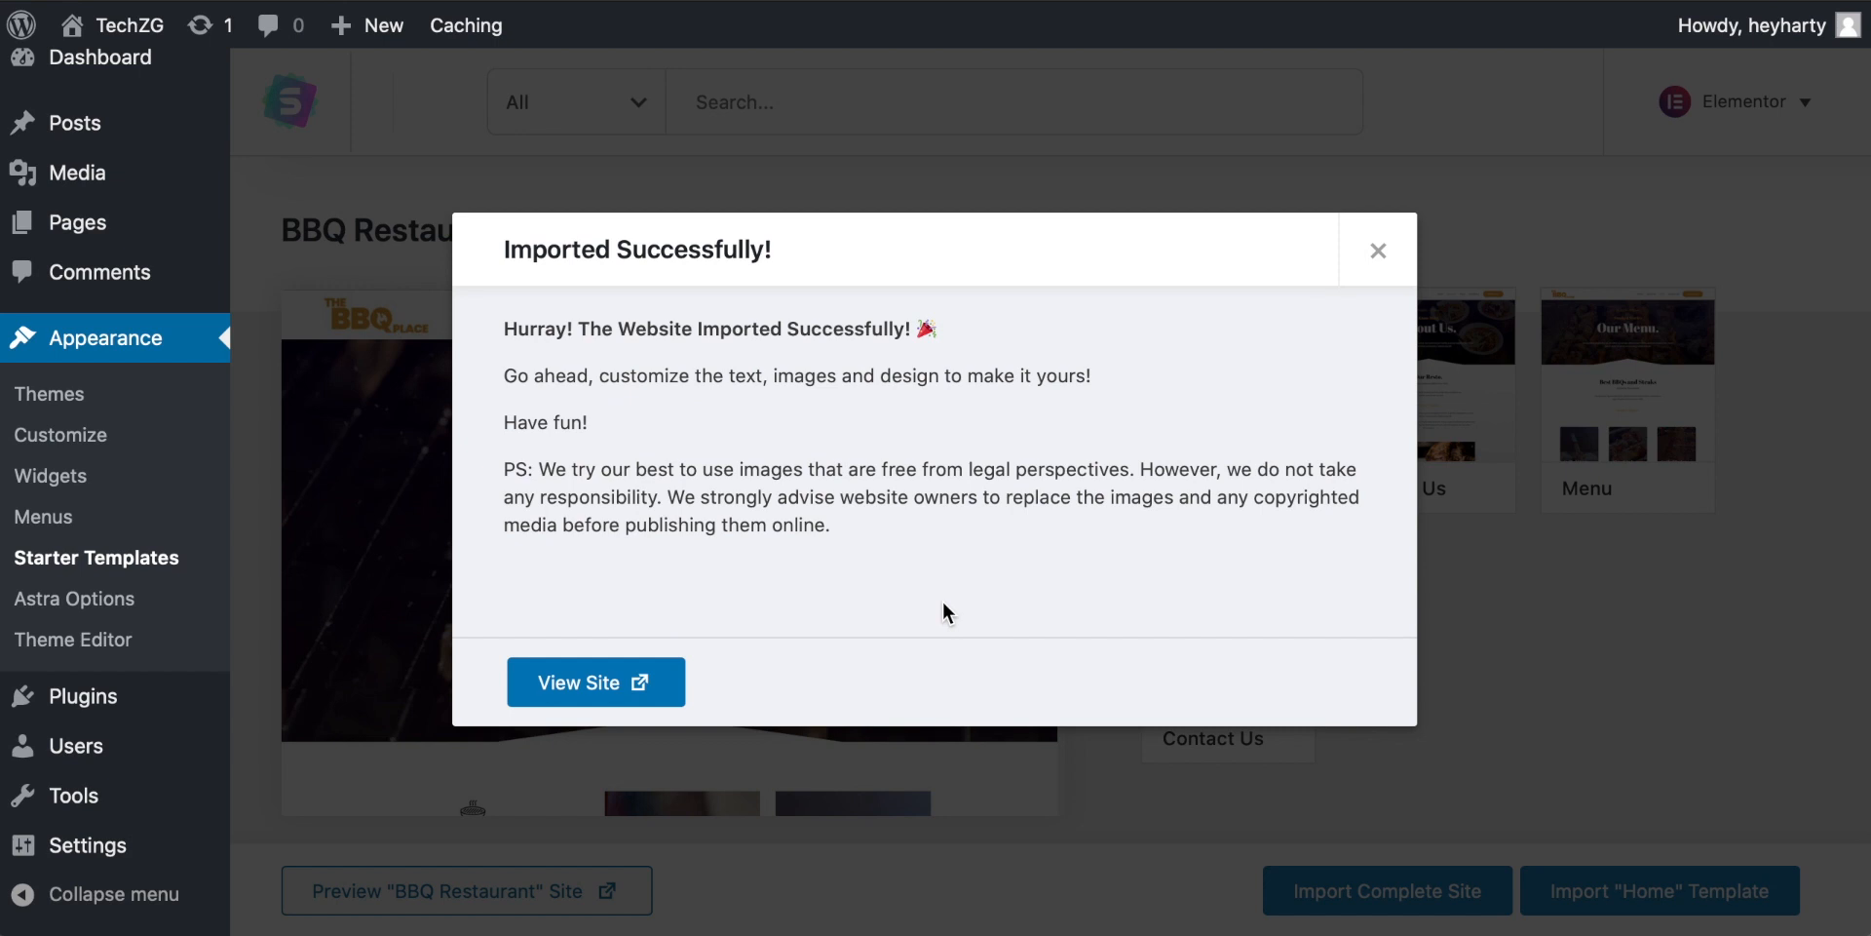
Step: View the imported site and open its home page in the Elementor editor
{"action": "left_click", "coordinate": [582, 685]}
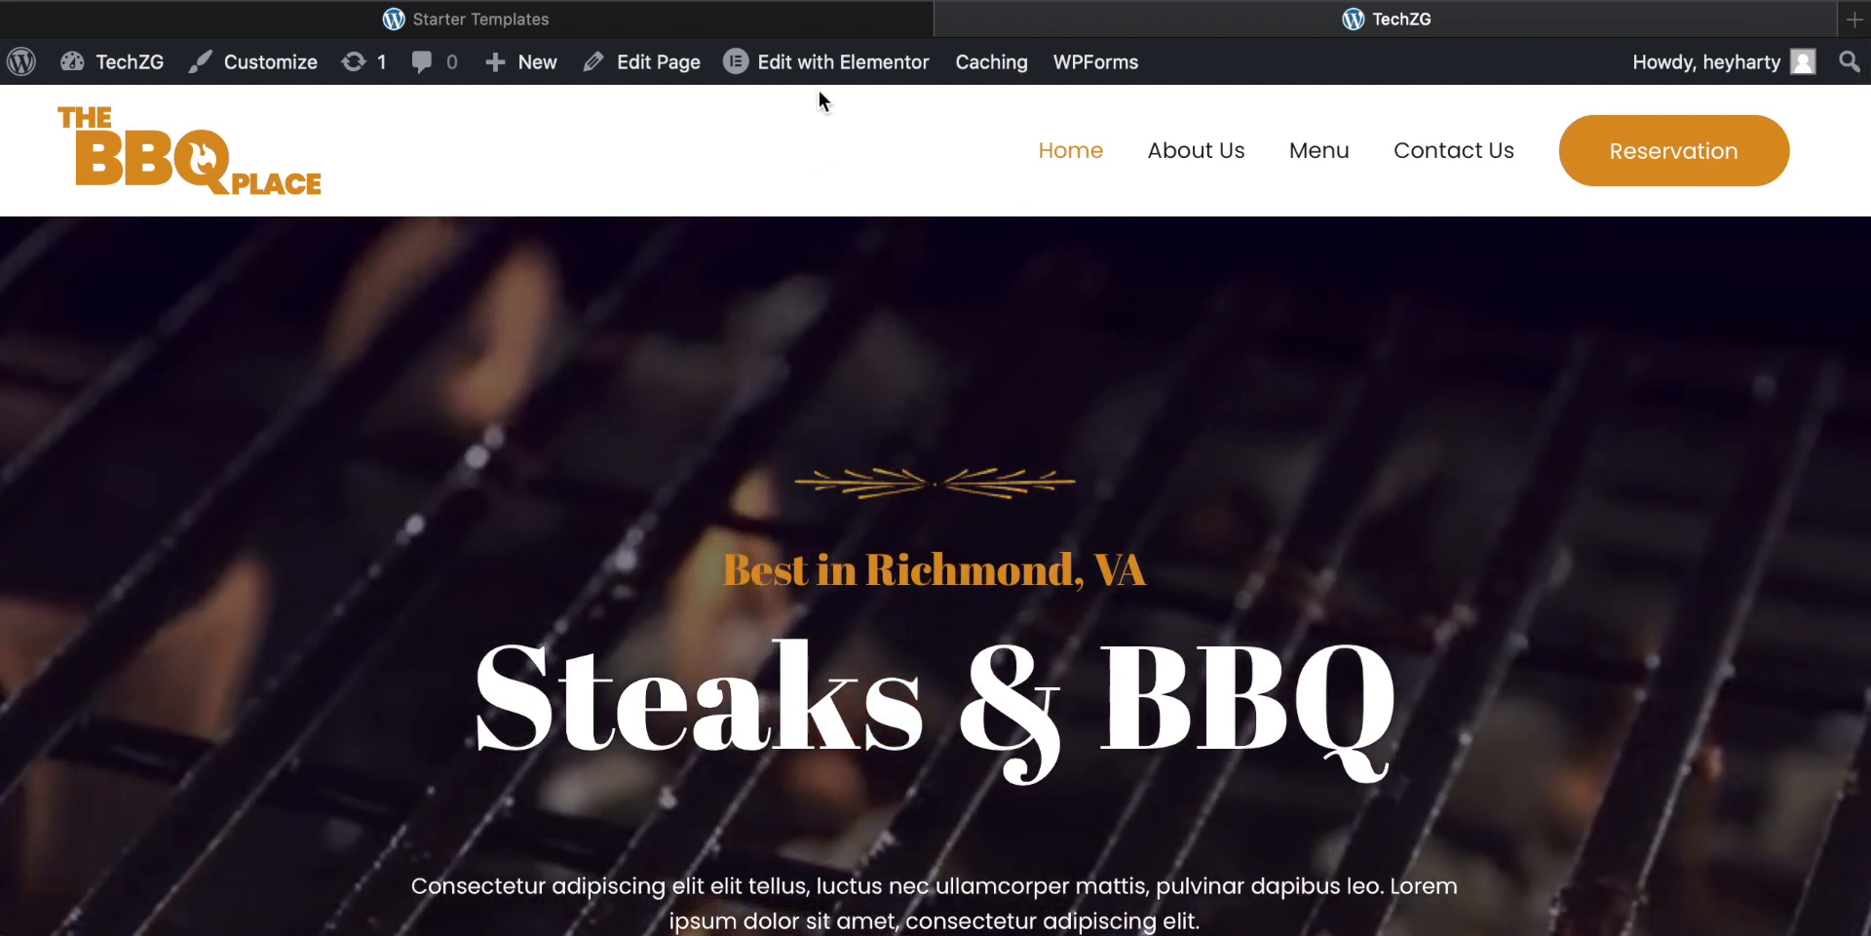
{"action": "mouse_move", "coordinate": [836, 64]}
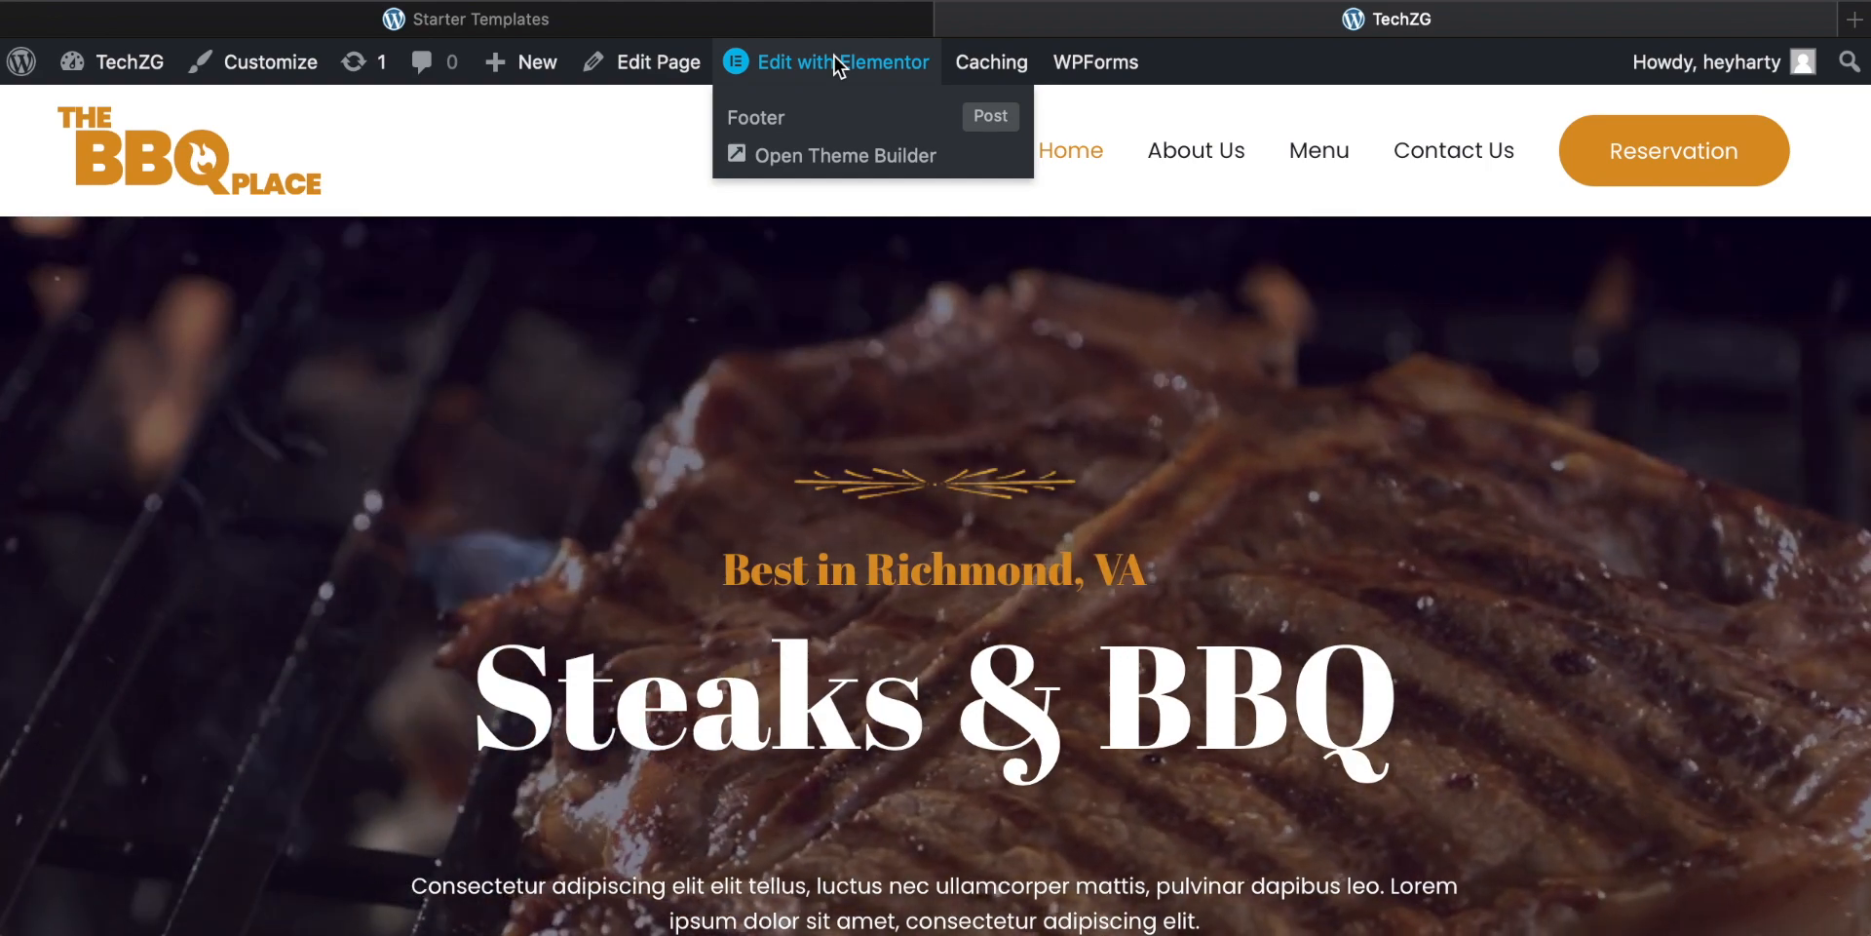
{"action": "left_click", "coordinate": [834, 59]}
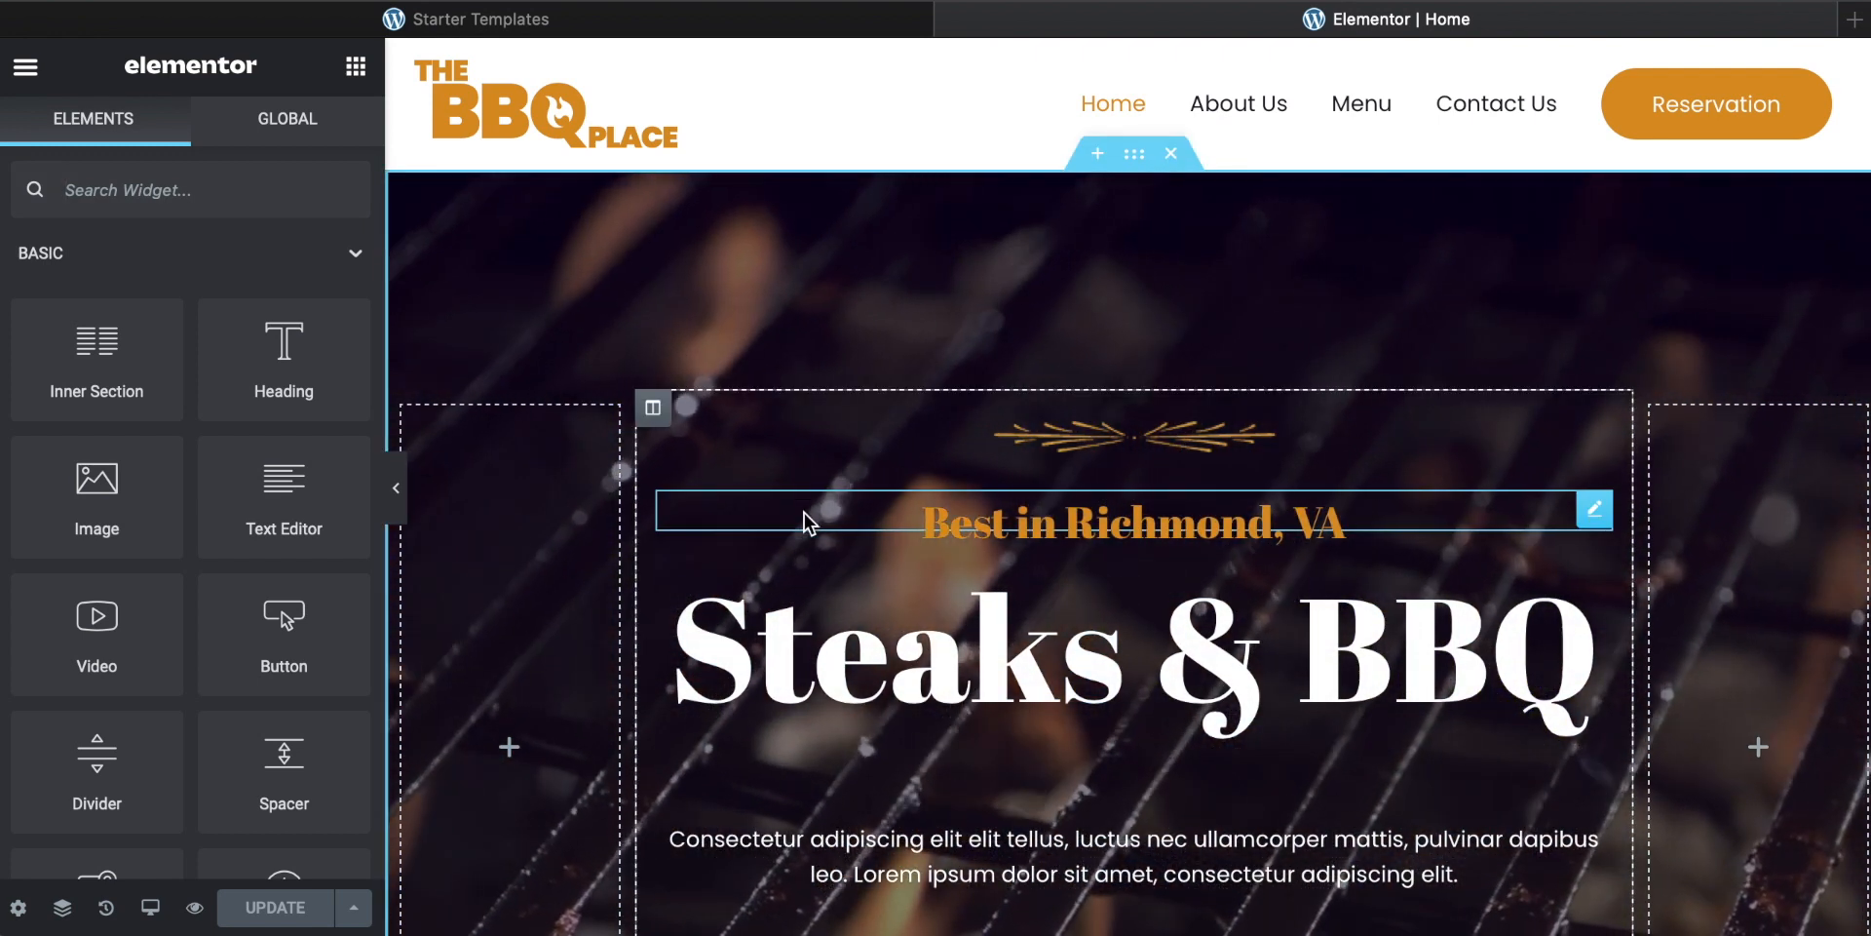
{"action": "scroll", "coordinate": [801, 484], "scroll_direction": "down", "scroll_amount": 1}
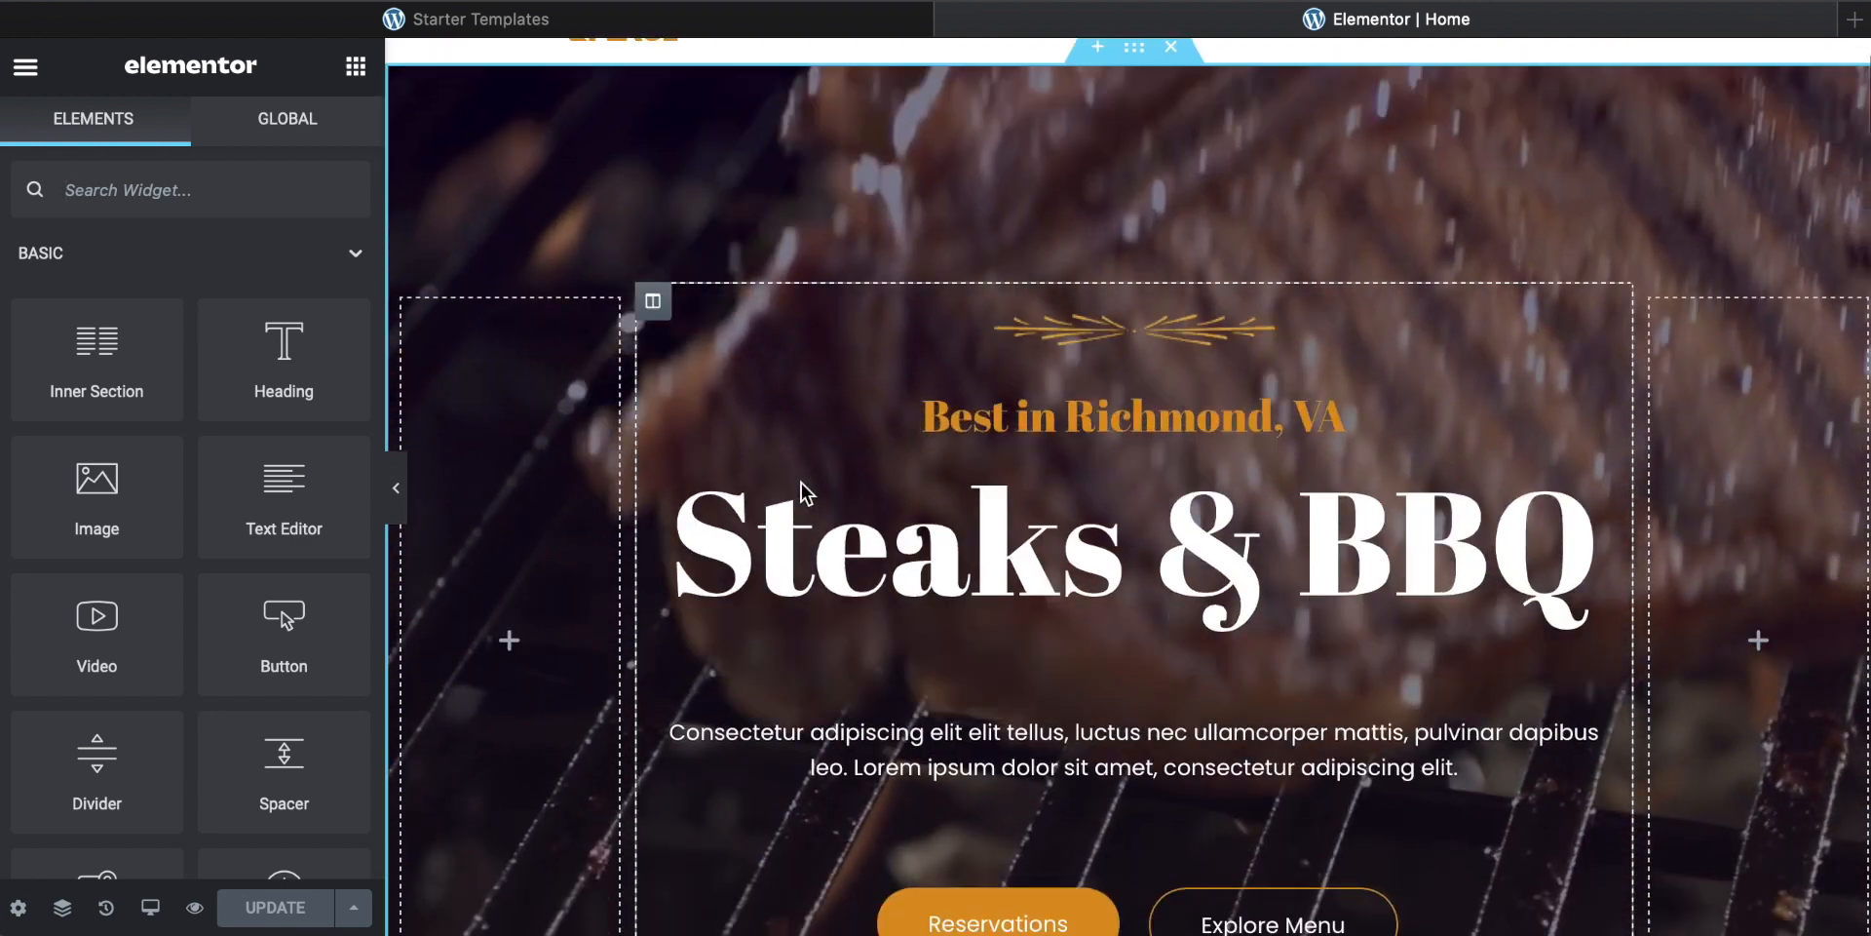
{"action": "scroll", "coordinate": [801, 484], "scroll_direction": "up", "scroll_amount": 1}
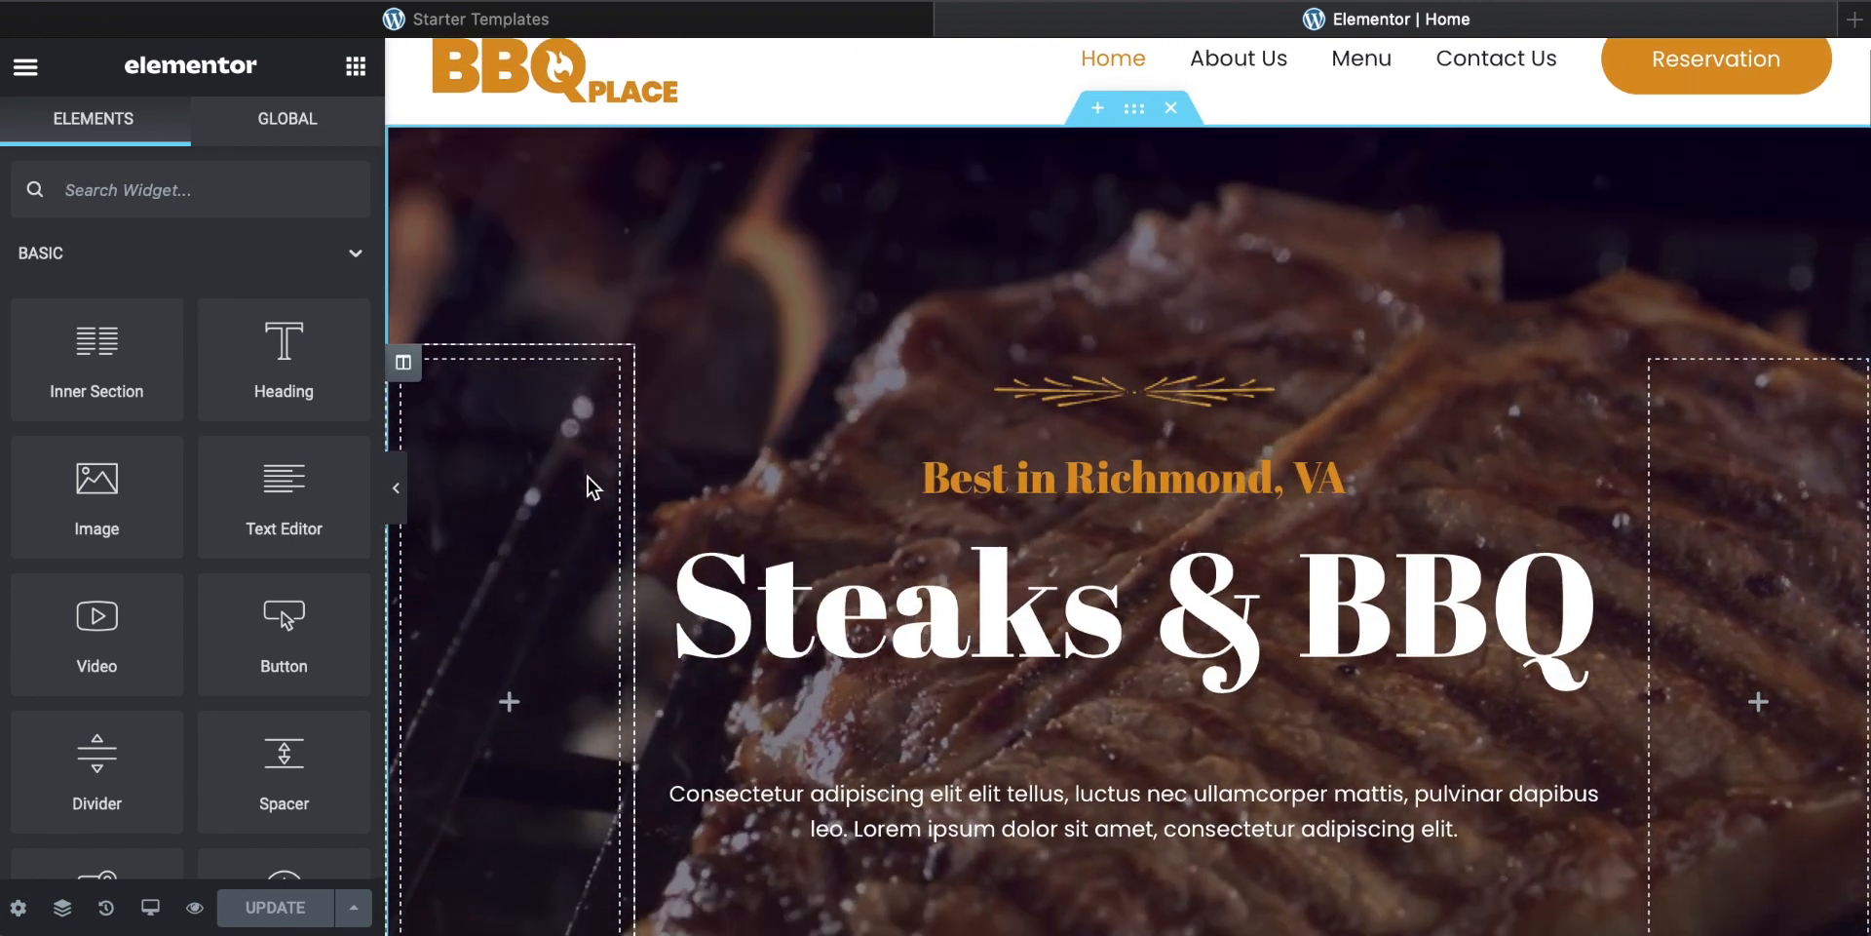
{"action": "scroll", "coordinate": [588, 478], "scroll_direction": "down", "scroll_amount": 2}
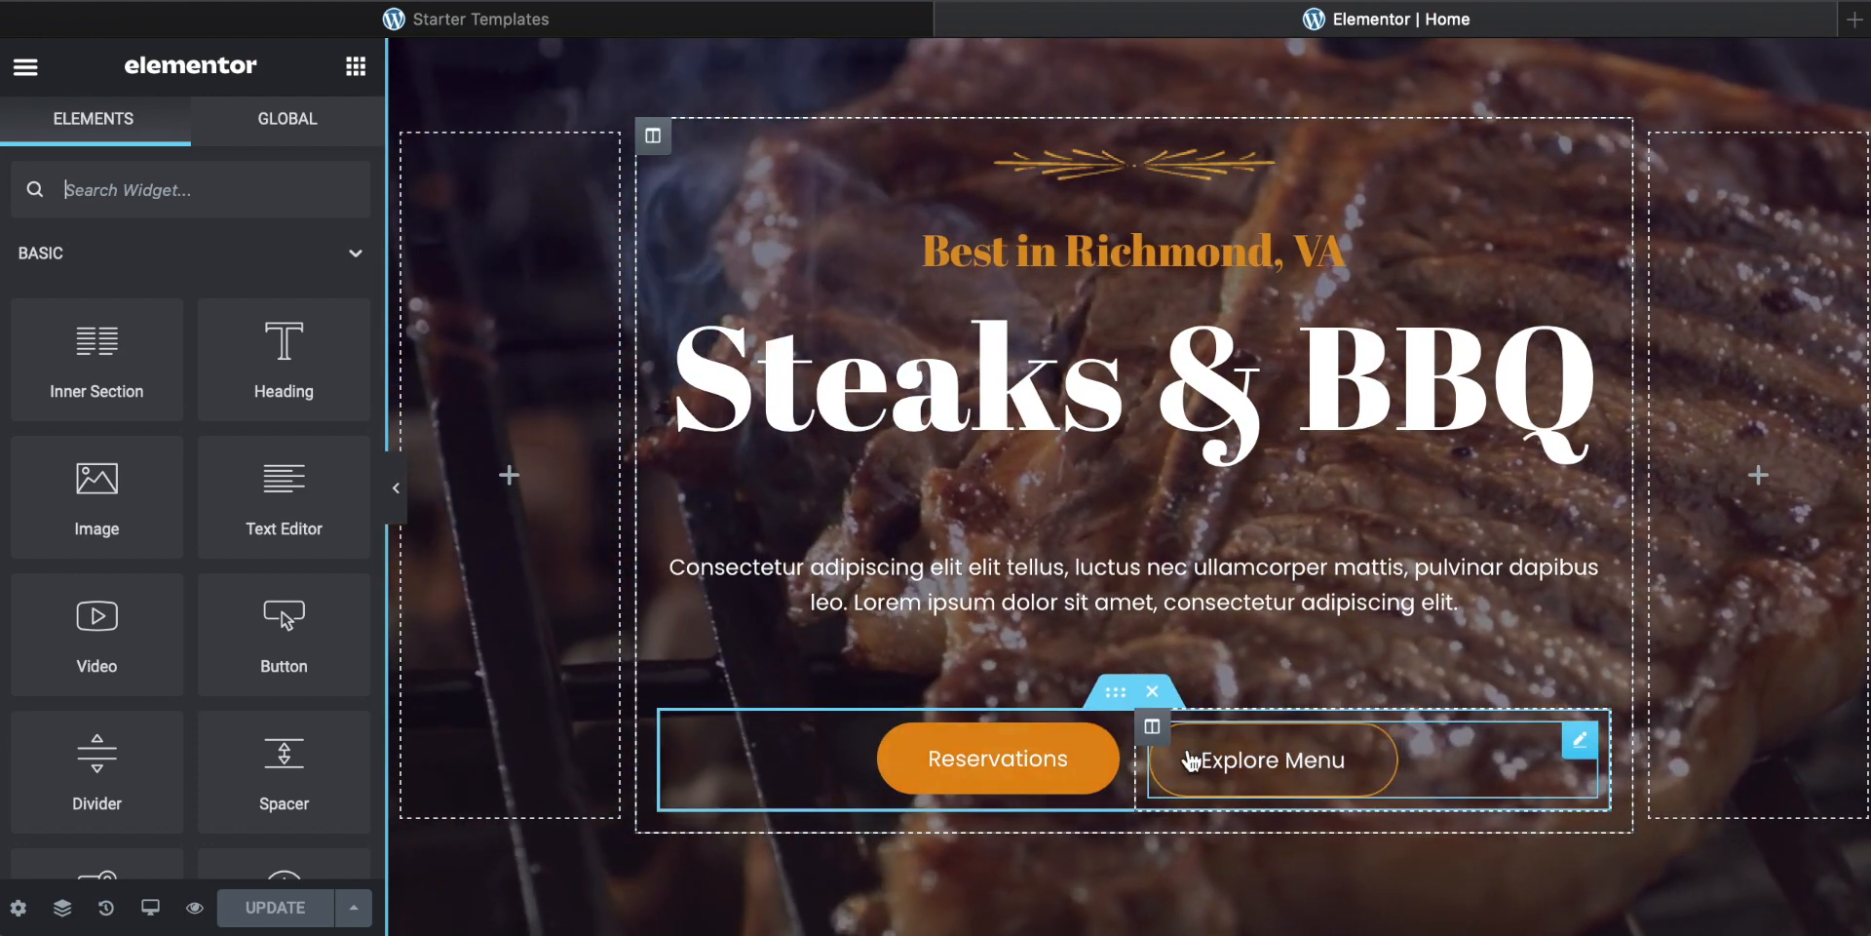
{"action": "scroll", "coordinate": [1191, 760], "scroll_direction": "up", "scroll_amount": 1}
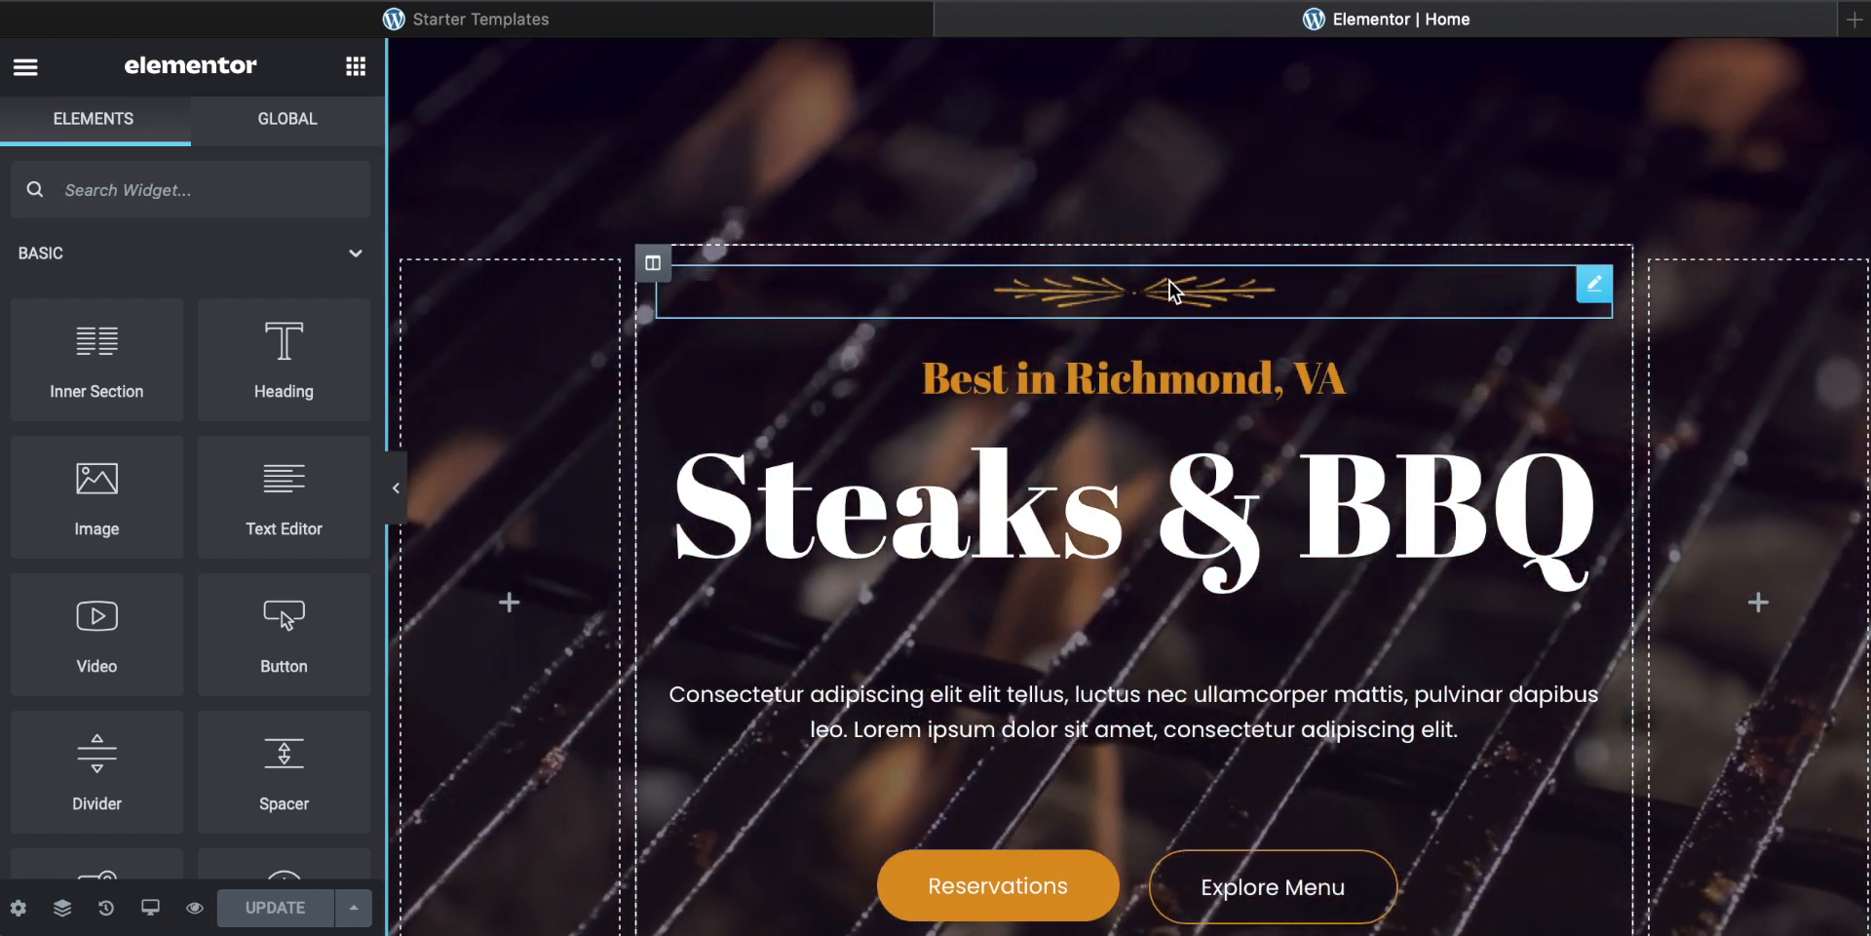
Step: Rename the hero's main heading to "Happy BBQ"
{"action": "left_click", "coordinate": [1062, 508]}
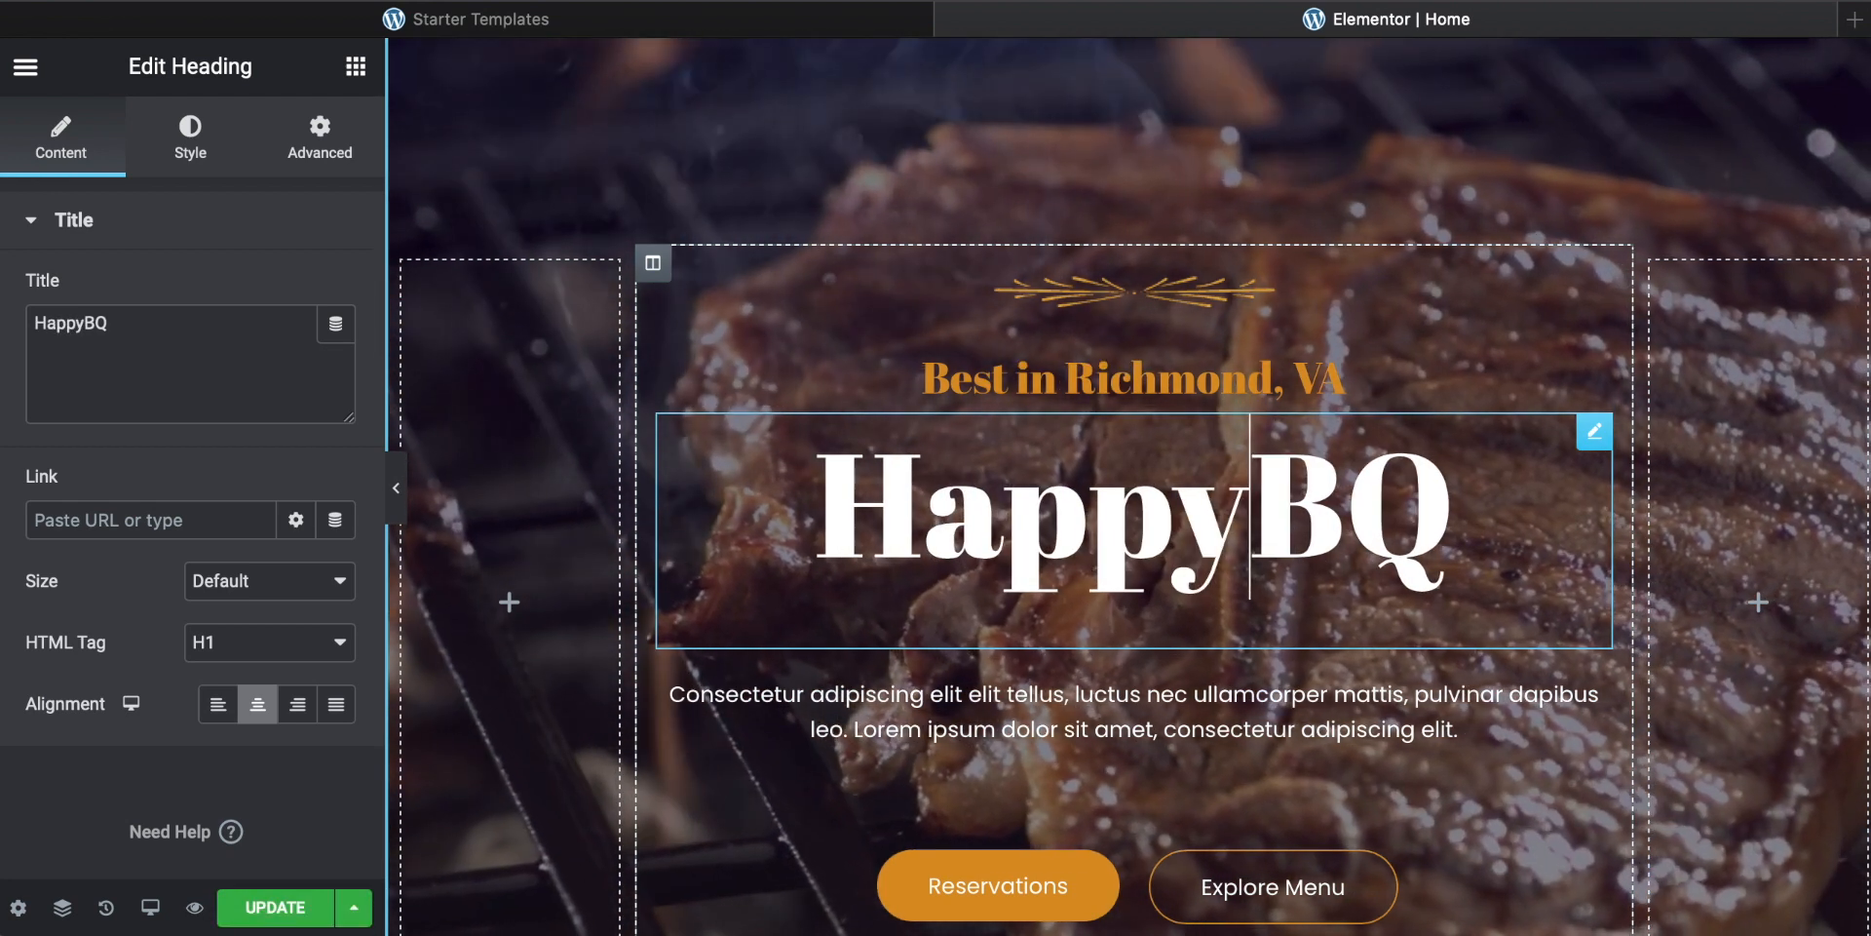
{"action": "type", "text": "B"}
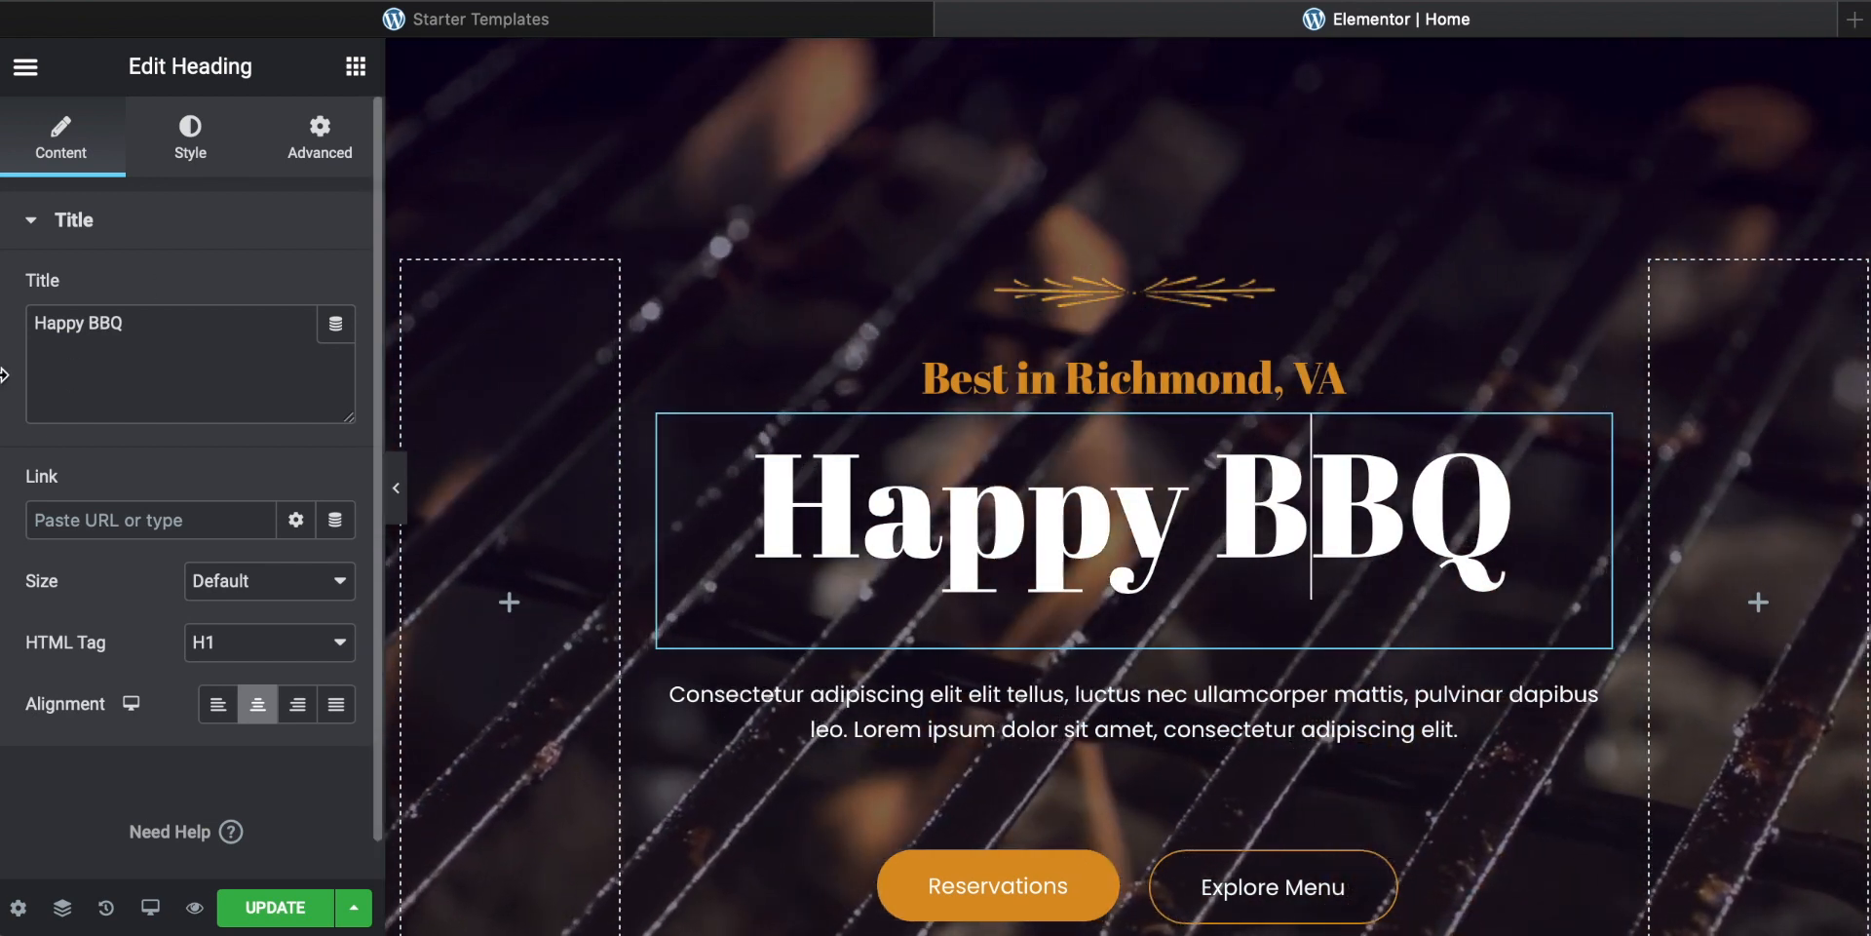
{"action": "left_click", "coordinate": [158, 324]}
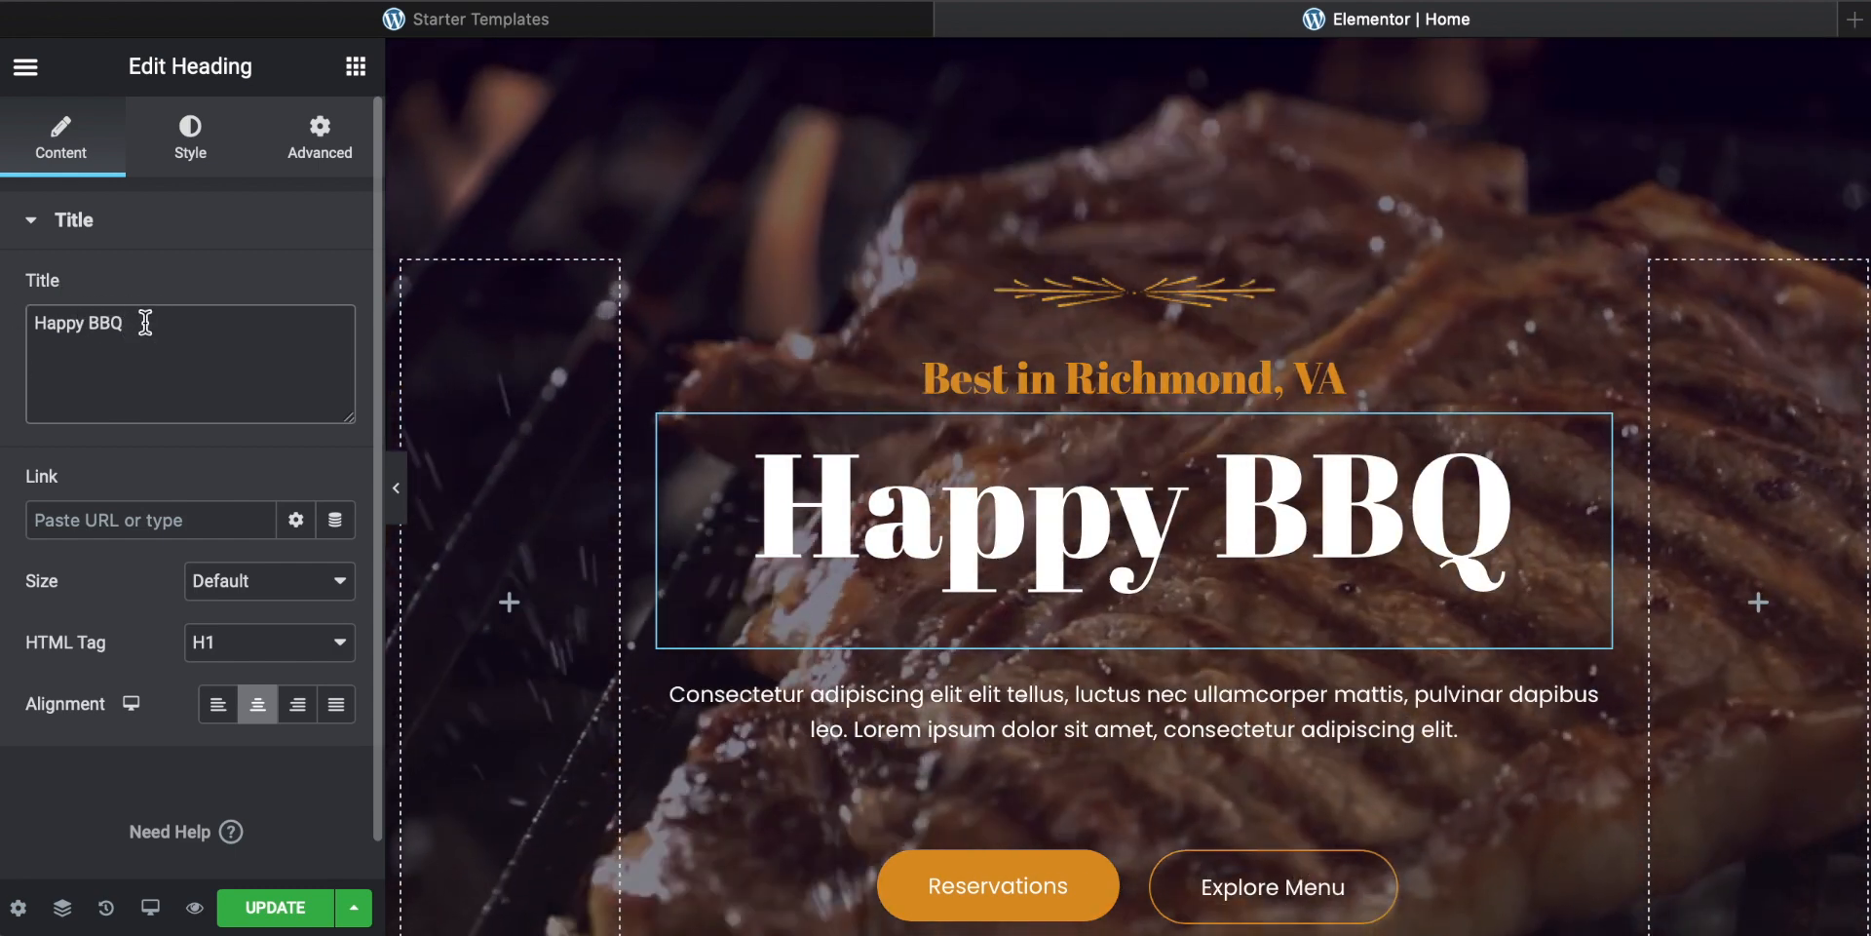
{"action": "type", "text": "HHHH"}
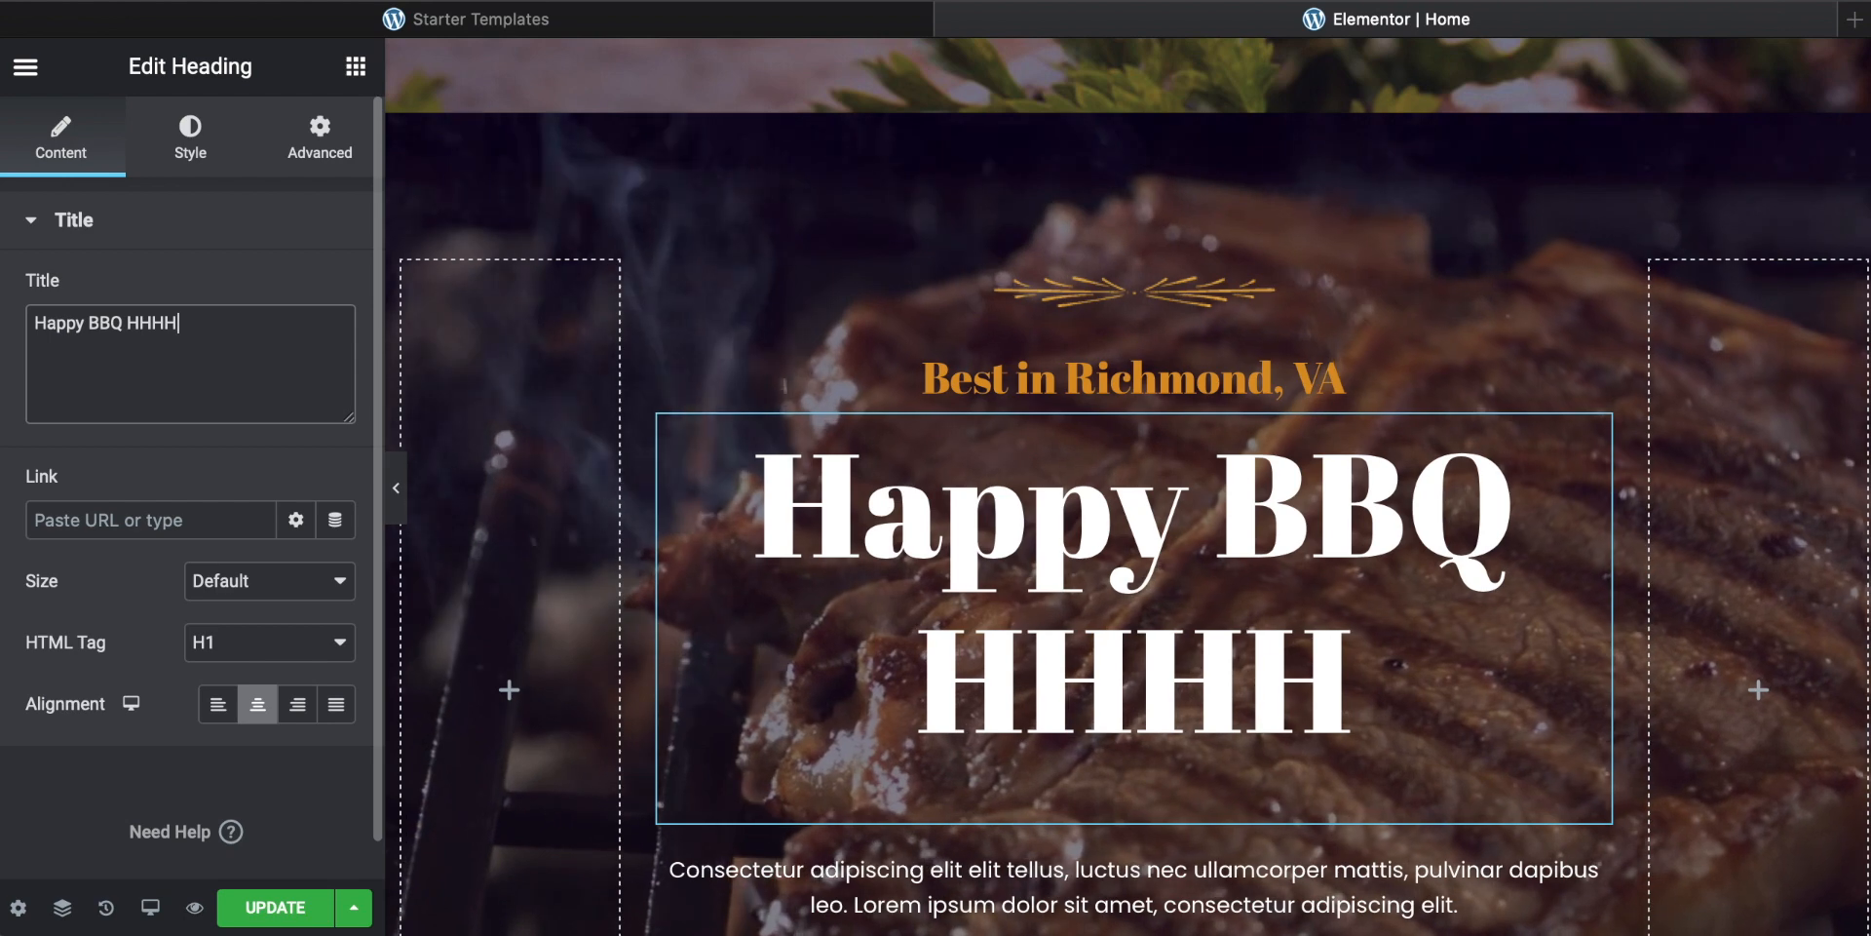
{"action": "key", "text": "BackSpace"}
{"action": "key", "text": "BackSpace"}
{"action": "key", "text": "BackSpace"}
{"action": "key", "text": "BackSpace"}
{"action": "key", "text": "BackSpace"}
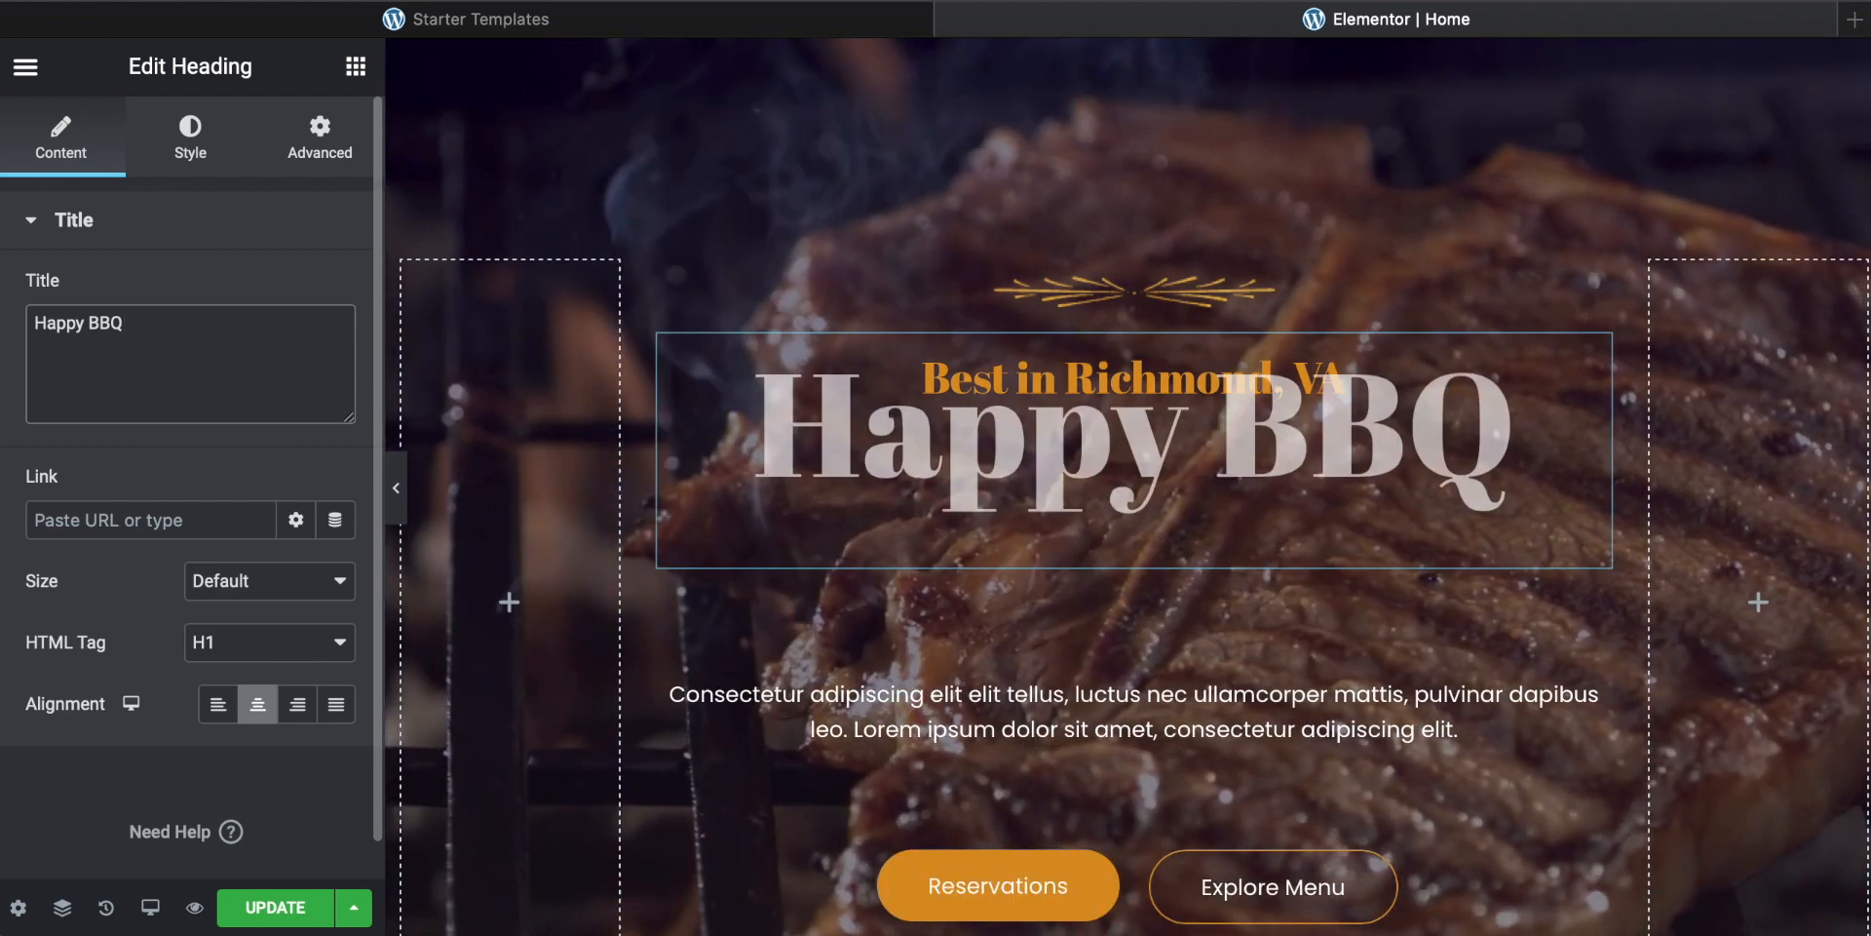
Step: Replace the hero paragraph with "We make the best burgers and teak in the West." and save the page
{"action": "scroll", "coordinate": [822, 479], "scroll_direction": "down", "scroll_amount": 2}
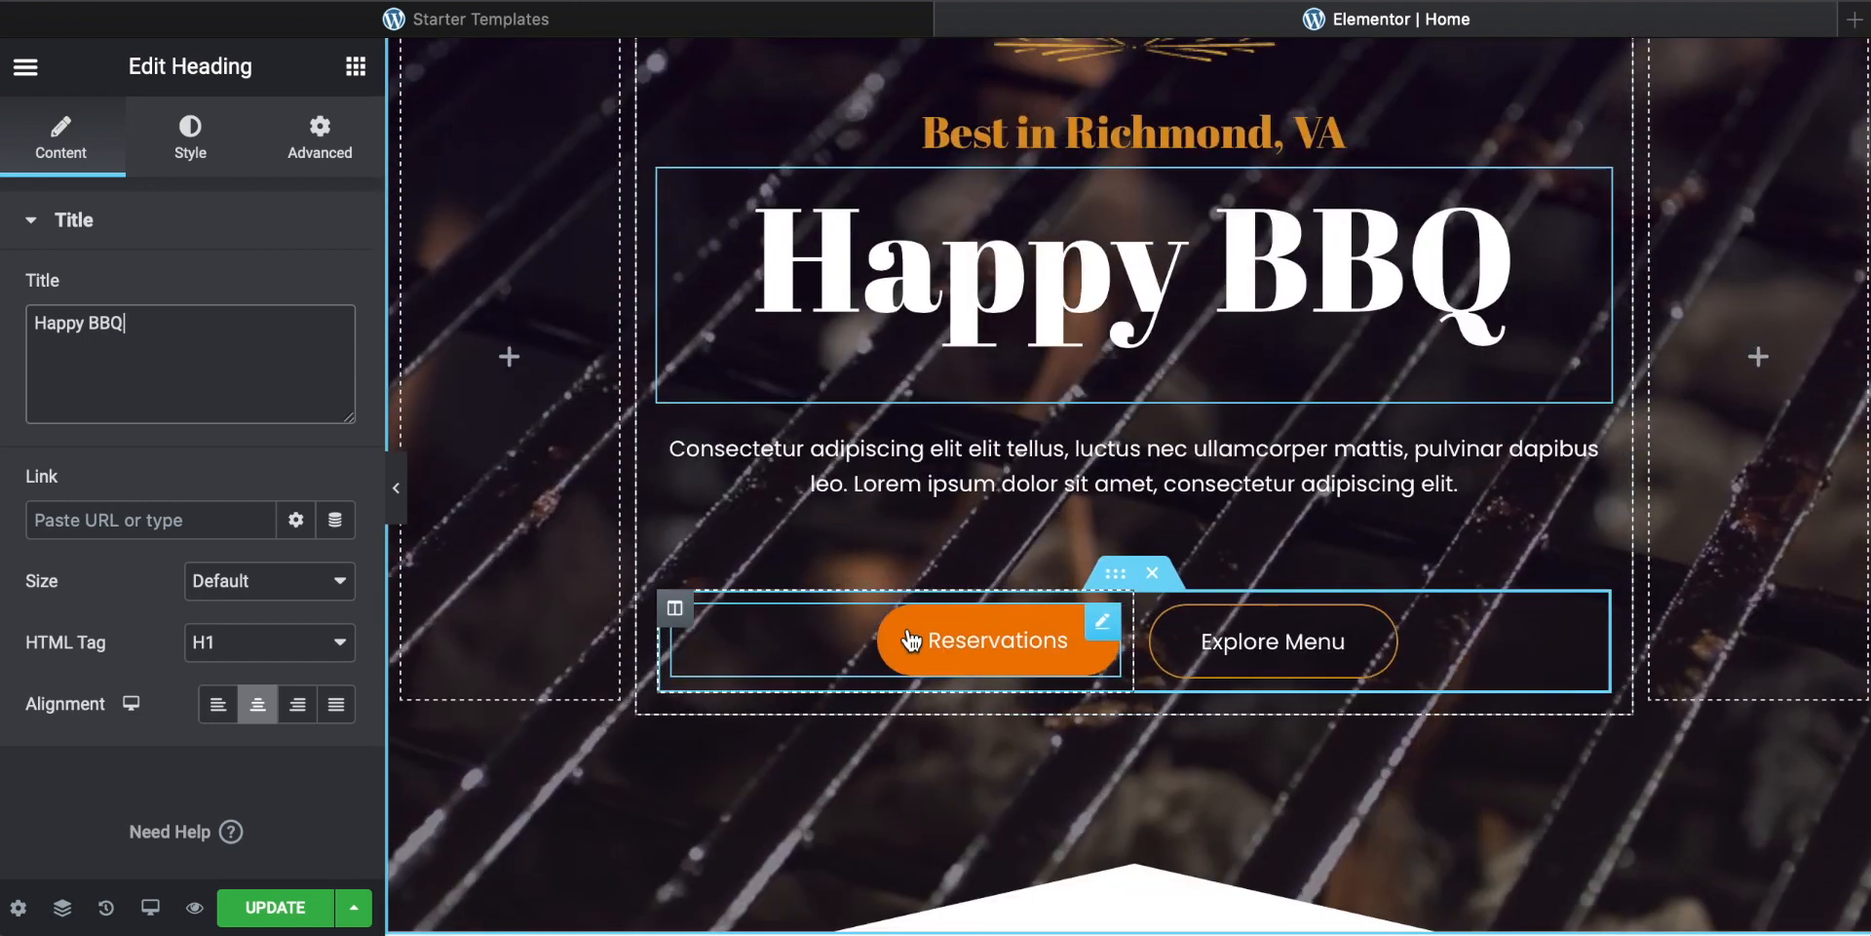
{"action": "left_click", "coordinate": [936, 483]}
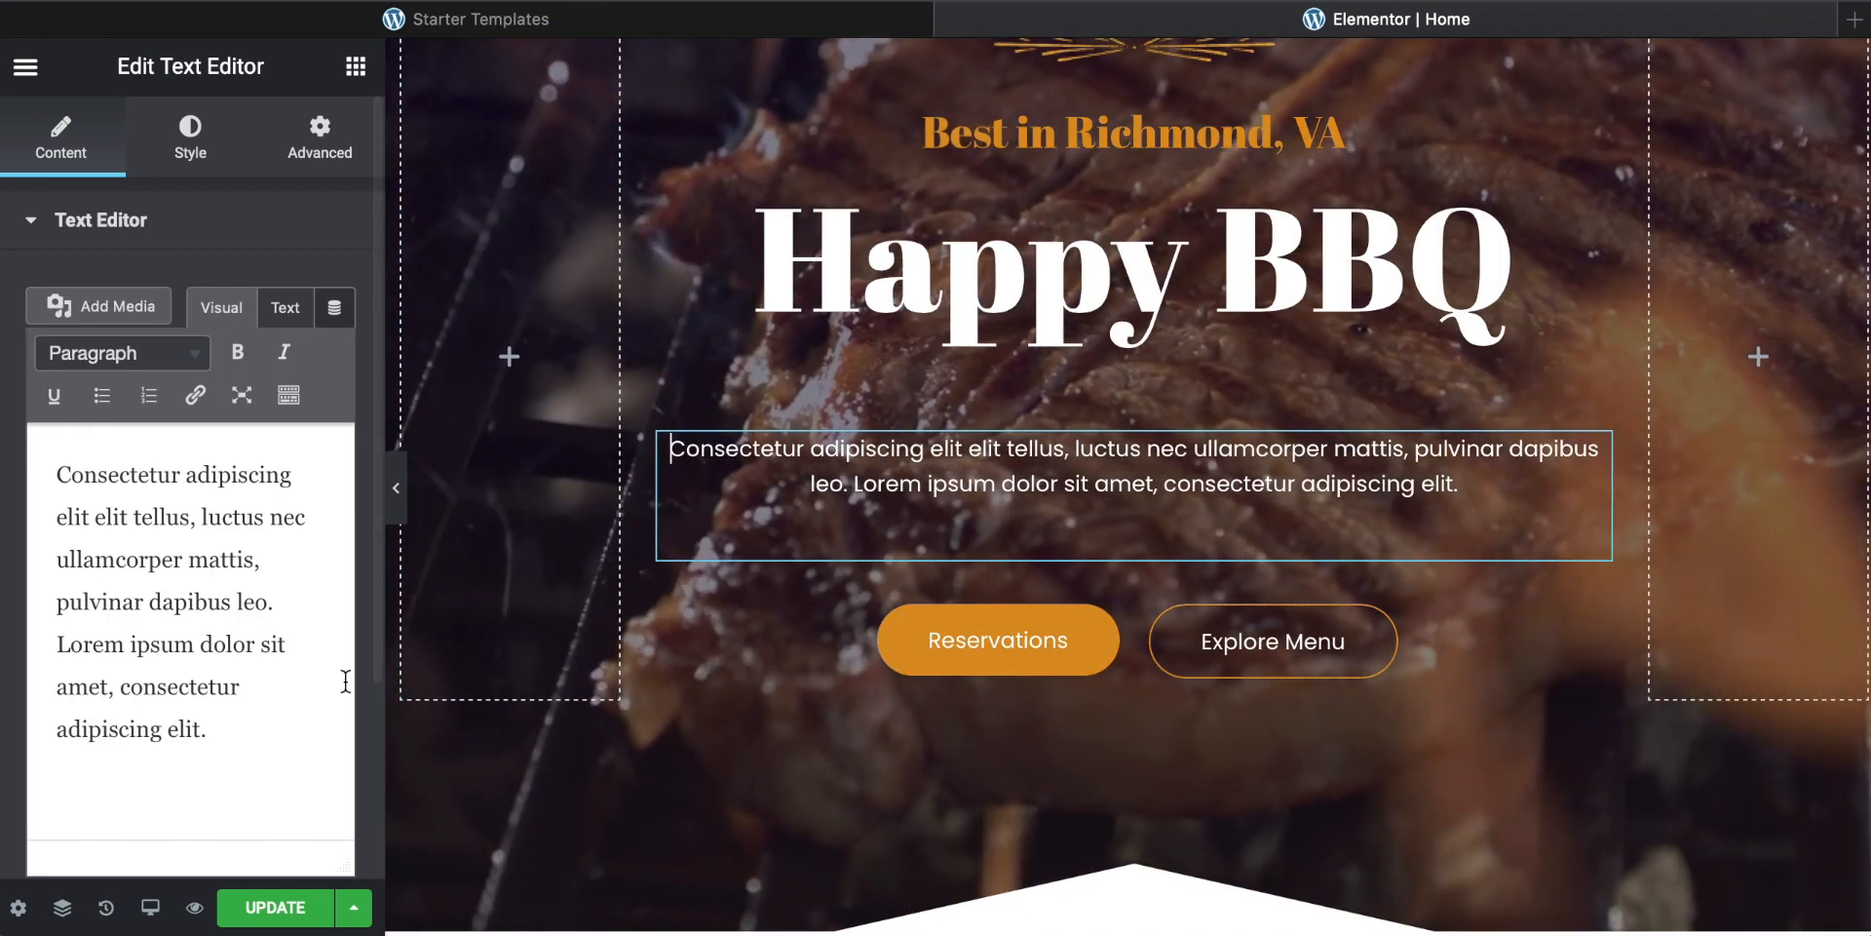
{"action": "left_click_drag", "start_coordinate": [242, 727], "coordinate": [45, 484]}
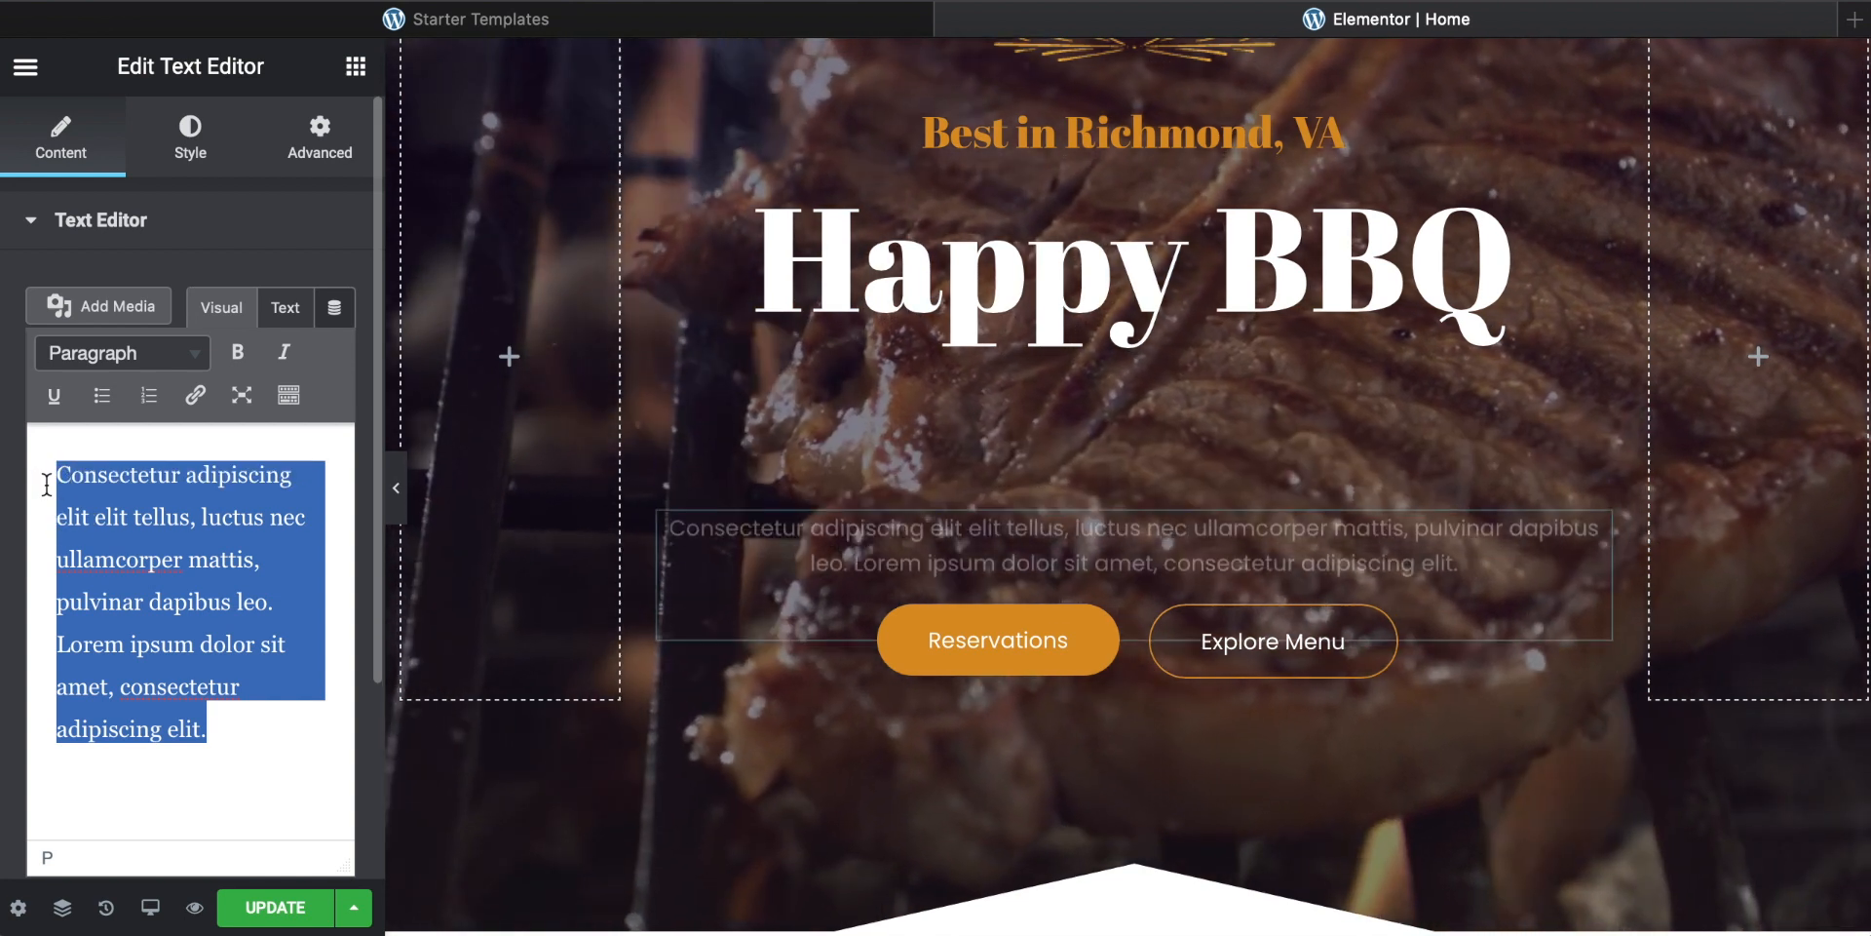
{"action": "type", "text": "We "}
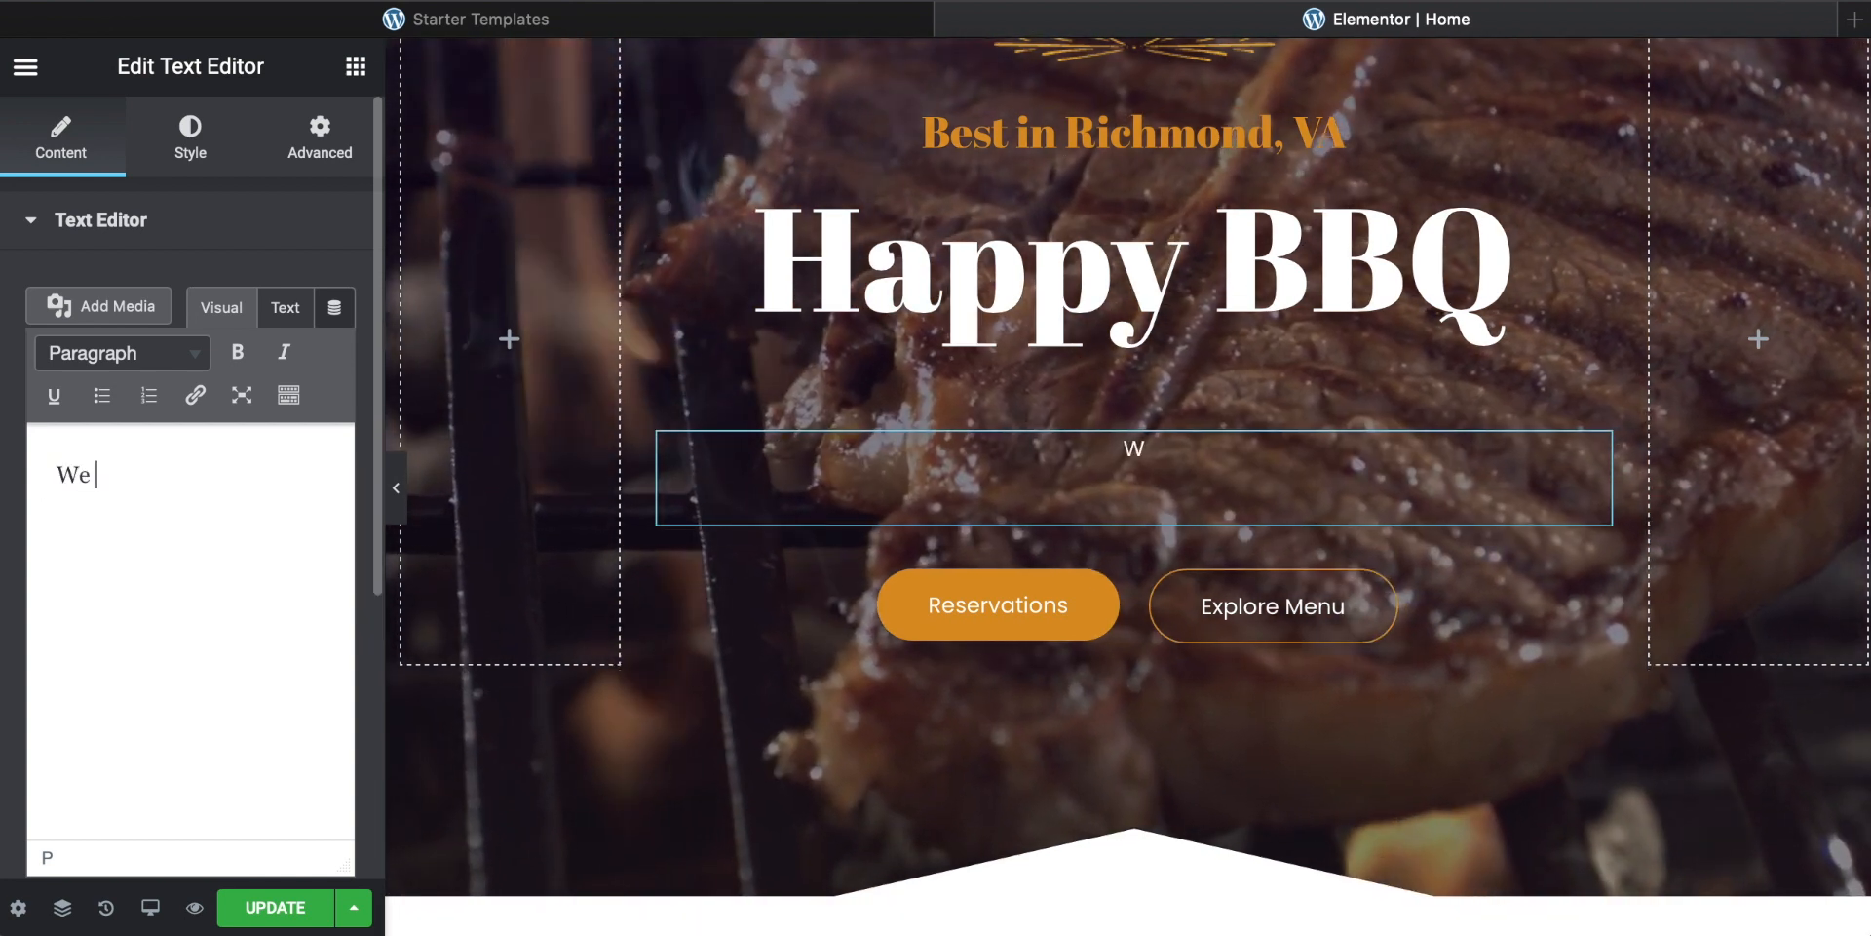
{"action": "type", "text": "make the best"}
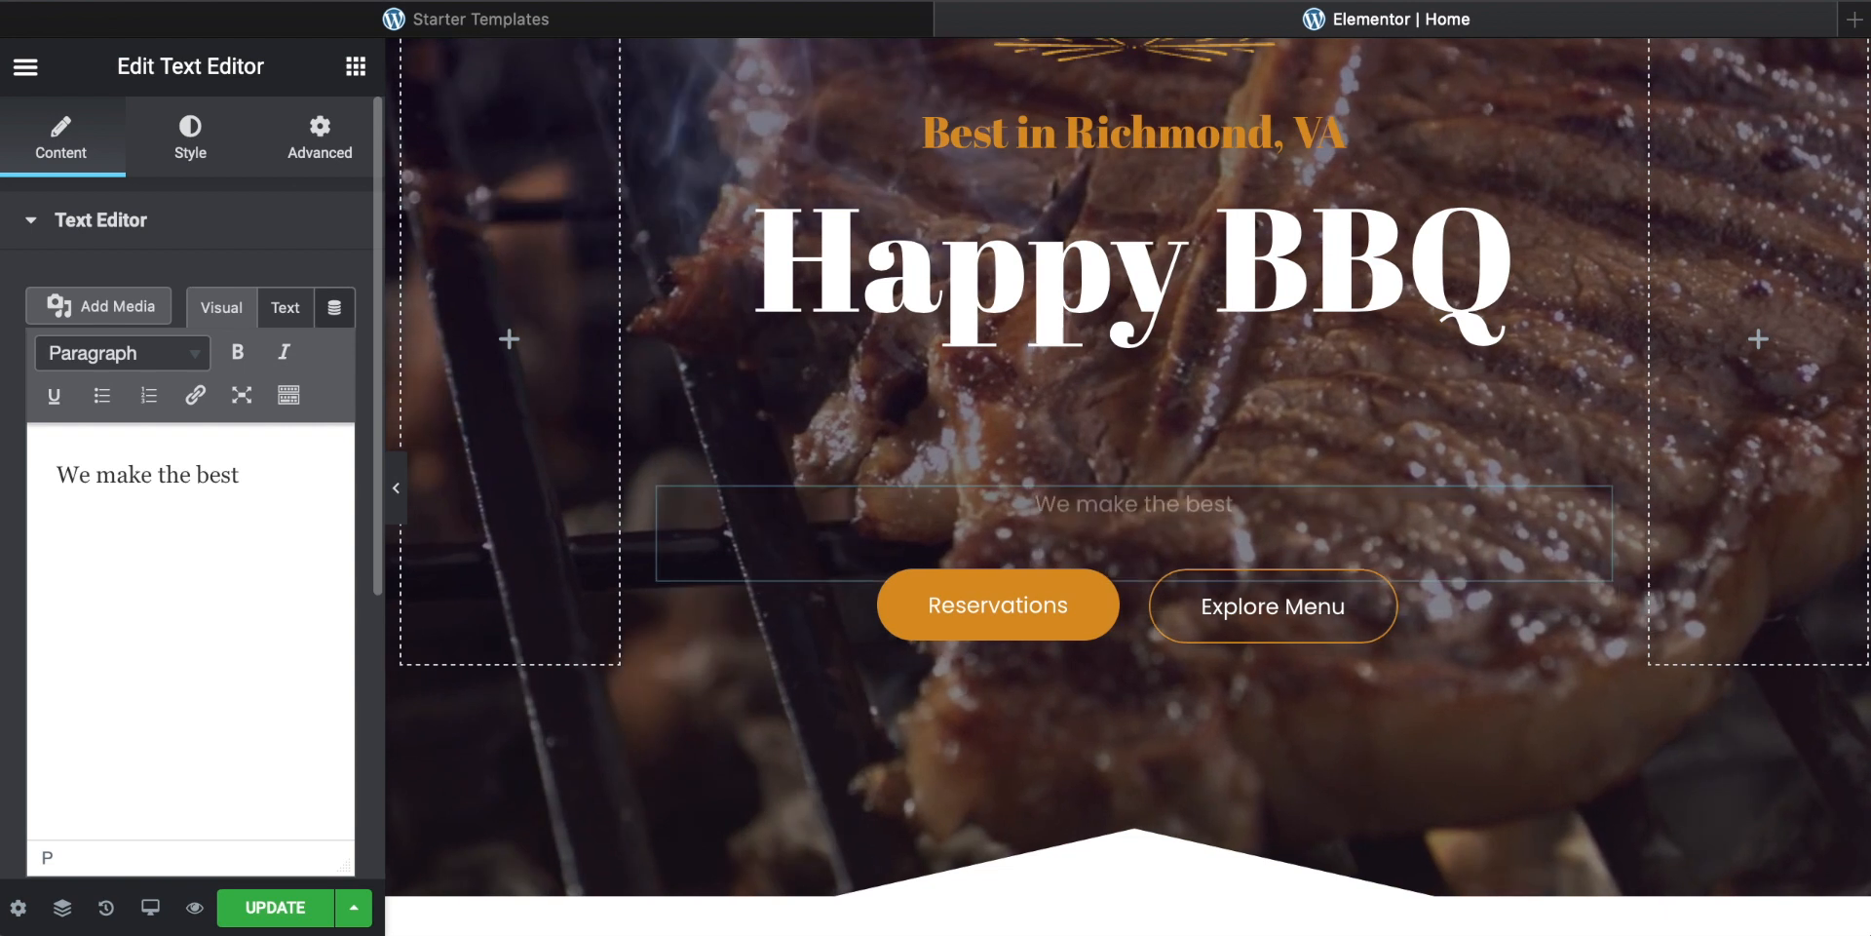
{"action": "type", "text": " burgers and tea"}
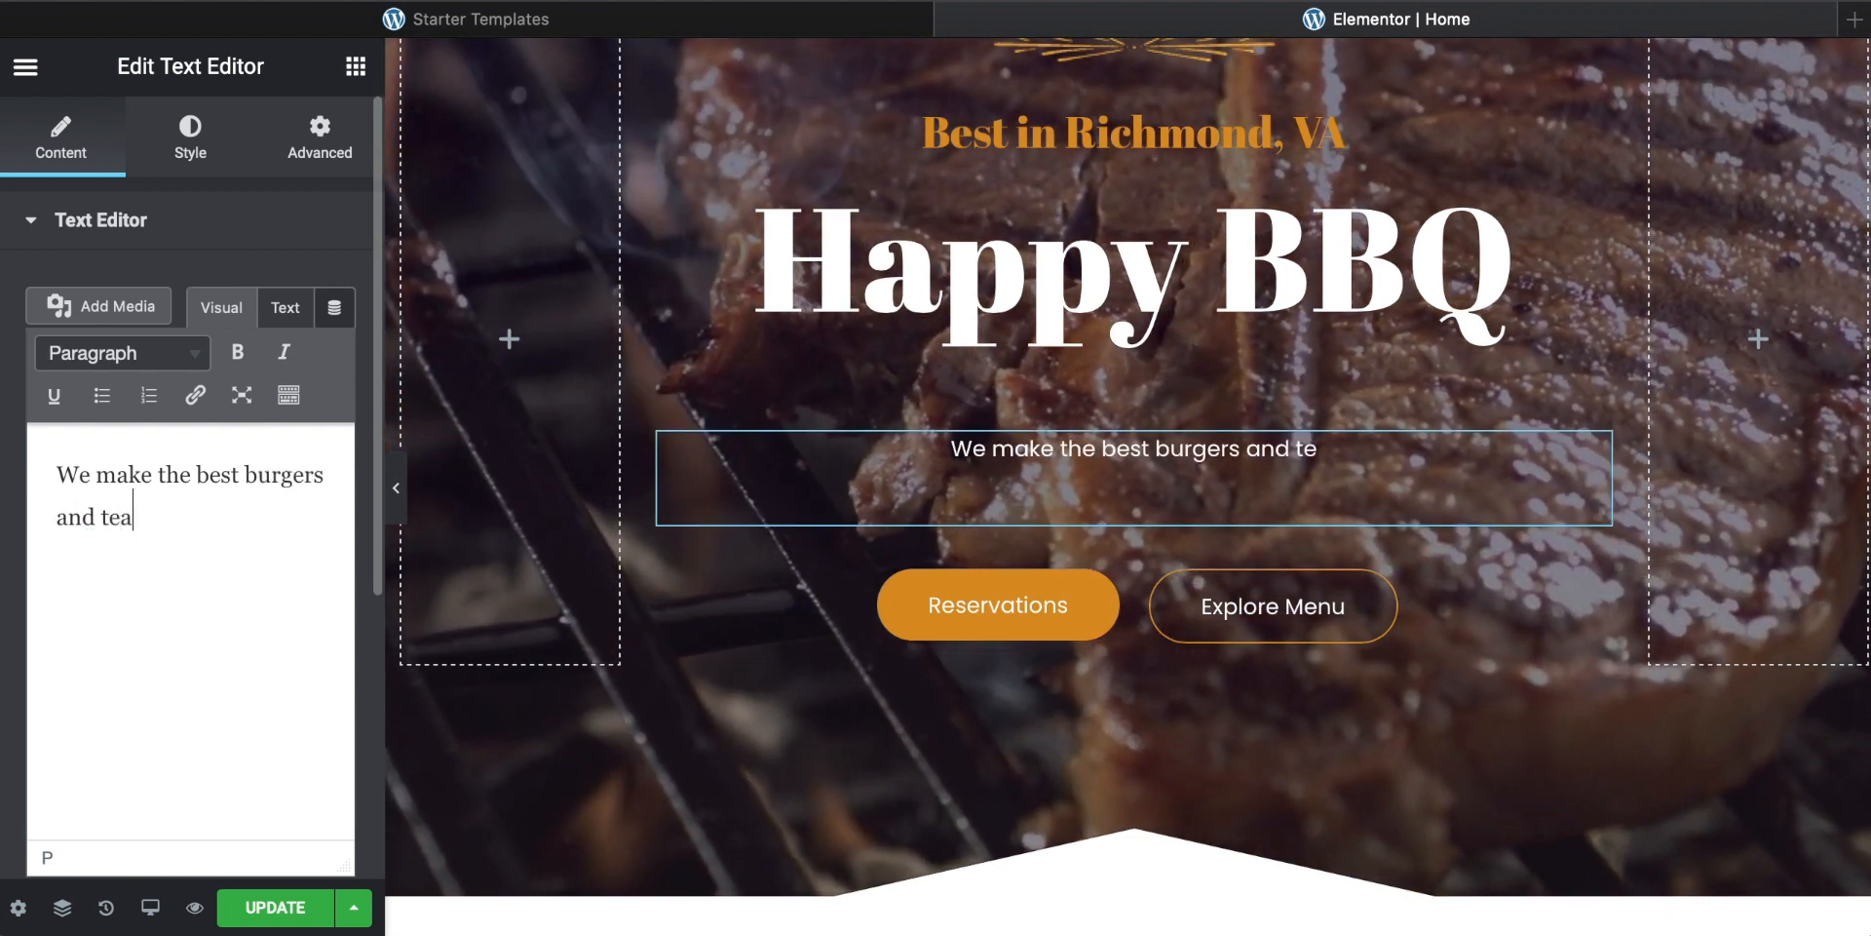
{"action": "type", "text": "k in the West"}
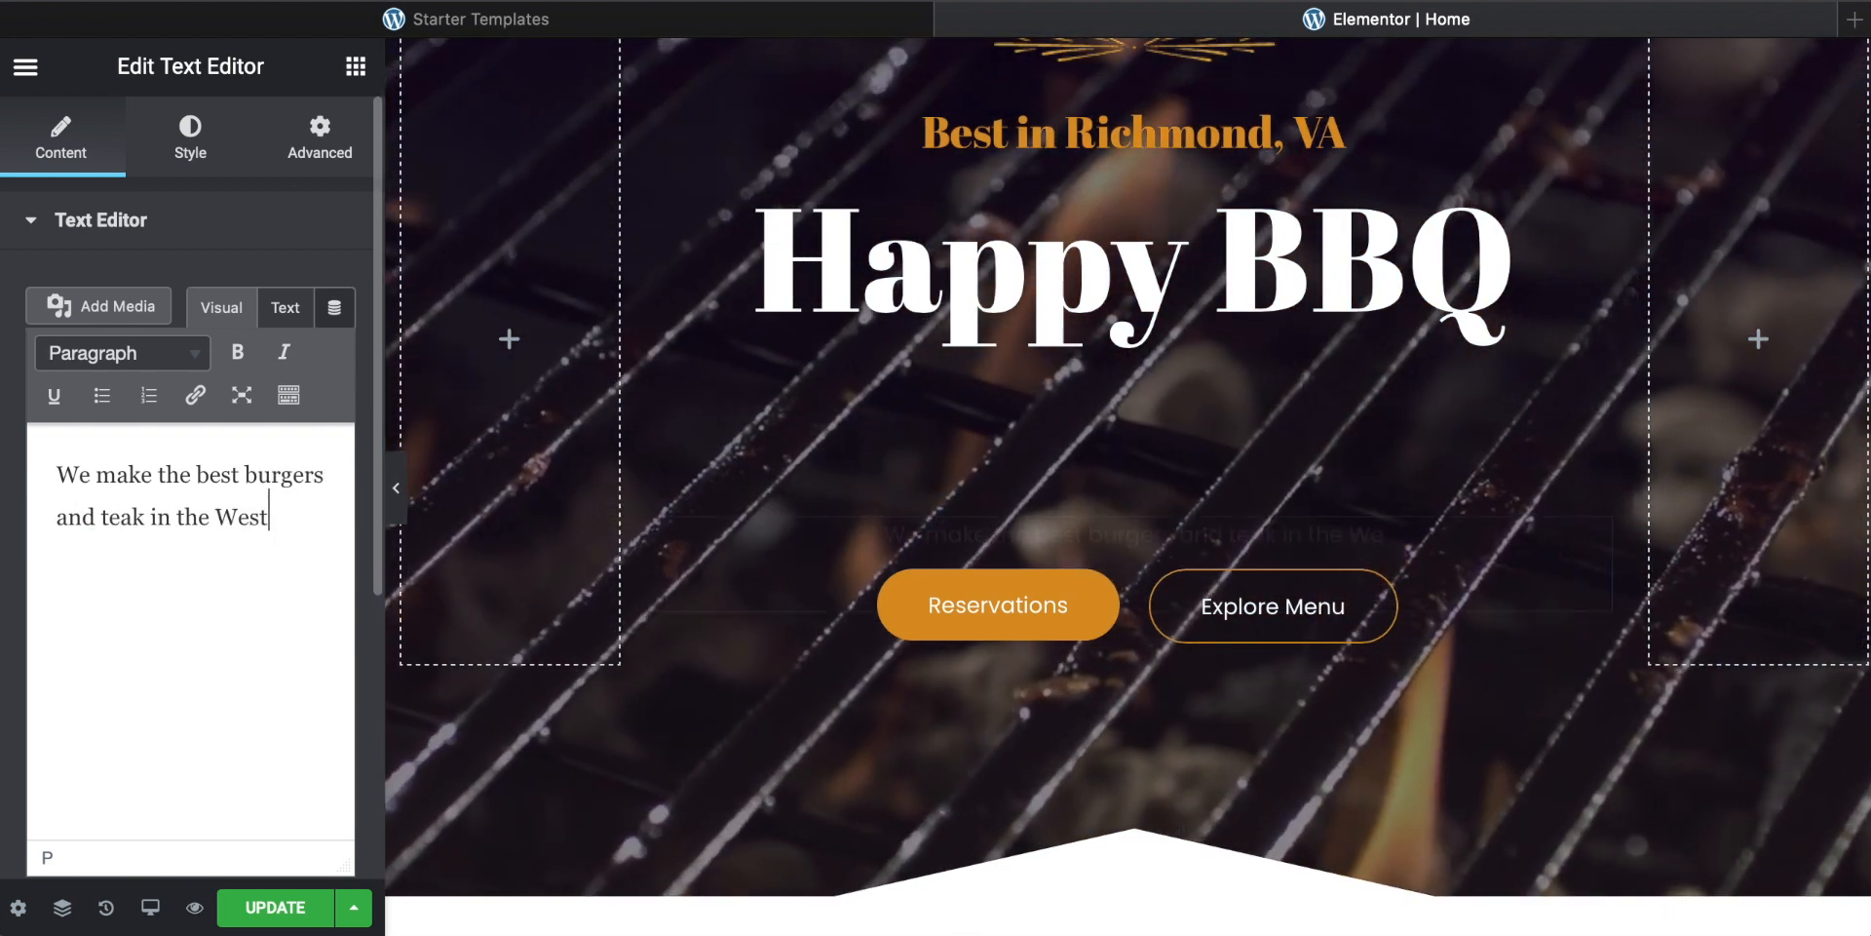
{"action": "type", "text": "."}
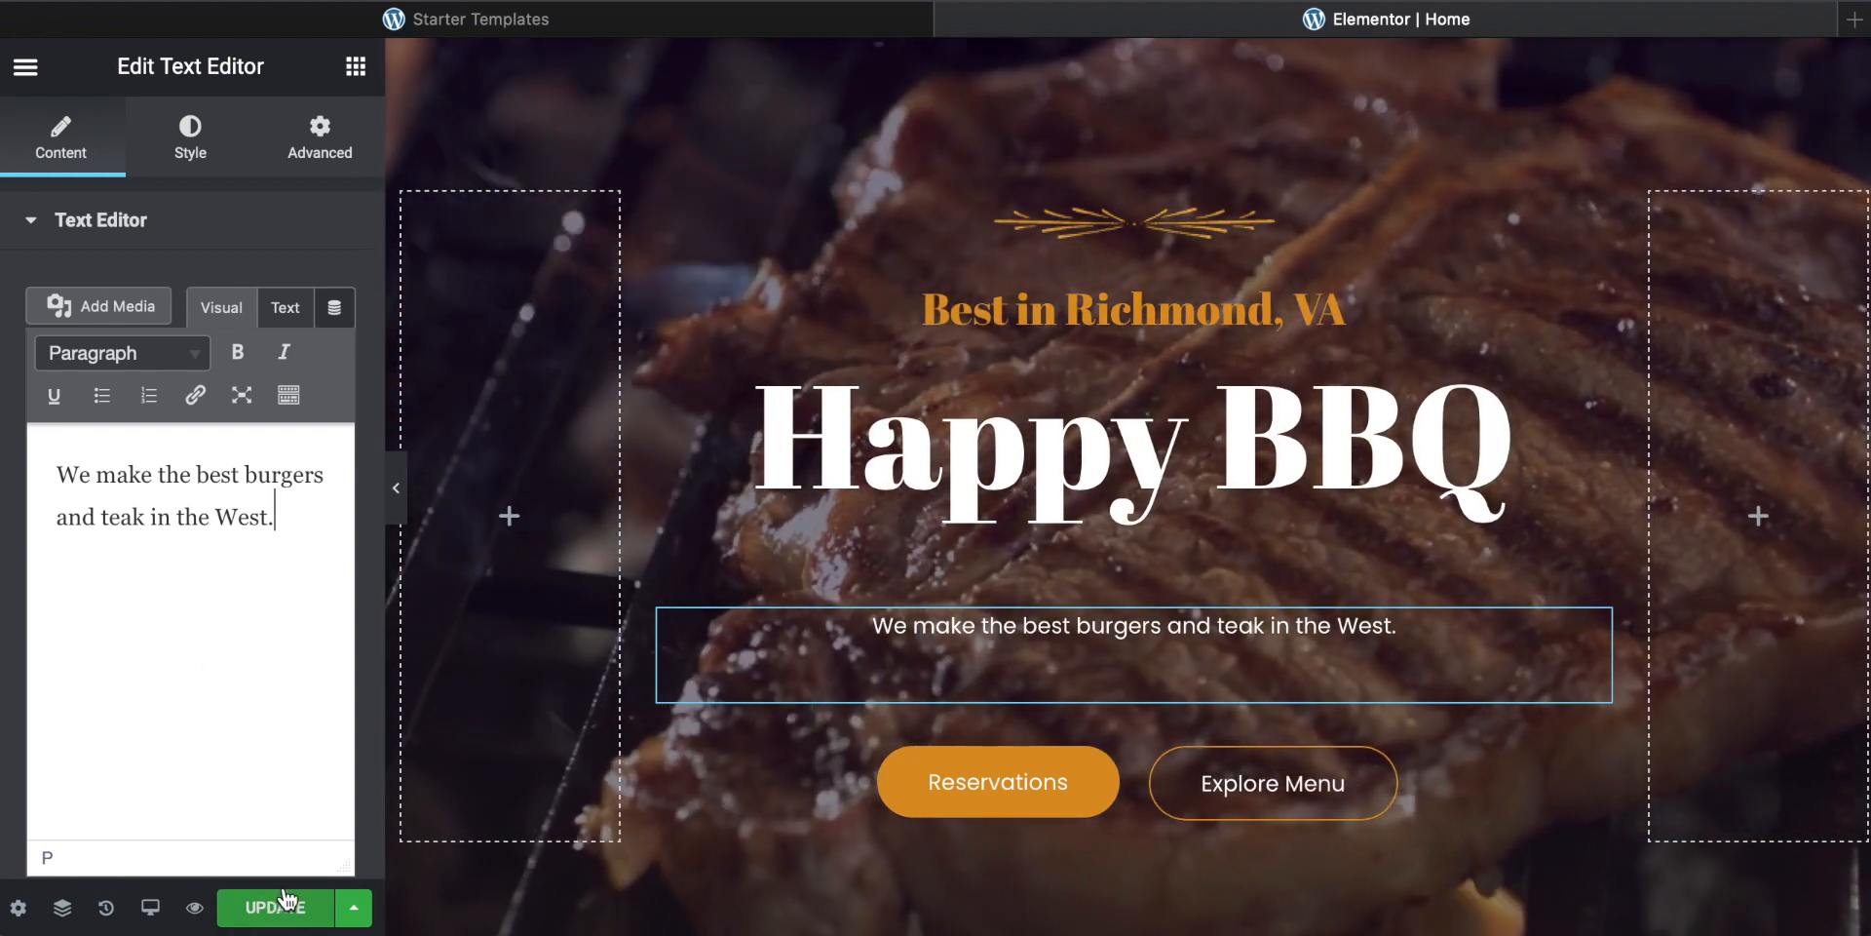
{"action": "left_click", "coordinate": [357, 909]}
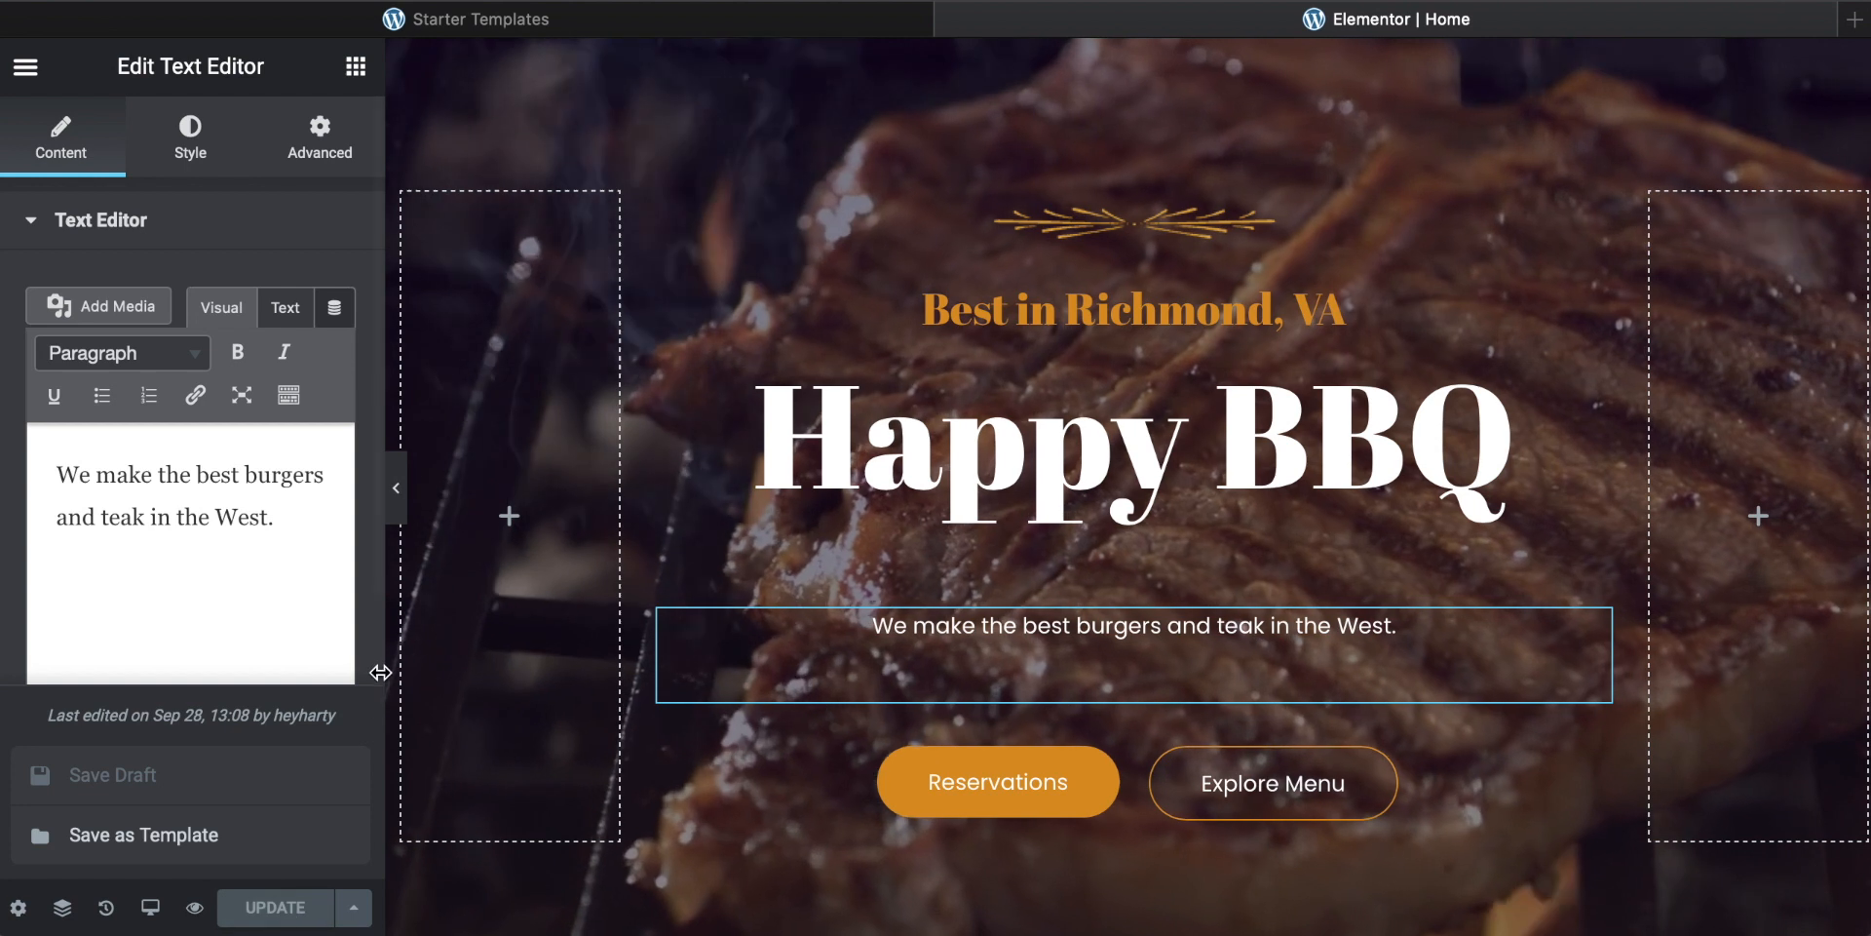
Step: Set the "Happy BBQ" heading's text color to #42E110
{"action": "left_click", "coordinate": [1162, 494]}
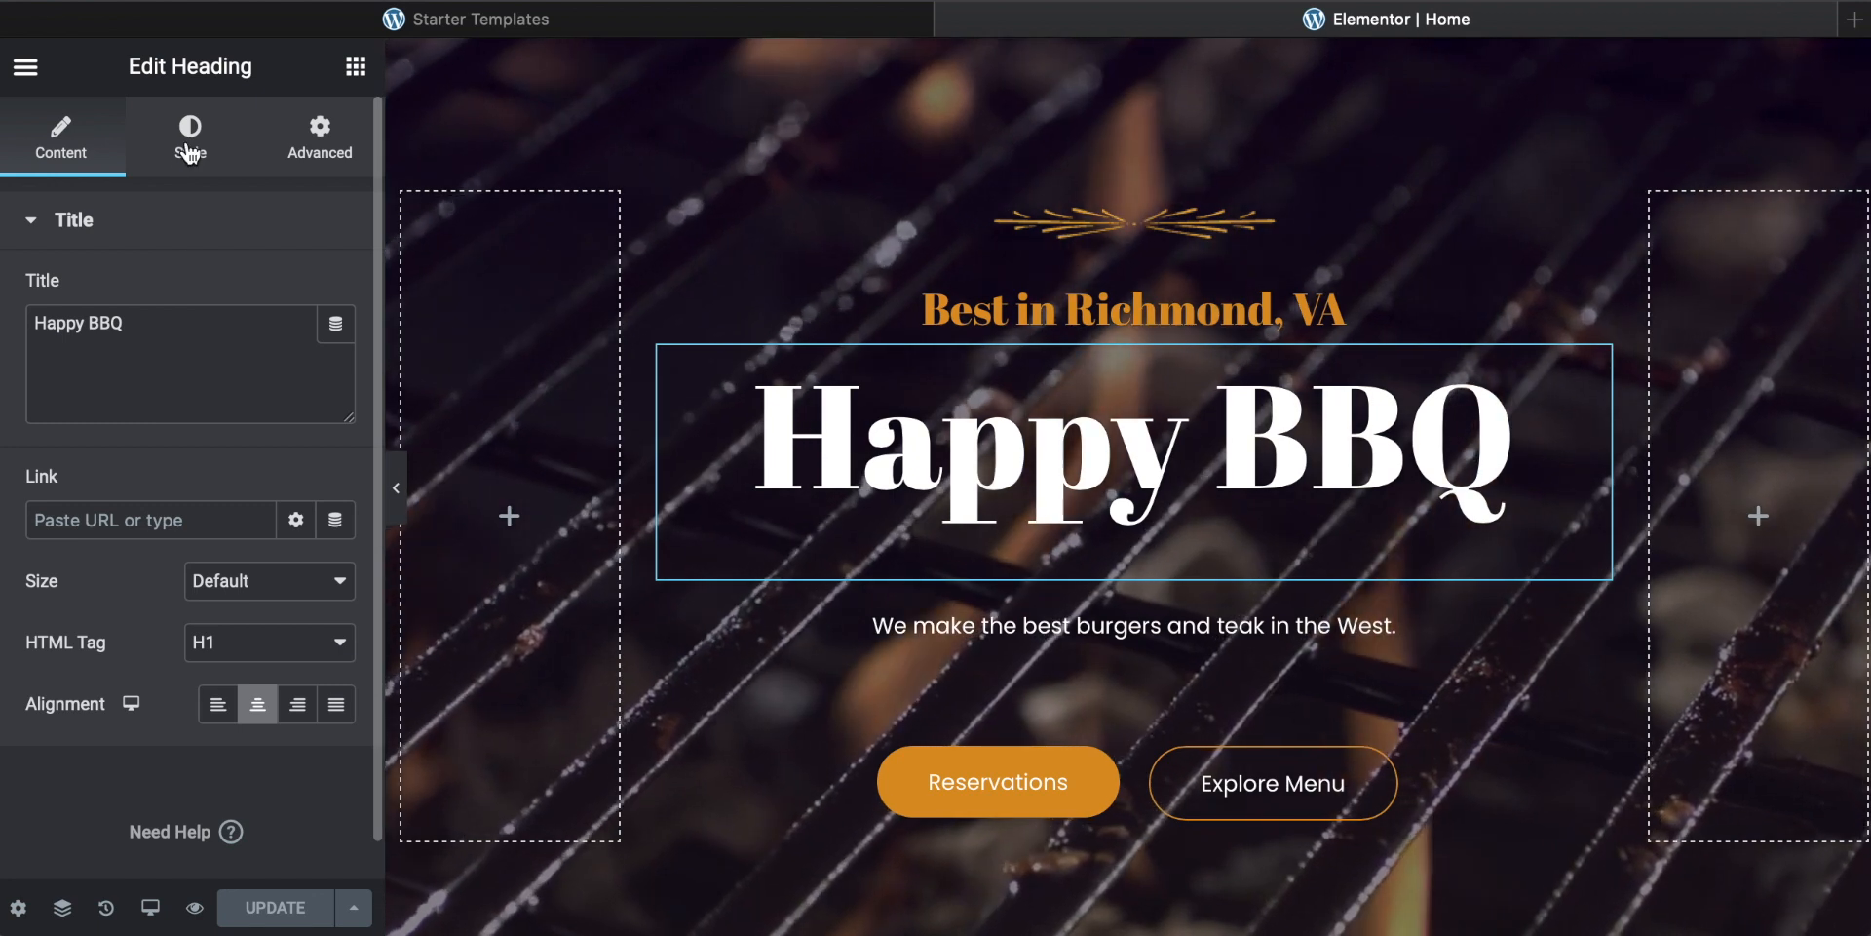
{"action": "left_click", "coordinate": [189, 151]}
{"action": "left_click", "coordinate": [331, 304]}
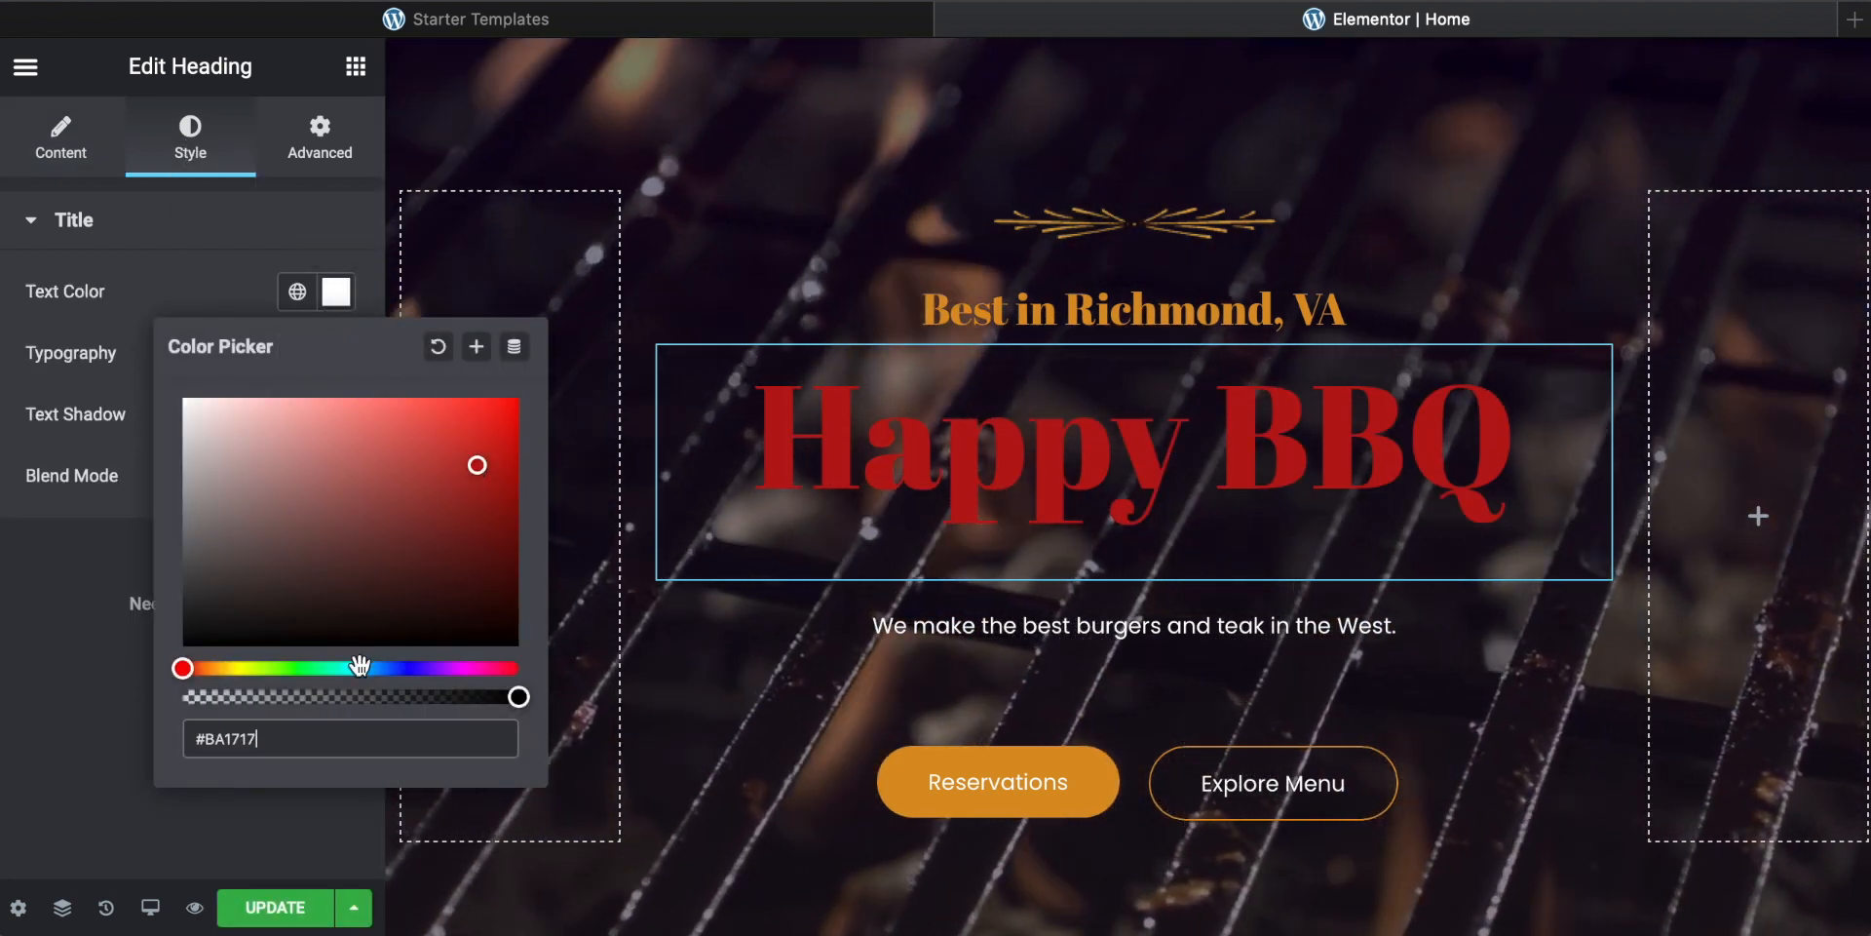
{"action": "left_click_drag", "start_coordinate": [436, 667], "coordinate": [284, 683]}
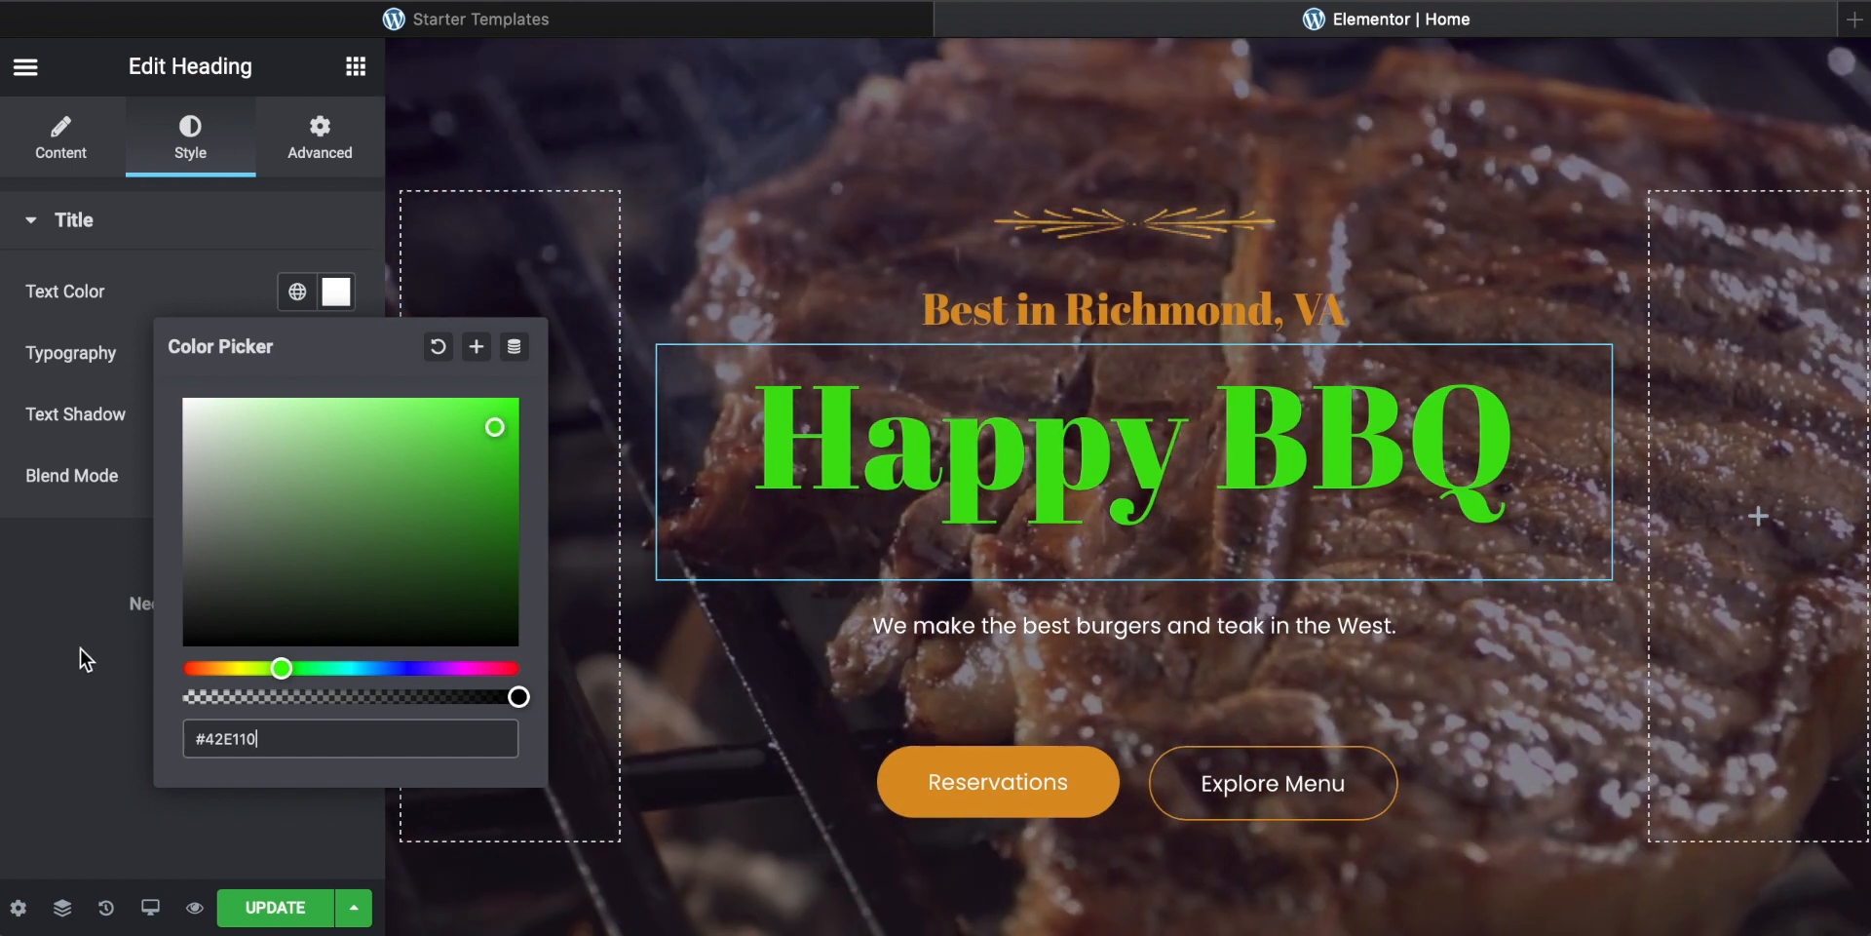
{"action": "left_click", "coordinate": [80, 648]}
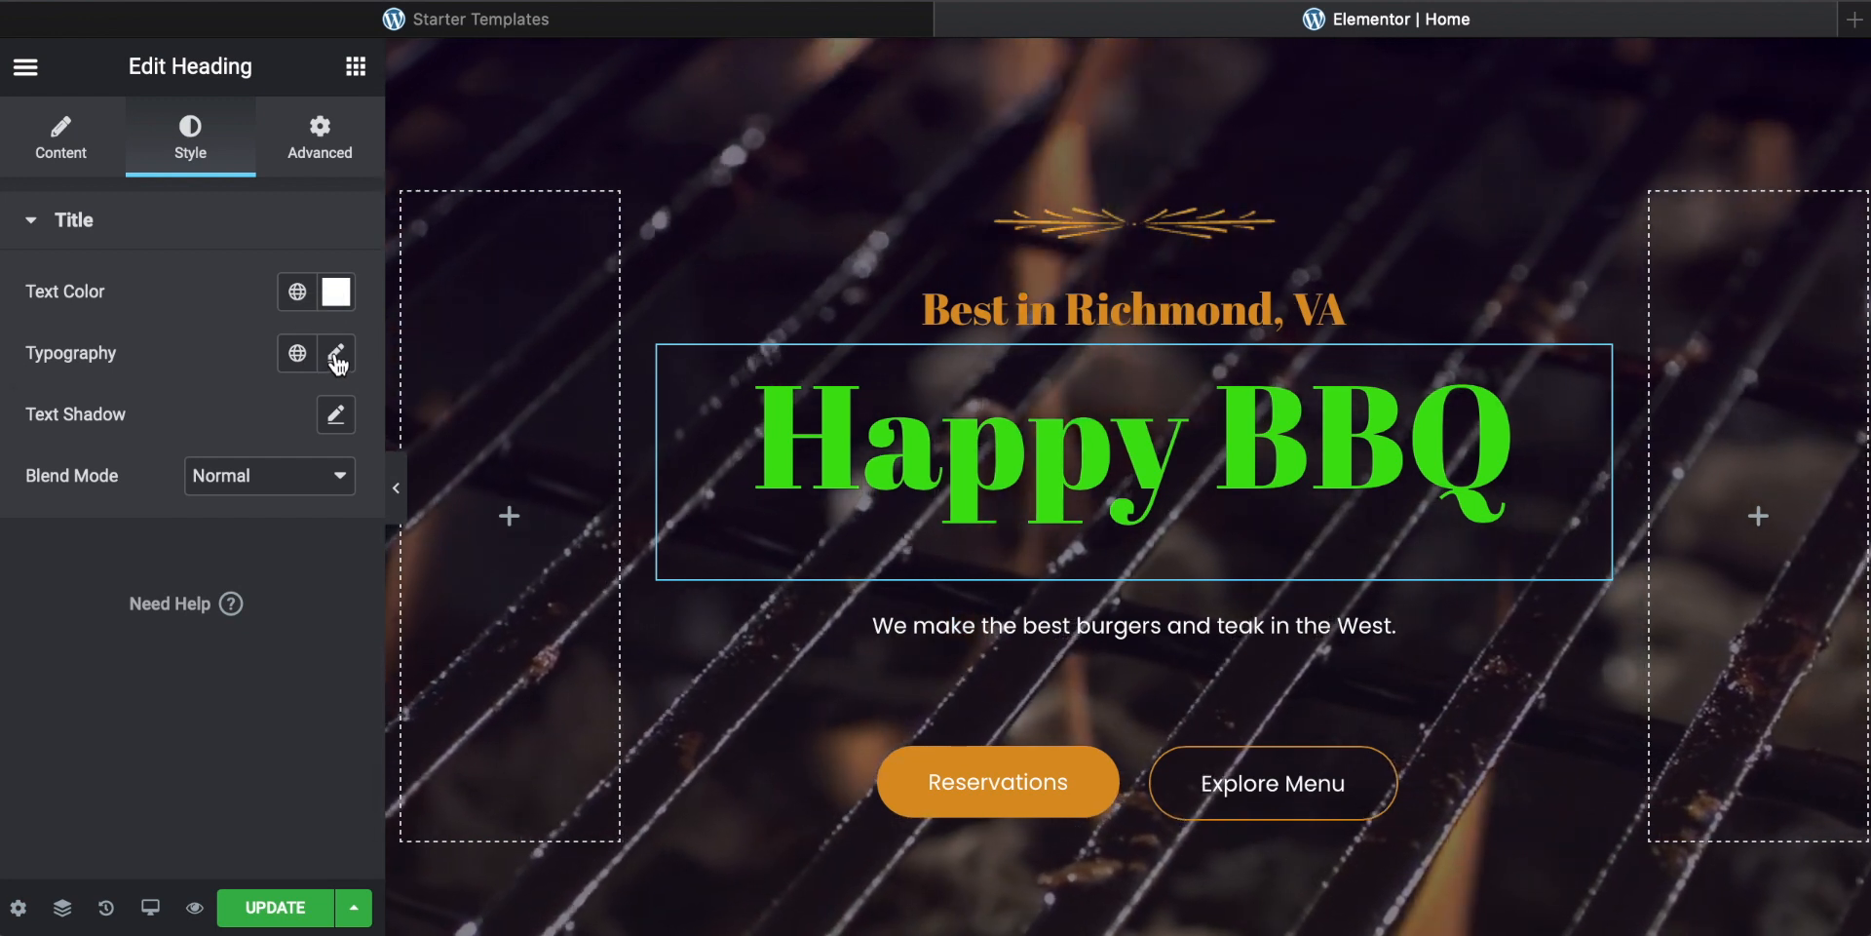
Step: Set the heading's typography to weight 700 and font size 105 px
{"action": "left_click", "coordinate": [336, 358]}
{"action": "scroll", "coordinate": [145, 524], "scroll_direction": "down", "scroll_amount": 1}
{"action": "left_click_drag", "start_coordinate": [44, 561], "coordinate": [140, 563]}
{"action": "left_click", "coordinate": [264, 620]}
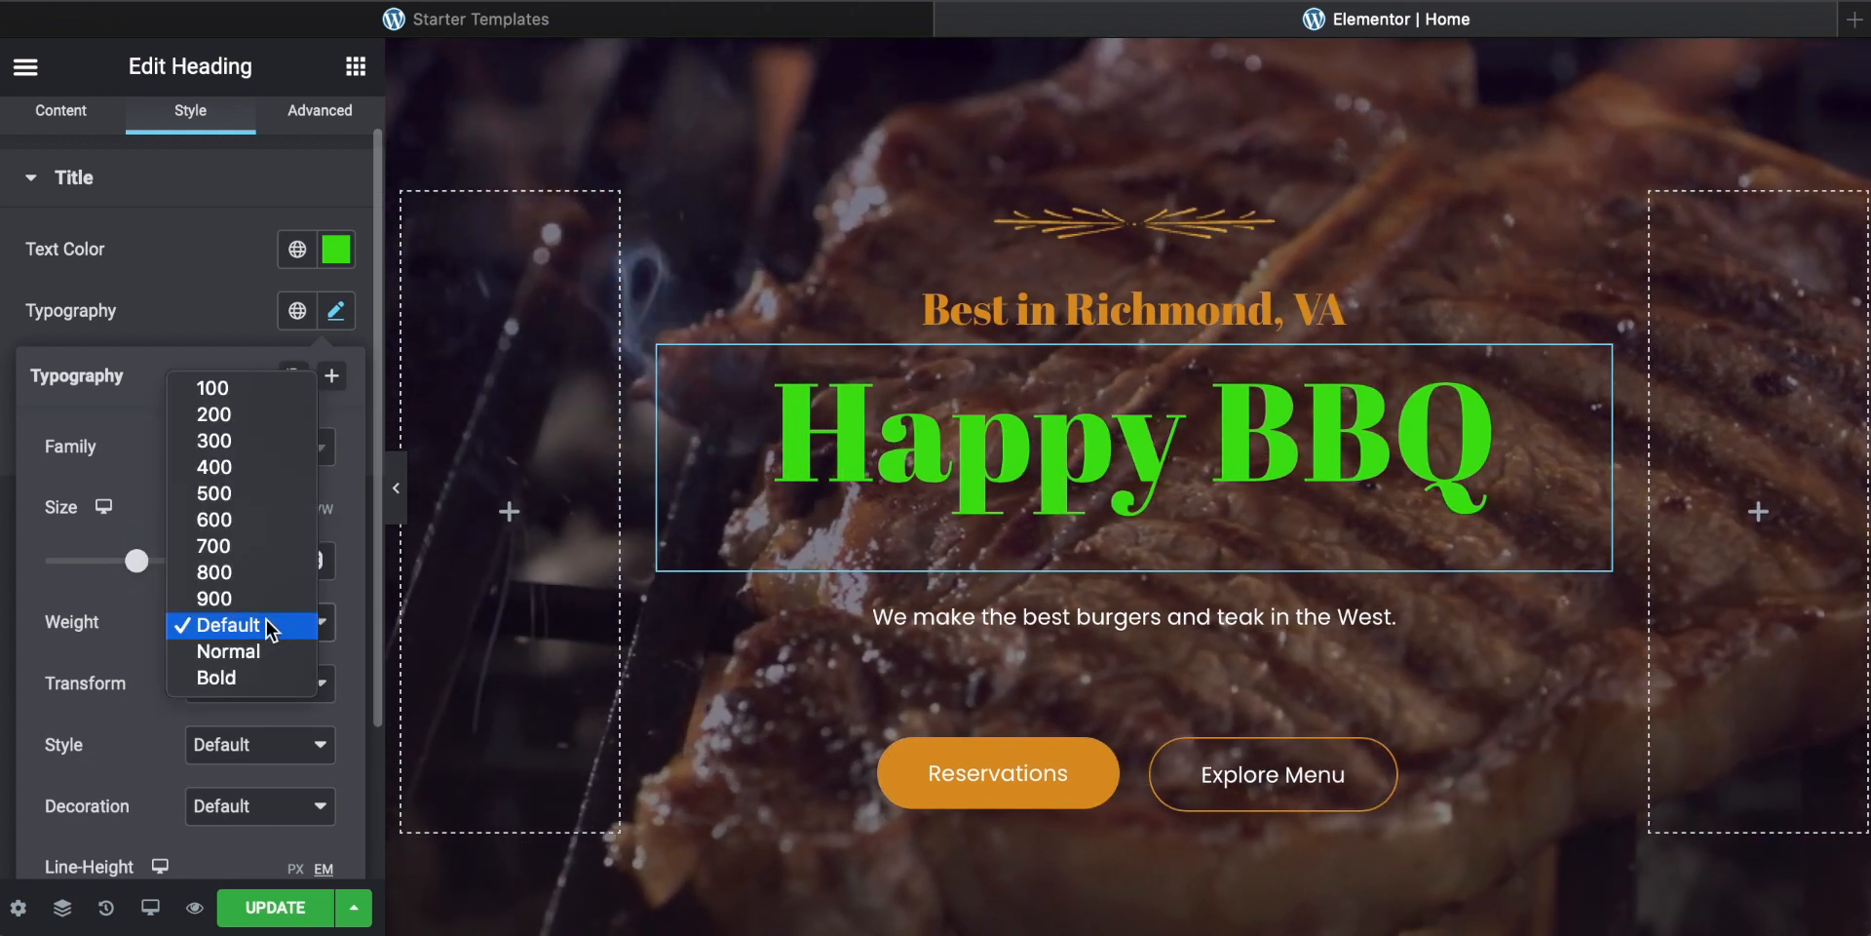
{"action": "left_click", "coordinate": [251, 546]}
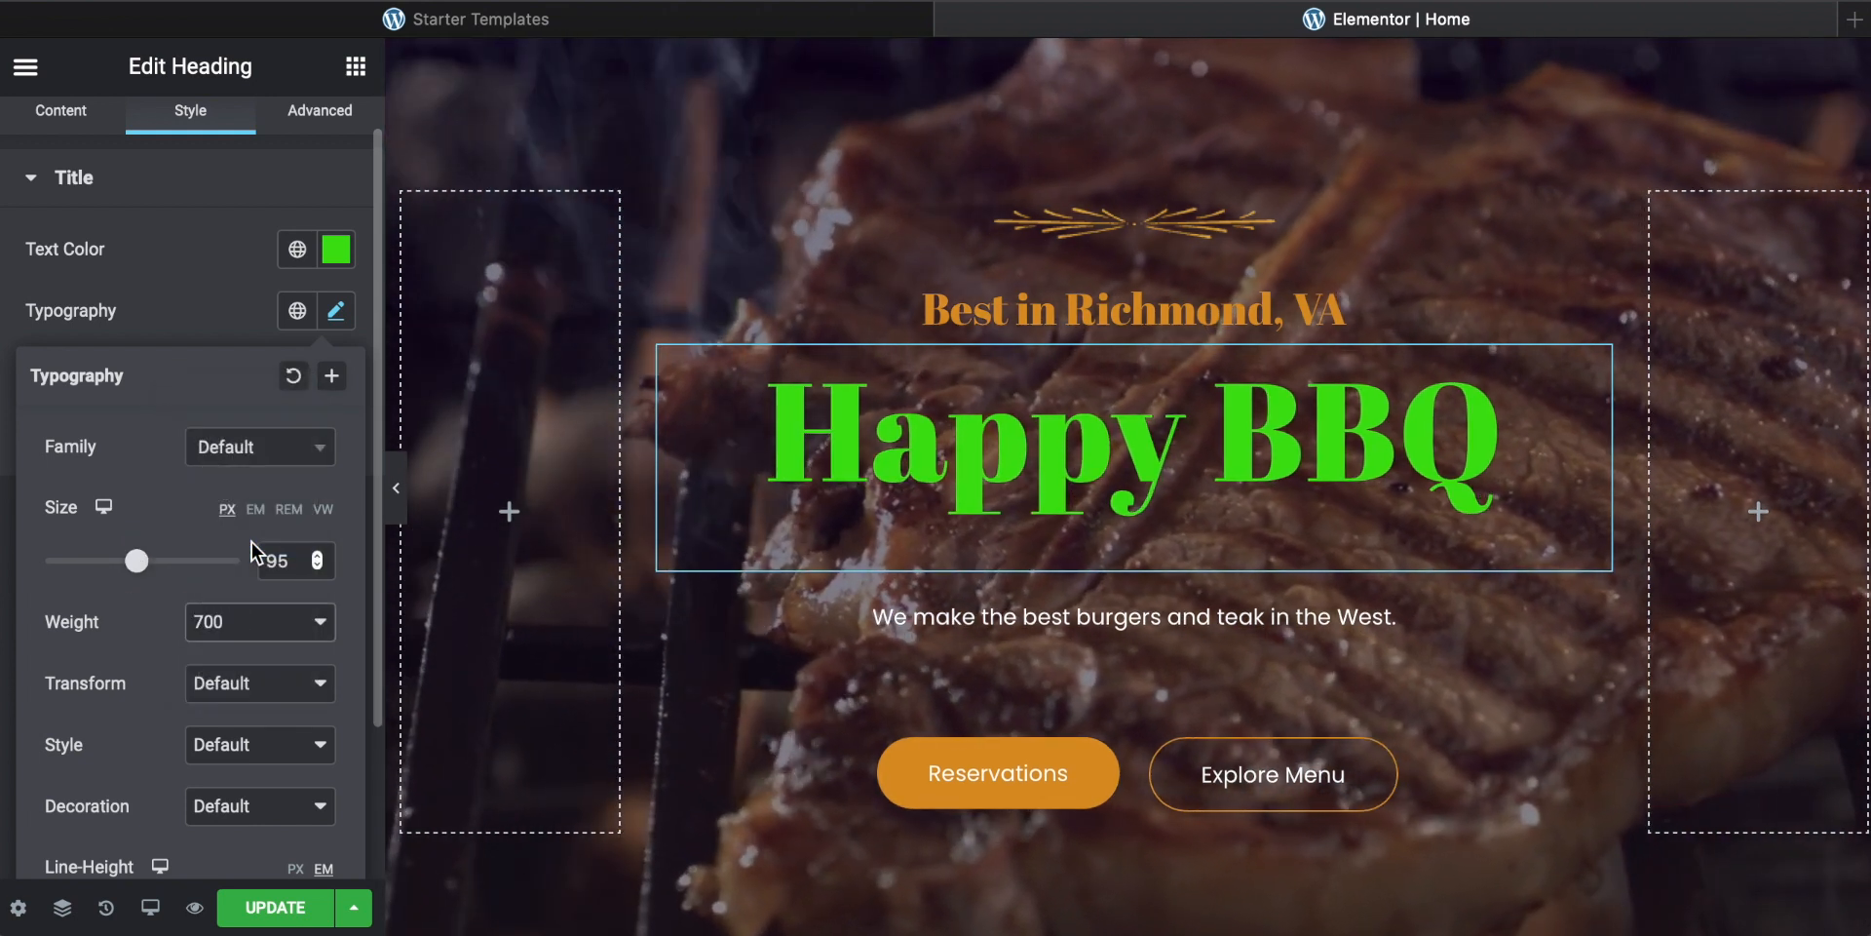
{"action": "scroll", "coordinate": [197, 575], "scroll_direction": "down", "scroll_amount": 3}
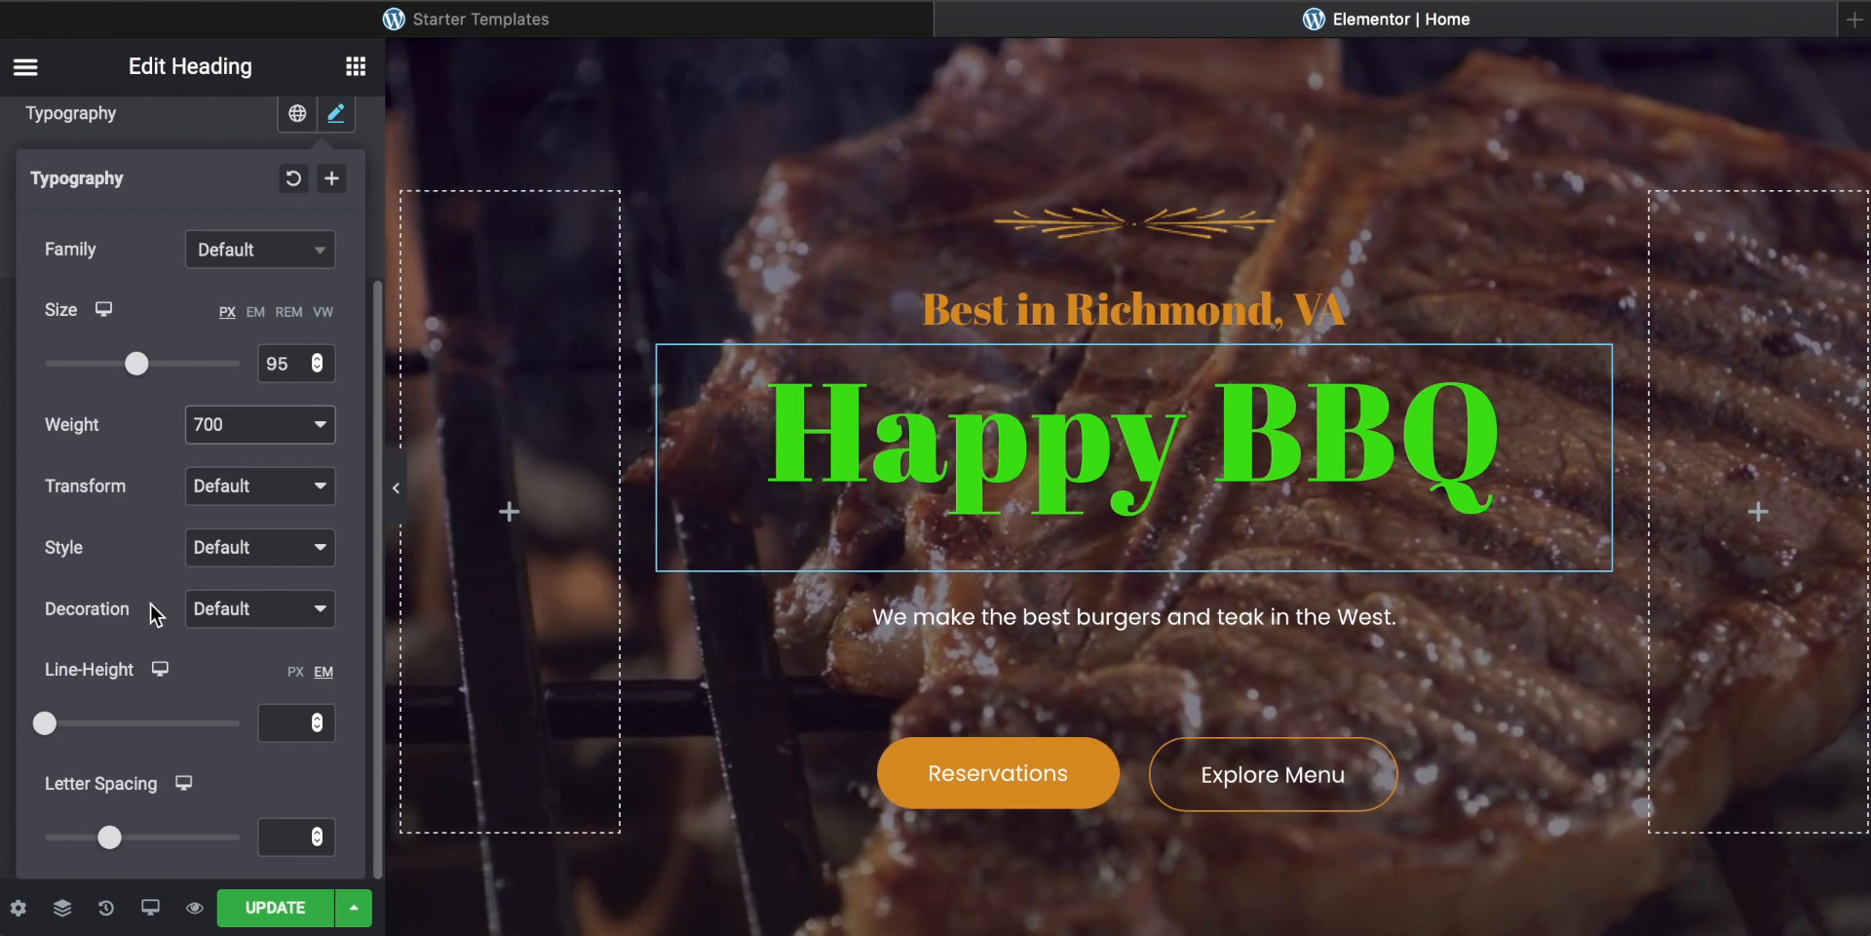
{"action": "scroll", "coordinate": [192, 668], "scroll_direction": "up", "scroll_amount": 4}
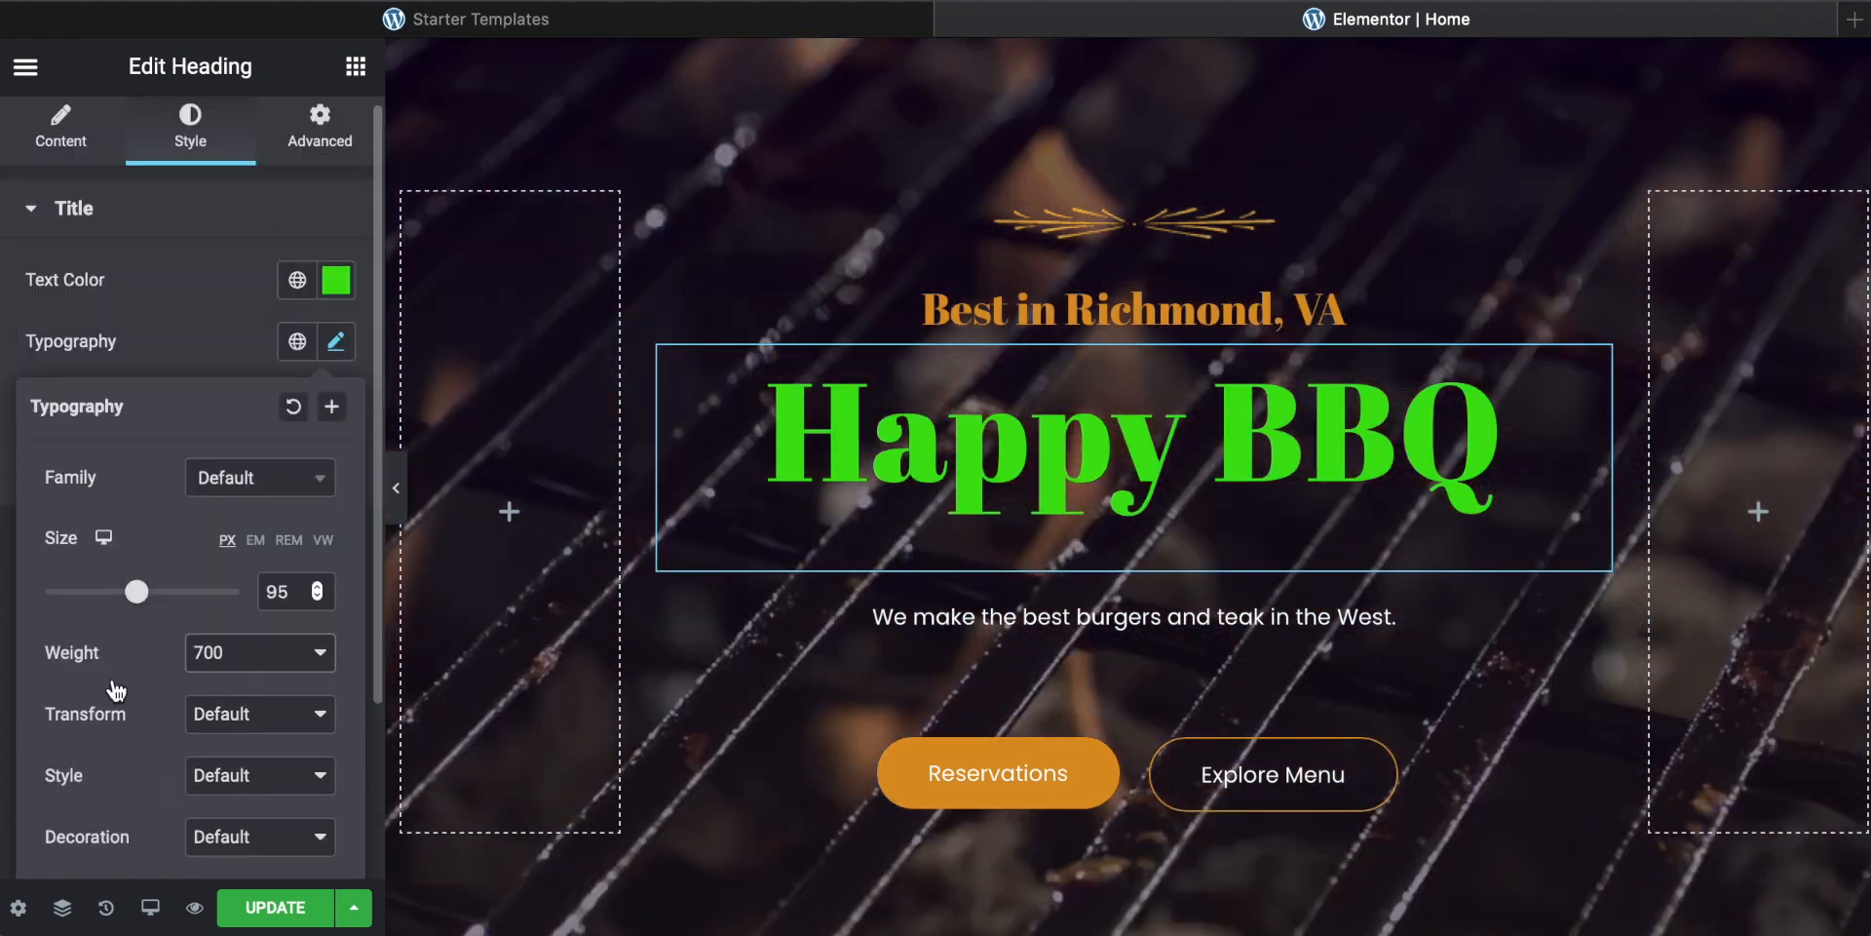
{"action": "scroll", "coordinate": [168, 516], "scroll_direction": "down", "scroll_amount": 2}
{"action": "left_click_drag", "start_coordinate": [137, 494], "coordinate": [156, 494]}
{"action": "scroll", "coordinate": [175, 470], "scroll_direction": "up", "scroll_amount": 2}
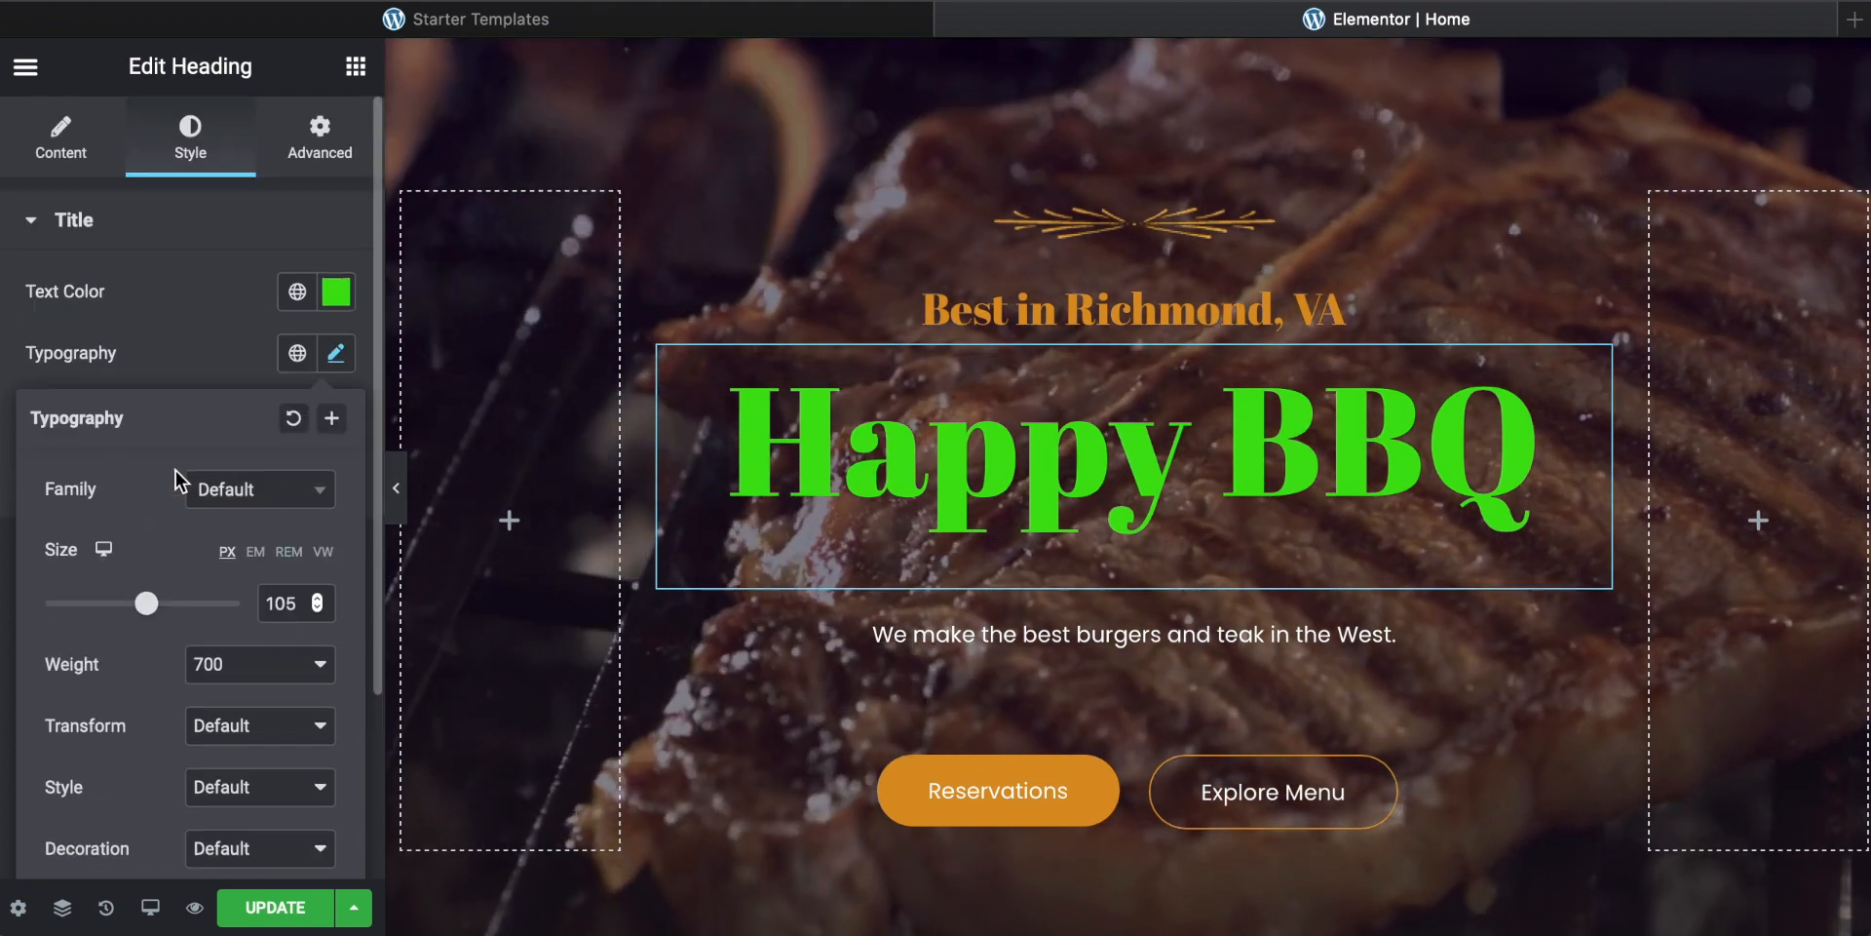
{"action": "left_click", "coordinate": [341, 356]}
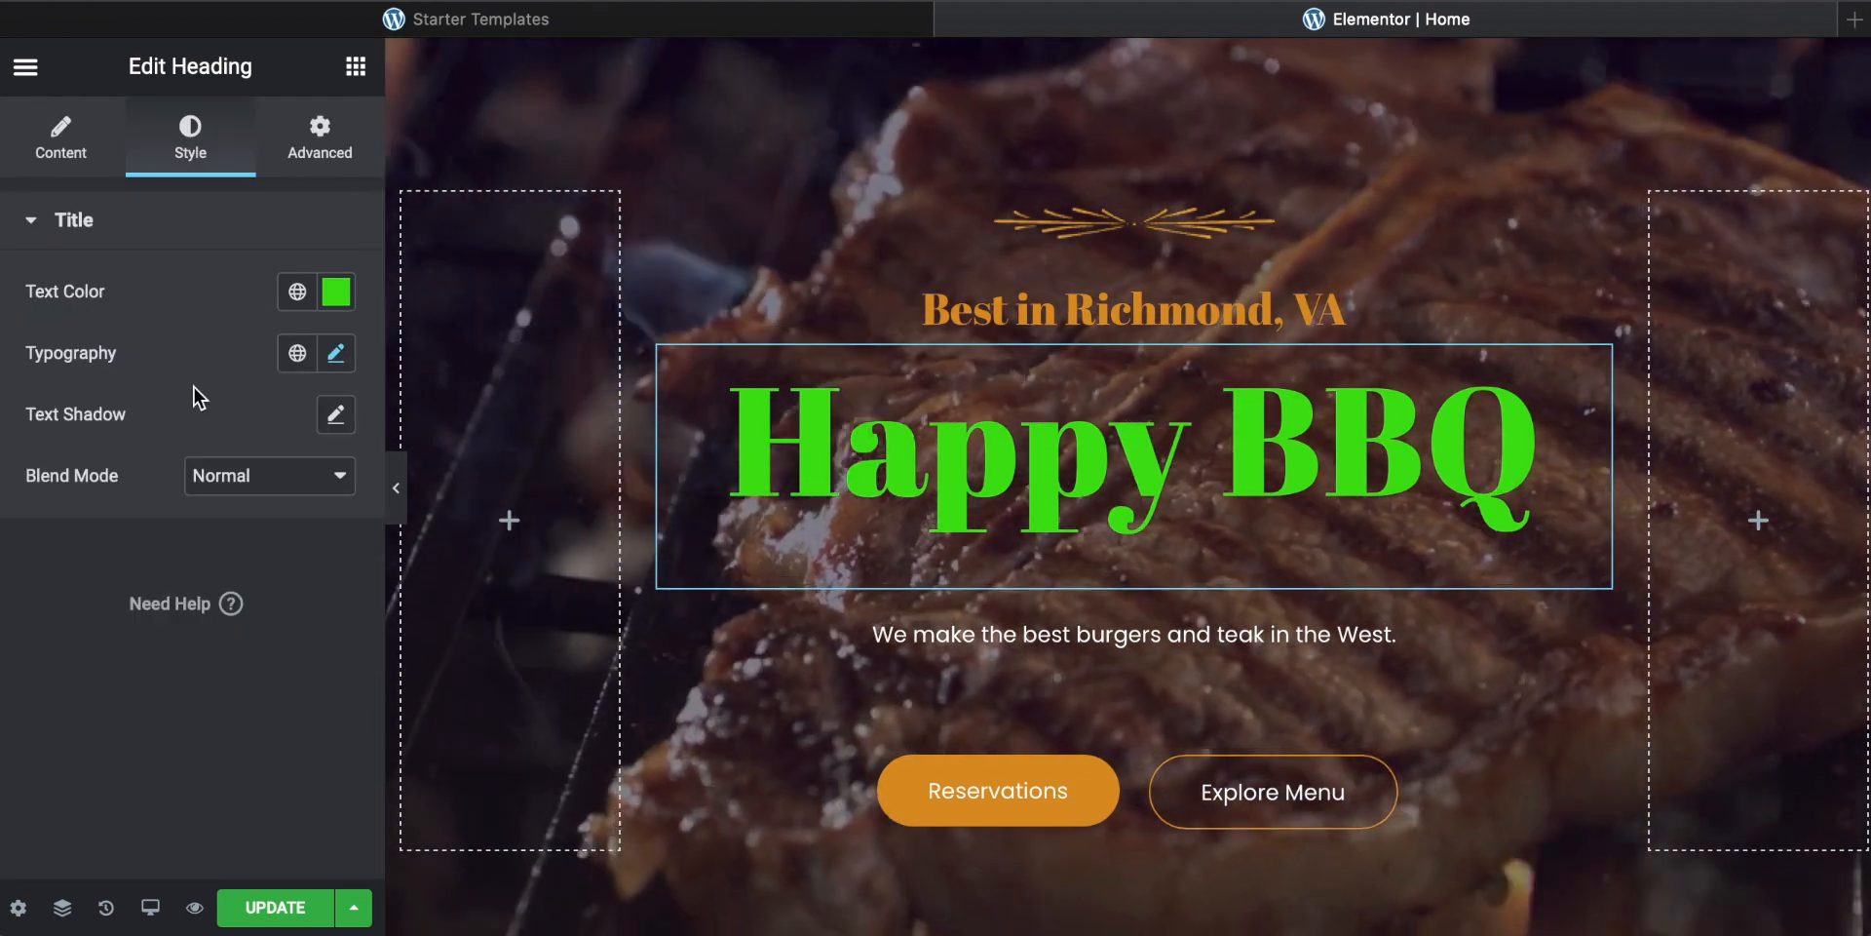
Step: Scroll through the page to review the sections below the hero
{"action": "scroll", "coordinate": [1153, 573], "scroll_direction": "down", "scroll_amount": 4}
{"action": "scroll", "coordinate": [1150, 566], "scroll_direction": "down", "scroll_amount": 5}
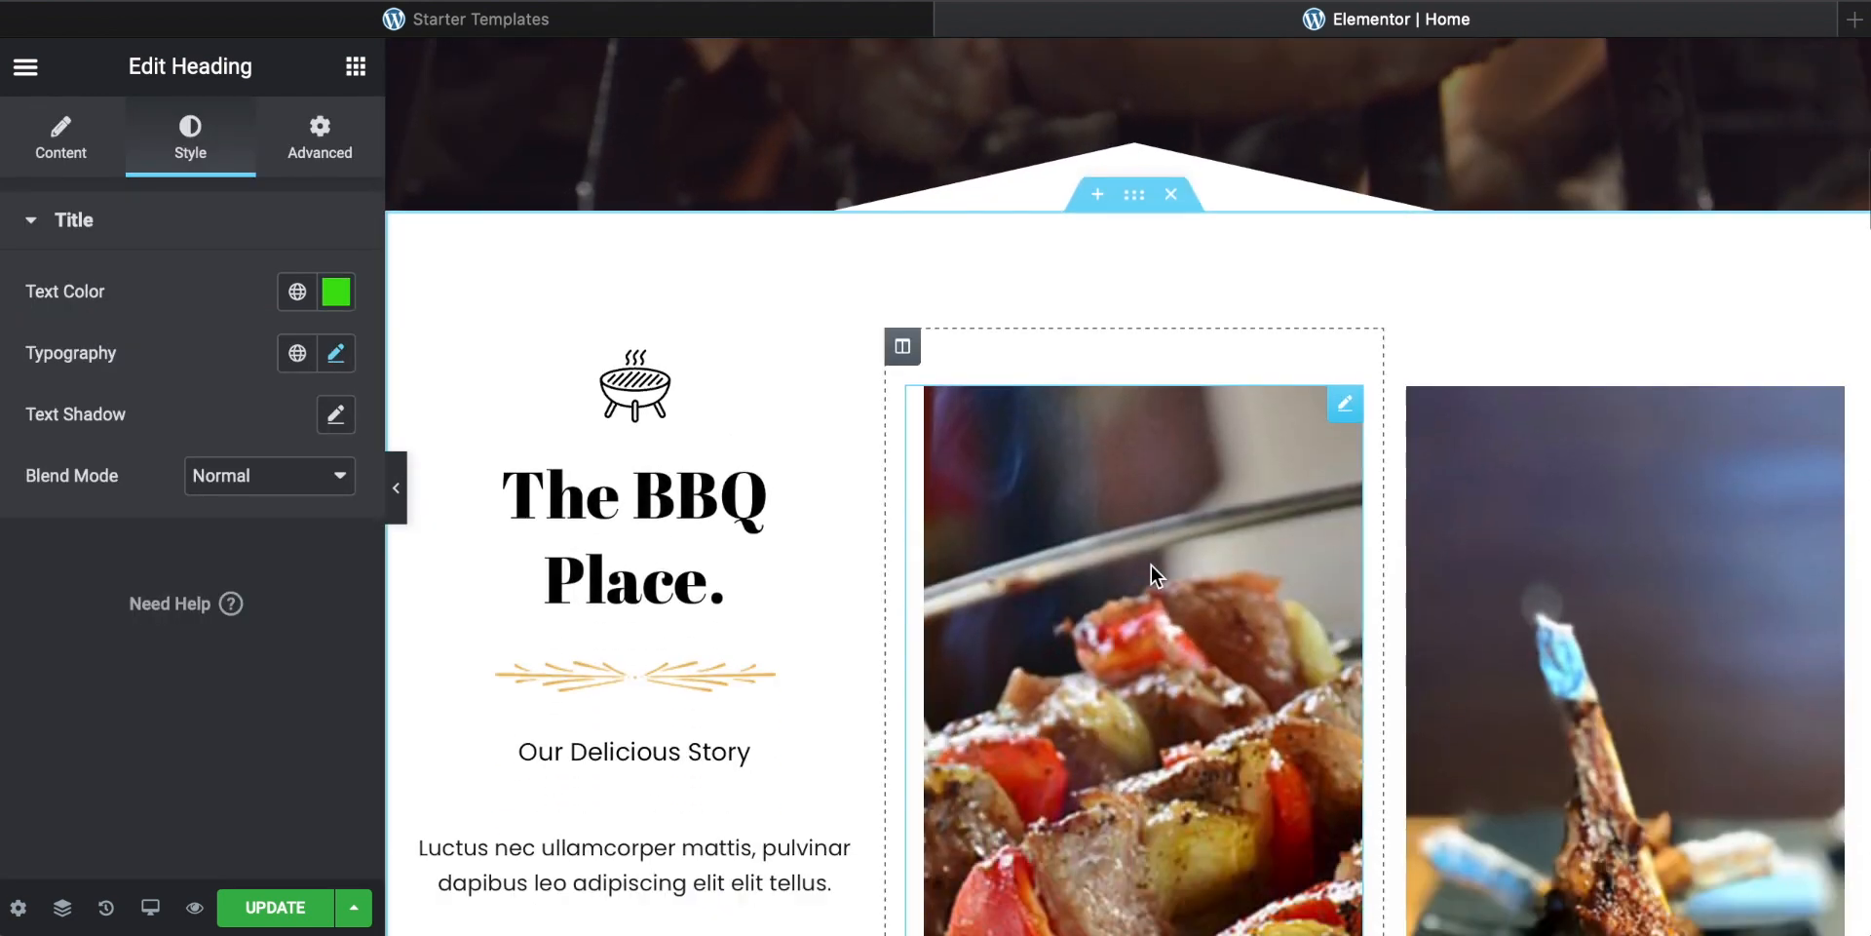
{"action": "scroll", "coordinate": [810, 513], "scroll_direction": "up", "scroll_amount": 12}
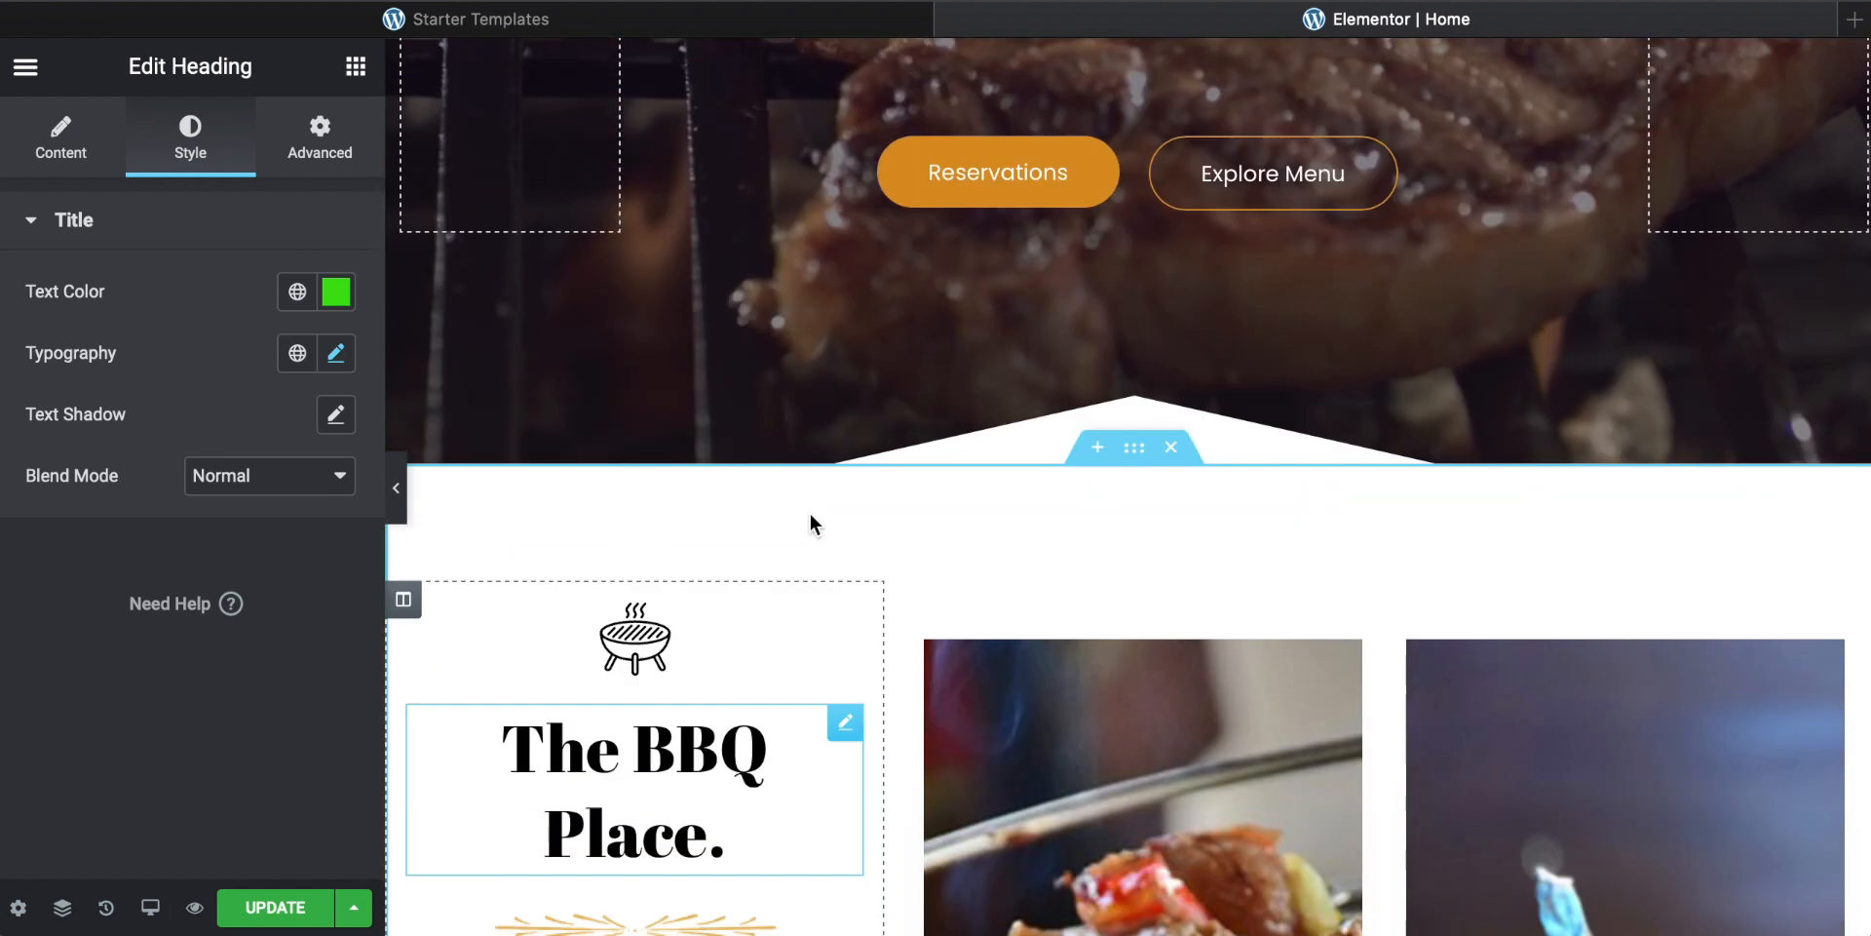
{"action": "scroll", "coordinate": [810, 514], "scroll_direction": "down", "scroll_amount": 4}
{"action": "scroll", "coordinate": [810, 512], "scroll_direction": "down", "scroll_amount": 5}
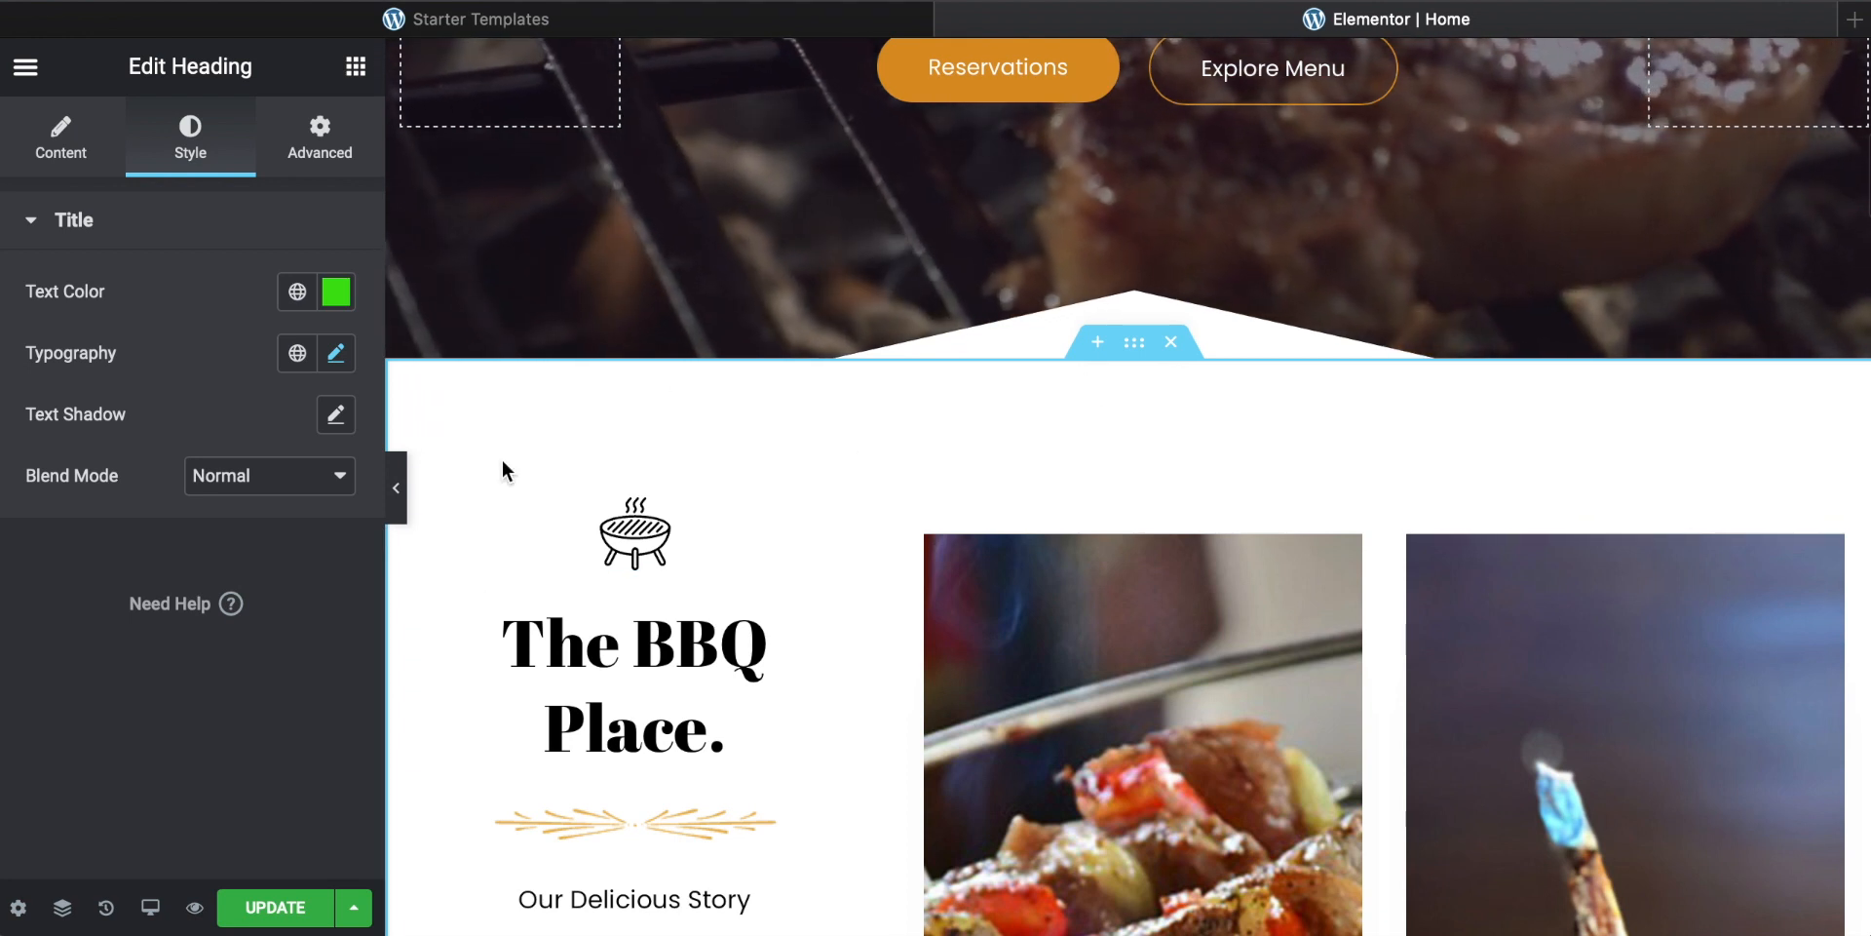
{"action": "scroll", "coordinate": [862, 454], "scroll_direction": "down", "scroll_amount": 9}
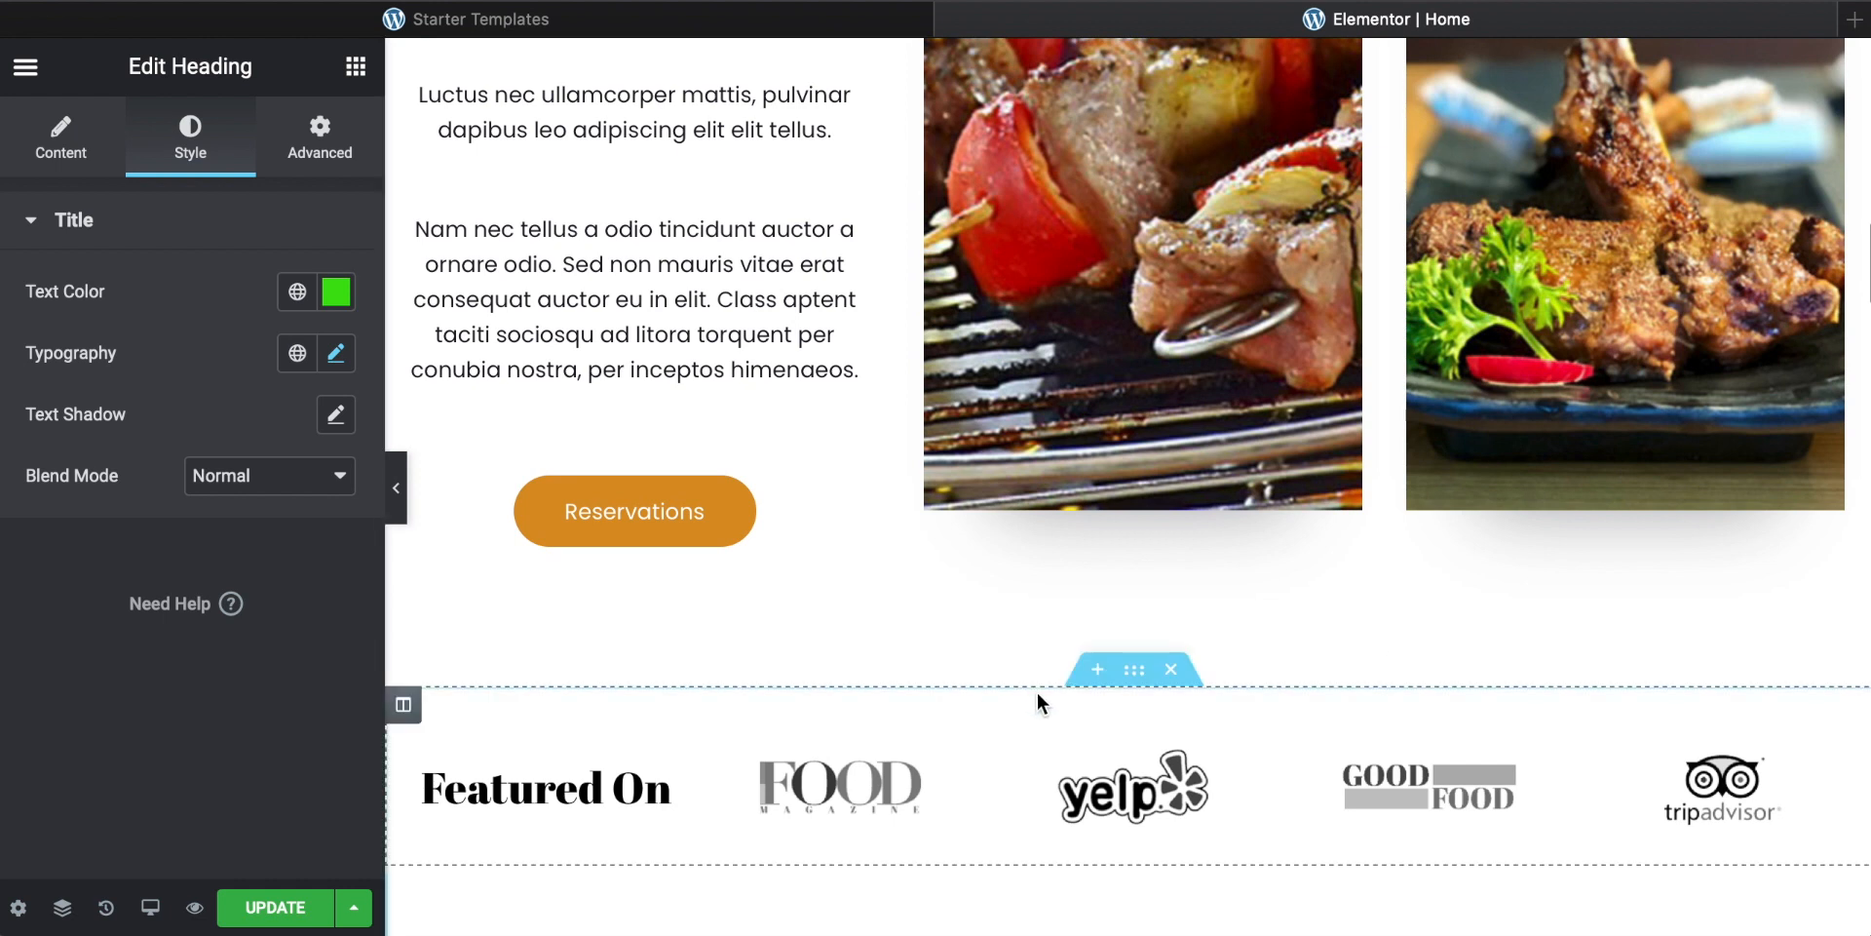
{"action": "scroll", "coordinate": [1040, 701], "scroll_direction": "up", "scroll_amount": 1}
{"action": "scroll", "coordinate": [848, 635], "scroll_direction": "up", "scroll_amount": 6}
{"action": "scroll", "coordinate": [844, 628], "scroll_direction": "up", "scroll_amount": 2}
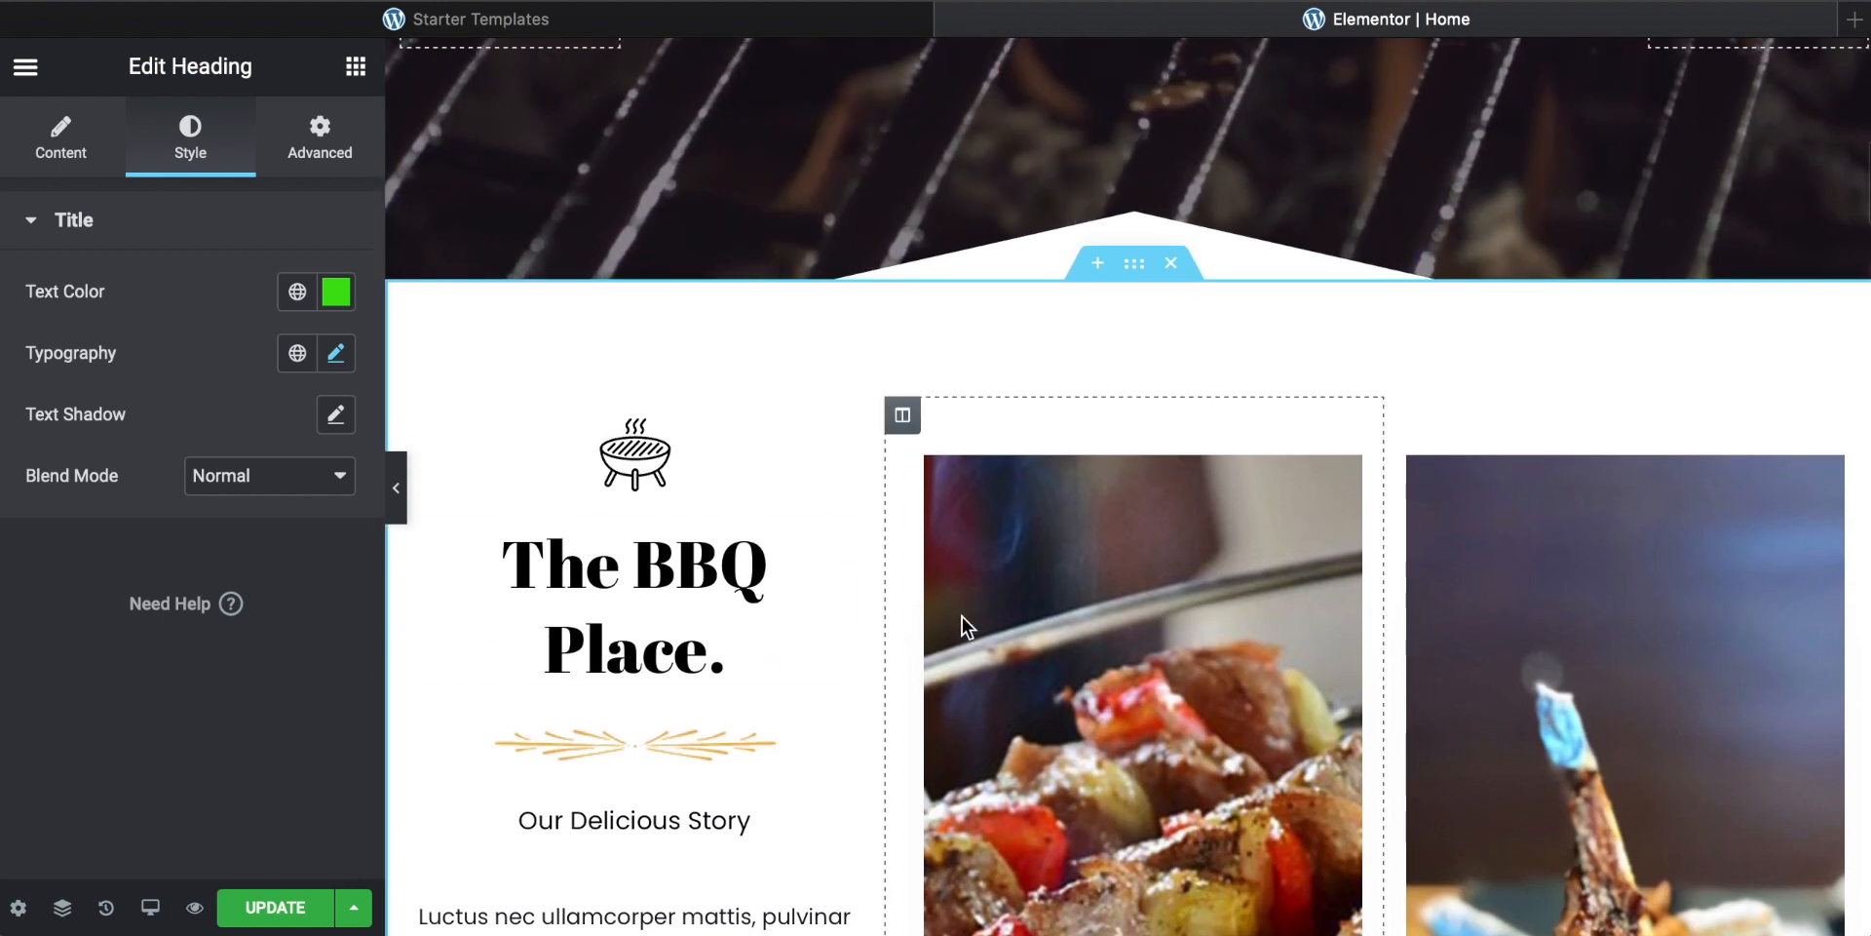
{"action": "scroll", "coordinate": [1000, 758], "scroll_direction": "down", "scroll_amount": 3}
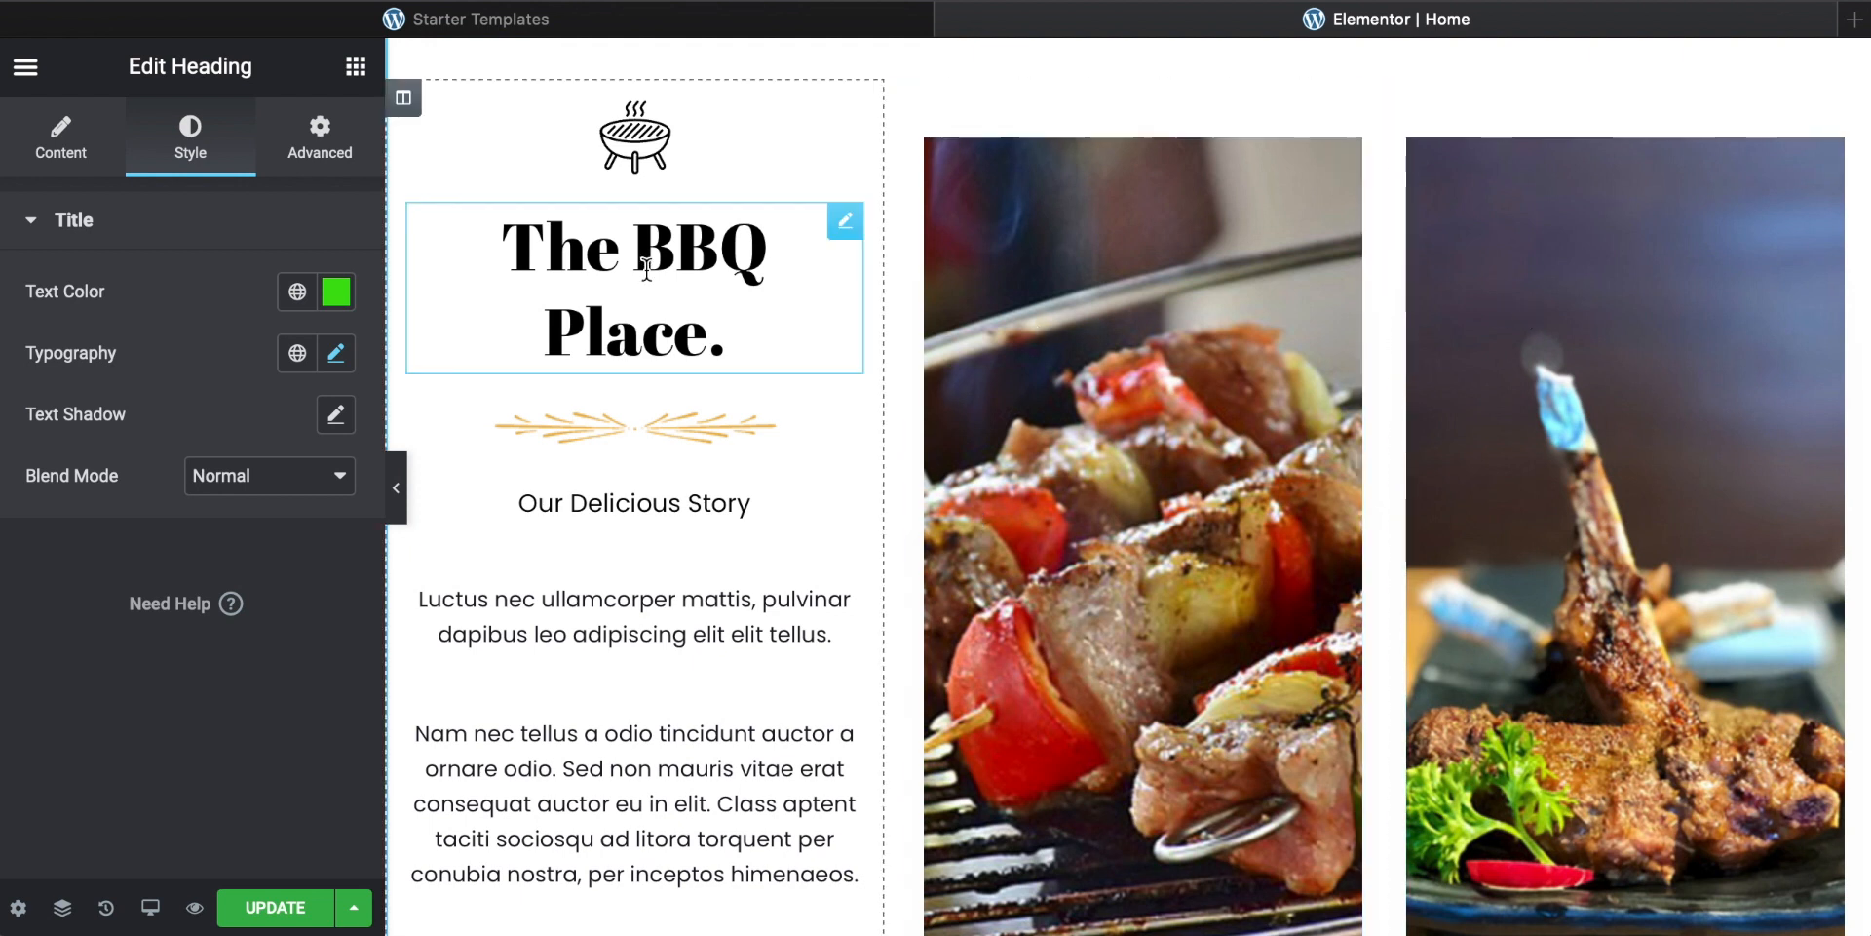
{"action": "scroll", "coordinate": [1102, 589], "scroll_direction": "up", "scroll_amount": 8}
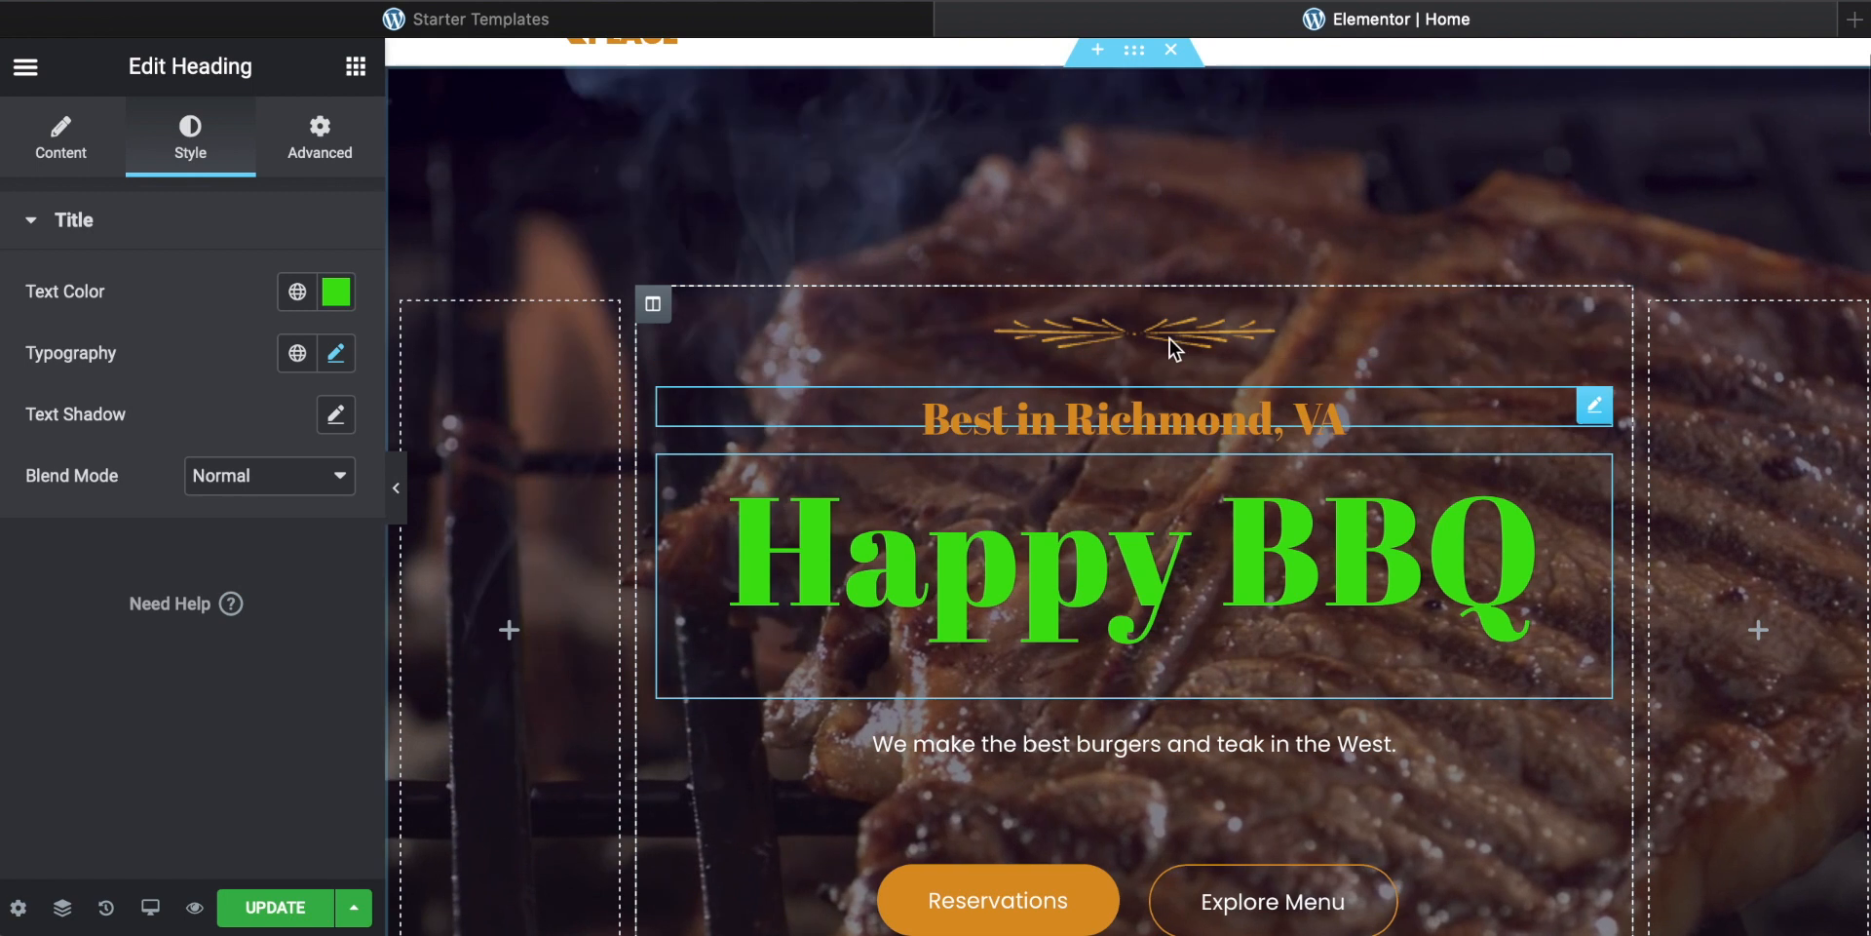
Step: Delete the Featured Delicacies section below the Featured On logos
{"action": "scroll", "coordinate": [857, 200], "scroll_direction": "down", "scroll_amount": 10}
{"action": "scroll", "coordinate": [858, 201], "scroll_direction": "down", "scroll_amount": 3}
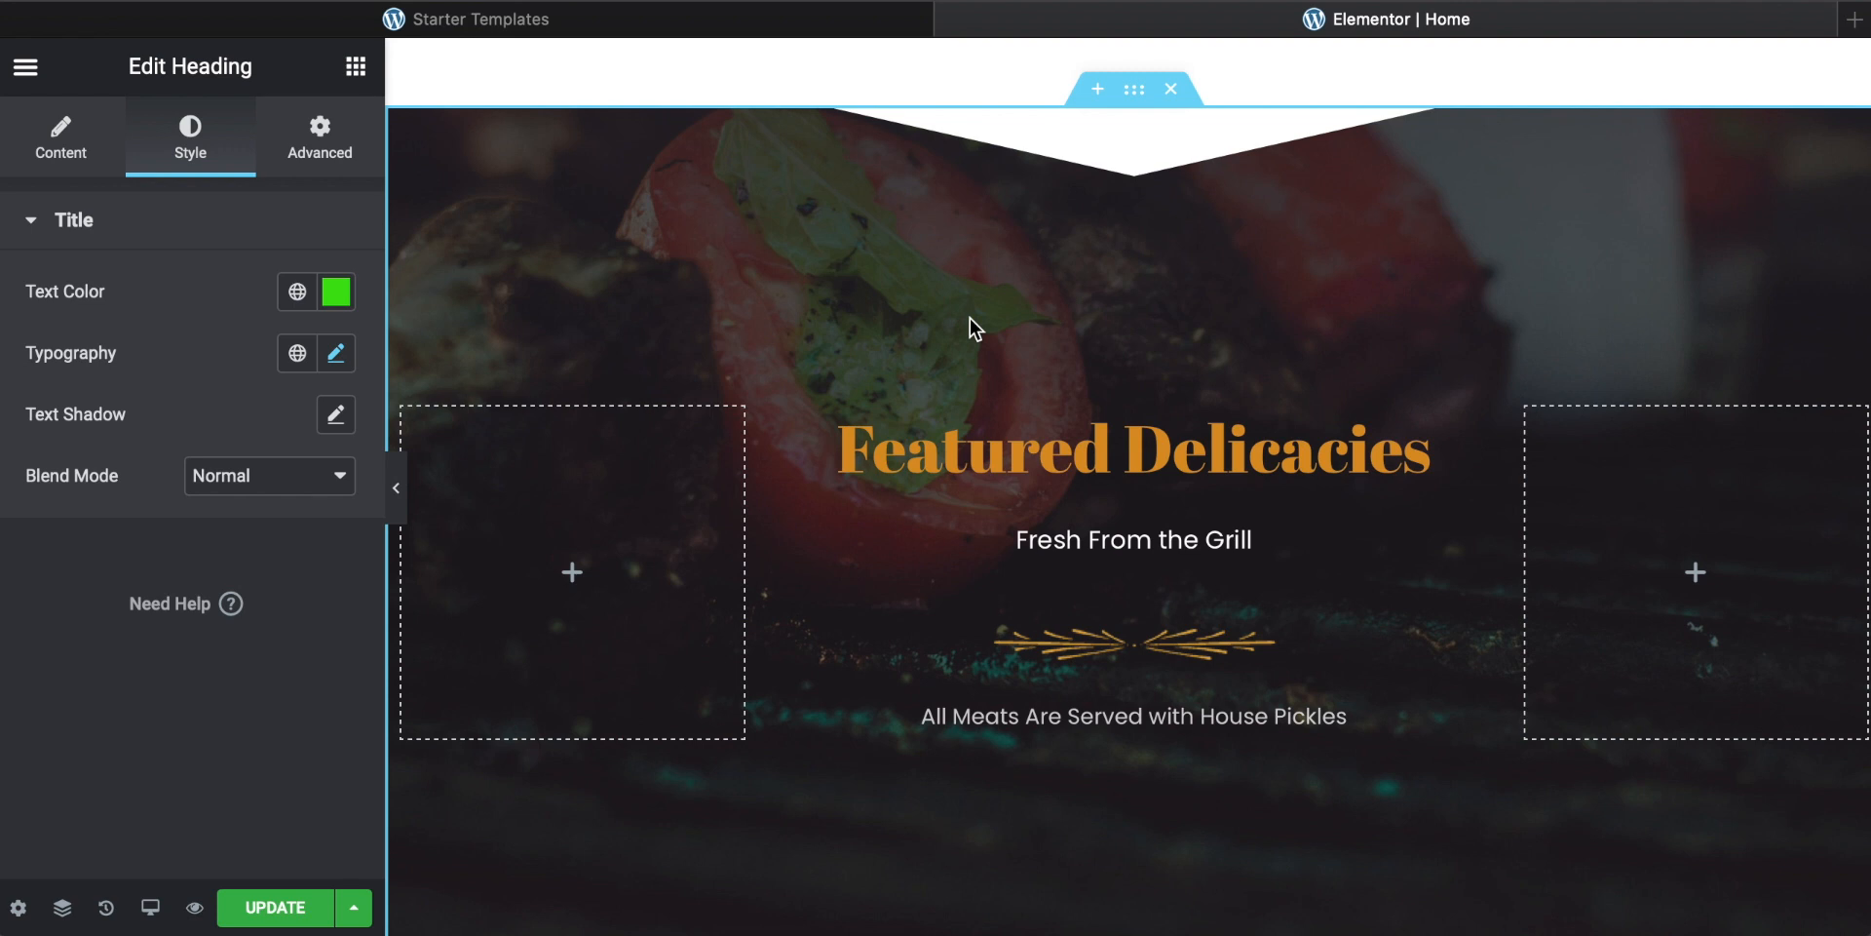
{"action": "scroll", "coordinate": [969, 317], "scroll_direction": "up", "scroll_amount": 1}
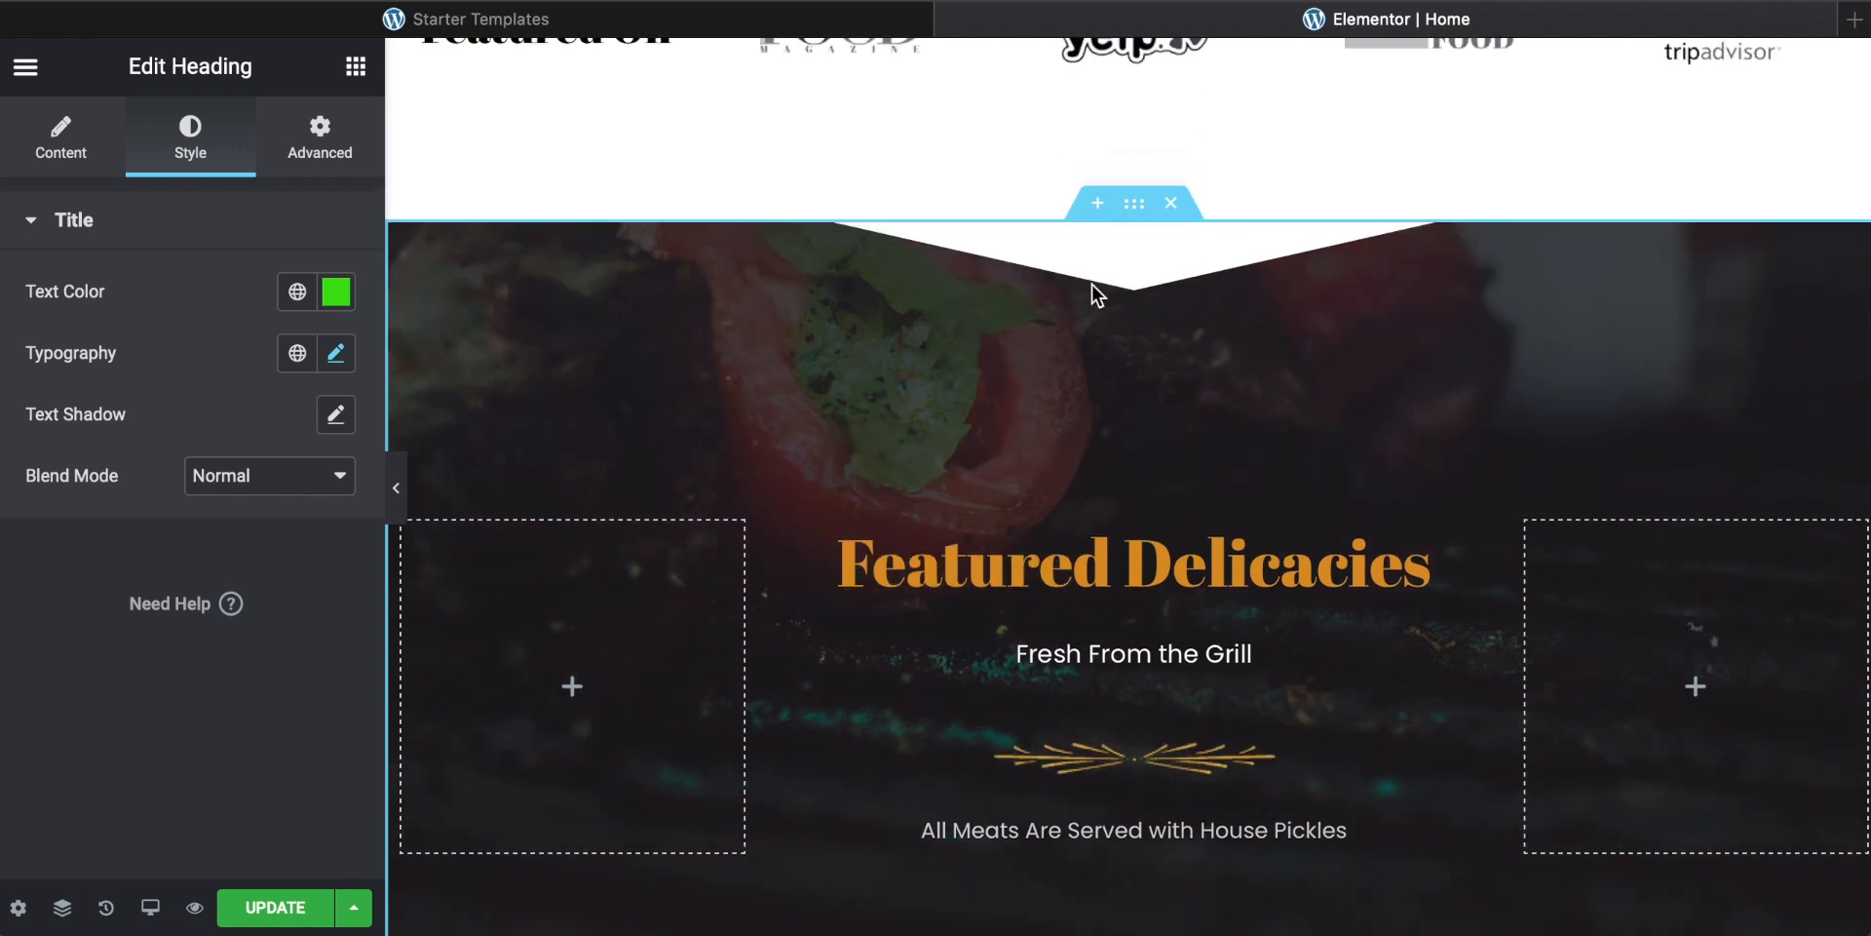
{"action": "scroll", "coordinate": [945, 505], "scroll_direction": "down", "scroll_amount": 4}
{"action": "scroll", "coordinate": [1038, 386], "scroll_direction": "up", "scroll_amount": 4}
{"action": "scroll", "coordinate": [1038, 386], "scroll_direction": "up", "scroll_amount": 1}
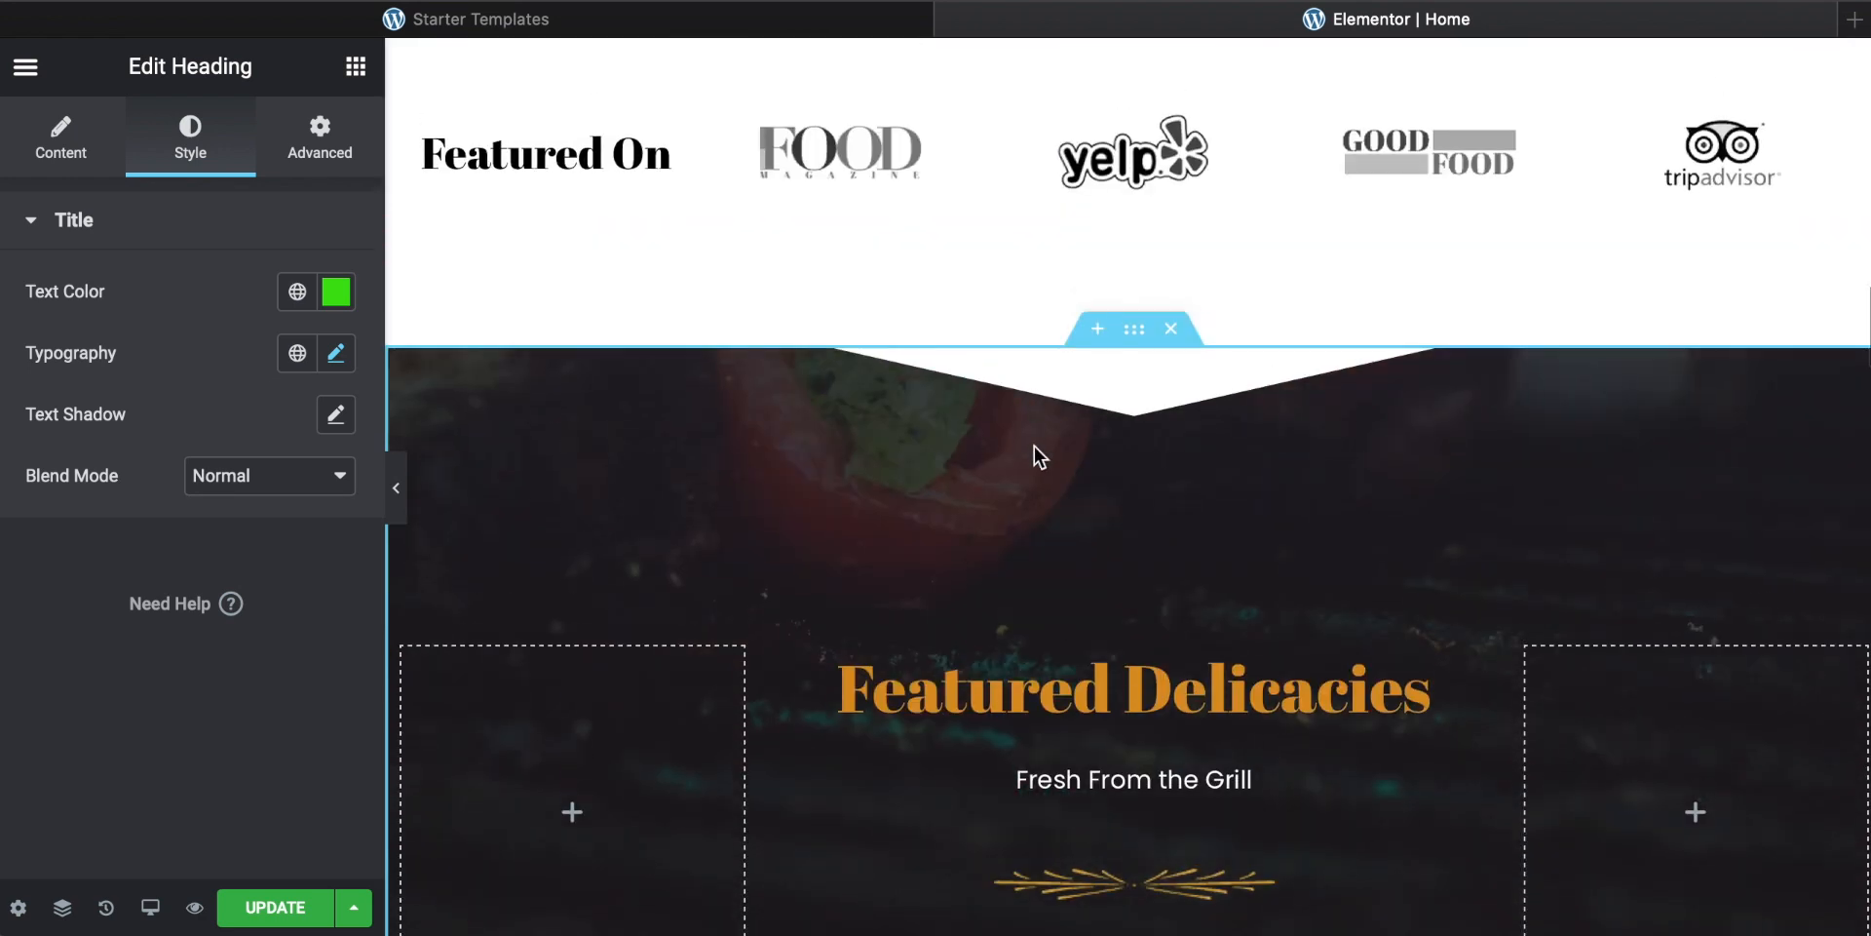
{"action": "left_click", "coordinate": [1172, 332]}
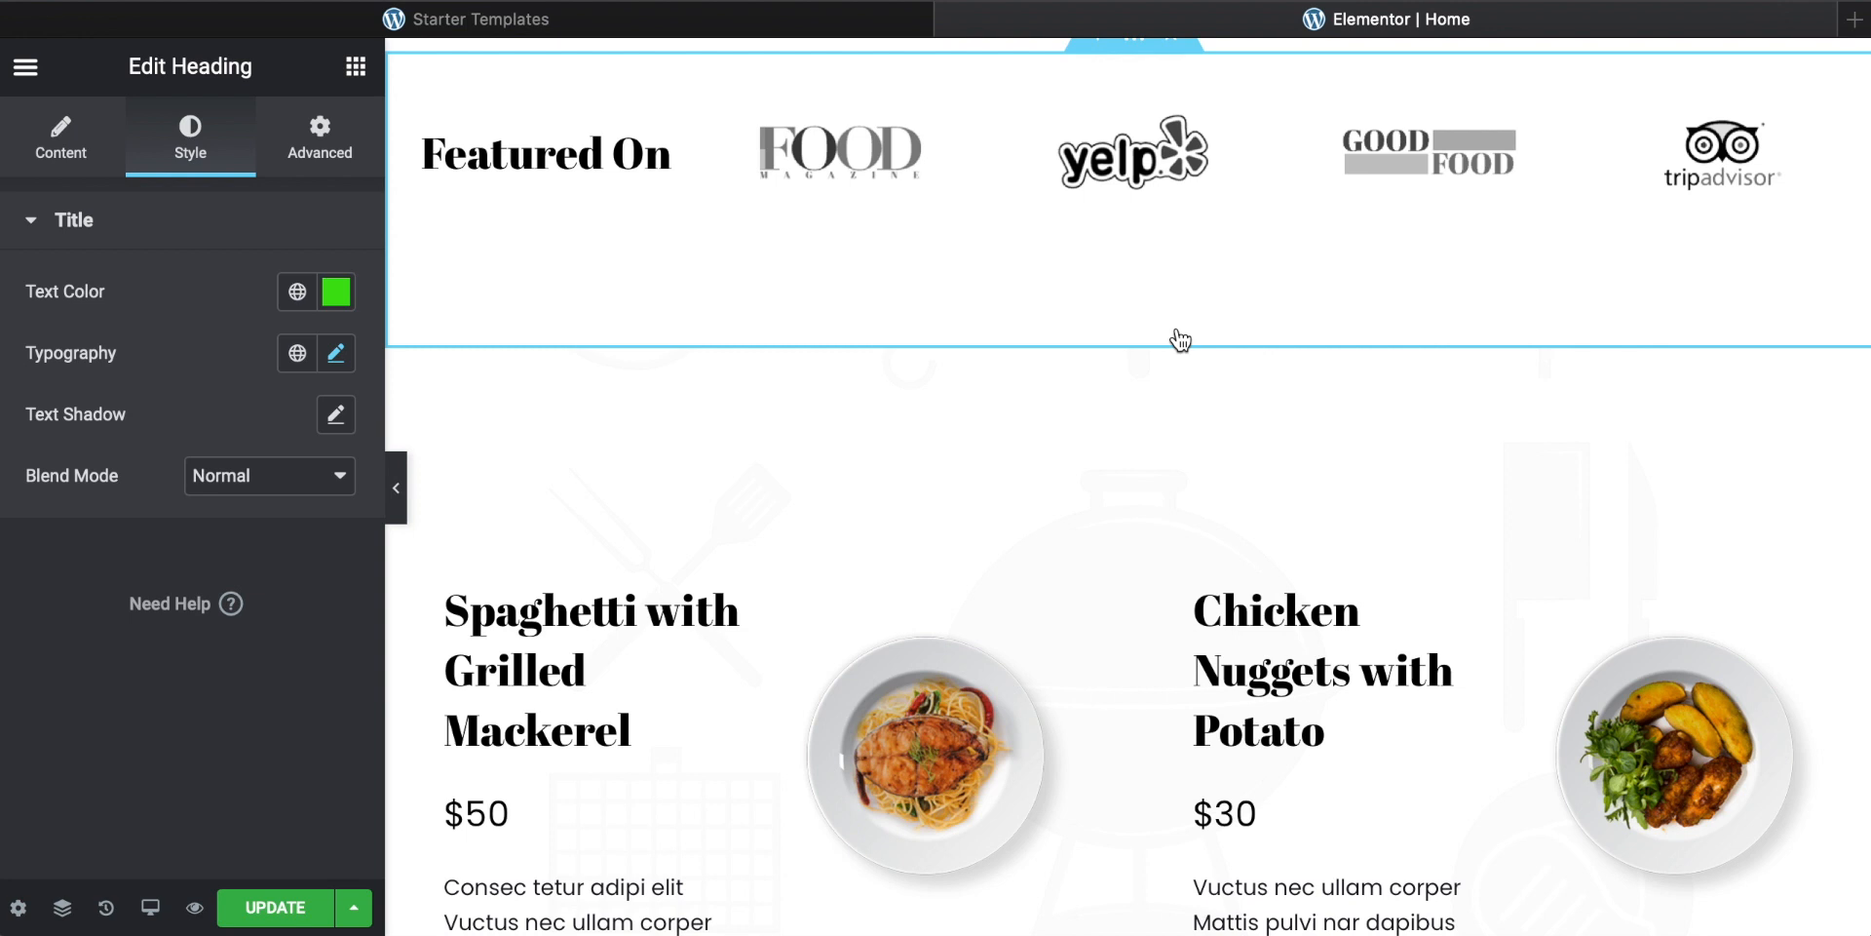
Step: Undo the deletion of the Featured Delicacies section and scroll around the page to check it
{"action": "key", "text": "super+z"}
{"action": "scroll", "coordinate": [1086, 495], "scroll_direction": "up", "scroll_amount": 18}
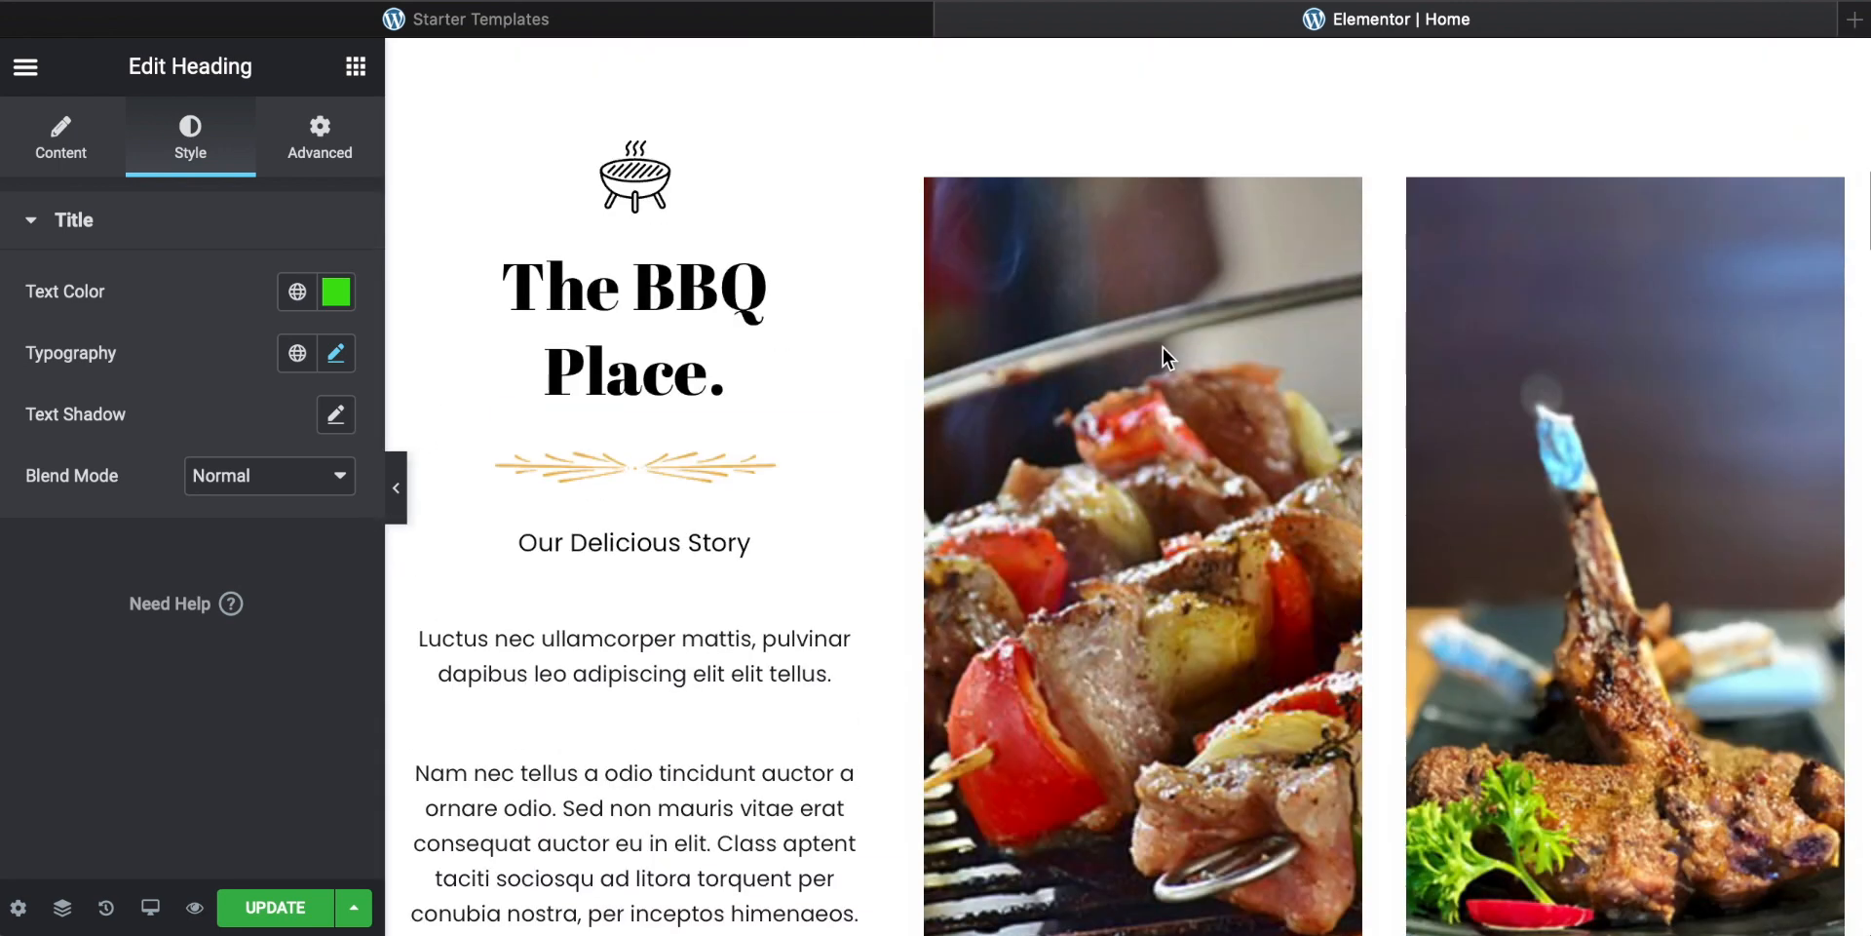
{"action": "scroll", "coordinate": [1087, 495], "scroll_direction": "down", "scroll_amount": 3}
{"action": "scroll", "coordinate": [1085, 494], "scroll_direction": "down", "scroll_amount": 15}
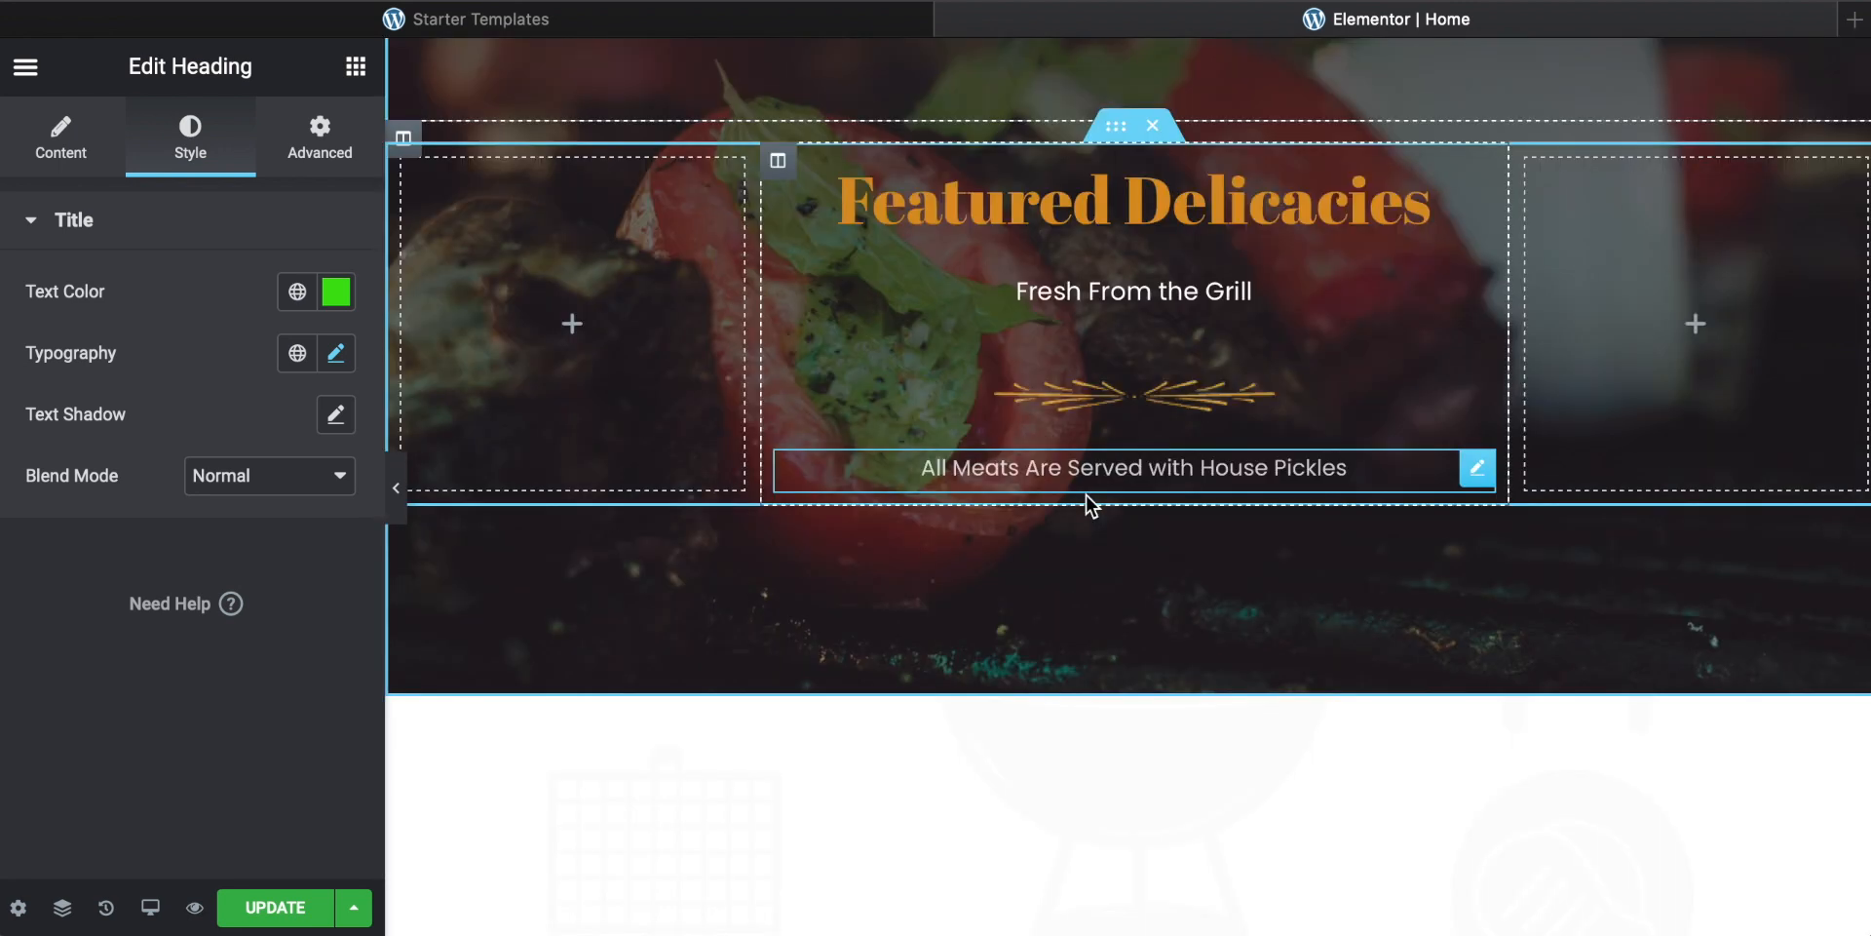
{"action": "scroll", "coordinate": [1090, 504], "scroll_direction": "up", "scroll_amount": 5}
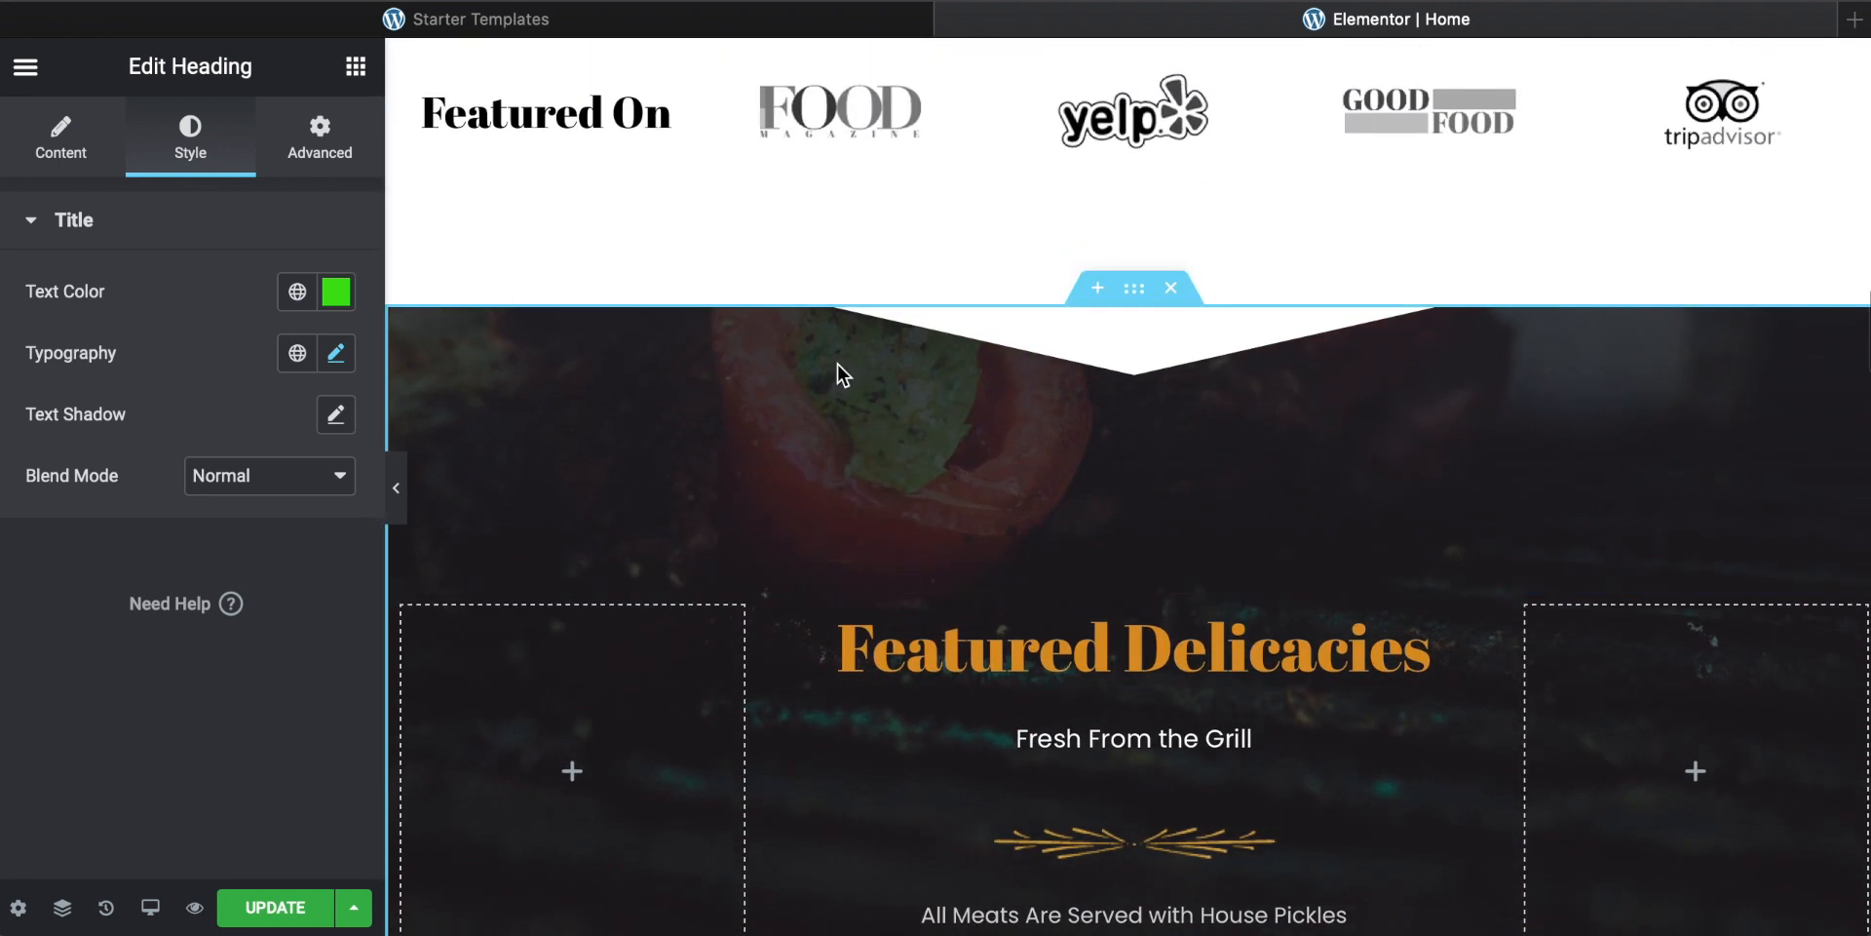
{"action": "scroll", "coordinate": [1014, 514], "scroll_direction": "up", "scroll_amount": 2}
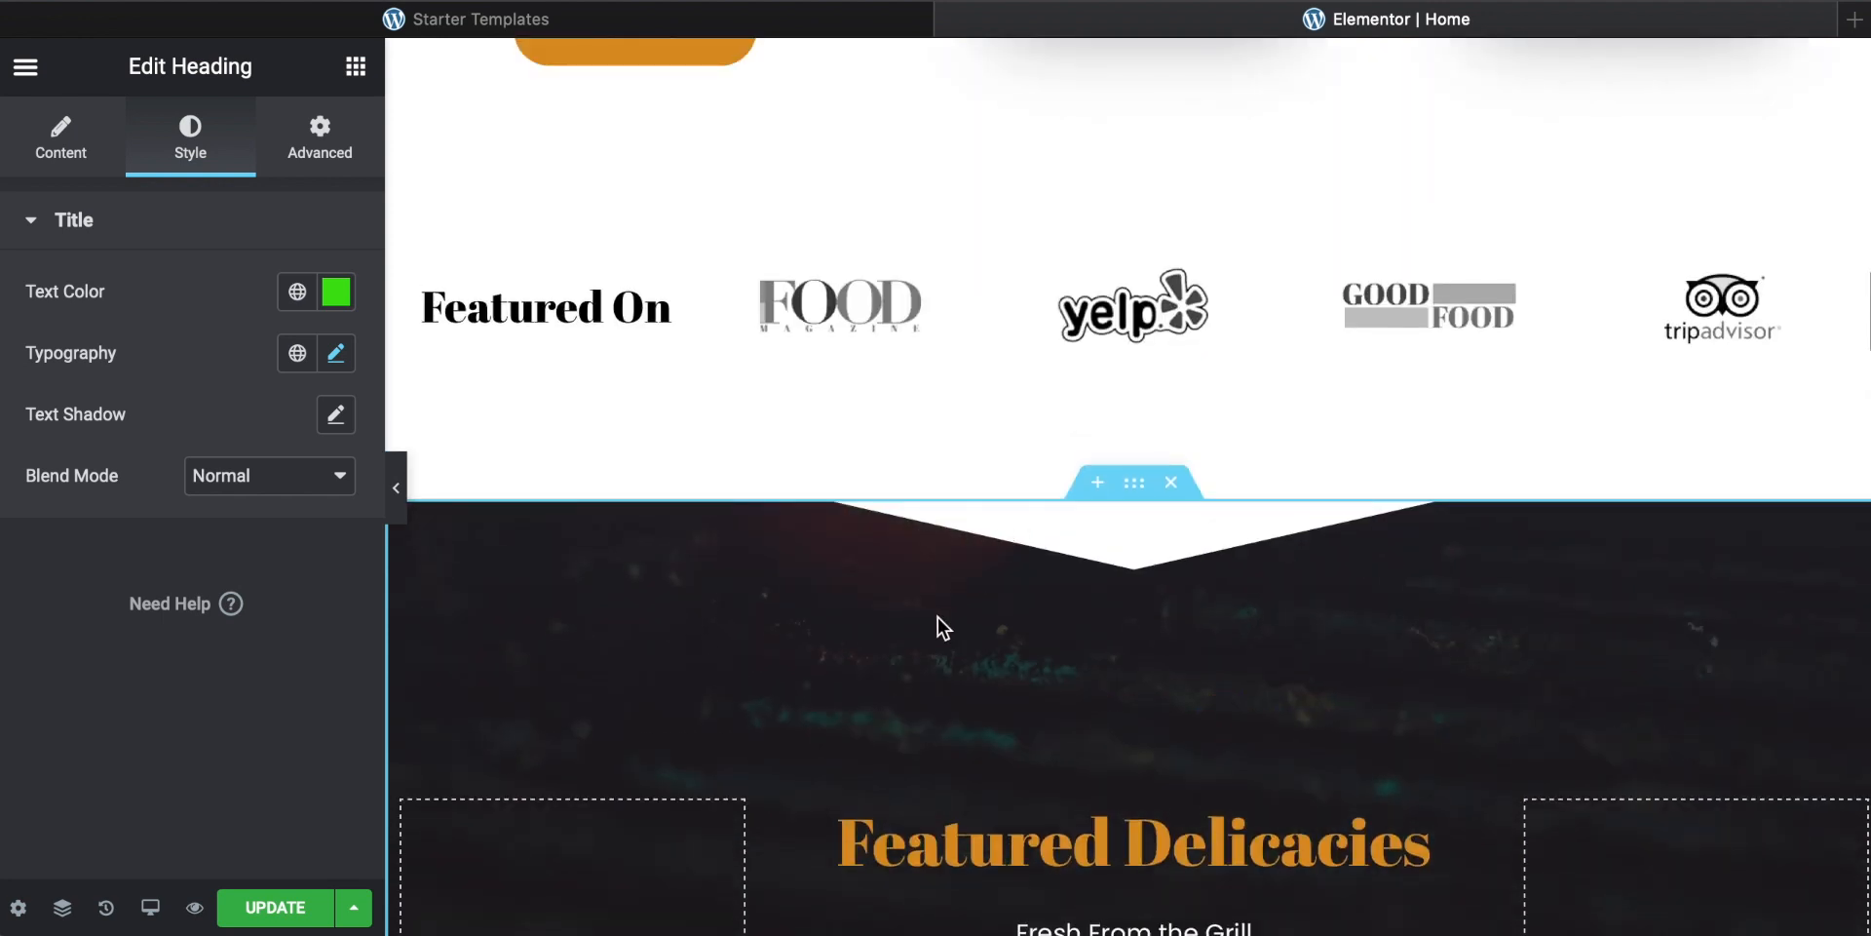
{"action": "scroll", "coordinate": [1023, 606], "scroll_direction": "down", "scroll_amount": 1}
{"action": "scroll", "coordinate": [1023, 607], "scroll_direction": "up", "scroll_amount": 10}
{"action": "scroll", "coordinate": [1024, 608], "scroll_direction": "up", "scroll_amount": 2}
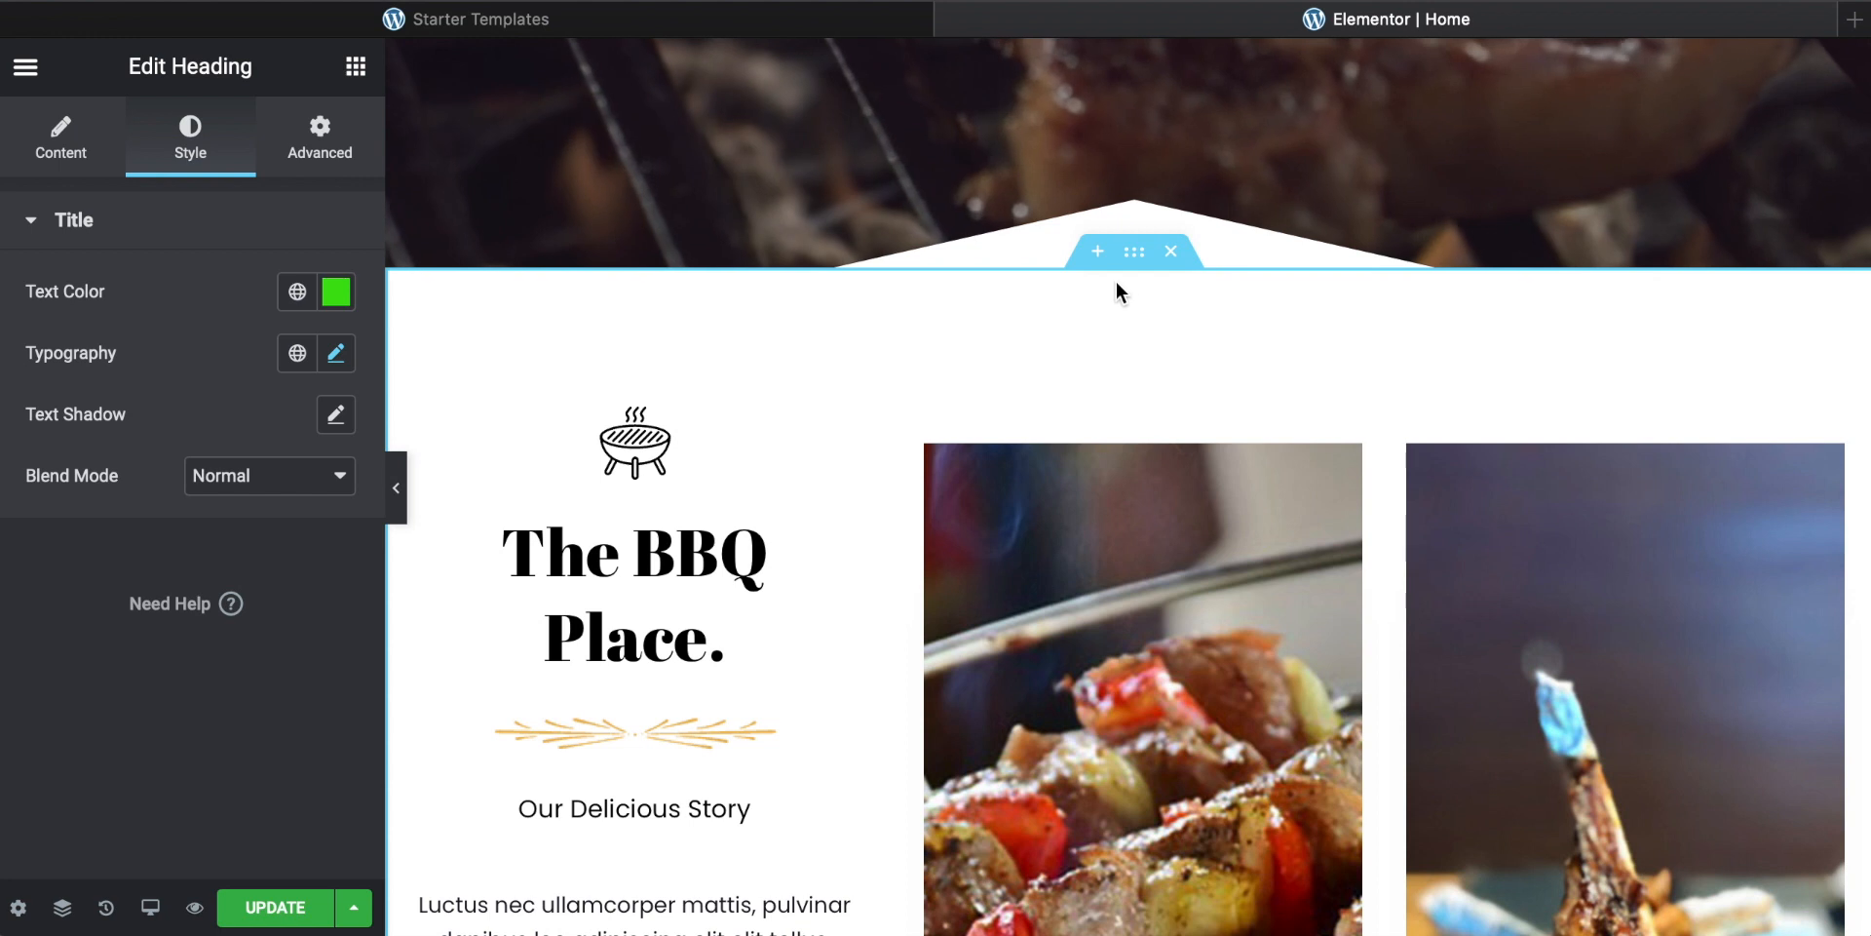
Step: Select "The BBQ Place" story section and clear its background color in the section's style settings
{"action": "left_click", "coordinate": [1134, 253]}
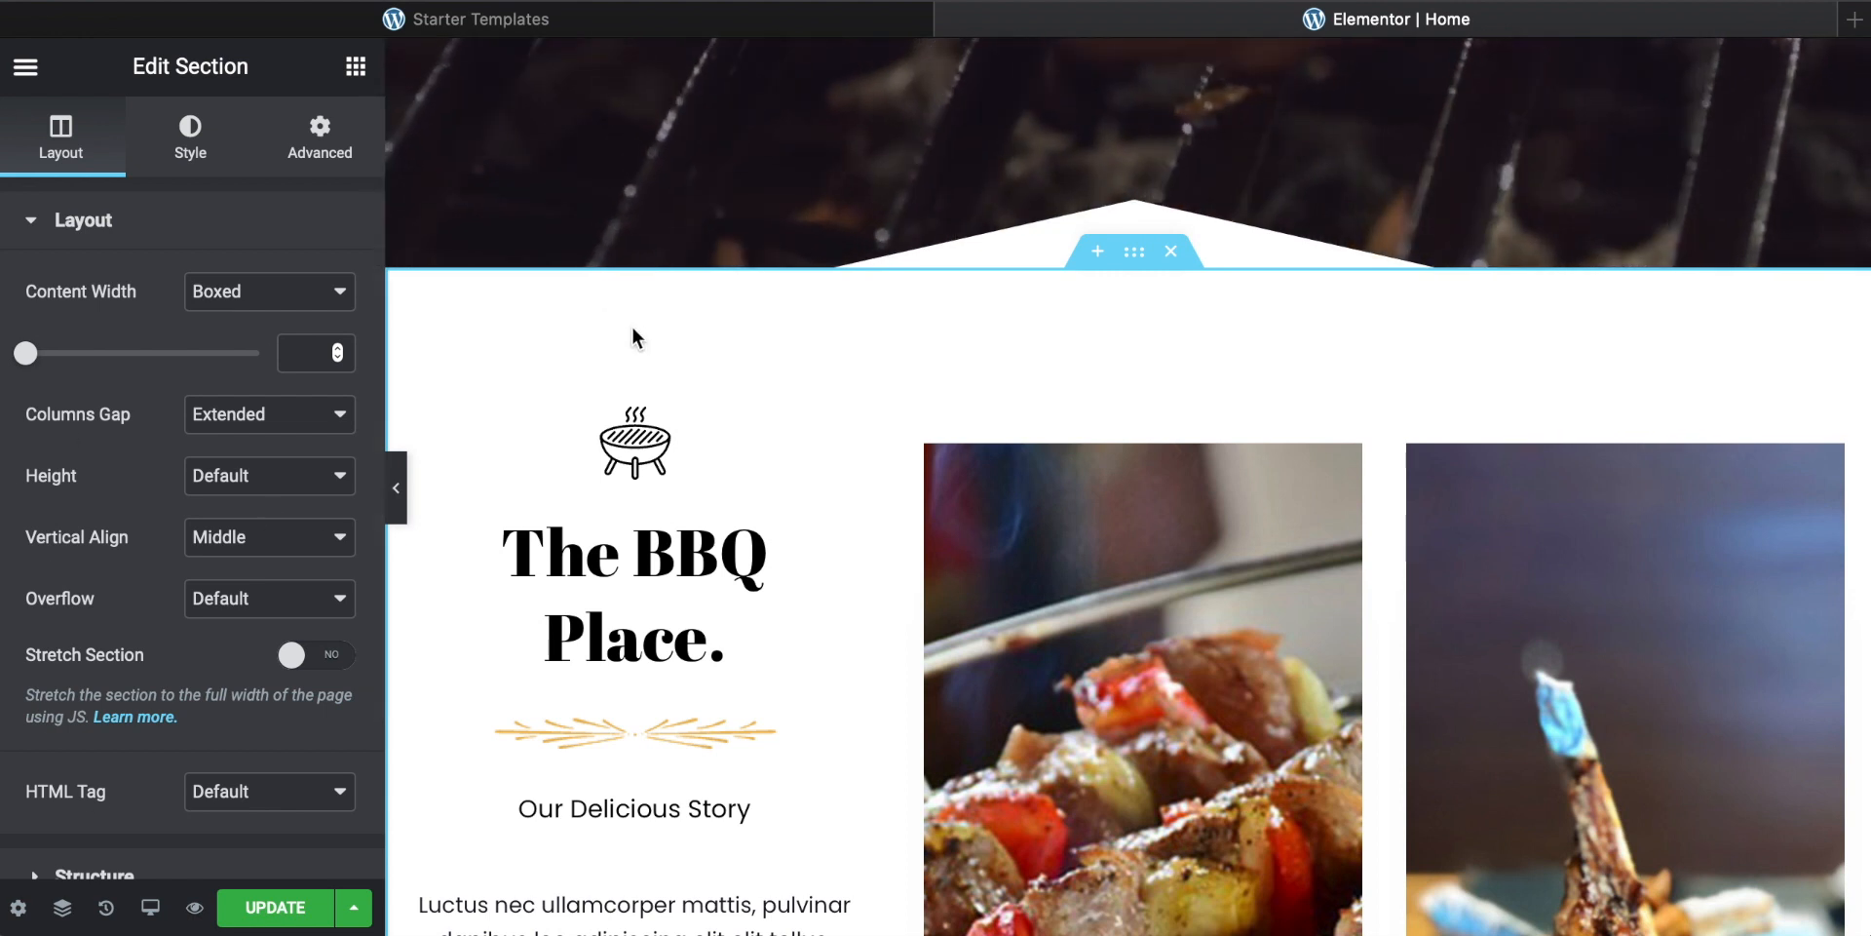
{"action": "scroll", "coordinate": [201, 435], "scroll_direction": "down", "scroll_amount": 3}
{"action": "scroll", "coordinate": [200, 435], "scroll_direction": "up", "scroll_amount": 3}
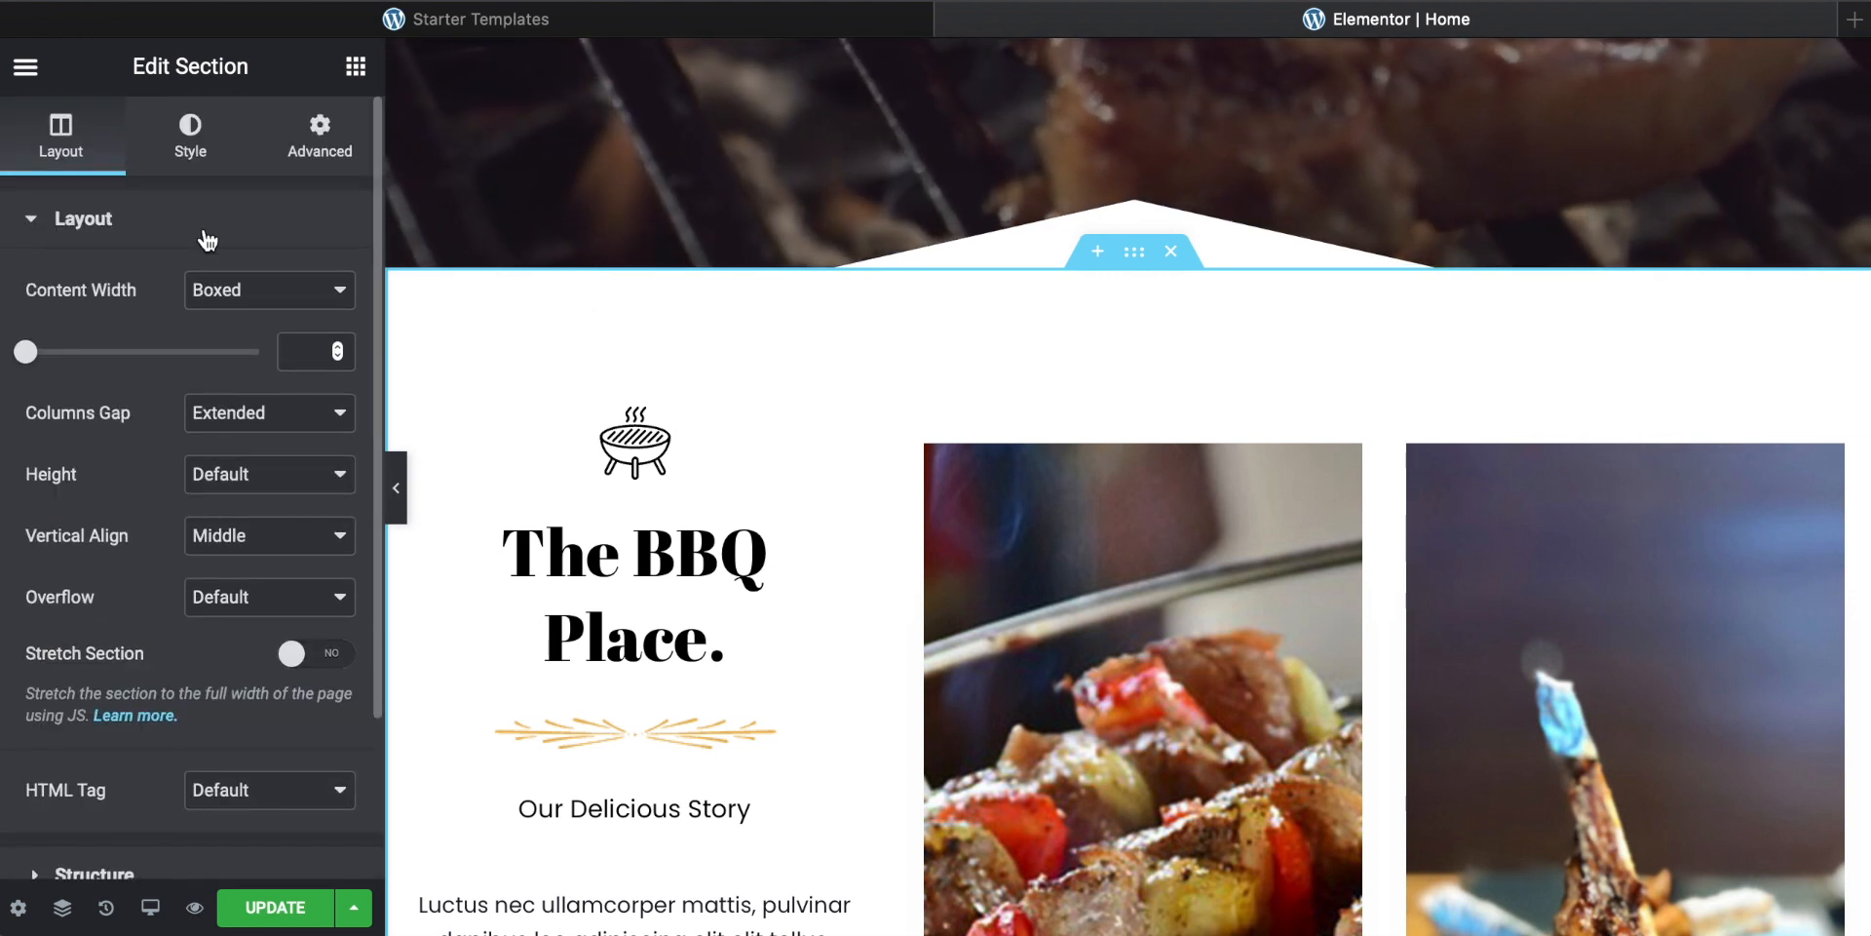
{"action": "left_click", "coordinate": [199, 159]}
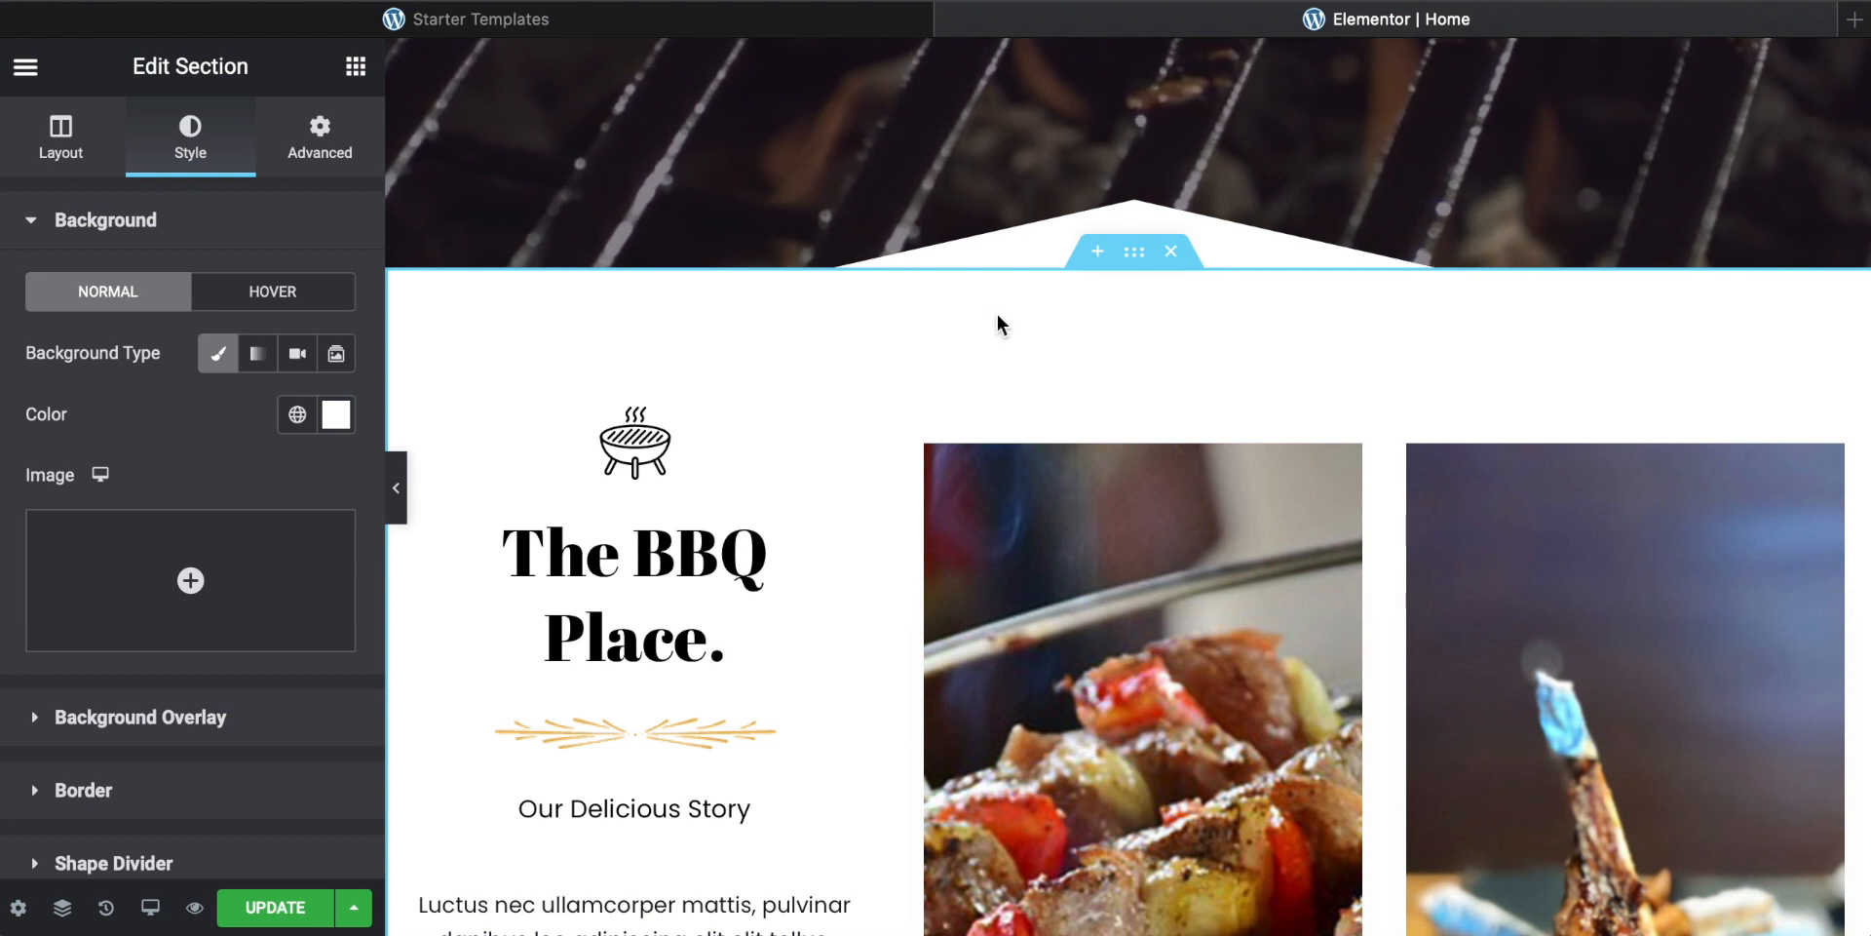
{"action": "left_click", "coordinate": [109, 721]}
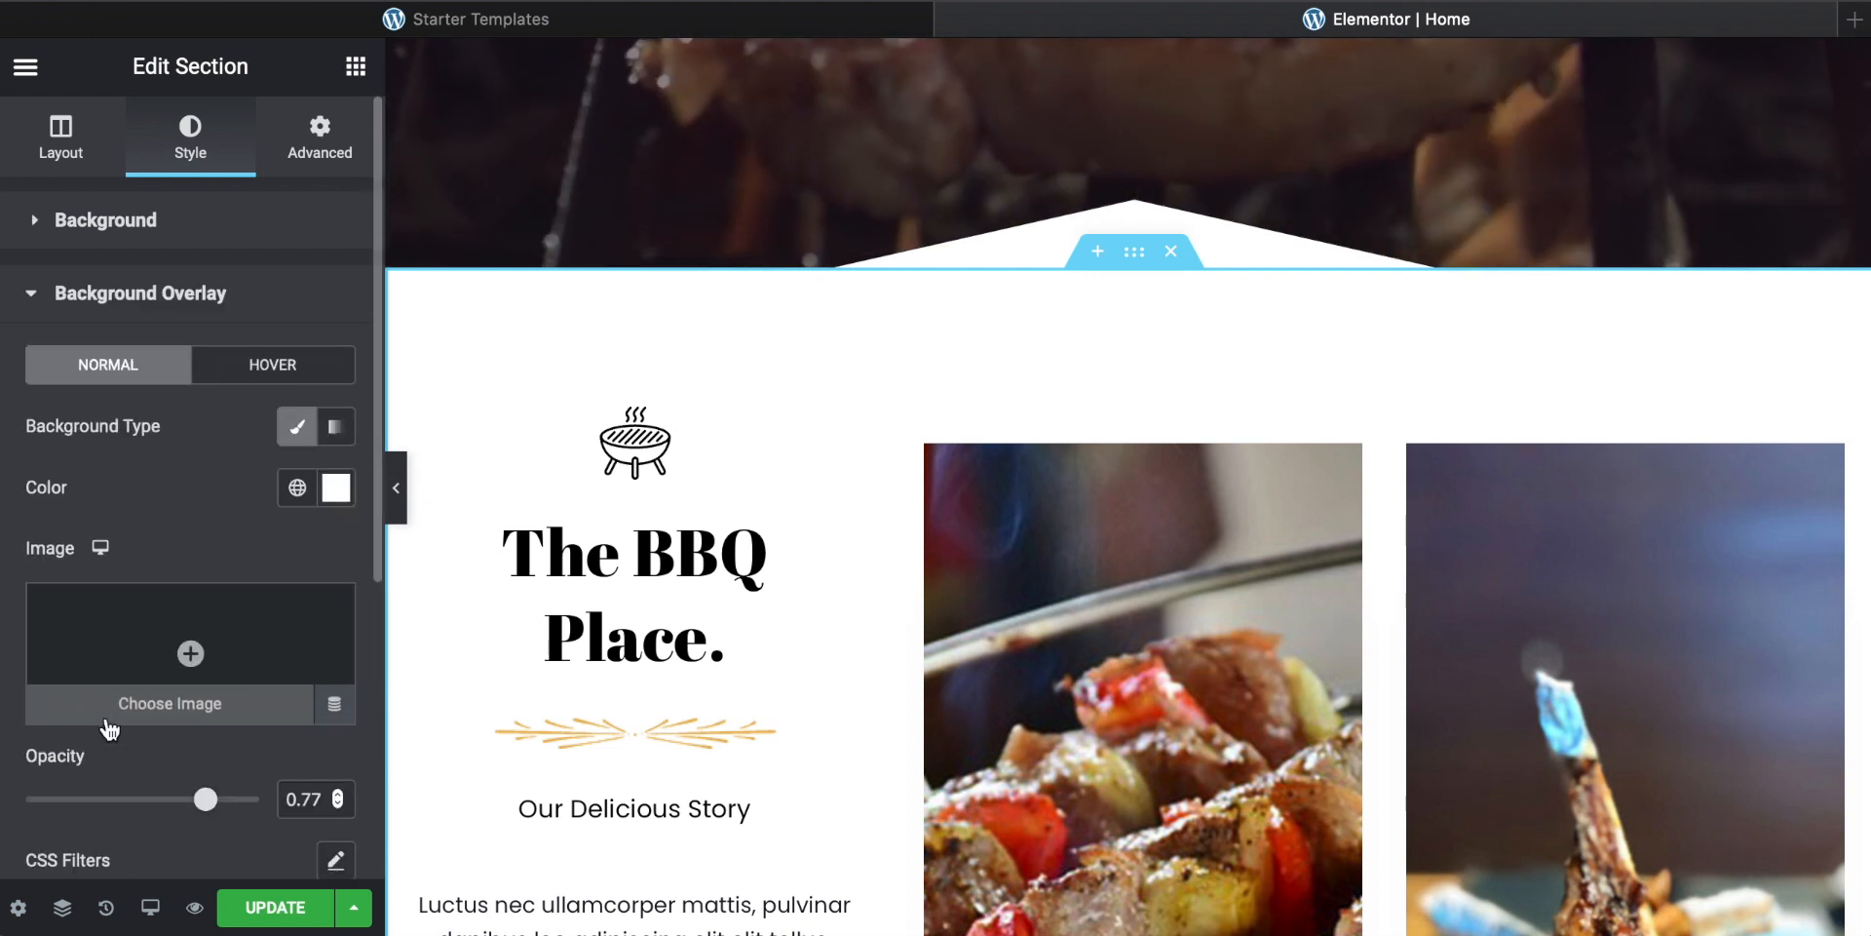
{"action": "left_click", "coordinate": [109, 224]}
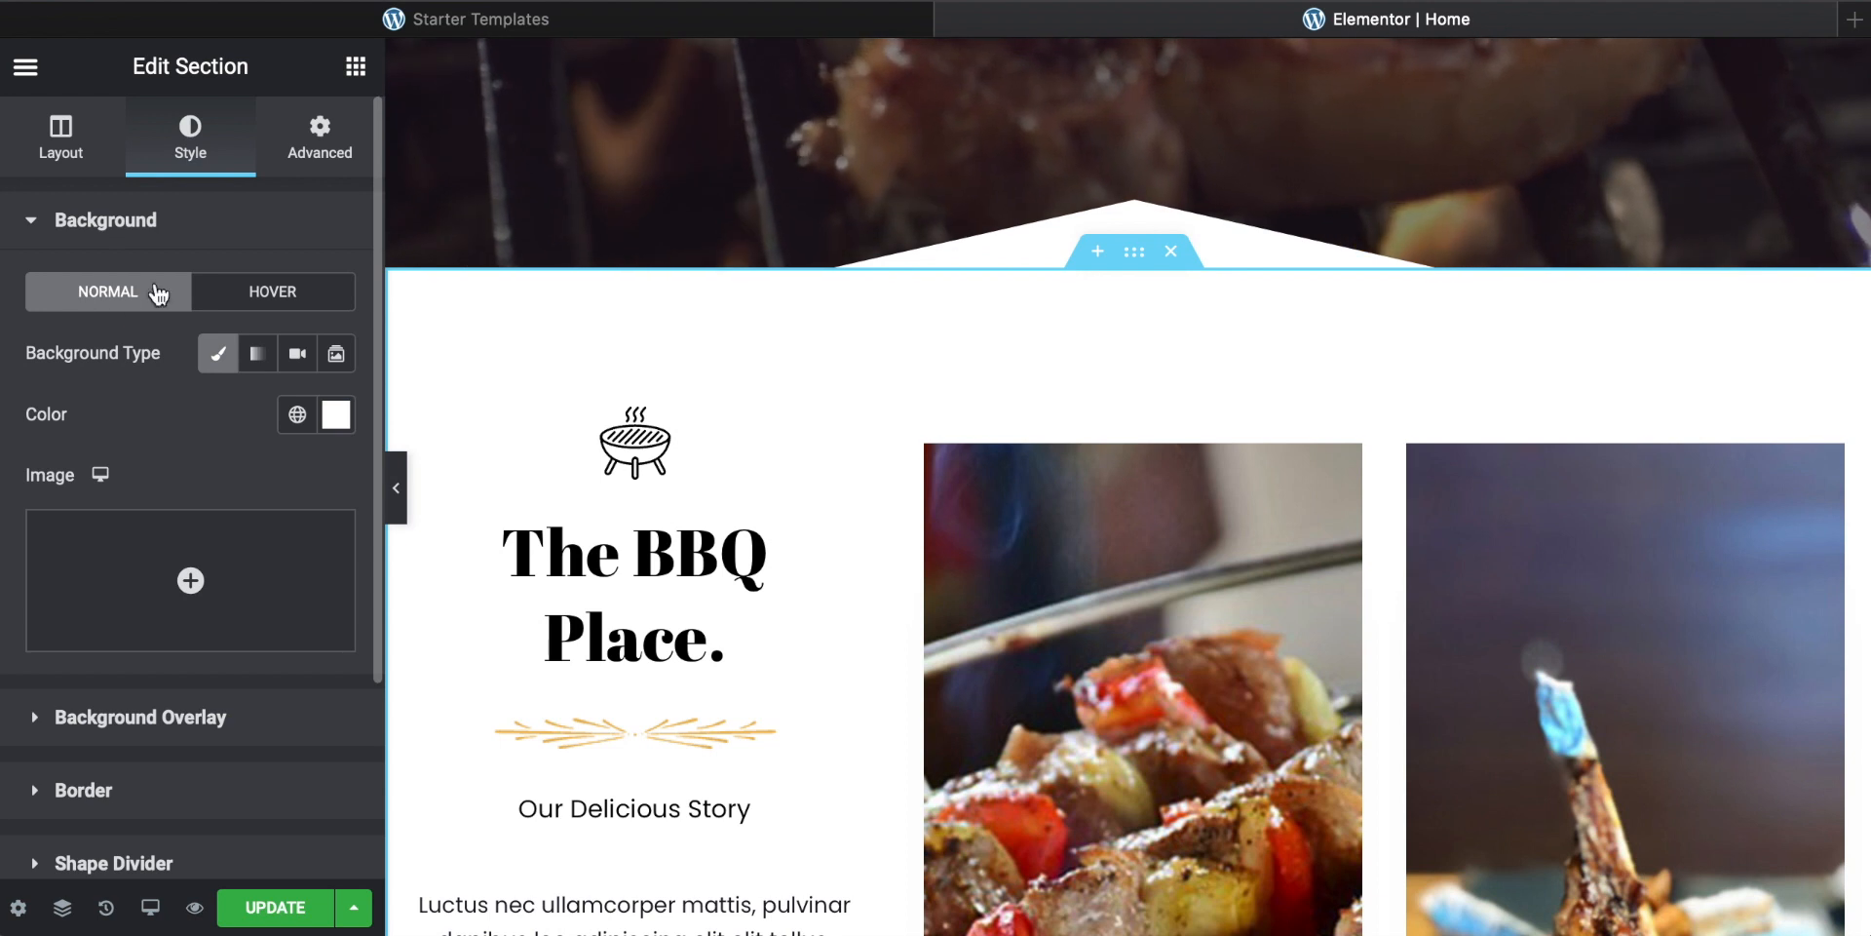
{"action": "left_click", "coordinate": [338, 428]}
{"action": "left_click_drag", "start_coordinate": [468, 551], "coordinate": [475, 563]}
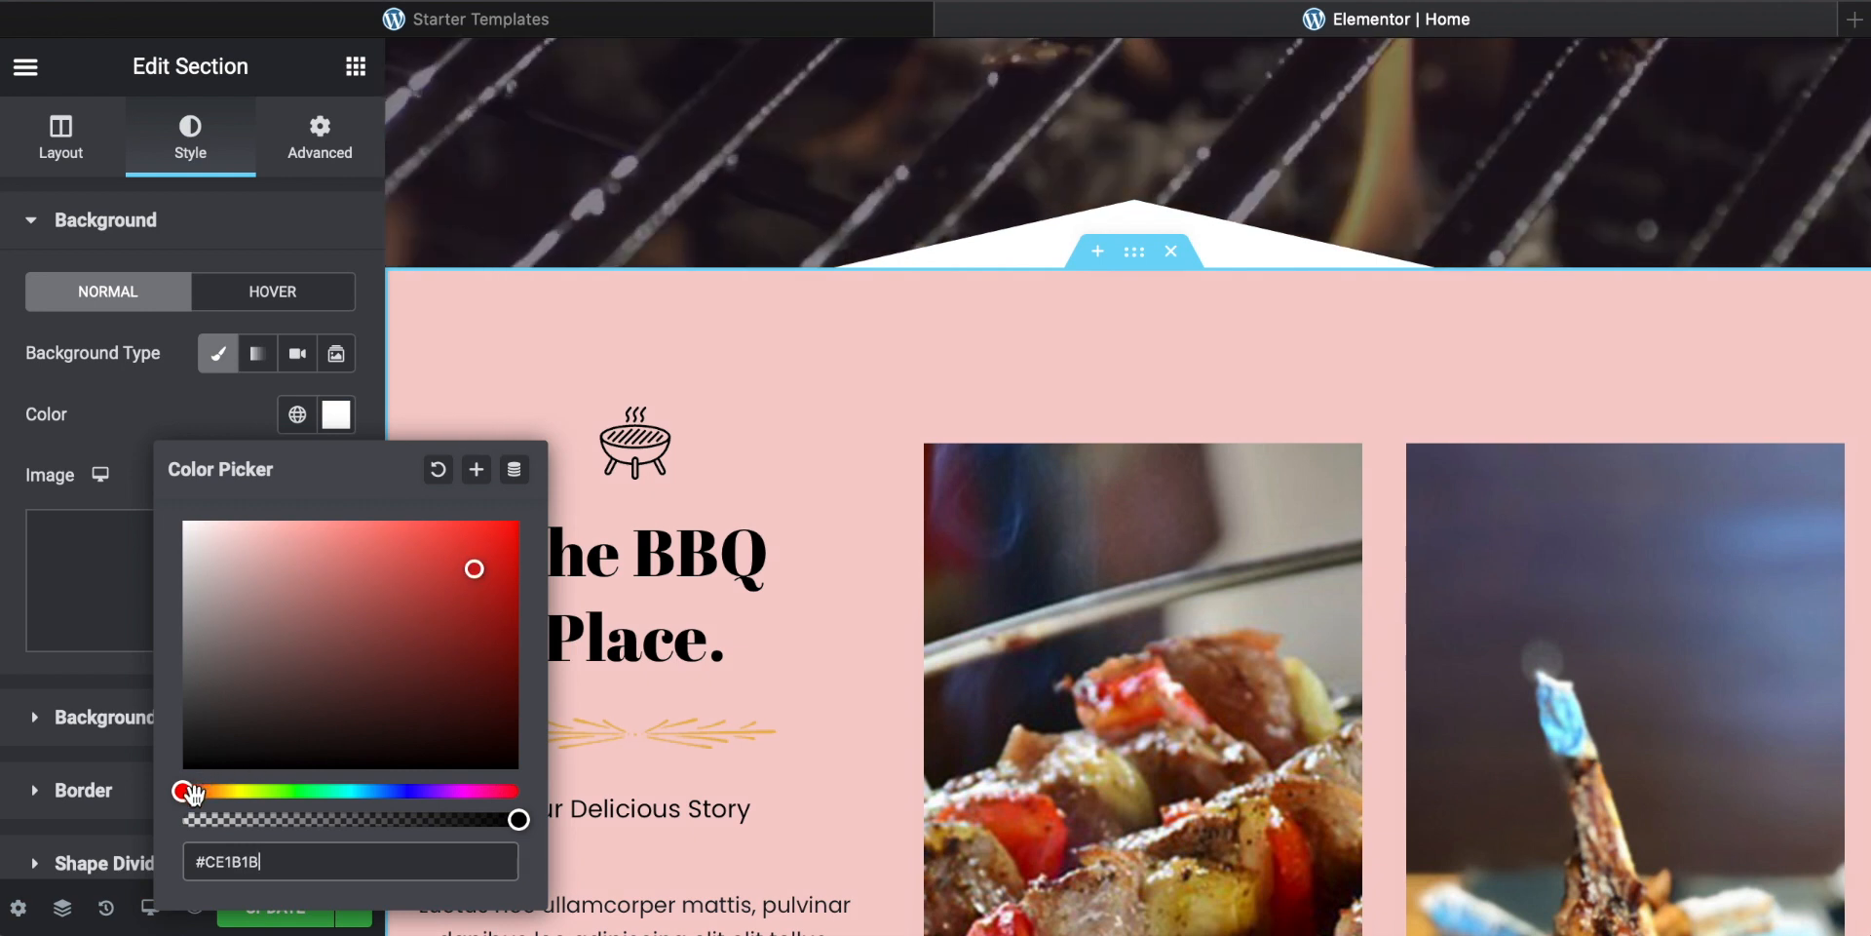
{"action": "left_click_drag", "start_coordinate": [184, 792], "coordinate": [349, 789]}
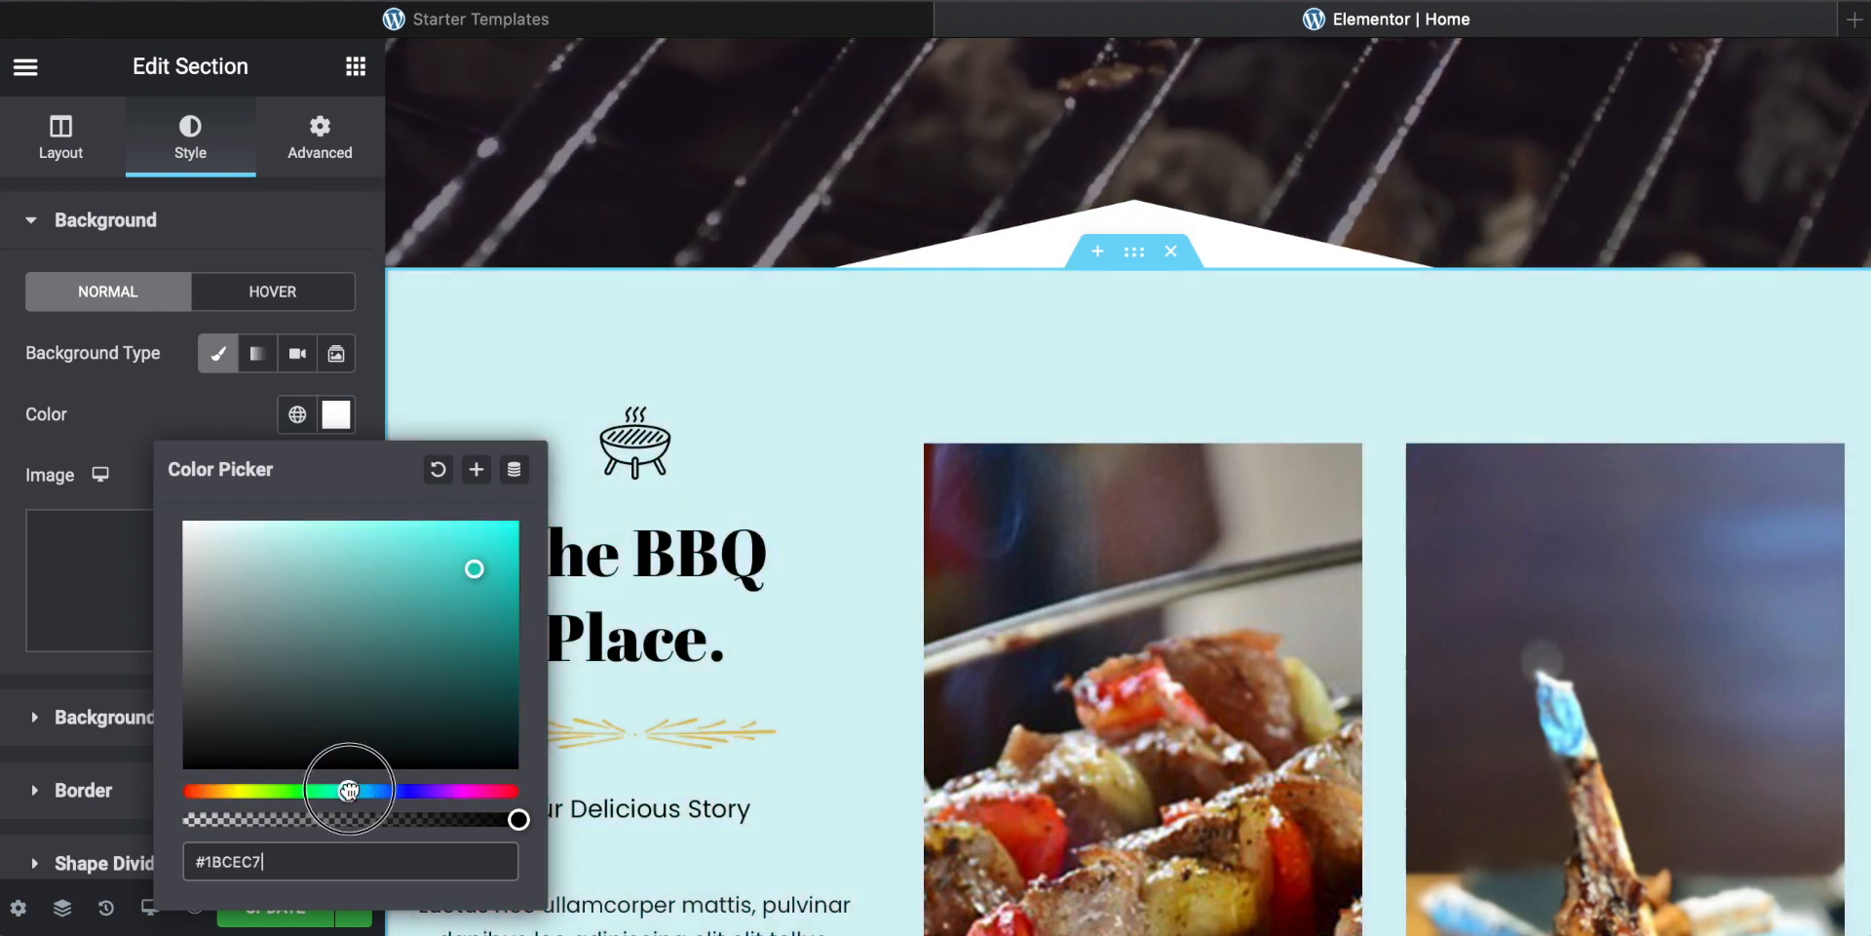
{"action": "left_click", "coordinate": [440, 472]}
{"action": "left_click", "coordinate": [142, 395]}
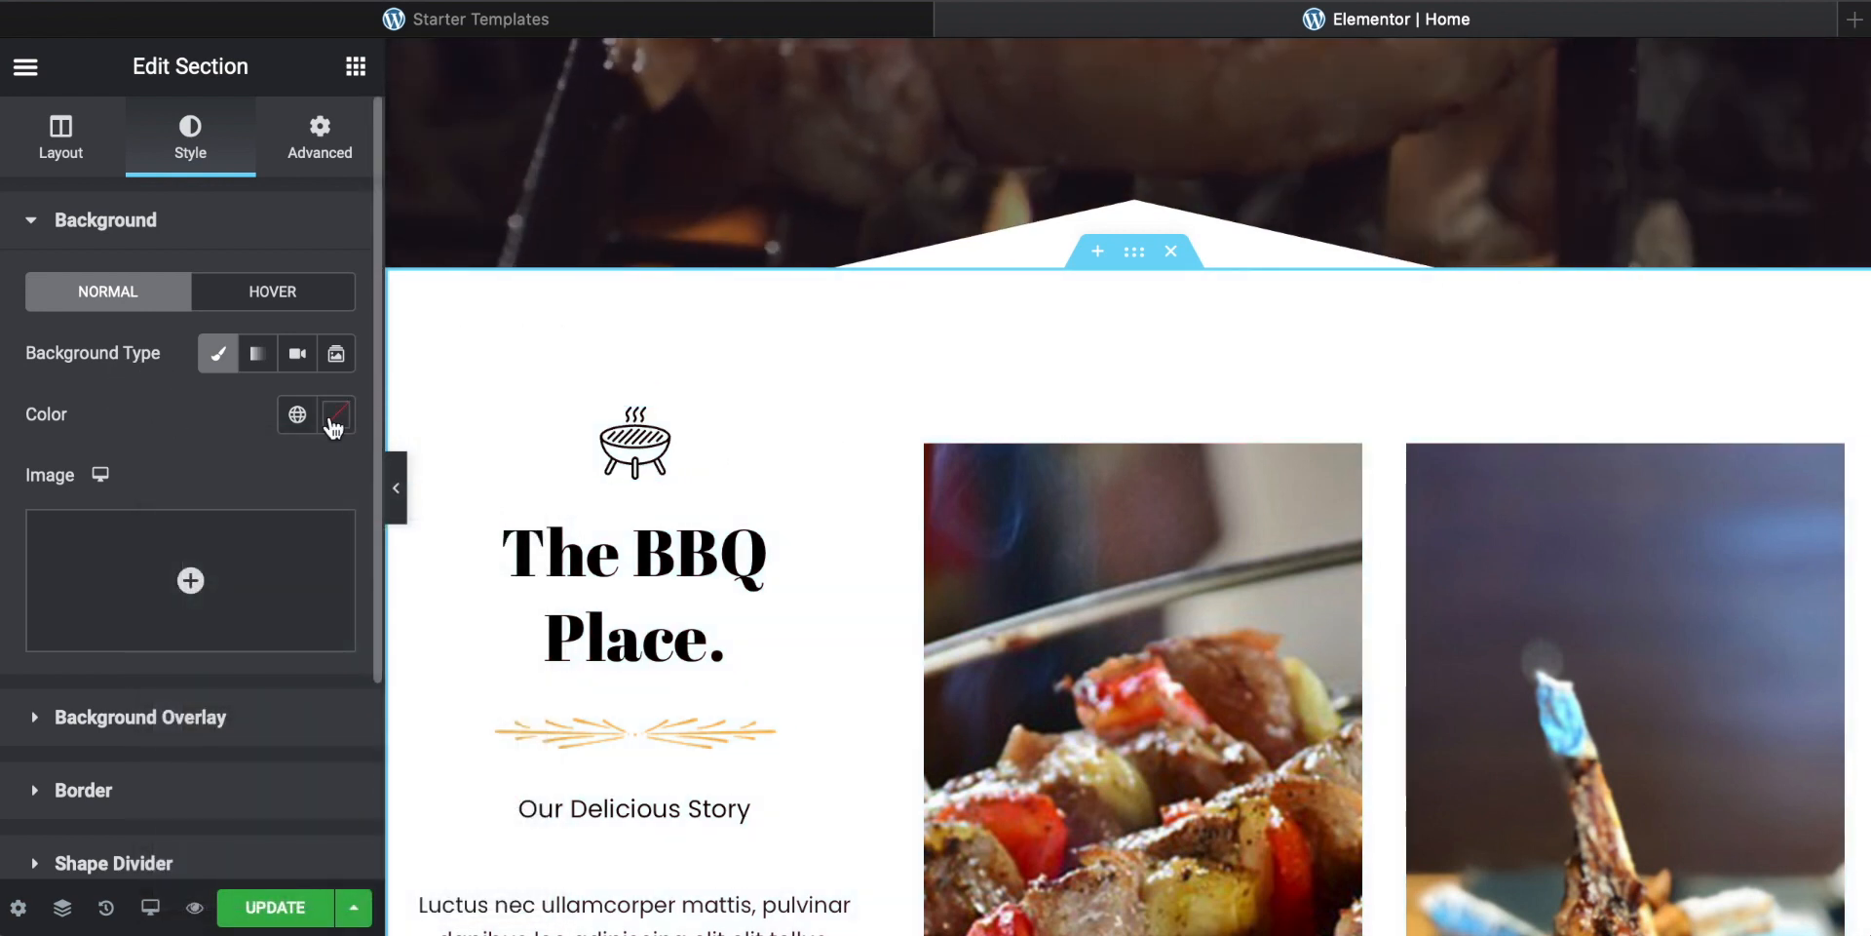
Step: Upload pexels-trang-doan-1092730.jpg from the cafe folder into the media library for the section's background image
{"action": "scroll", "coordinate": [197, 419], "scroll_direction": "down", "scroll_amount": 2}
{"action": "mouse_move", "coordinate": [185, 468]}
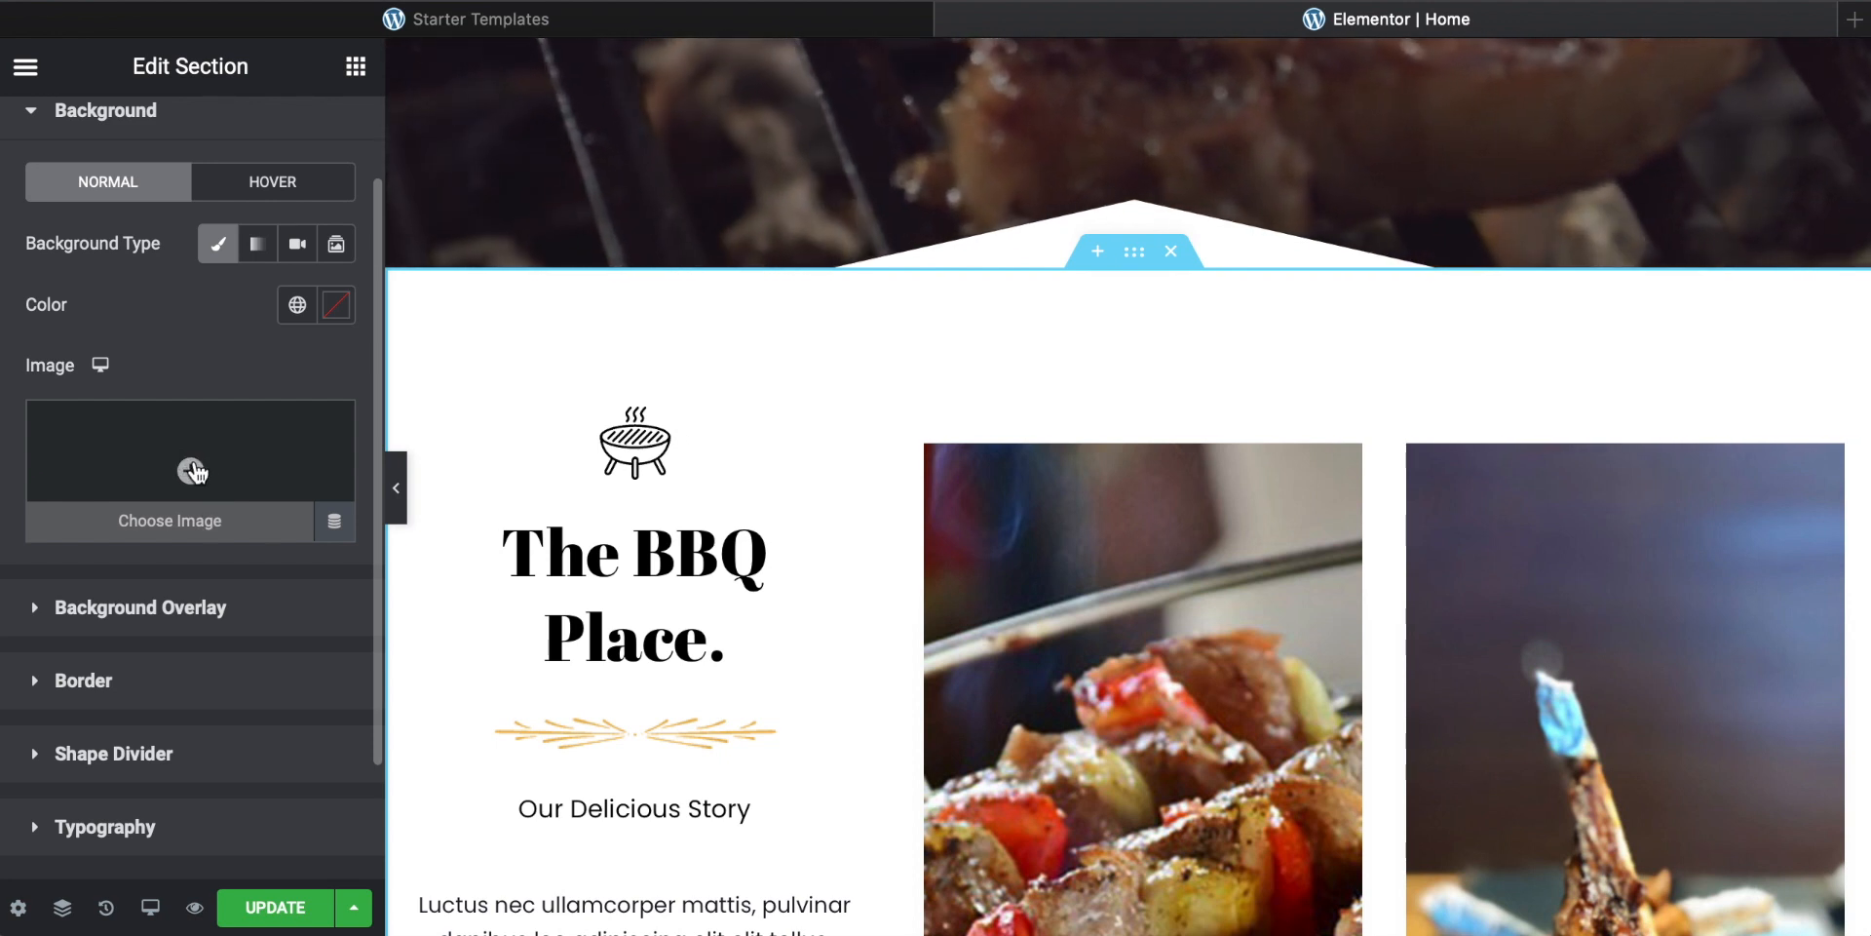
{"action": "left_click", "coordinate": [191, 472]}
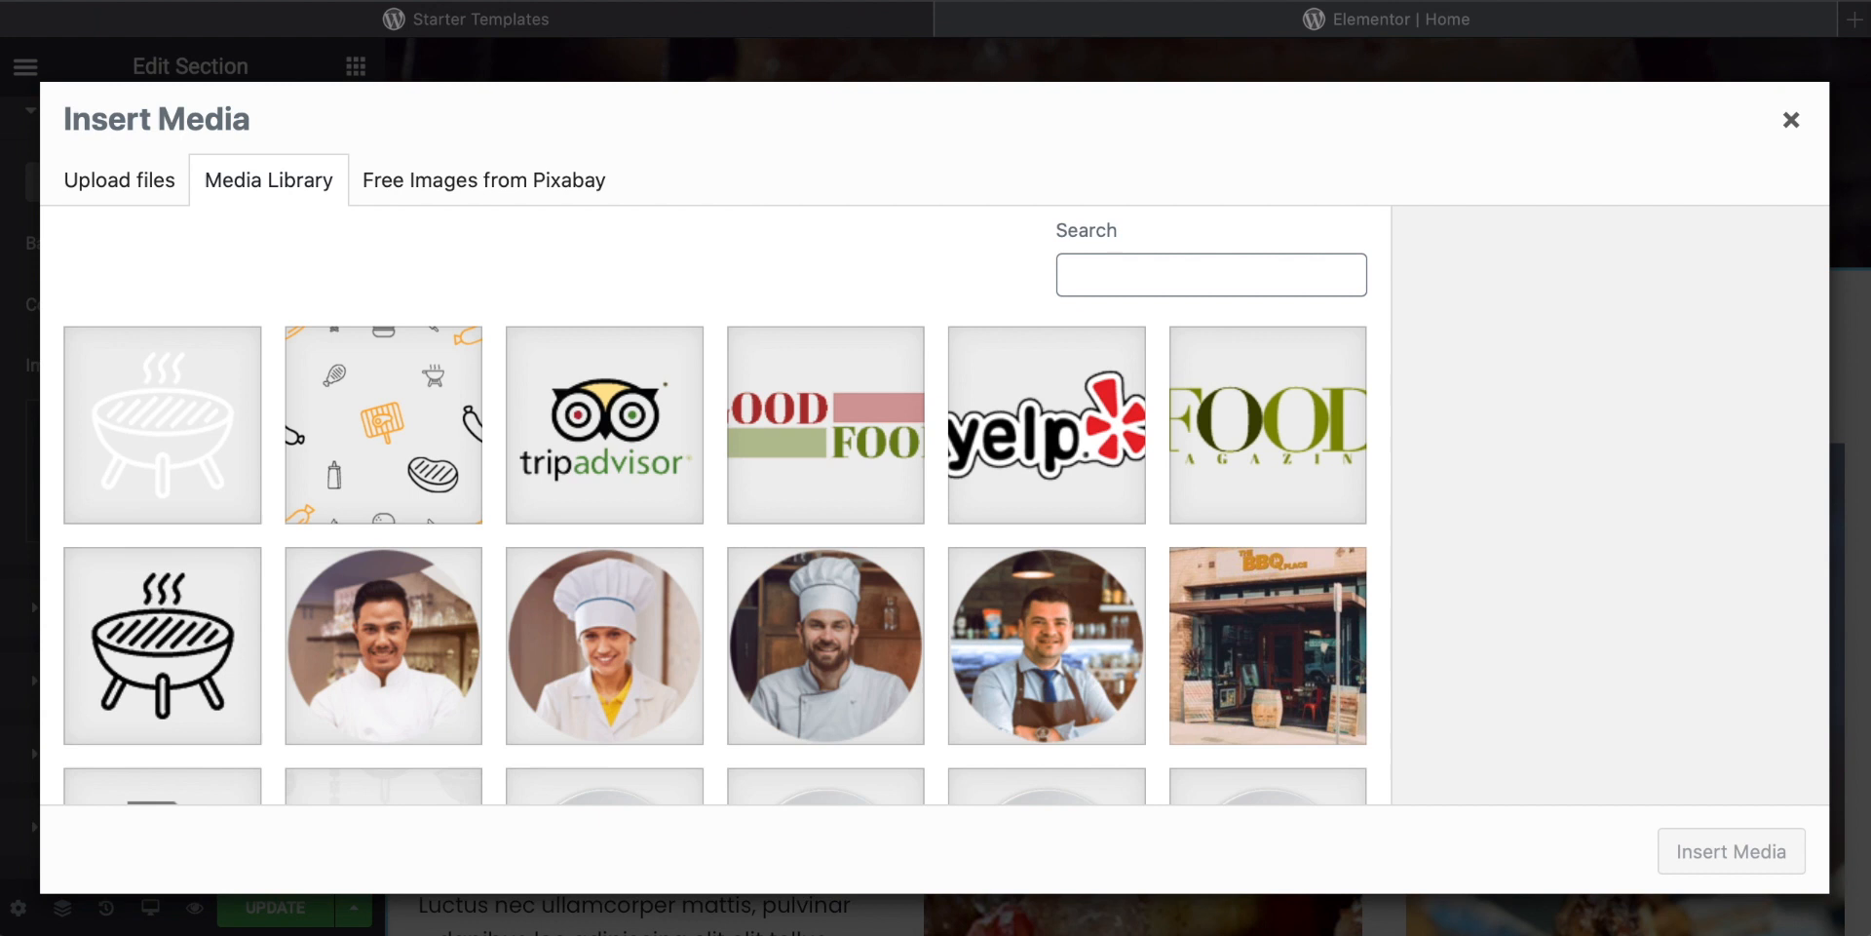
{"action": "left_click", "coordinate": [743, 212]}
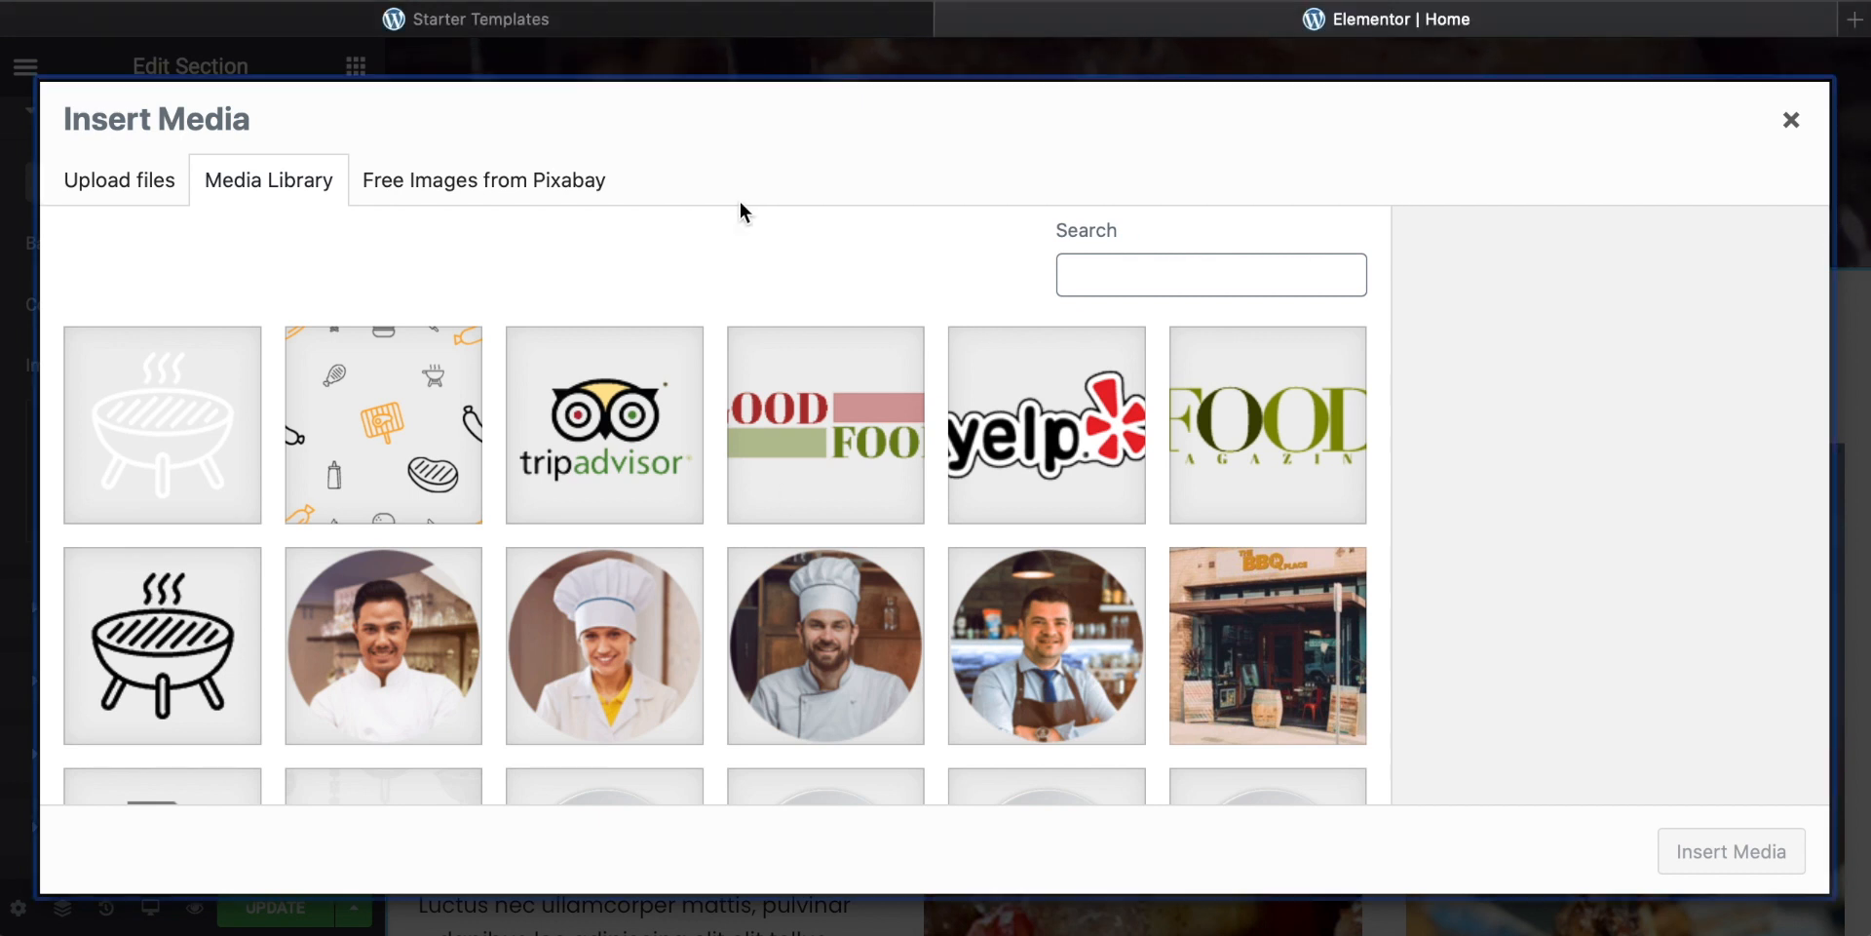
{"action": "left_click_drag", "start_coordinate": [1404, 931], "coordinate": [1402, 247]}
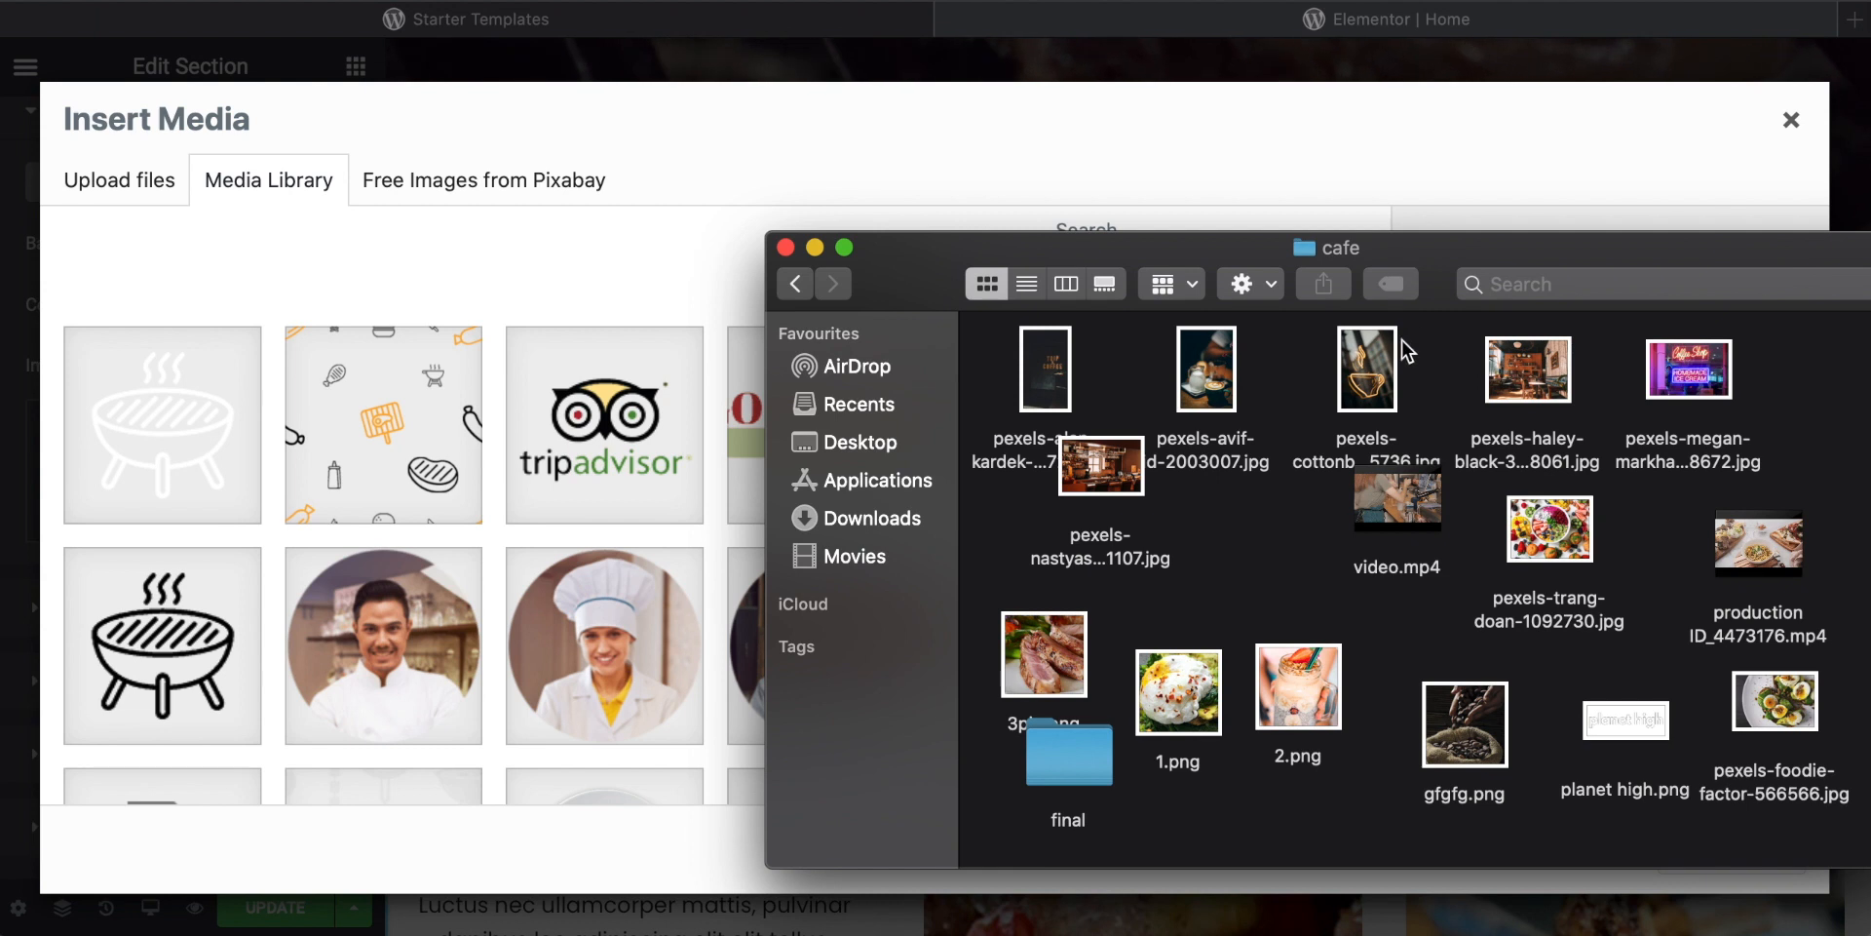
{"action": "left_click", "coordinate": [1550, 529]}
{"action": "left_click_drag", "start_coordinate": [1549, 529], "coordinate": [460, 459]}
{"action": "left_click_drag", "start_coordinate": [885, 257], "coordinate": [1452, 931]}
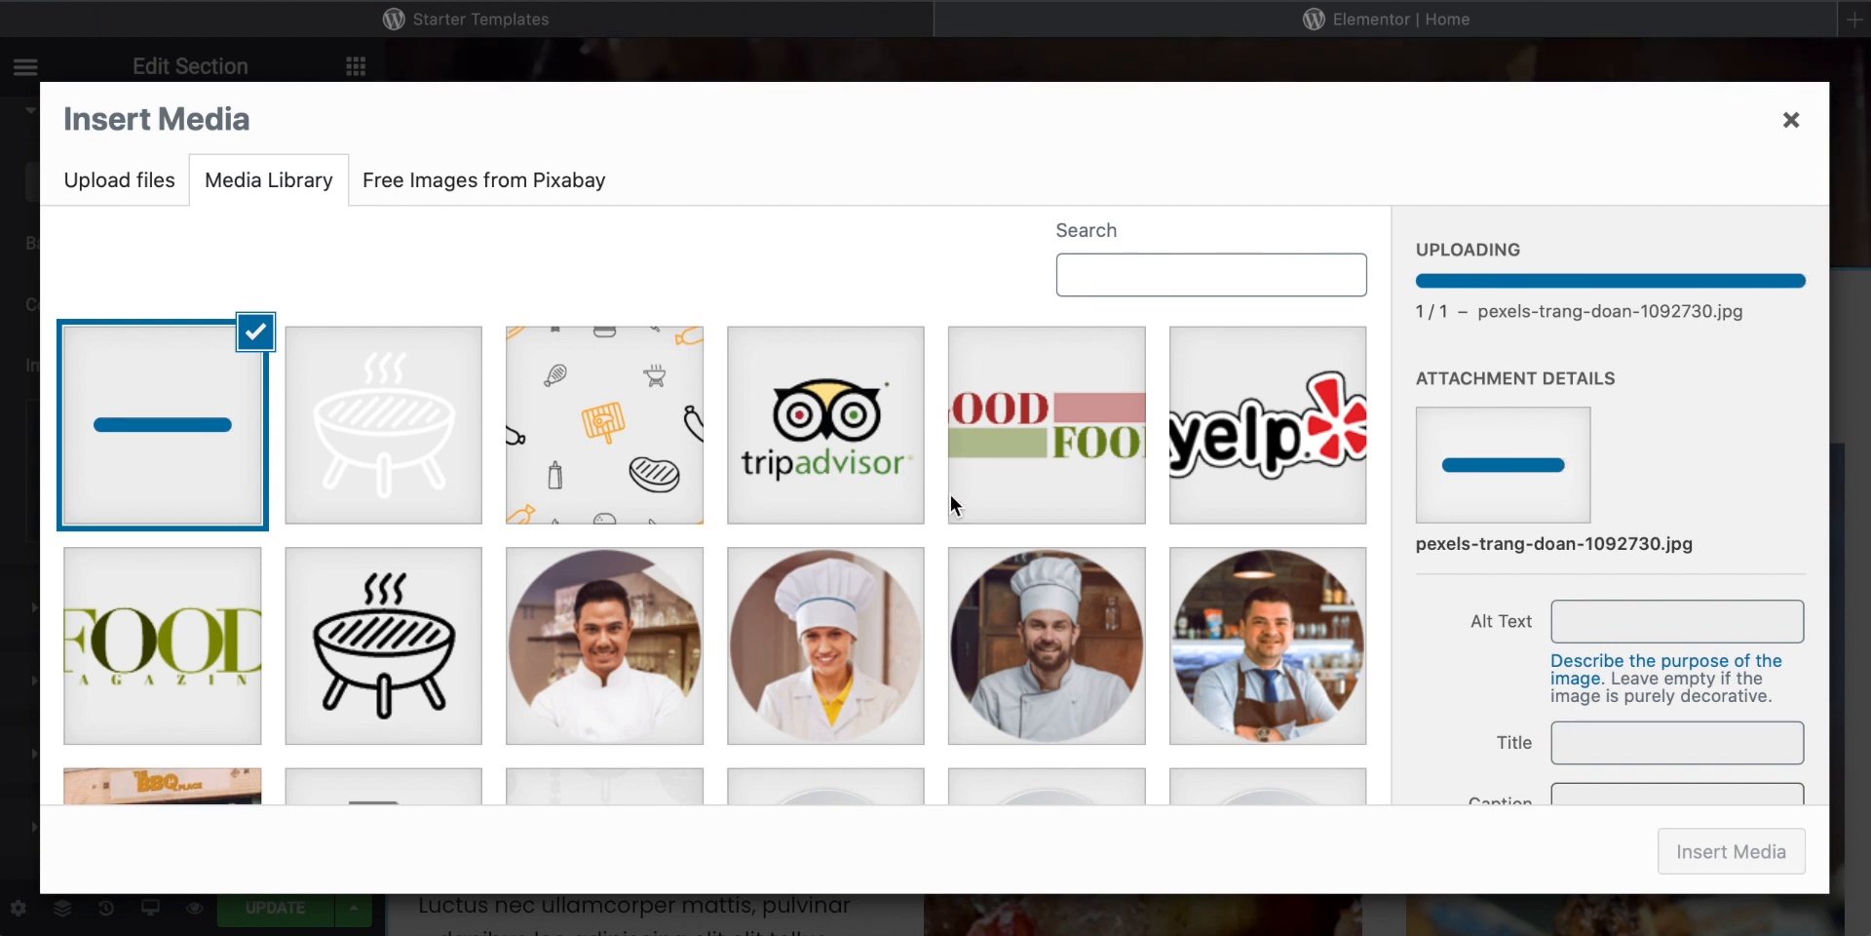
Step: Insert the uploaded fruit photo as the story section's background image
{"action": "scroll", "coordinate": [1652, 693], "scroll_direction": "down", "scroll_amount": 2}
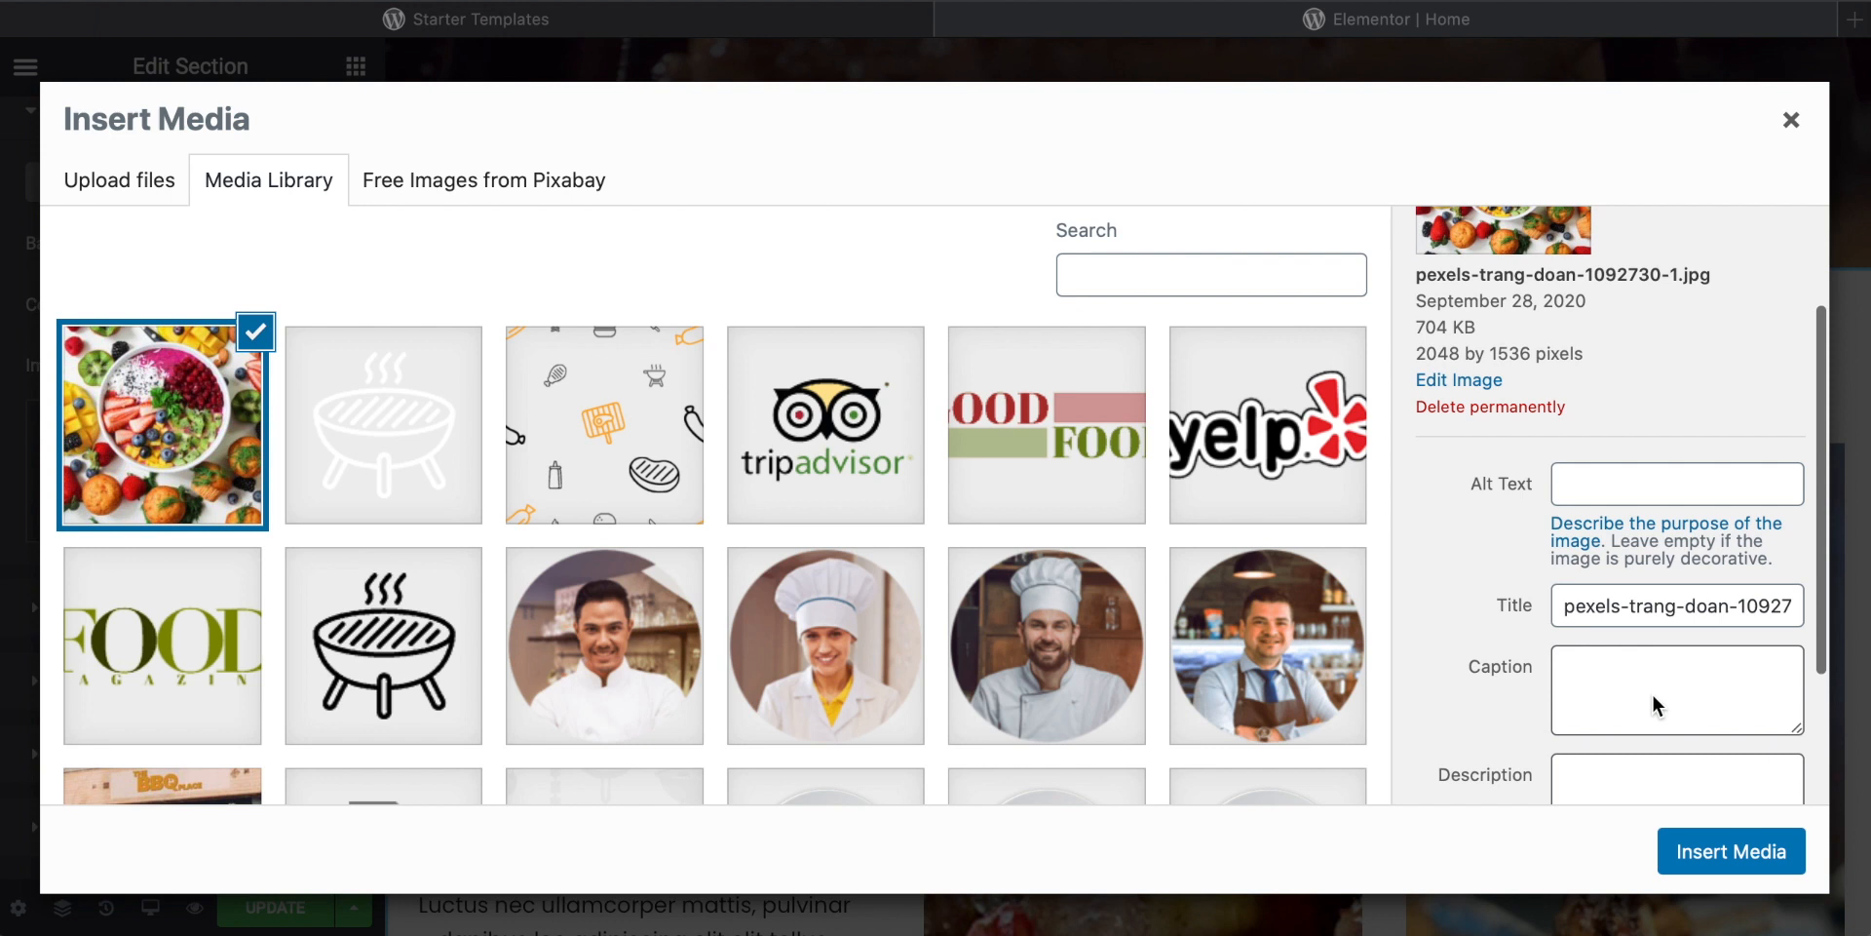
{"action": "scroll", "coordinate": [1725, 534], "scroll_direction": "down", "scroll_amount": 1}
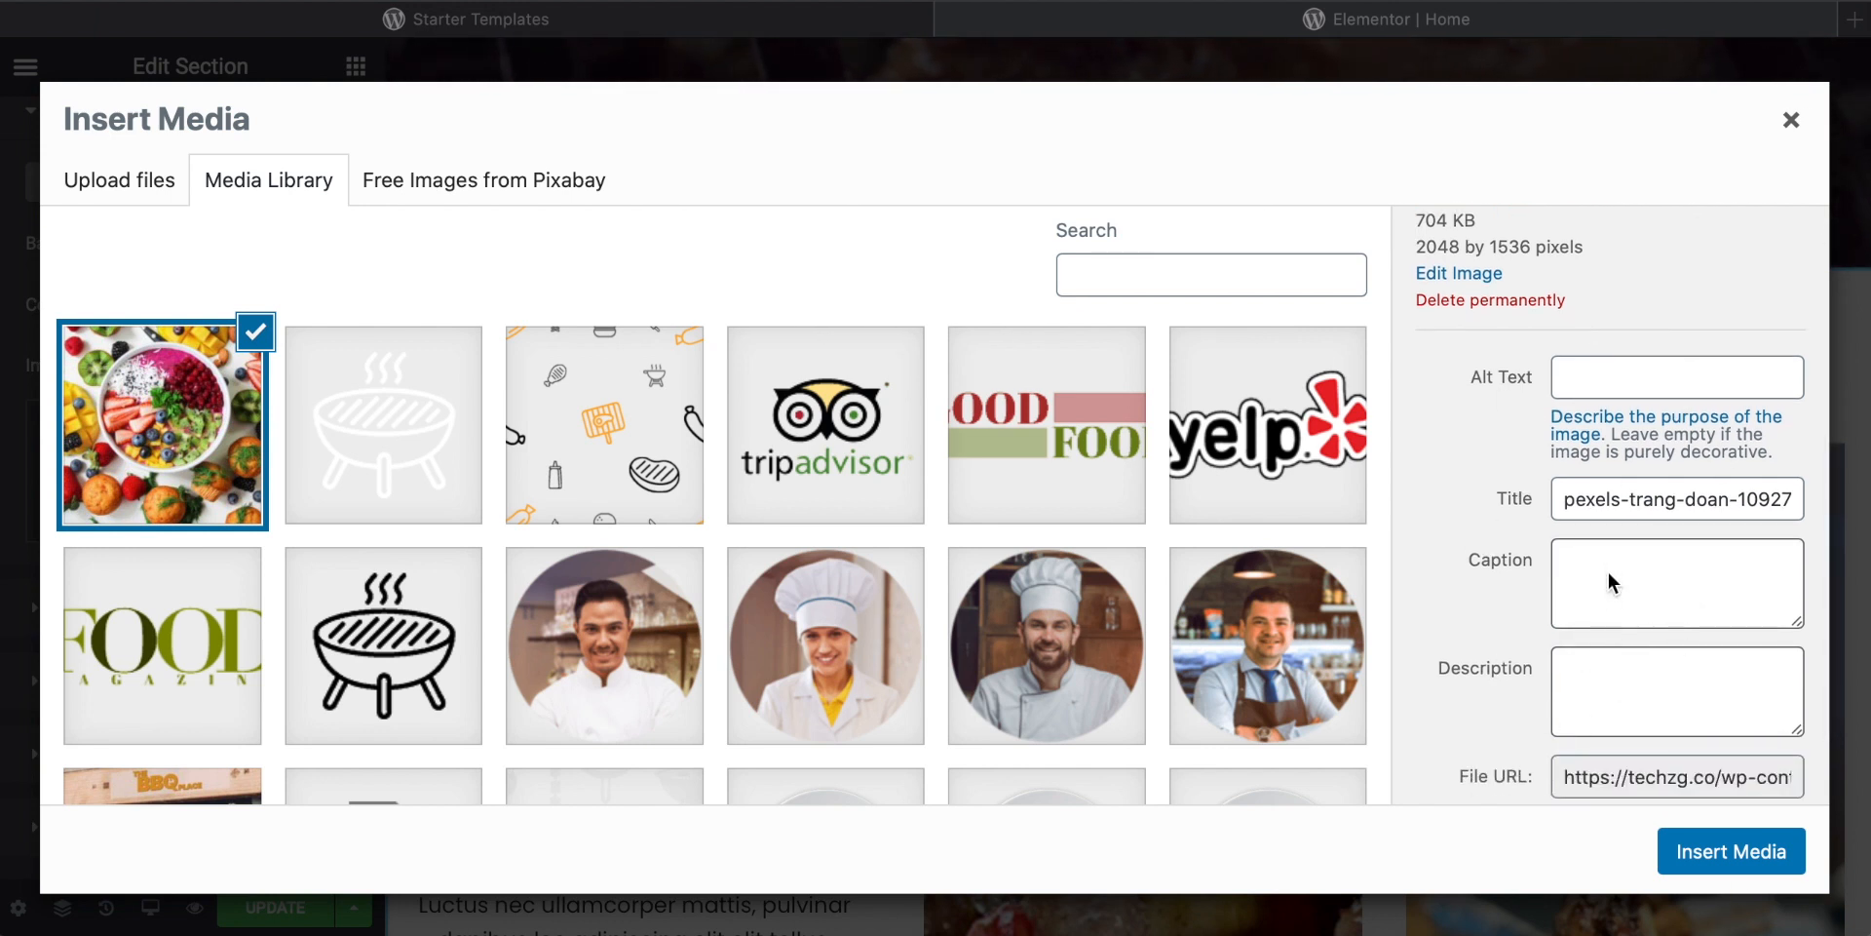
{"action": "left_click", "coordinate": [1608, 606]}
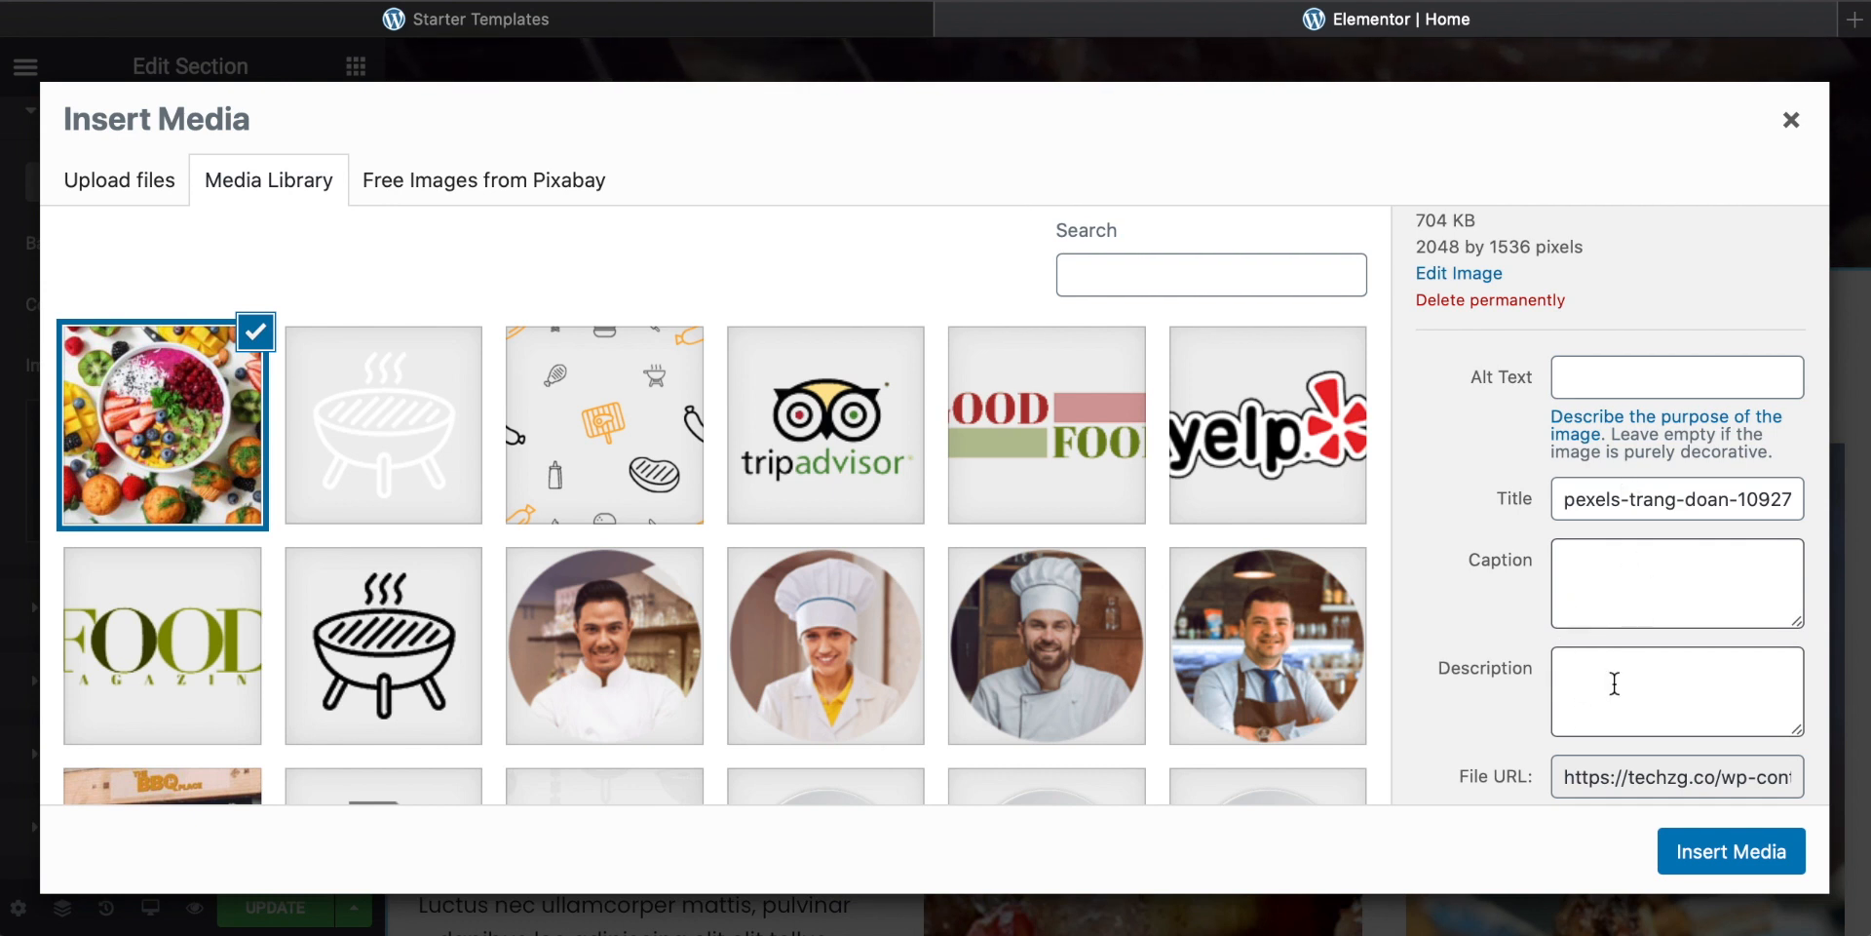
{"action": "left_click", "coordinate": [1615, 572]}
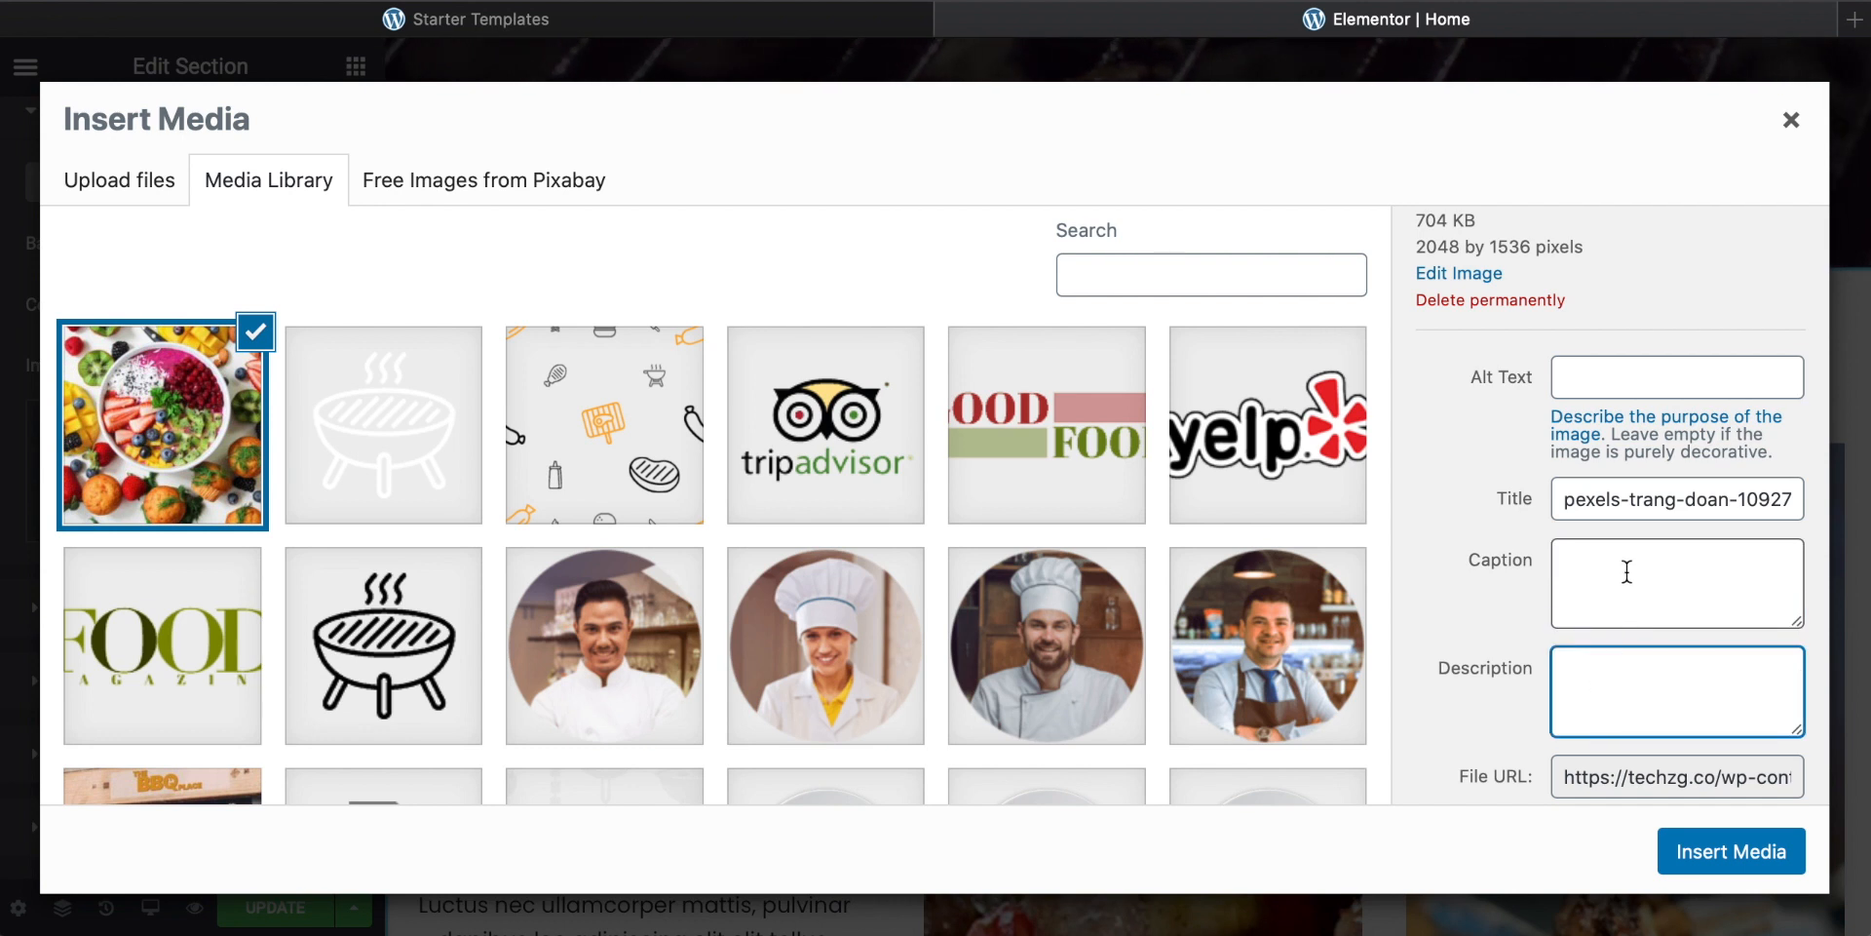
{"action": "left_click", "coordinate": [1730, 851]}
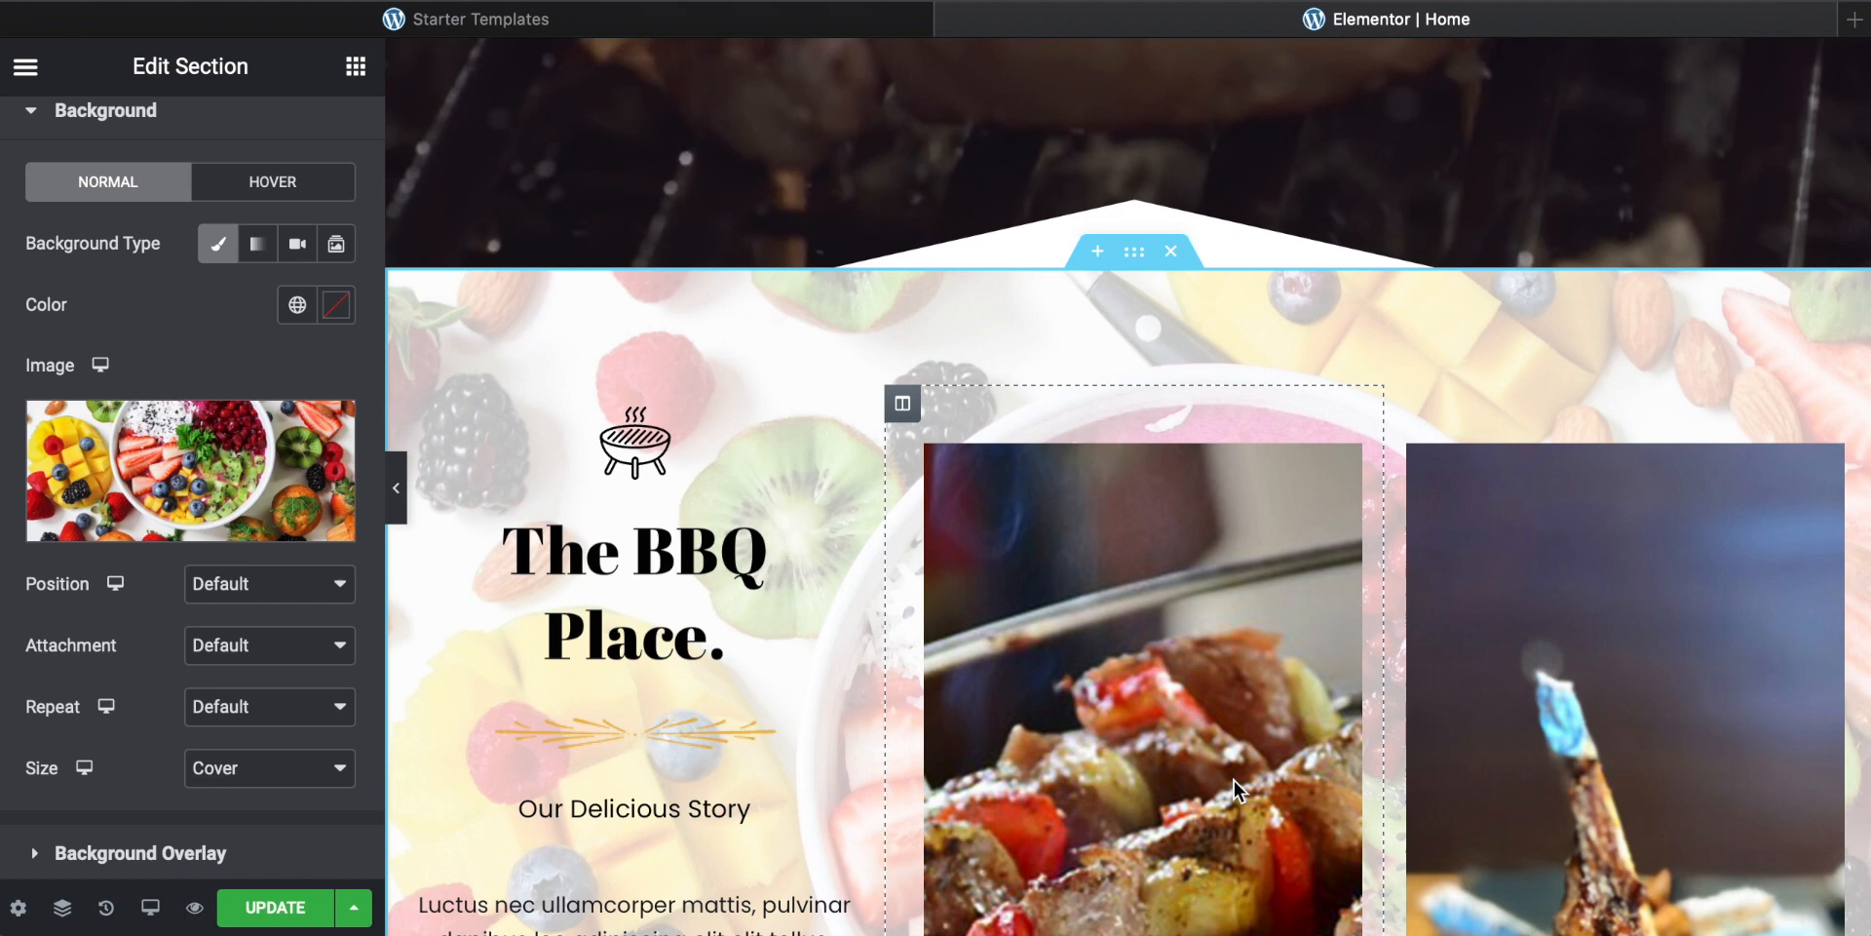
Step: Scroll through the hero and story sections to review the new background image
{"action": "scroll", "coordinate": [807, 581], "scroll_direction": "down", "scroll_amount": 4}
{"action": "scroll", "coordinate": [809, 590], "scroll_direction": "down", "scroll_amount": 4}
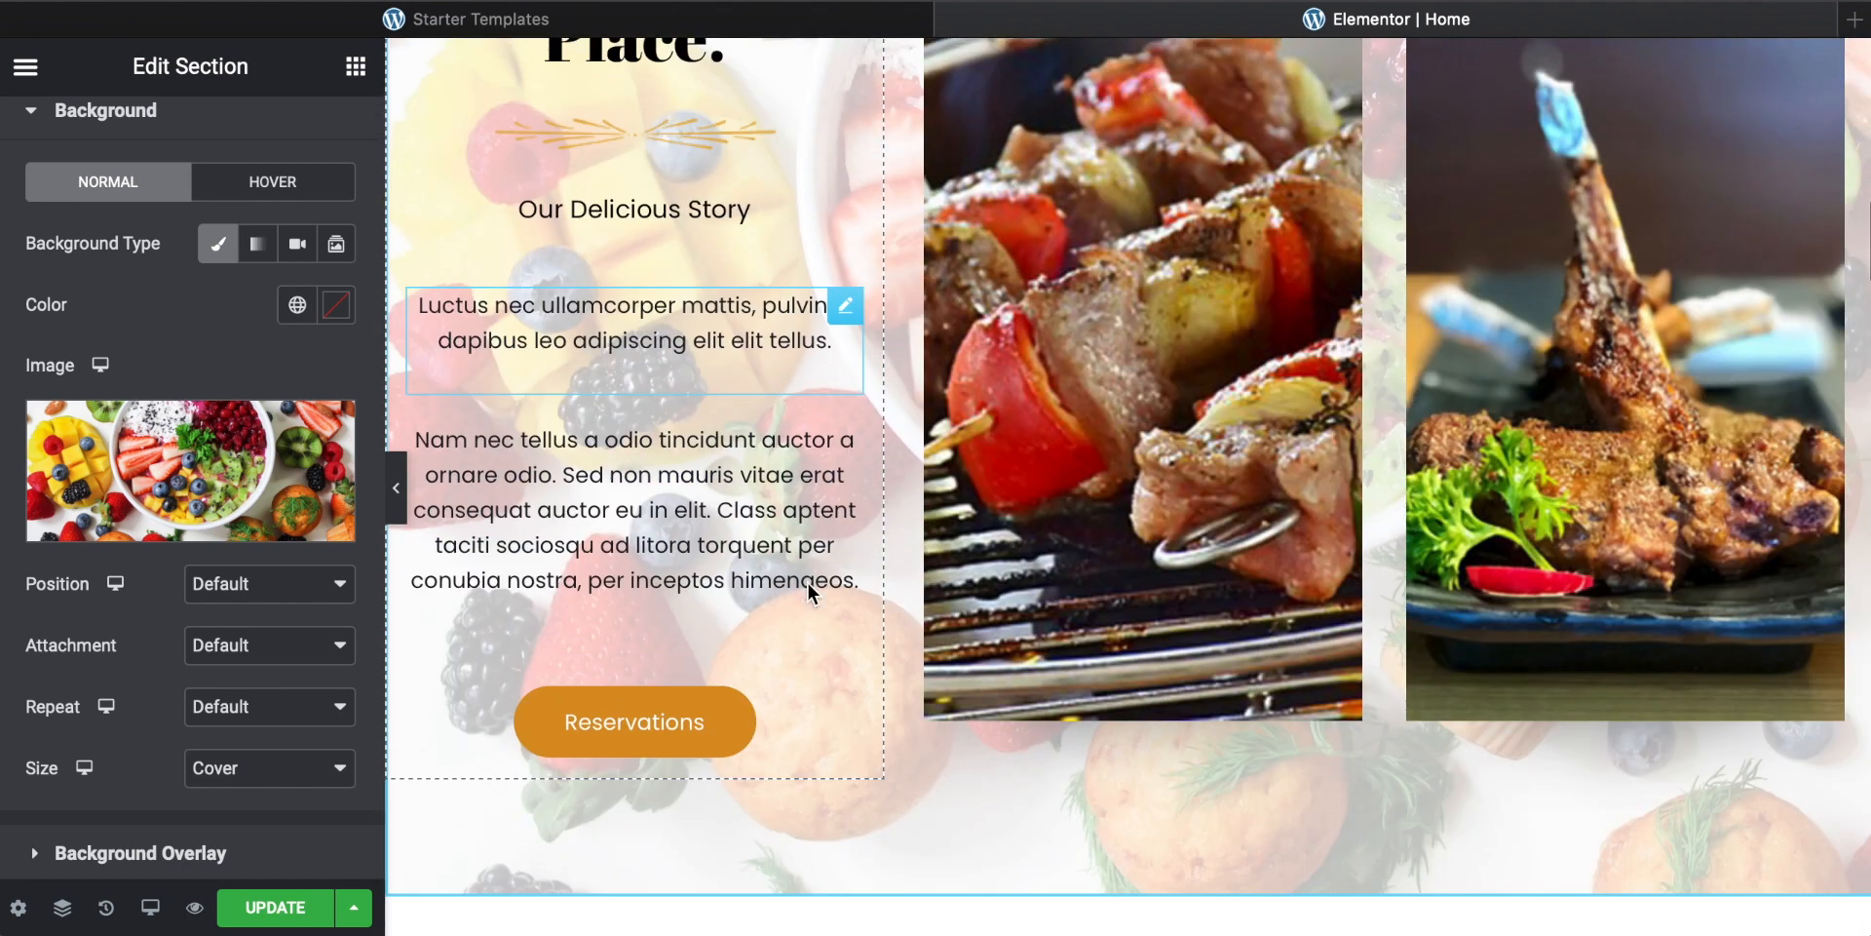
{"action": "scroll", "coordinate": [807, 592], "scroll_direction": "up", "scroll_amount": 2}
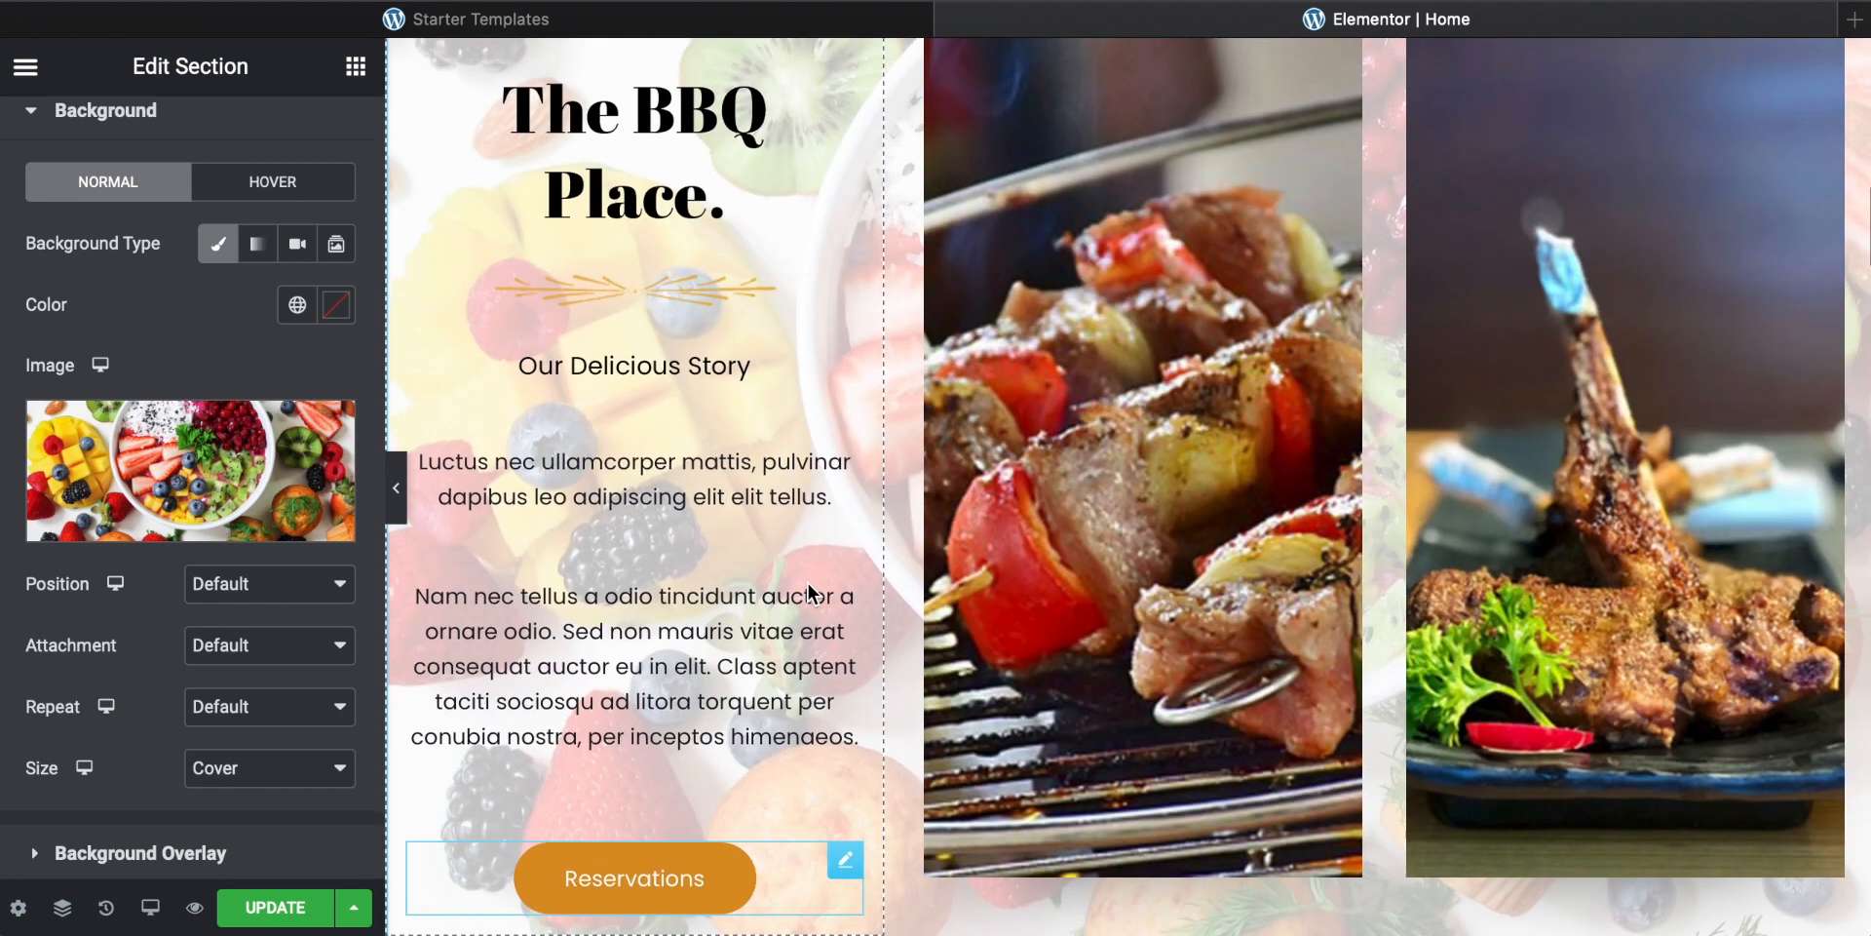
{"action": "scroll", "coordinate": [1137, 423], "scroll_direction": "up", "scroll_amount": 4}
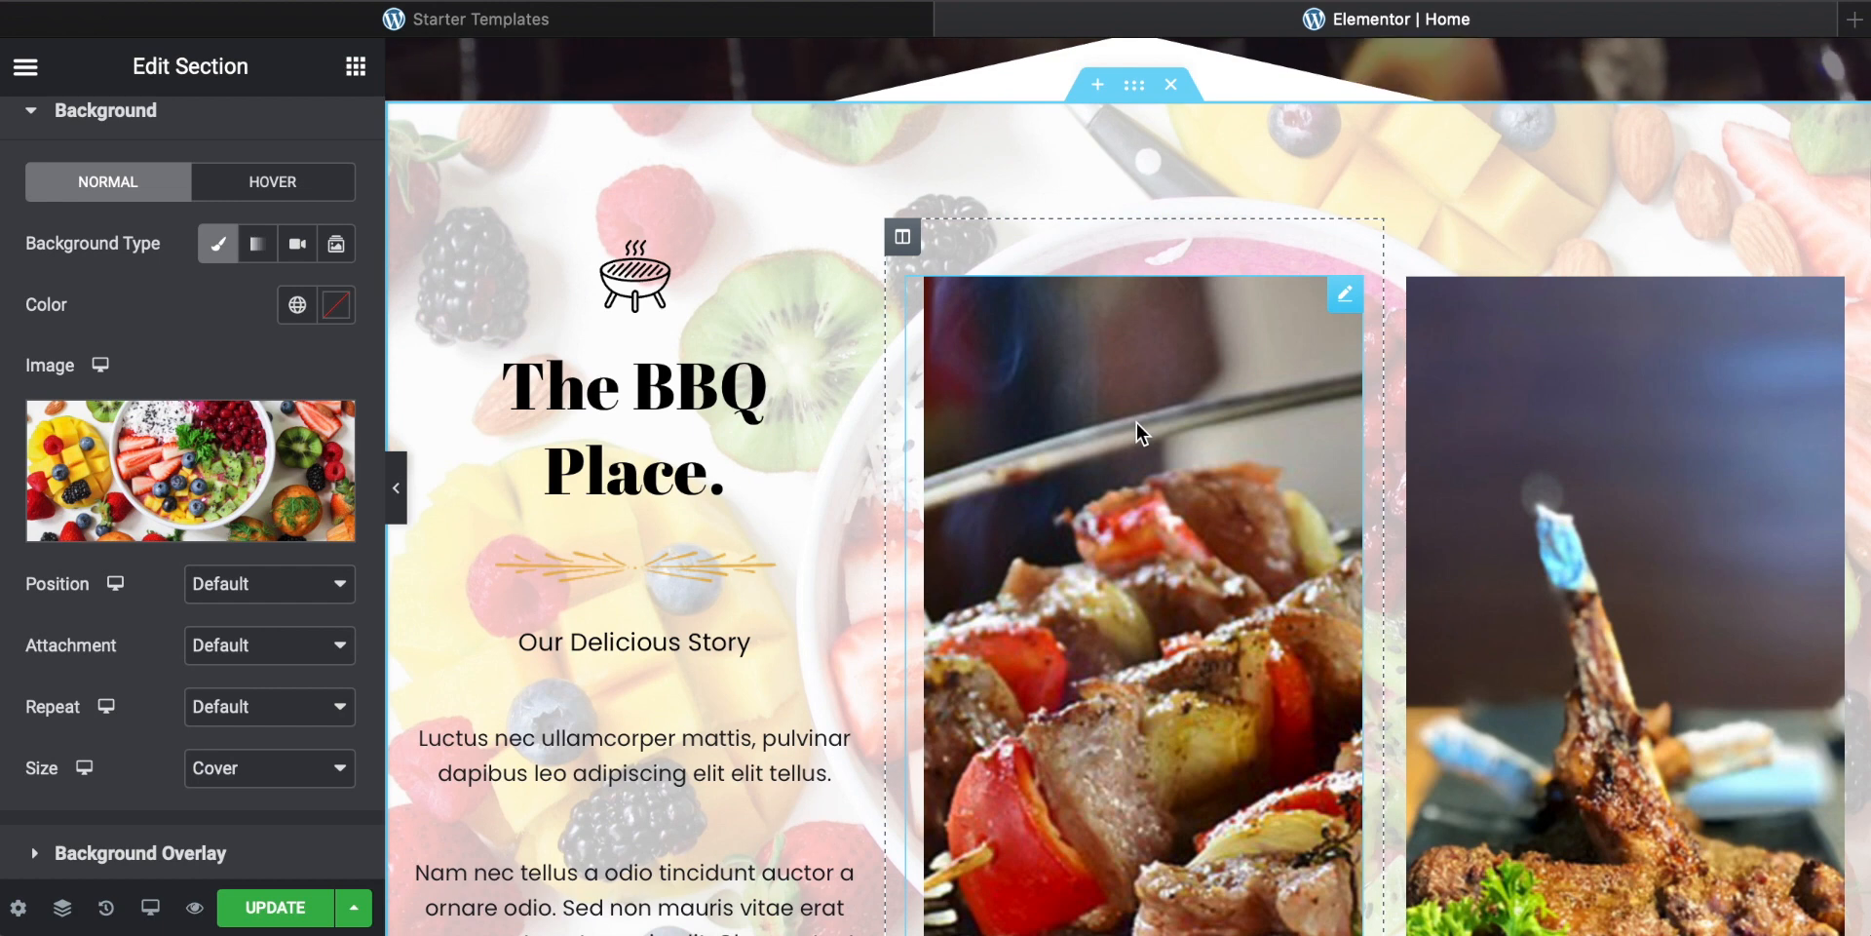
{"action": "scroll", "coordinate": [847, 175], "scroll_direction": "down", "scroll_amount": 1}
{"action": "scroll", "coordinate": [841, 252], "scroll_direction": "up", "scroll_amount": 4}
{"action": "scroll", "coordinate": [840, 250], "scroll_direction": "up", "scroll_amount": 6}
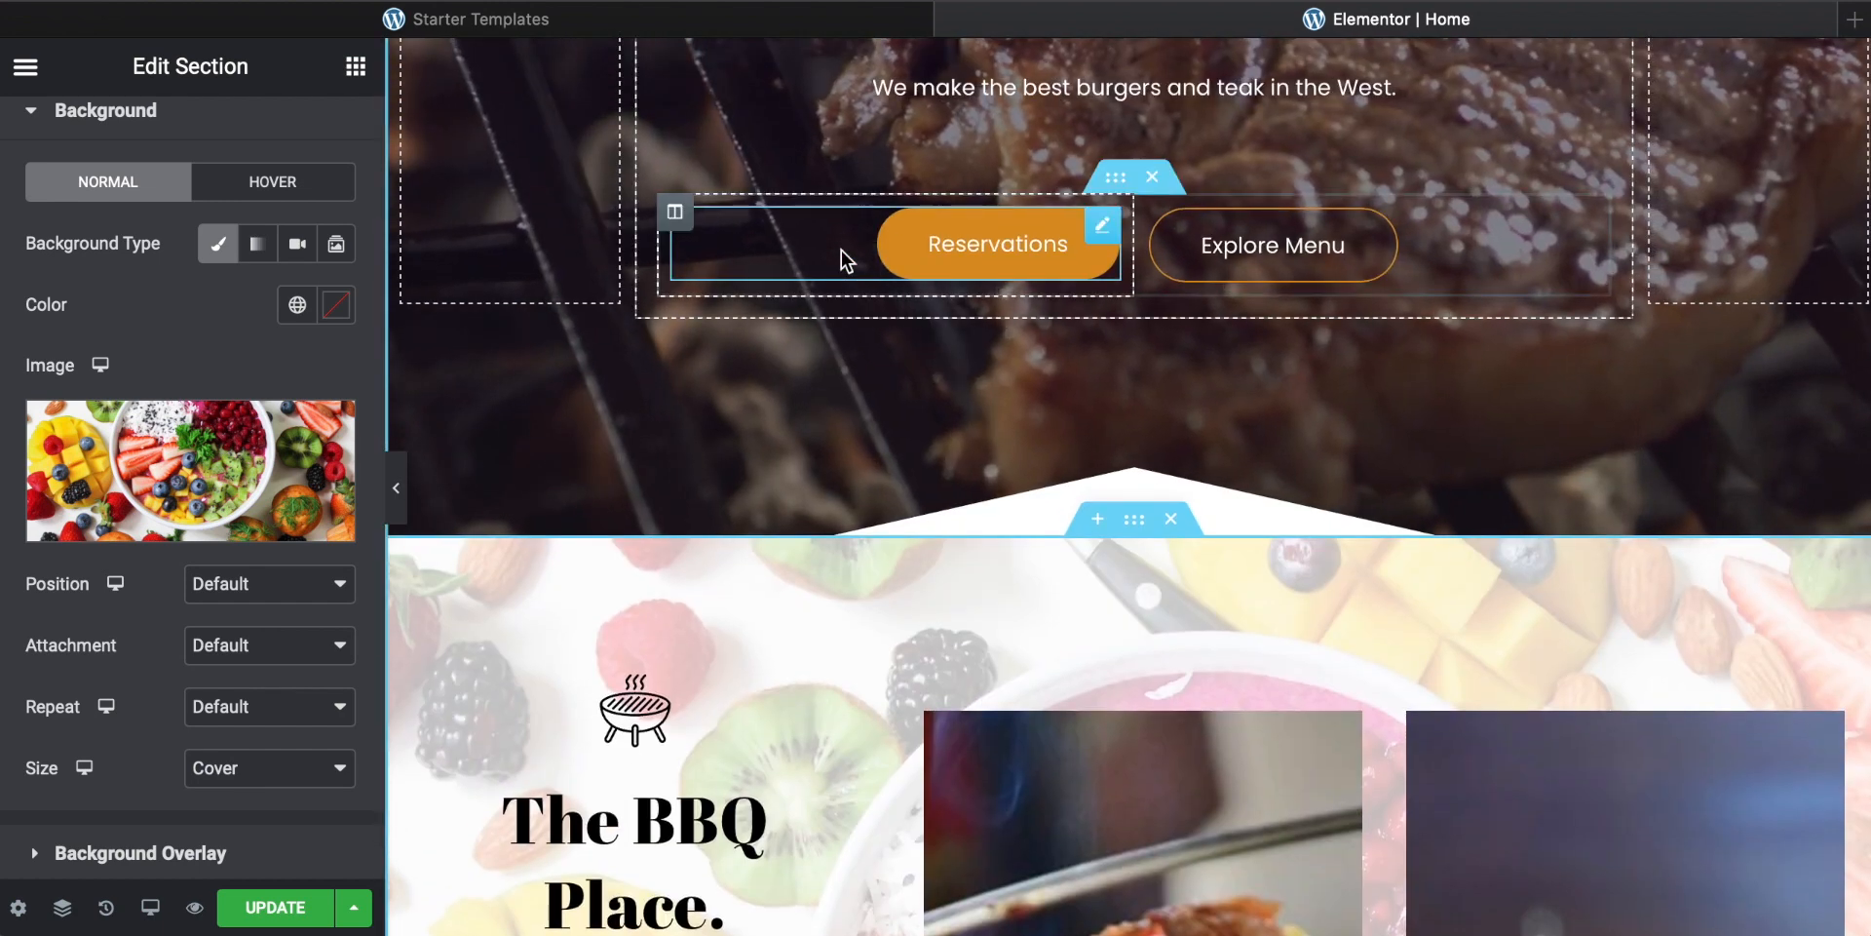
{"action": "scroll", "coordinate": [840, 250], "scroll_direction": "down", "scroll_amount": 9}
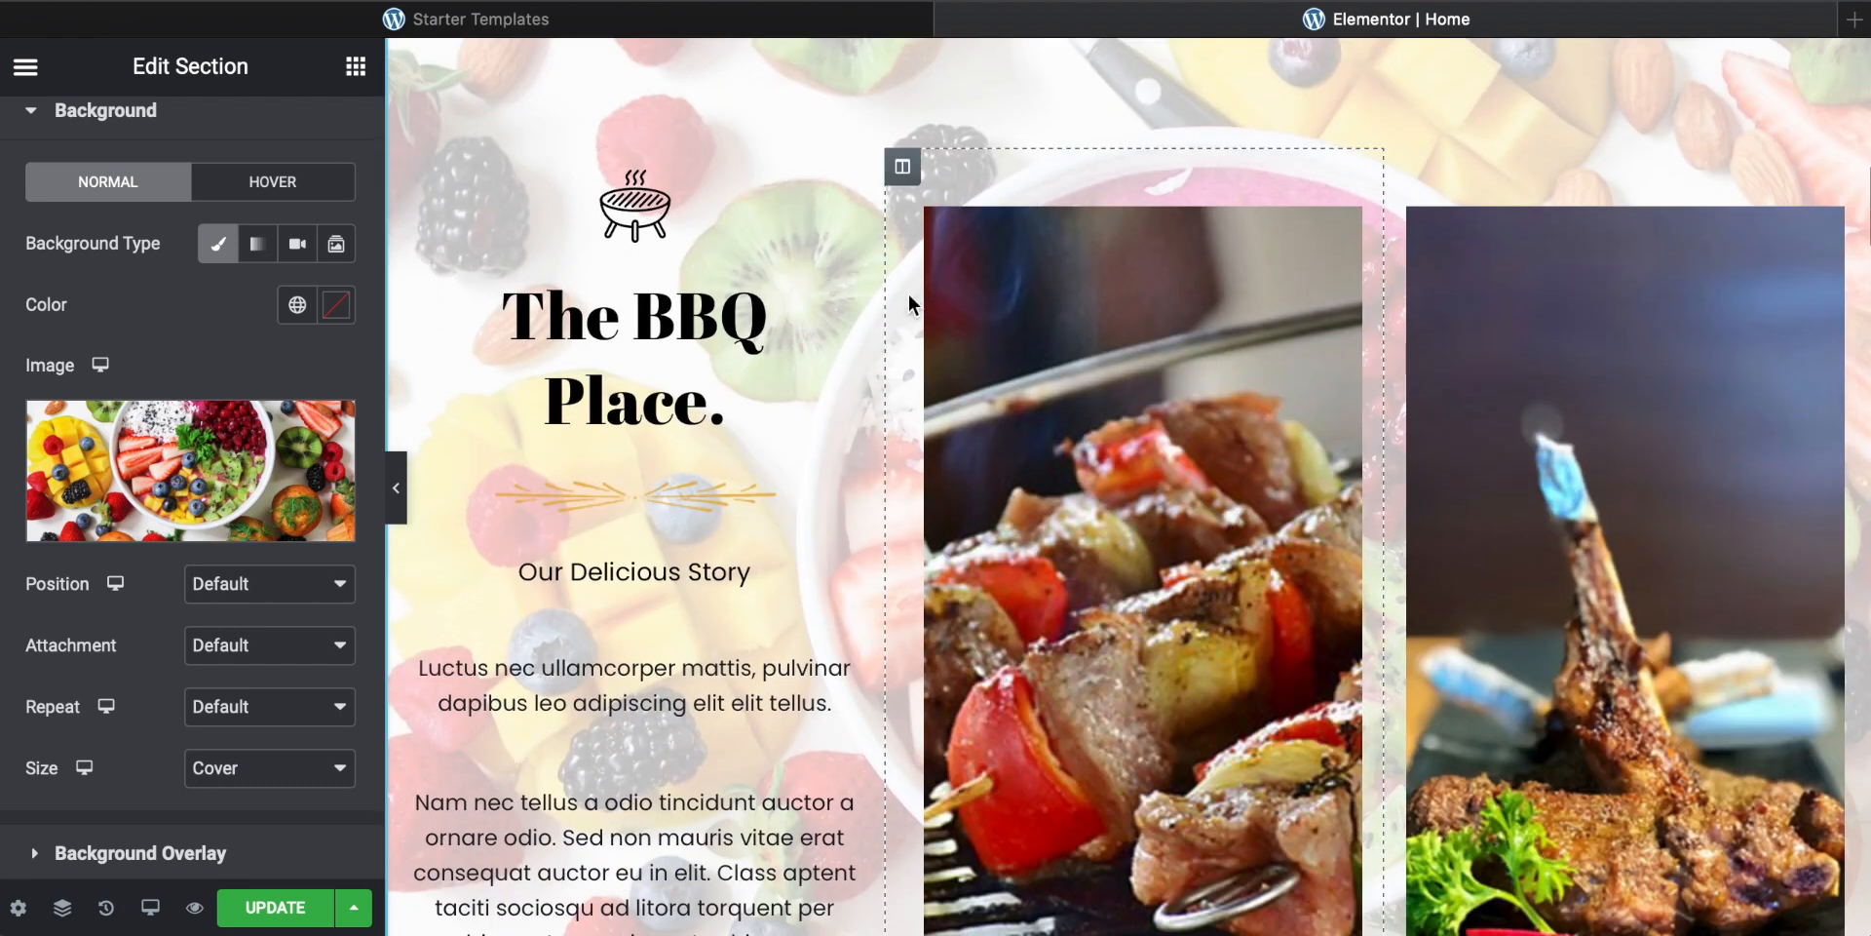
{"action": "scroll", "coordinate": [931, 302], "scroll_direction": "down", "scroll_amount": 3}
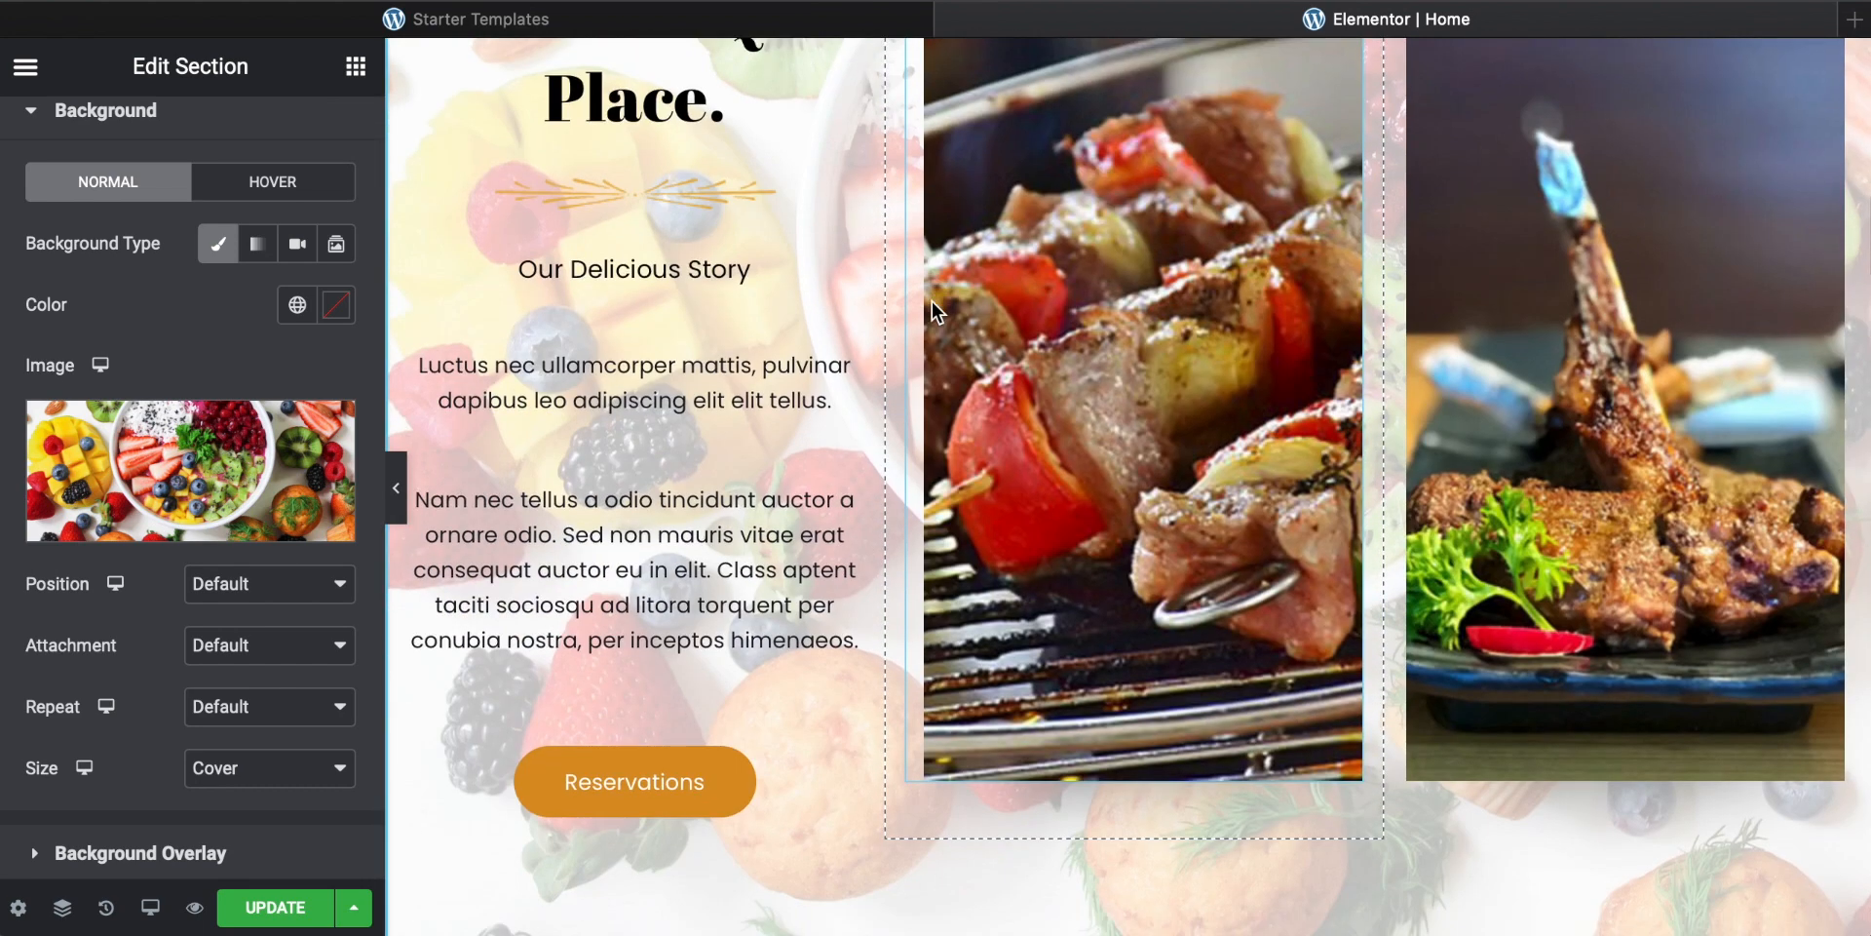
{"action": "scroll", "coordinate": [931, 301], "scroll_direction": "up", "scroll_amount": 10}
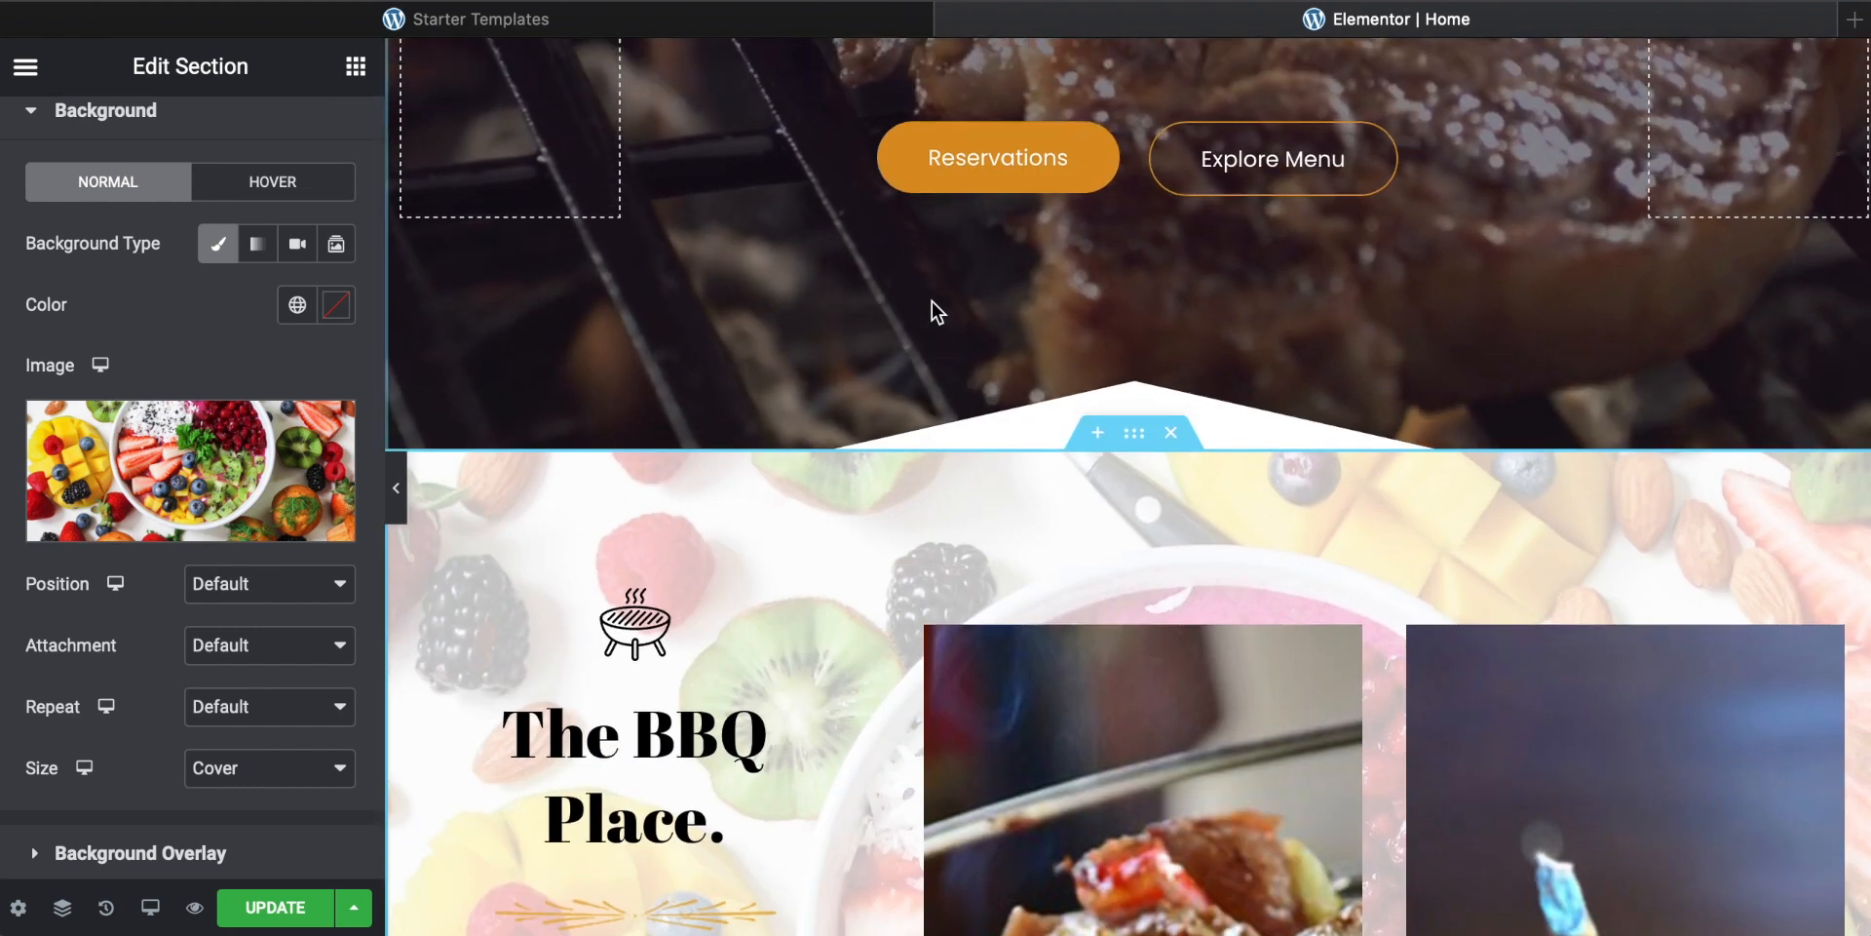
{"action": "scroll", "coordinate": [931, 301], "scroll_direction": "up", "scroll_amount": 3}
{"action": "scroll", "coordinate": [932, 302], "scroll_direction": "down", "scroll_amount": 2}
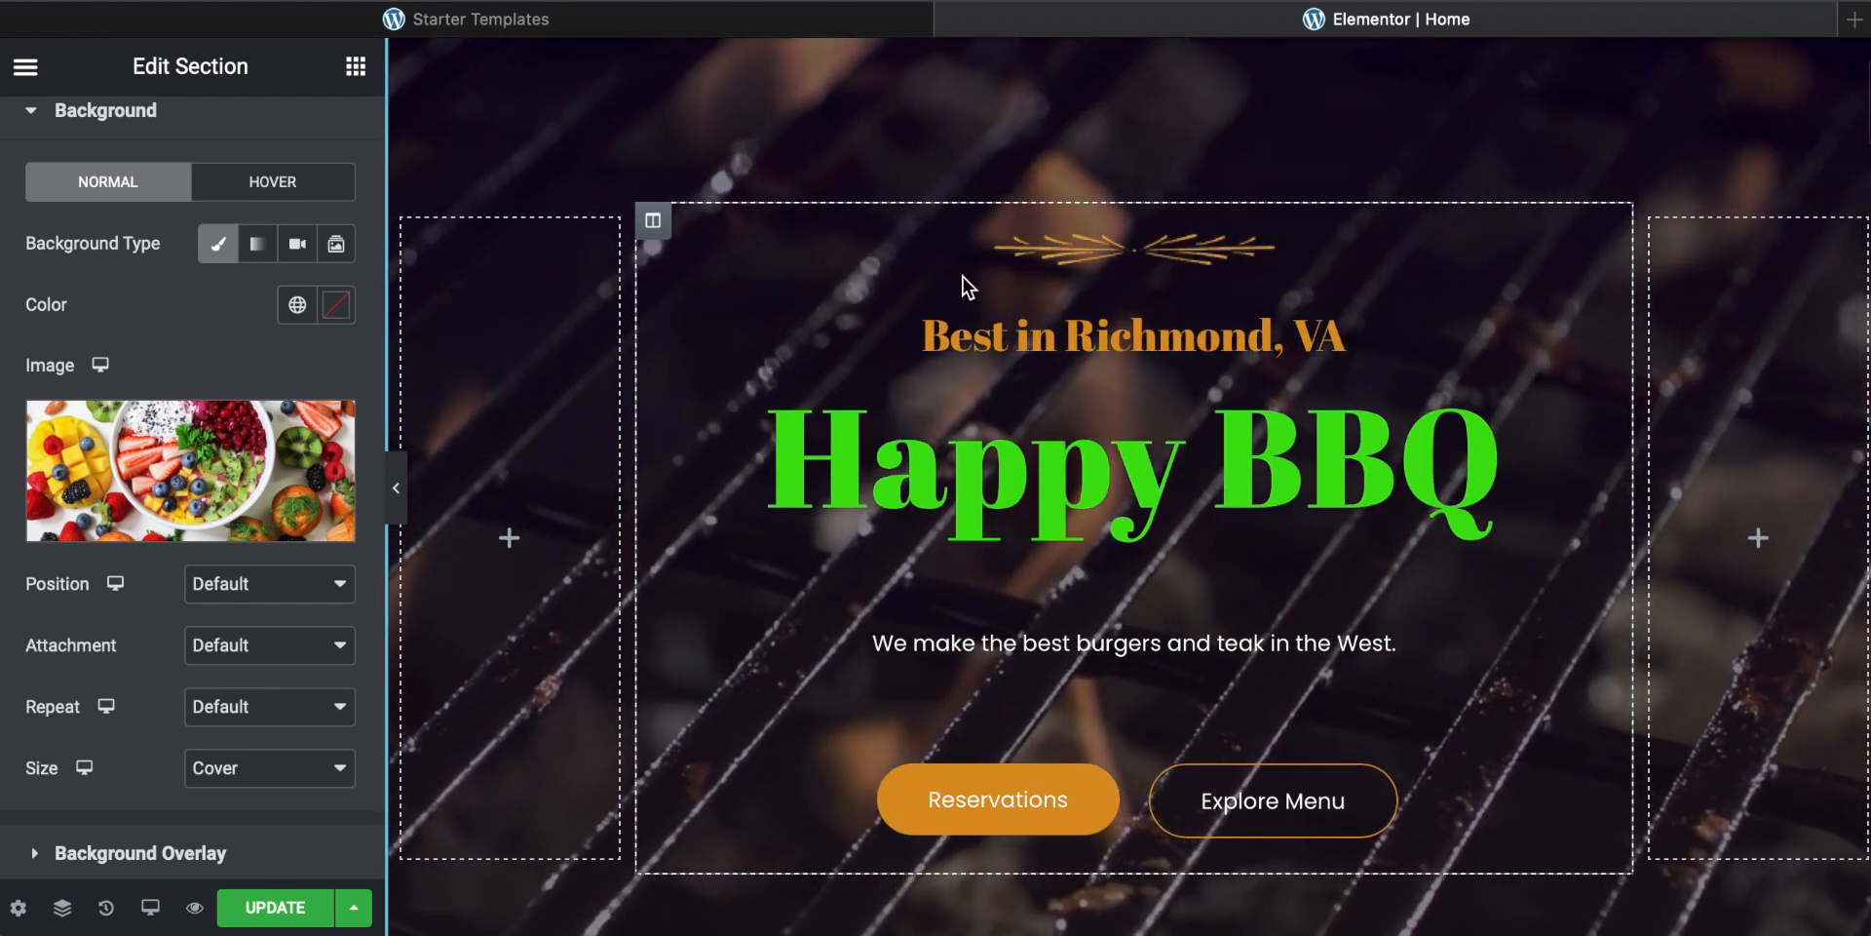
{"action": "scroll", "coordinate": [965, 288], "scroll_direction": "down", "scroll_amount": 5}
{"action": "scroll", "coordinate": [965, 287], "scroll_direction": "down", "scroll_amount": 2}
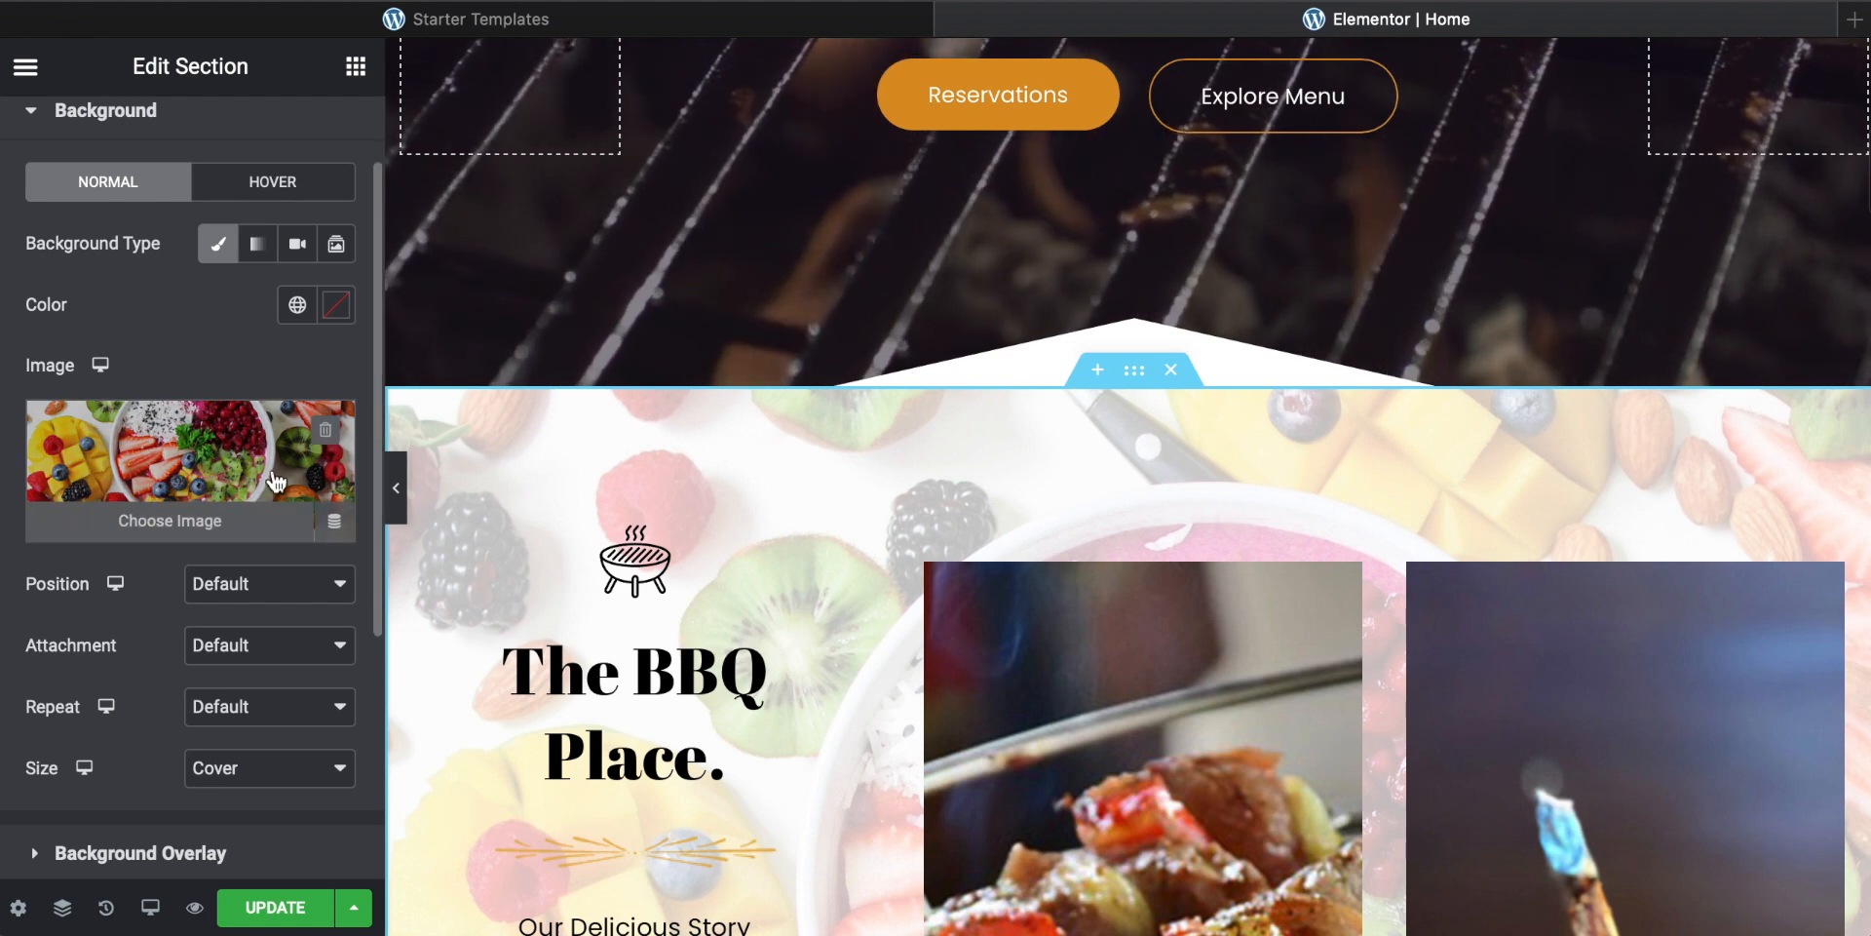
{"action": "scroll", "coordinate": [853, 536], "scroll_direction": "up", "scroll_amount": 8}
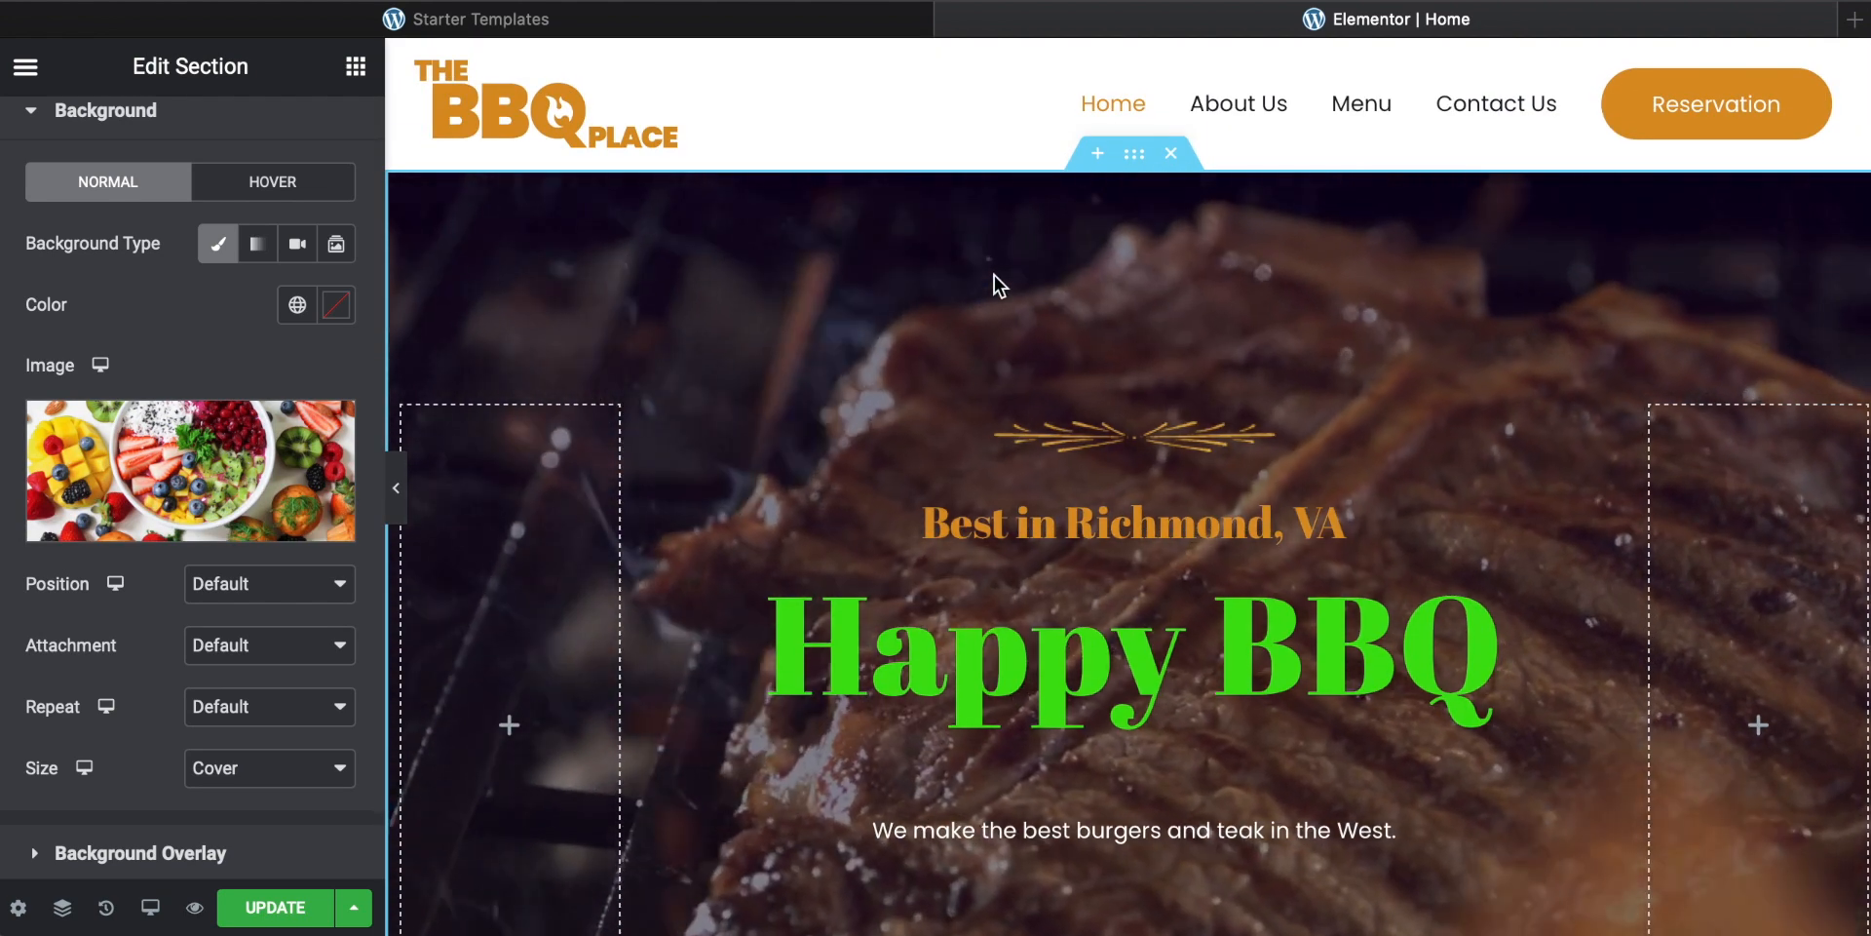
{"action": "scroll", "coordinate": [830, 341], "scroll_direction": "down", "scroll_amount": 3}
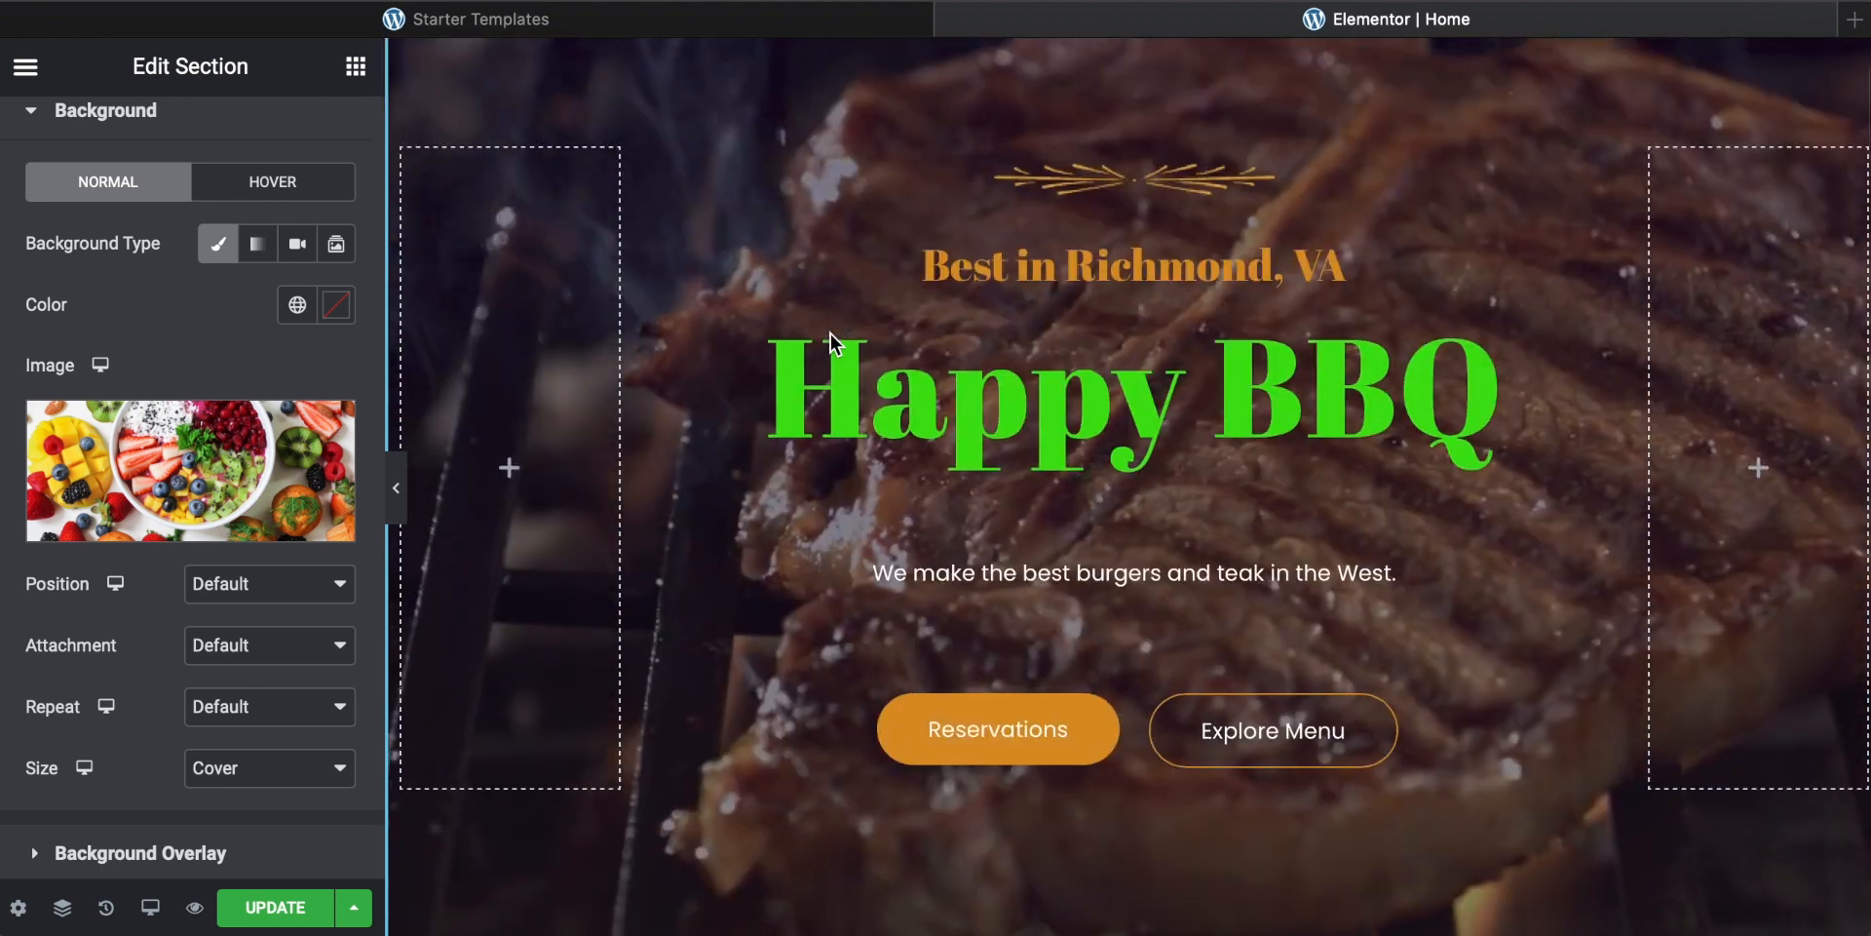
{"action": "scroll", "coordinate": [831, 336], "scroll_direction": "up", "scroll_amount": 1}
{"action": "scroll", "coordinate": [830, 335], "scroll_direction": "up", "scroll_amount": 1}
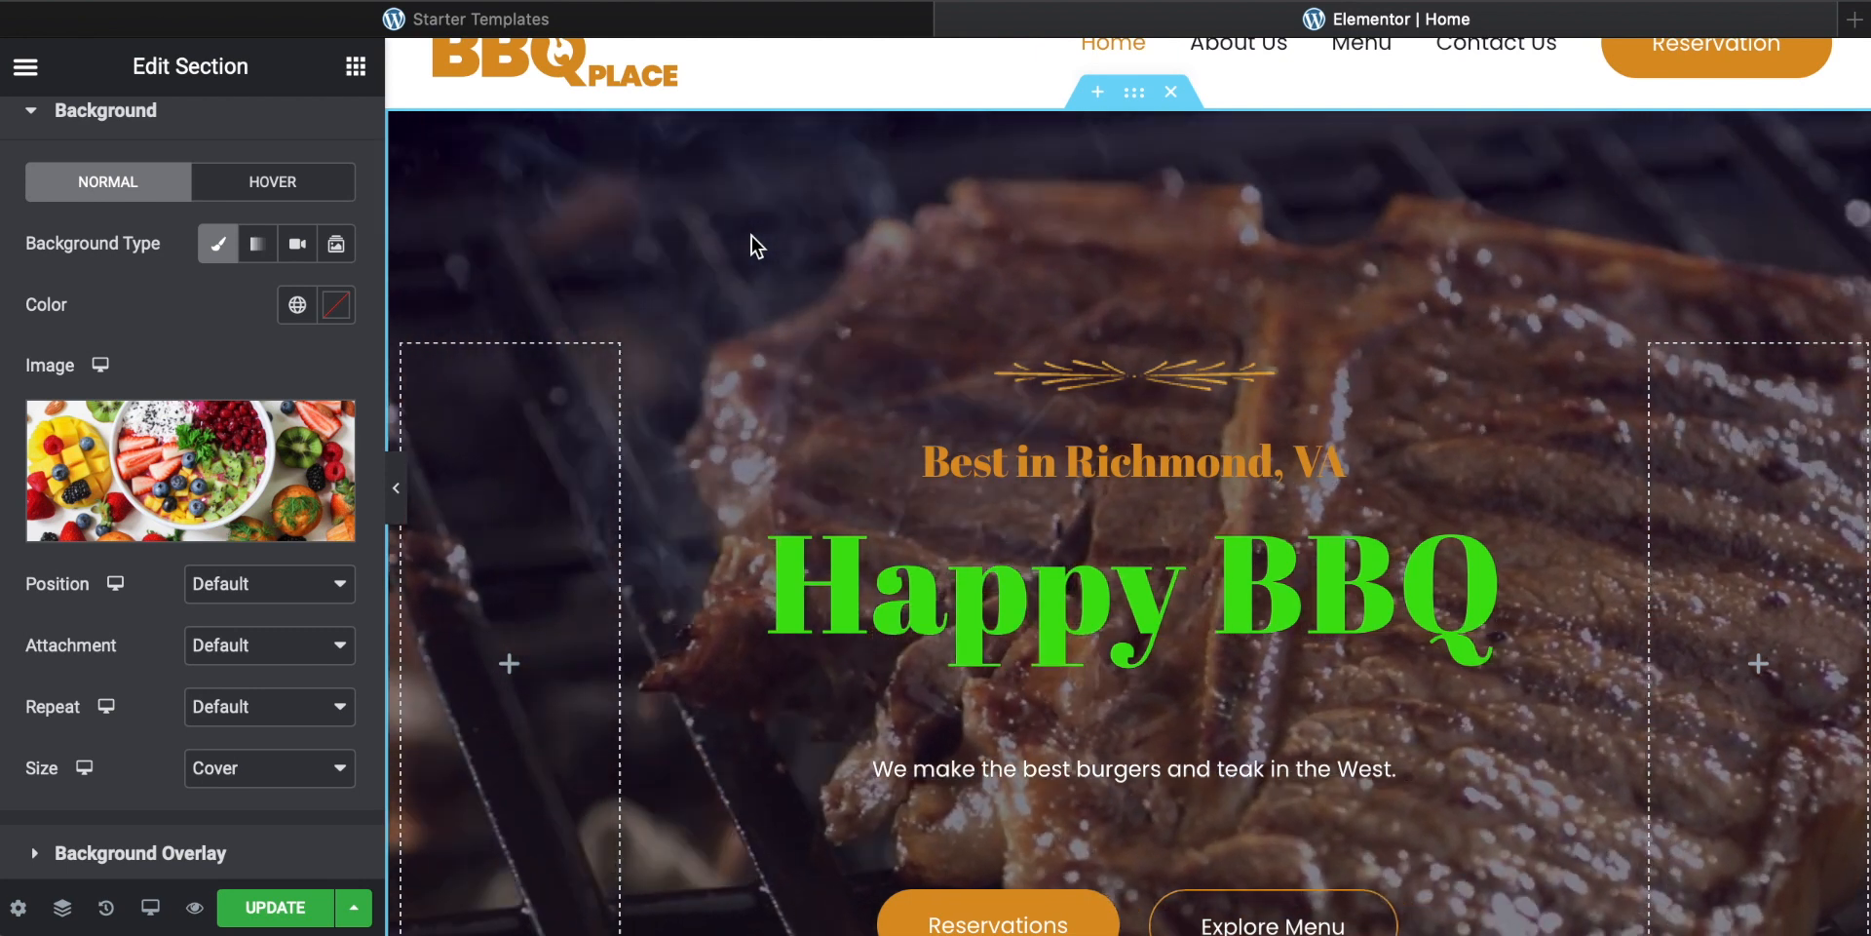
Step: Replace the hero section's background video link with a newly pasted YouTube video URL
{"action": "scroll", "coordinate": [751, 236], "scroll_direction": "up", "scroll_amount": 1}
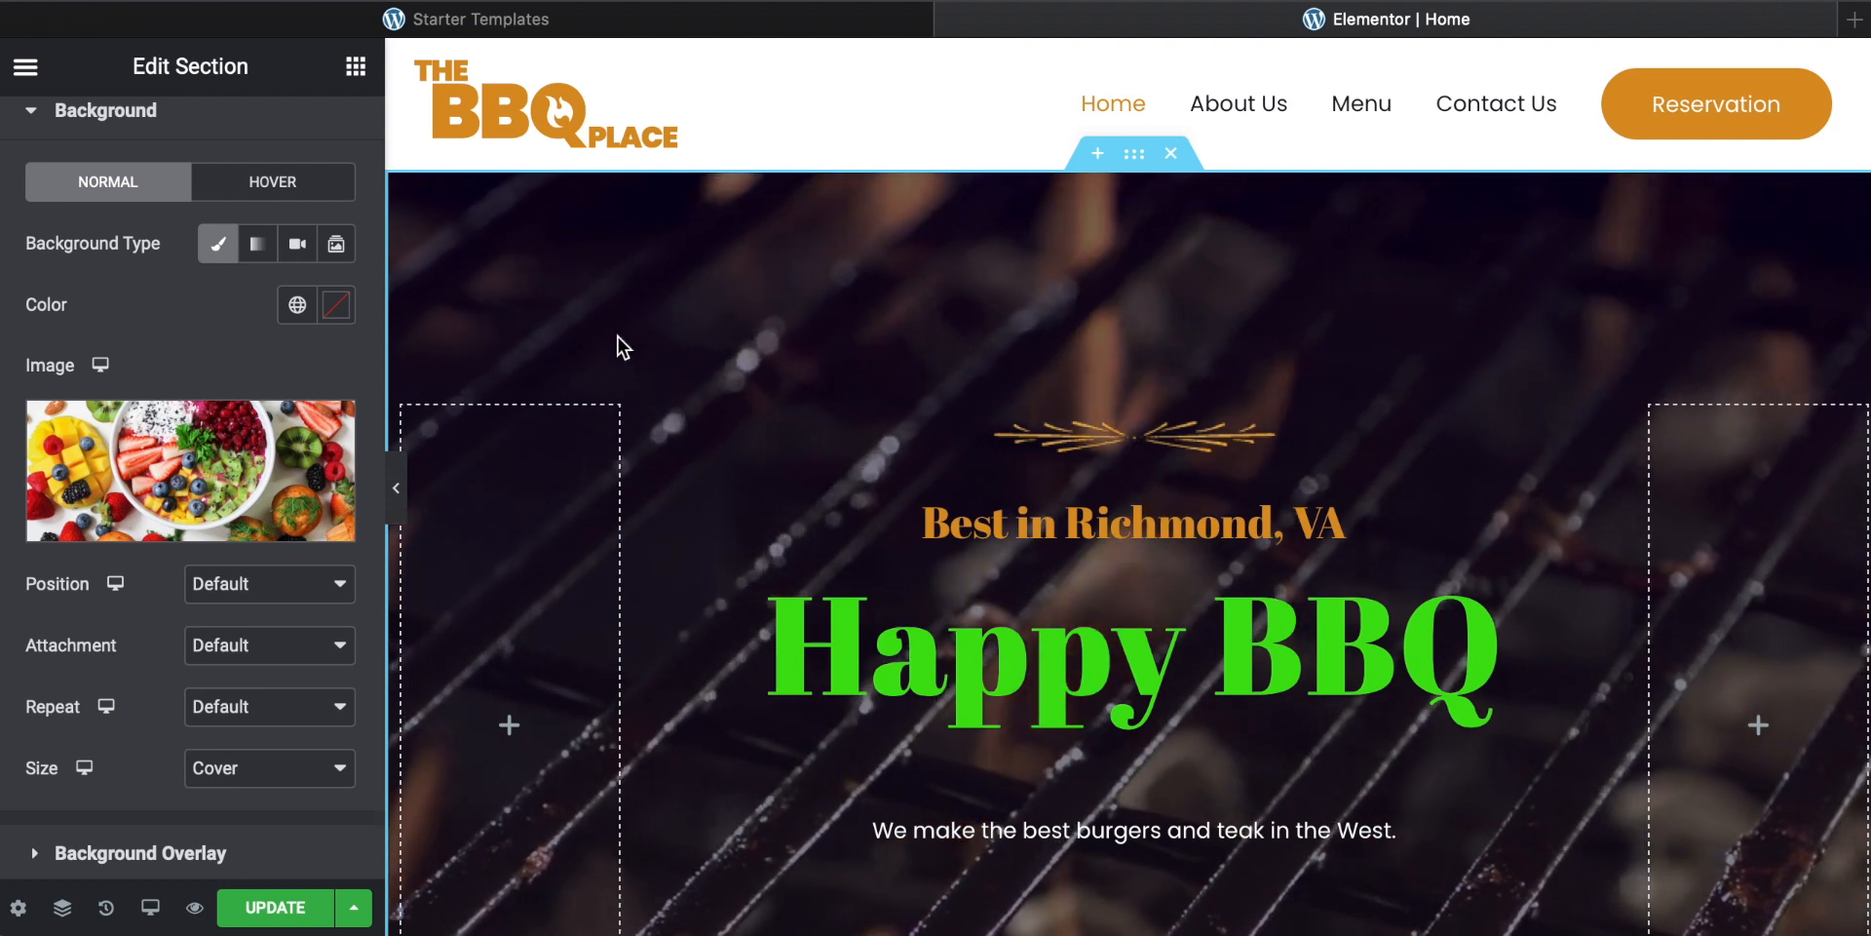
{"action": "right_click", "coordinate": [638, 256]}
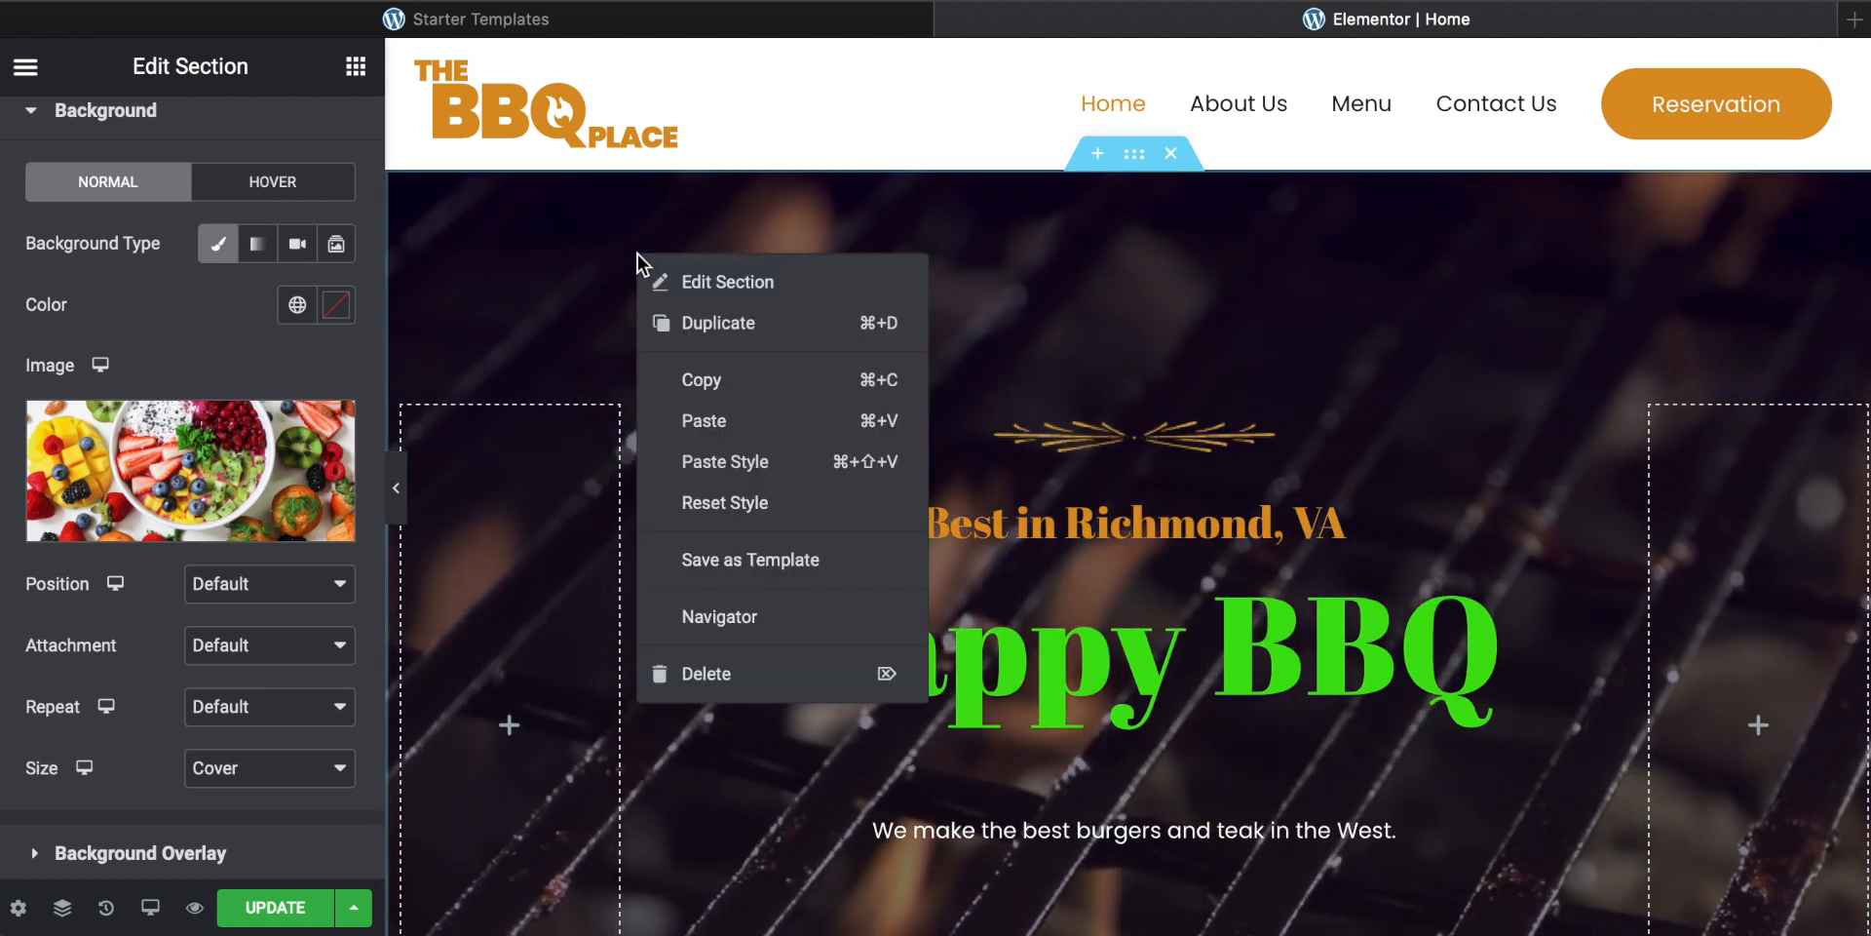
{"action": "left_click", "coordinate": [696, 283]}
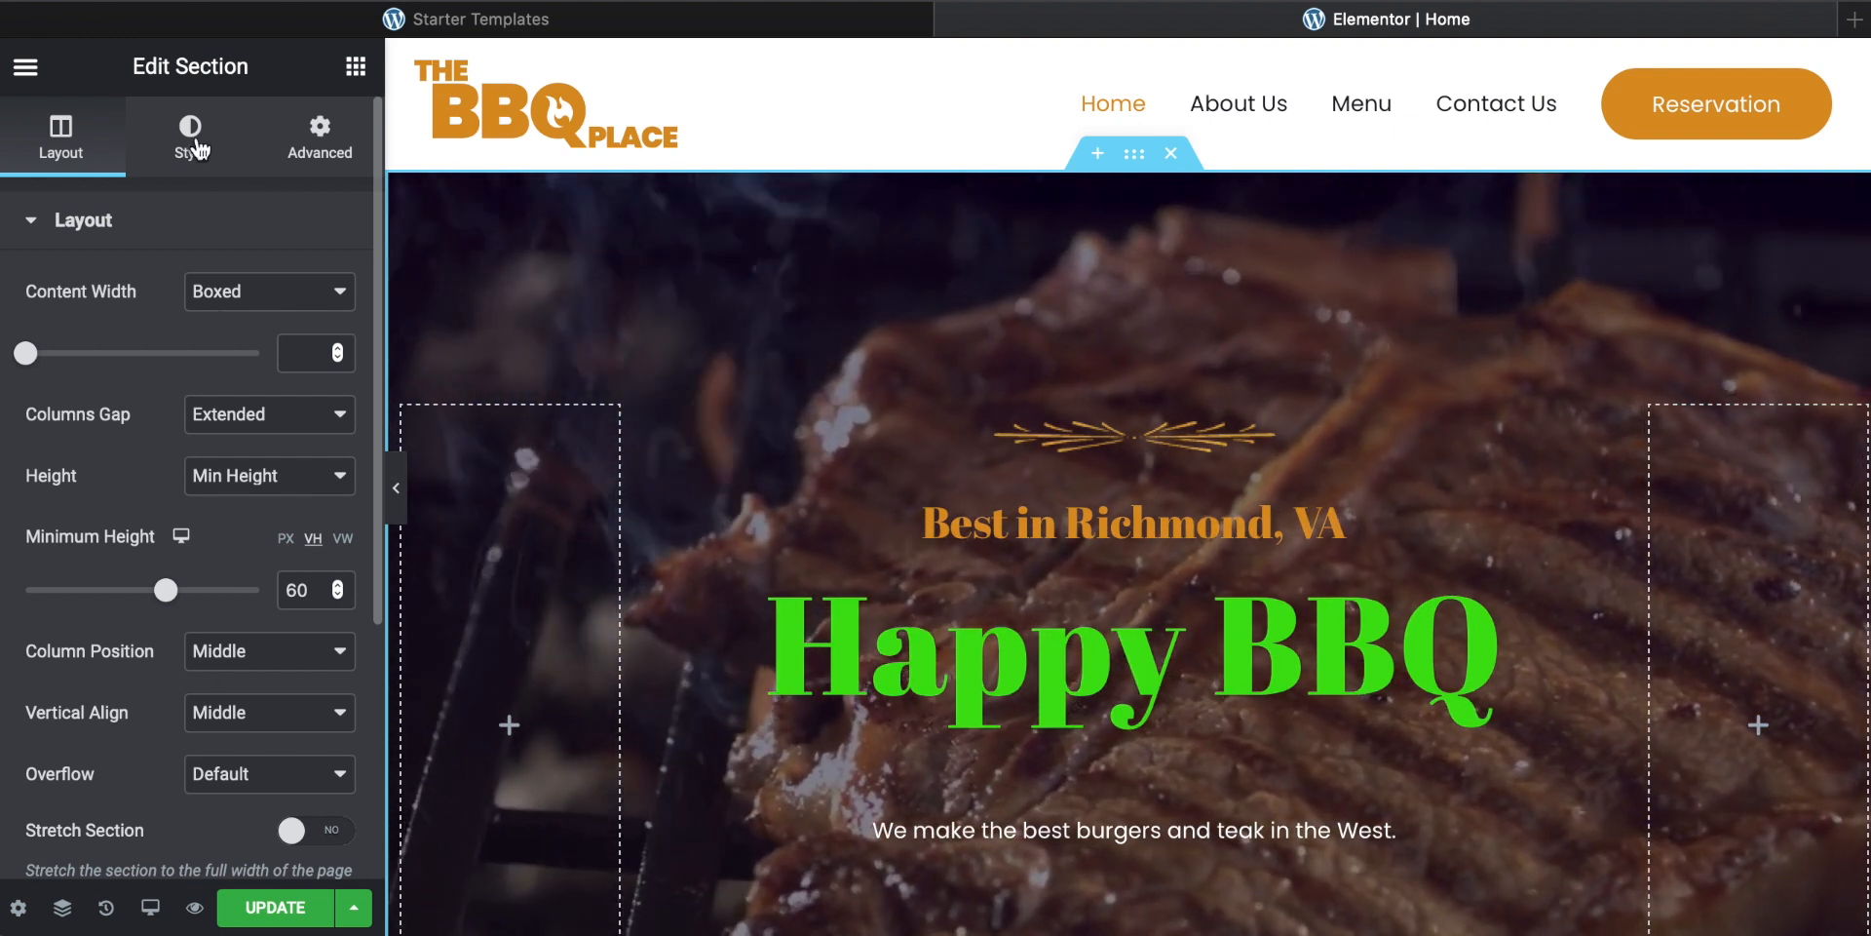
{"action": "left_click", "coordinate": [195, 144]}
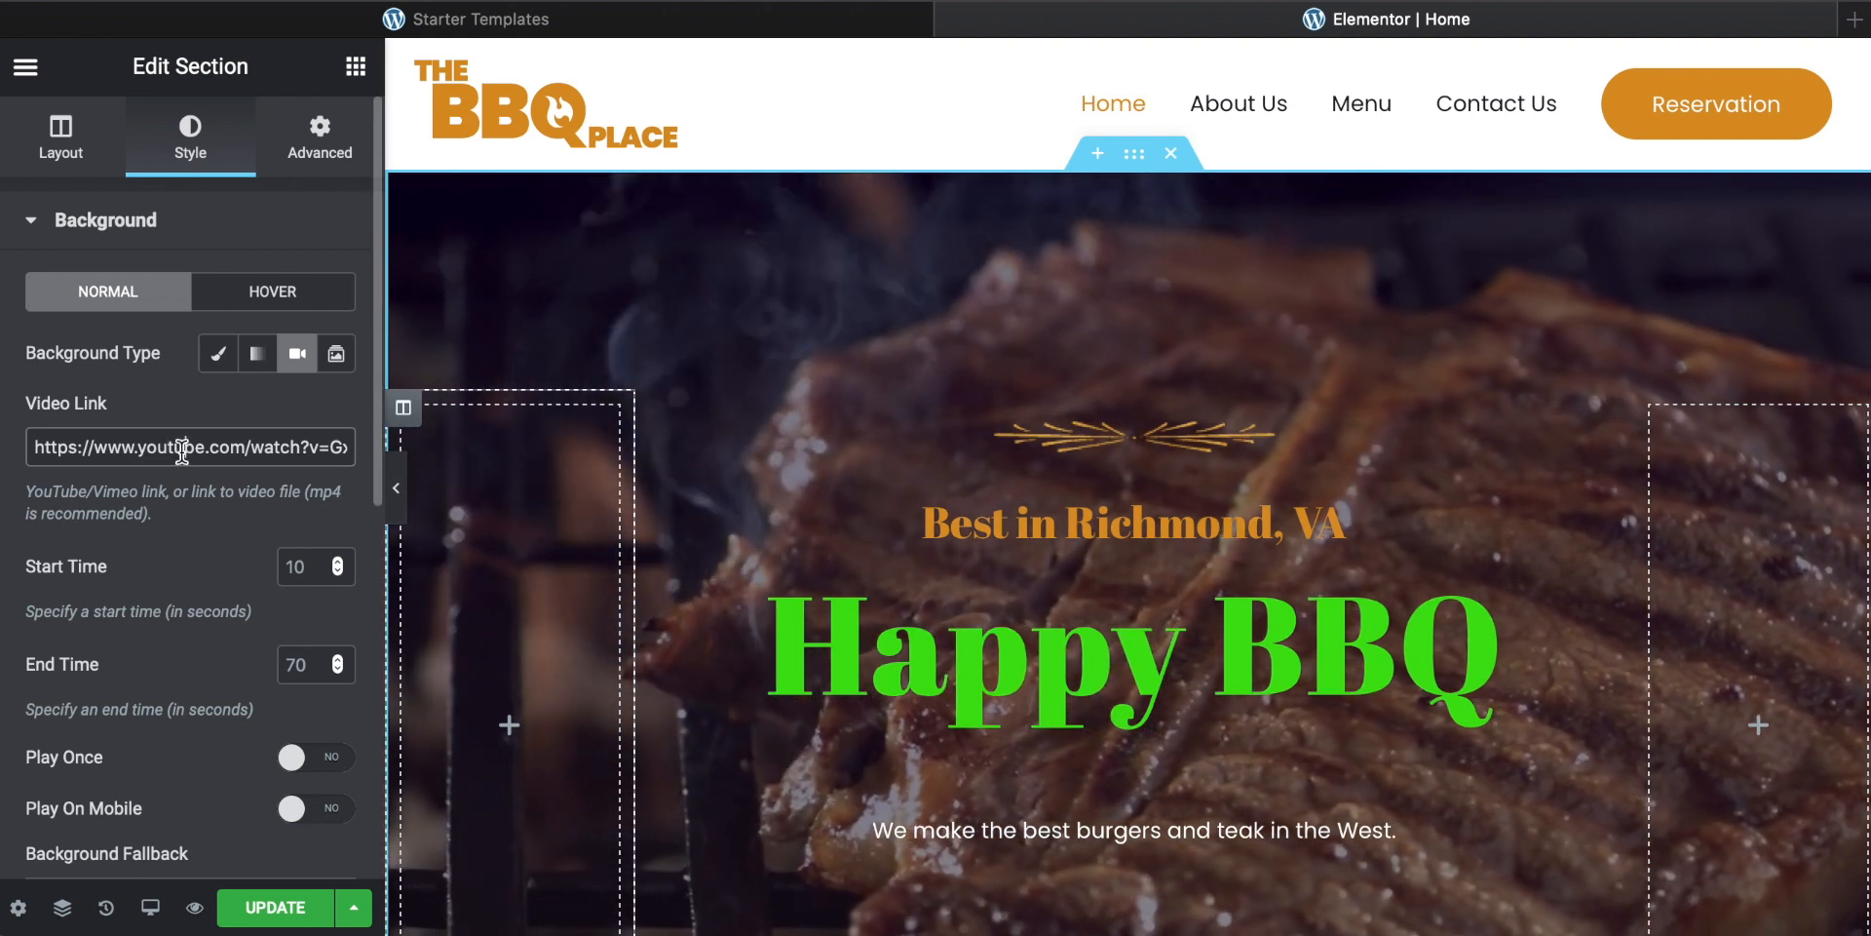
{"action": "triple_click", "coordinate": [182, 450]}
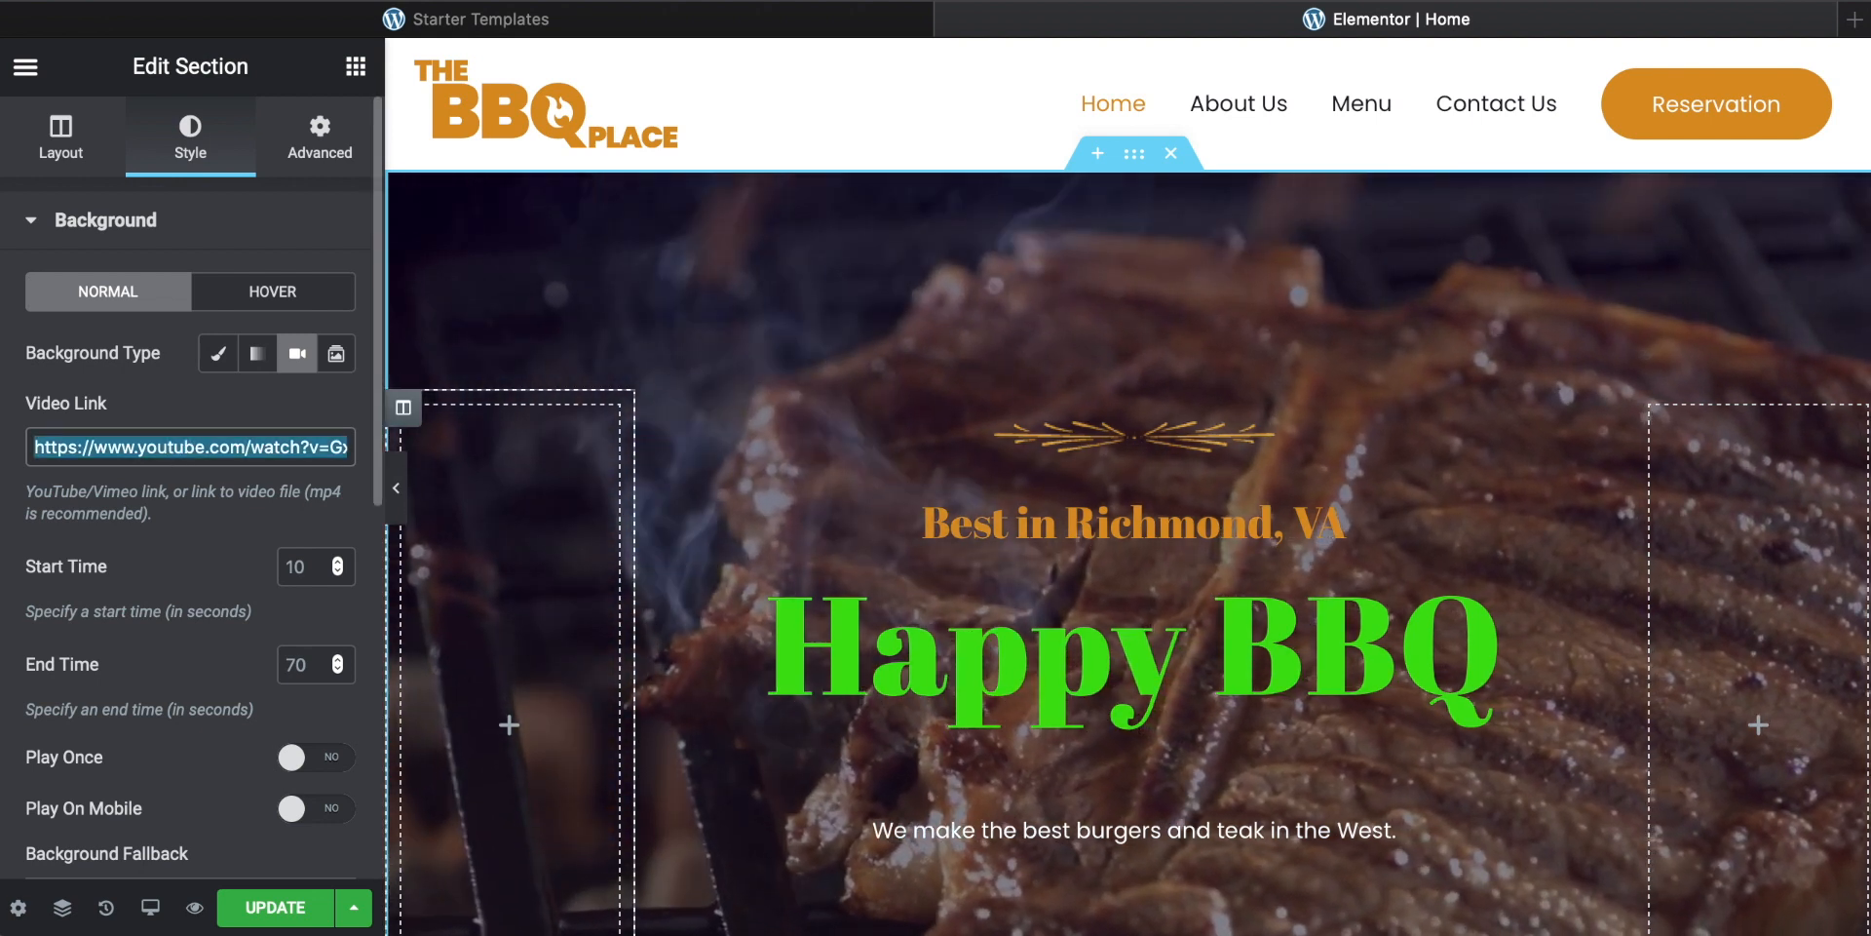
{"action": "key", "text": "ctrl+v"}
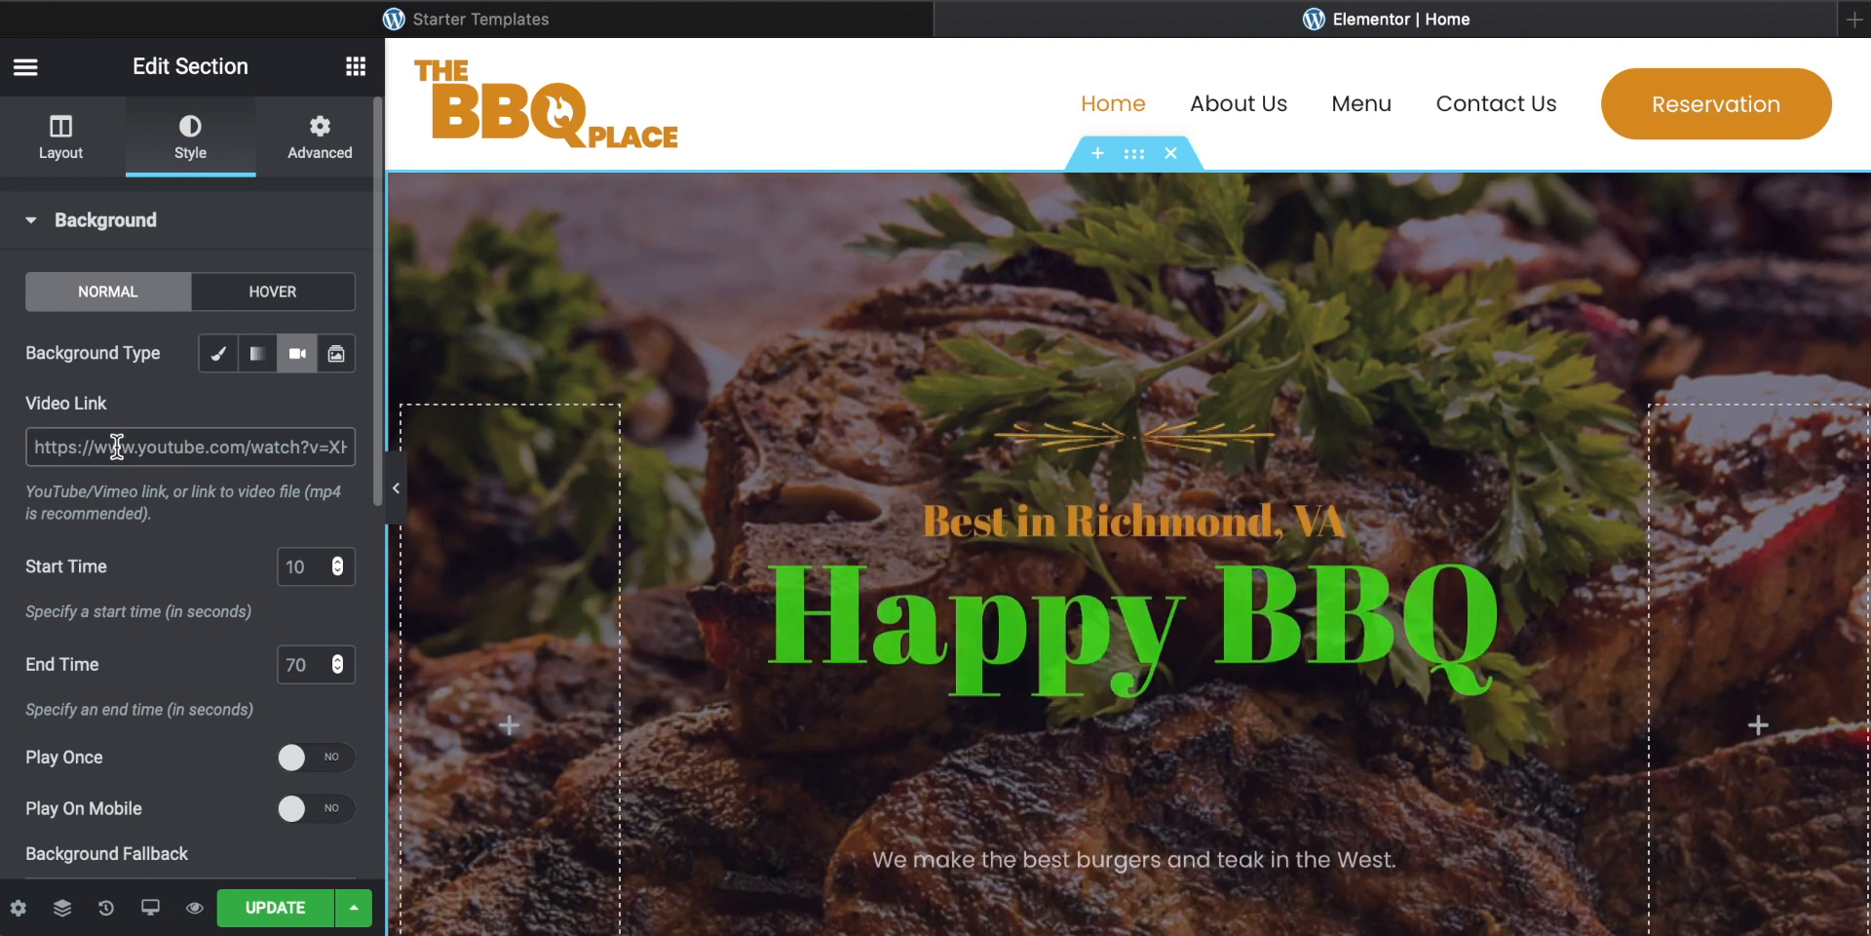
{"action": "key", "text": "super+v"}
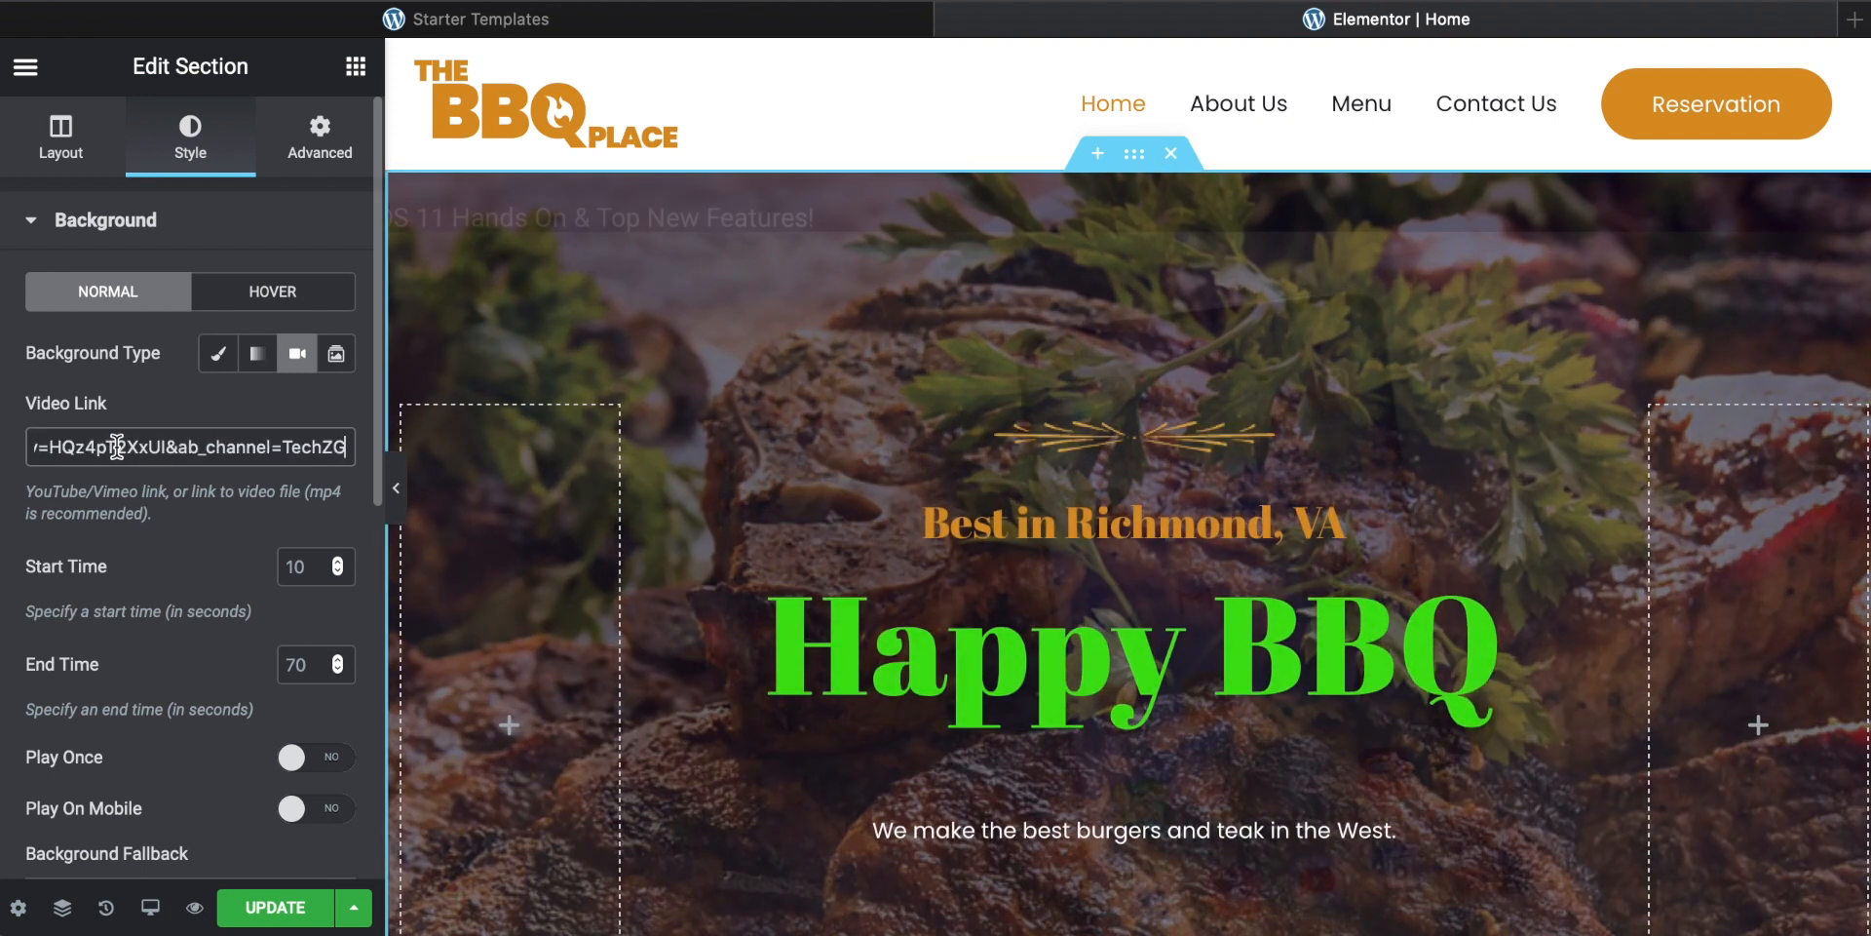
Step: Set the hero background video's end time to 20 seconds
{"action": "scroll", "coordinate": [195, 526], "scroll_direction": "down", "scroll_amount": 1}
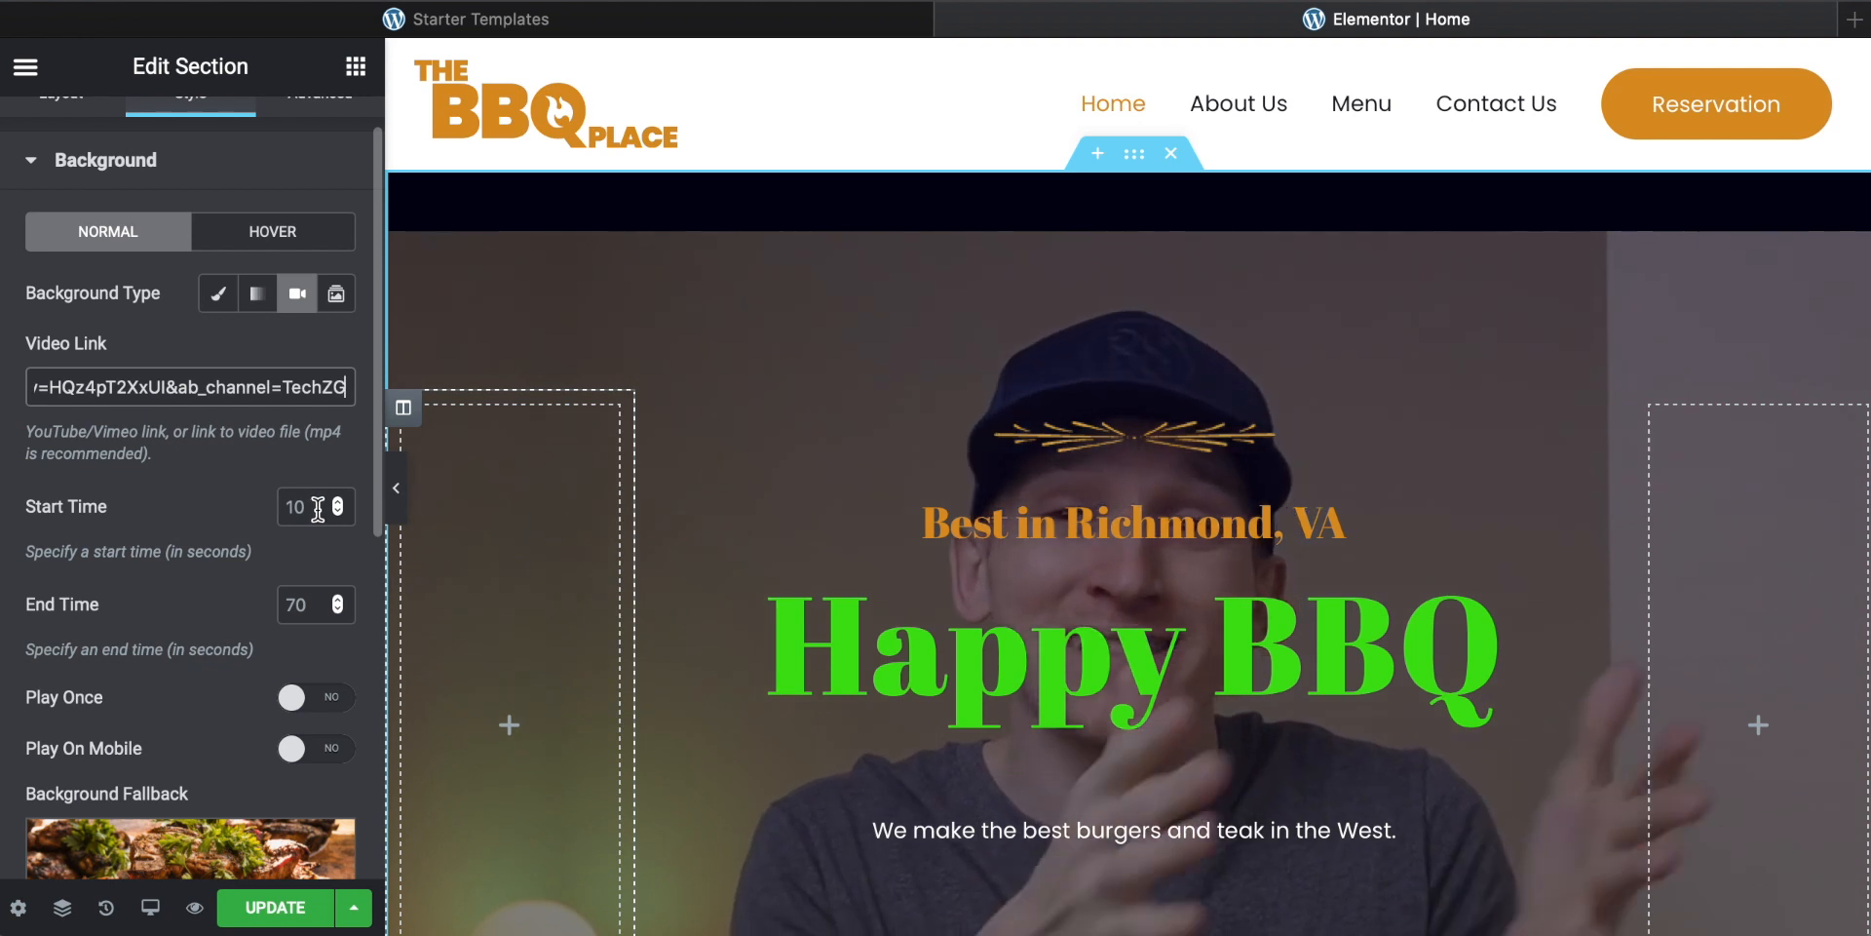
{"action": "scroll", "coordinate": [910, 339], "scroll_direction": "down", "scroll_amount": 2}
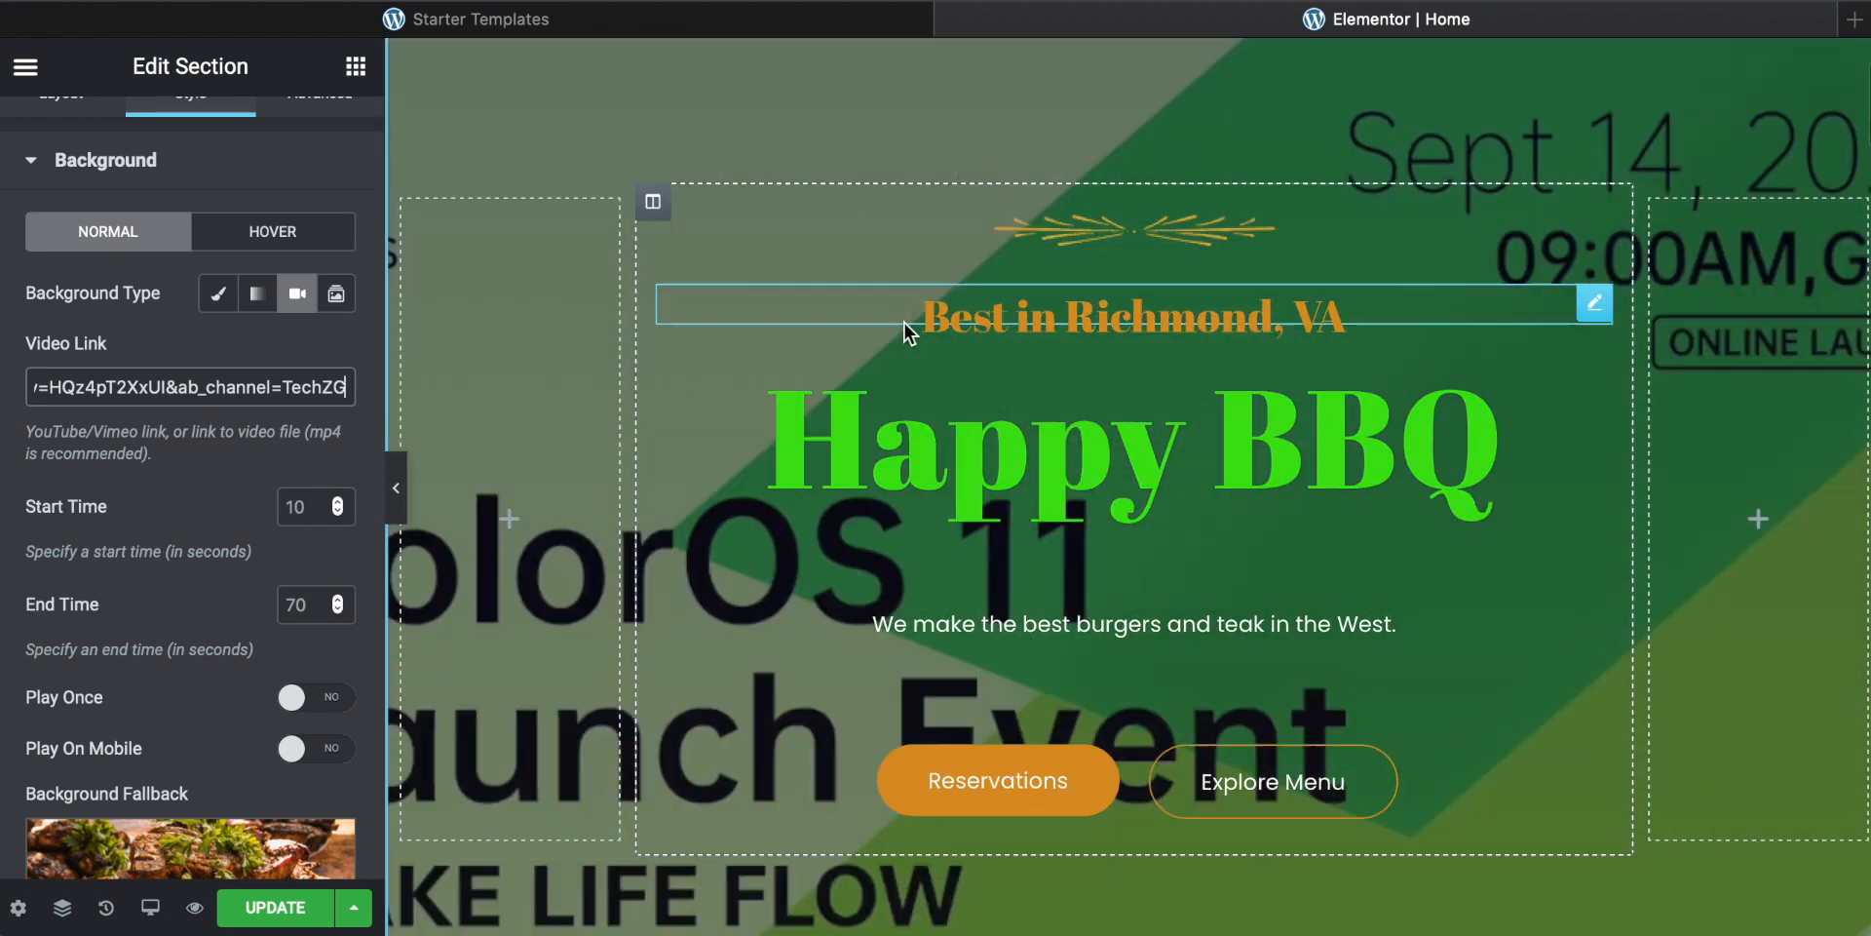
{"action": "scroll", "coordinate": [777, 376], "scroll_direction": "up", "scroll_amount": 2}
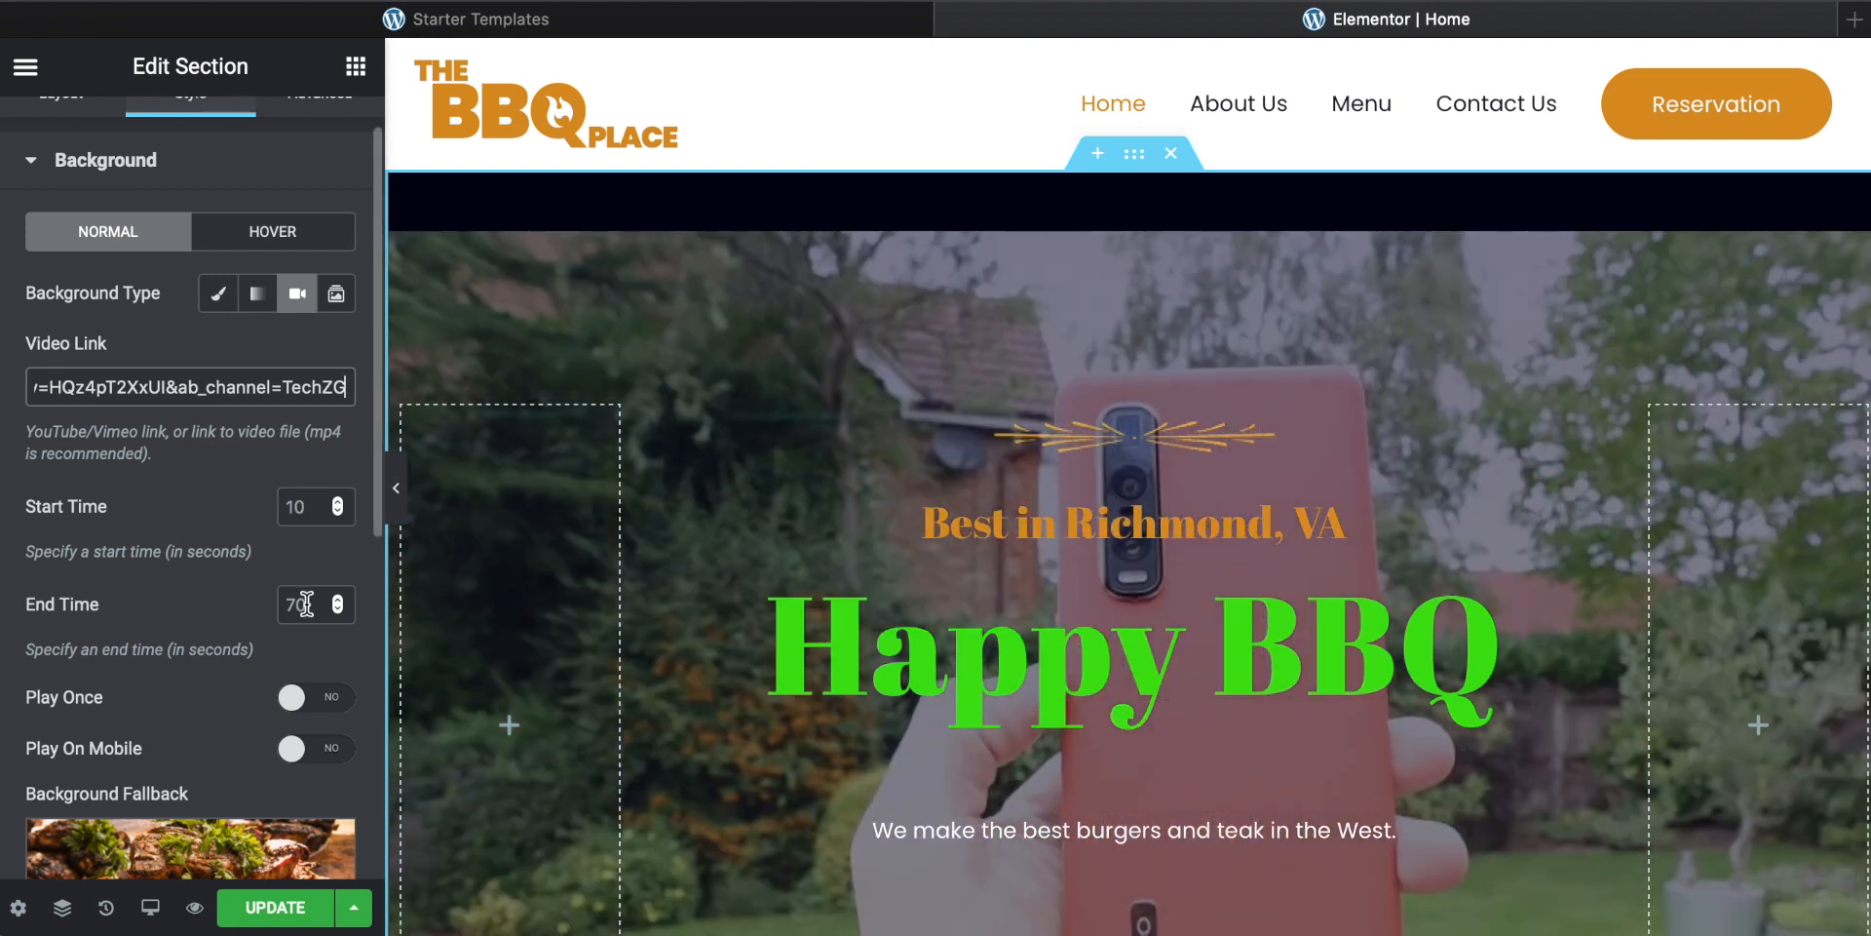
{"action": "left_click", "coordinate": [96, 626]}
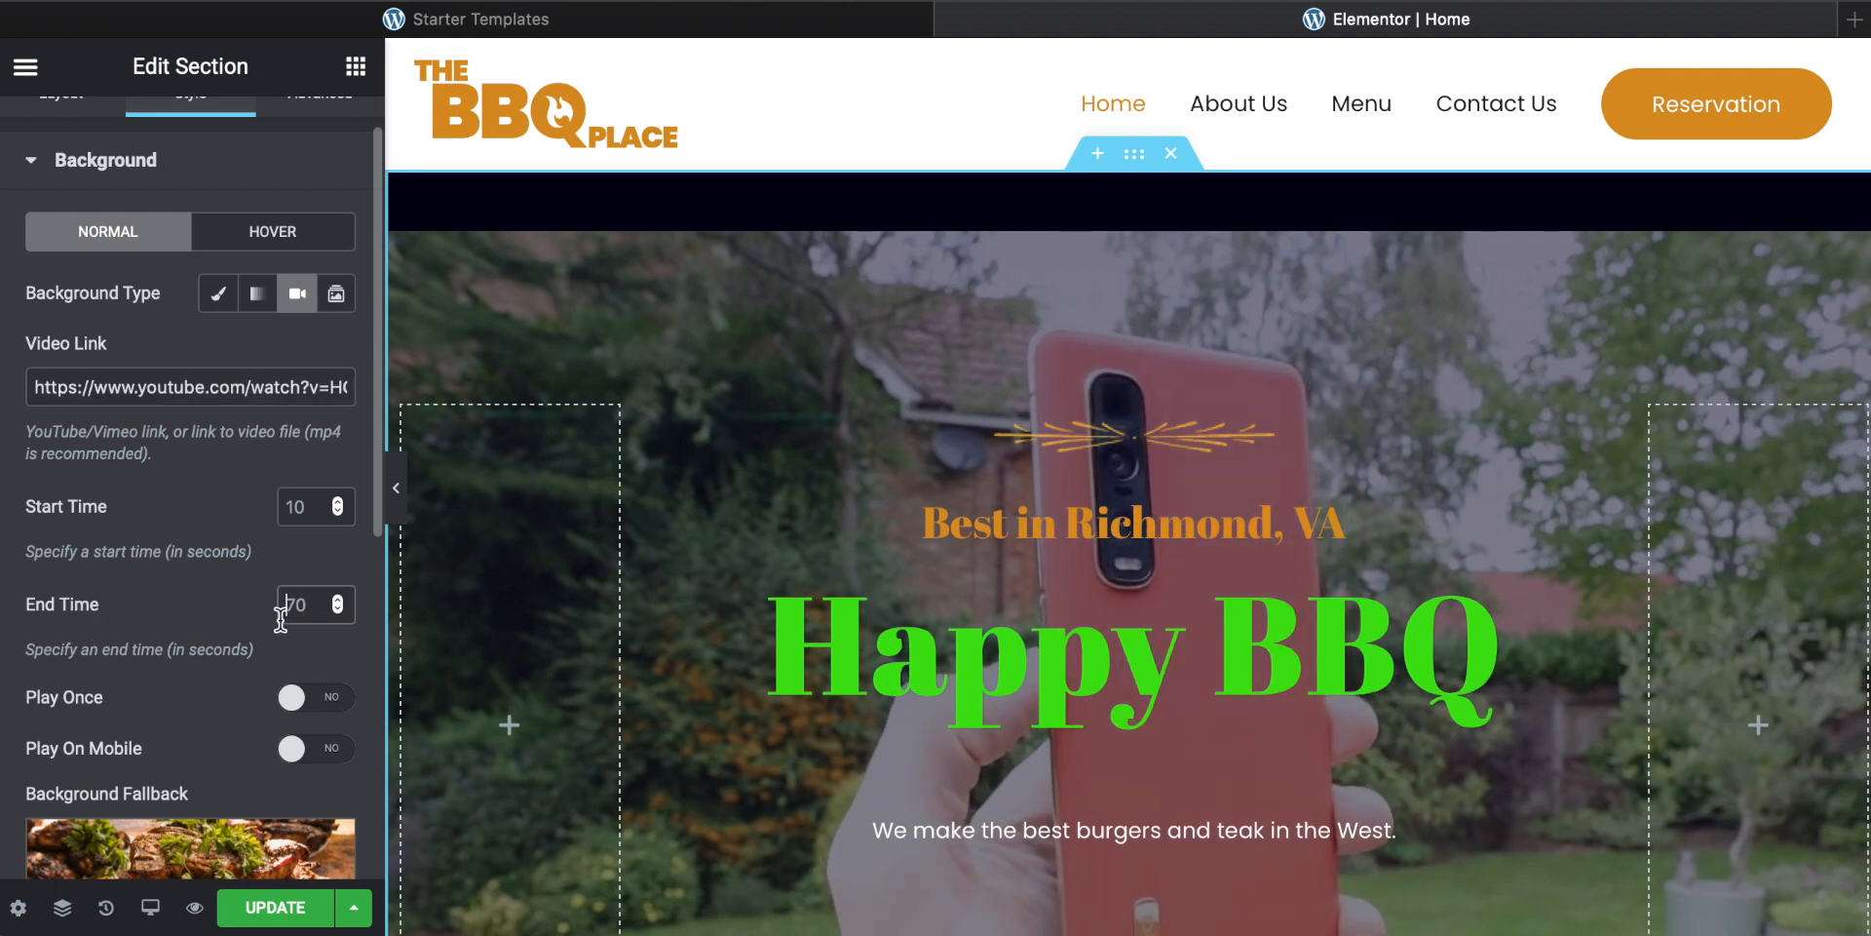
{"action": "type", "text": "20"}
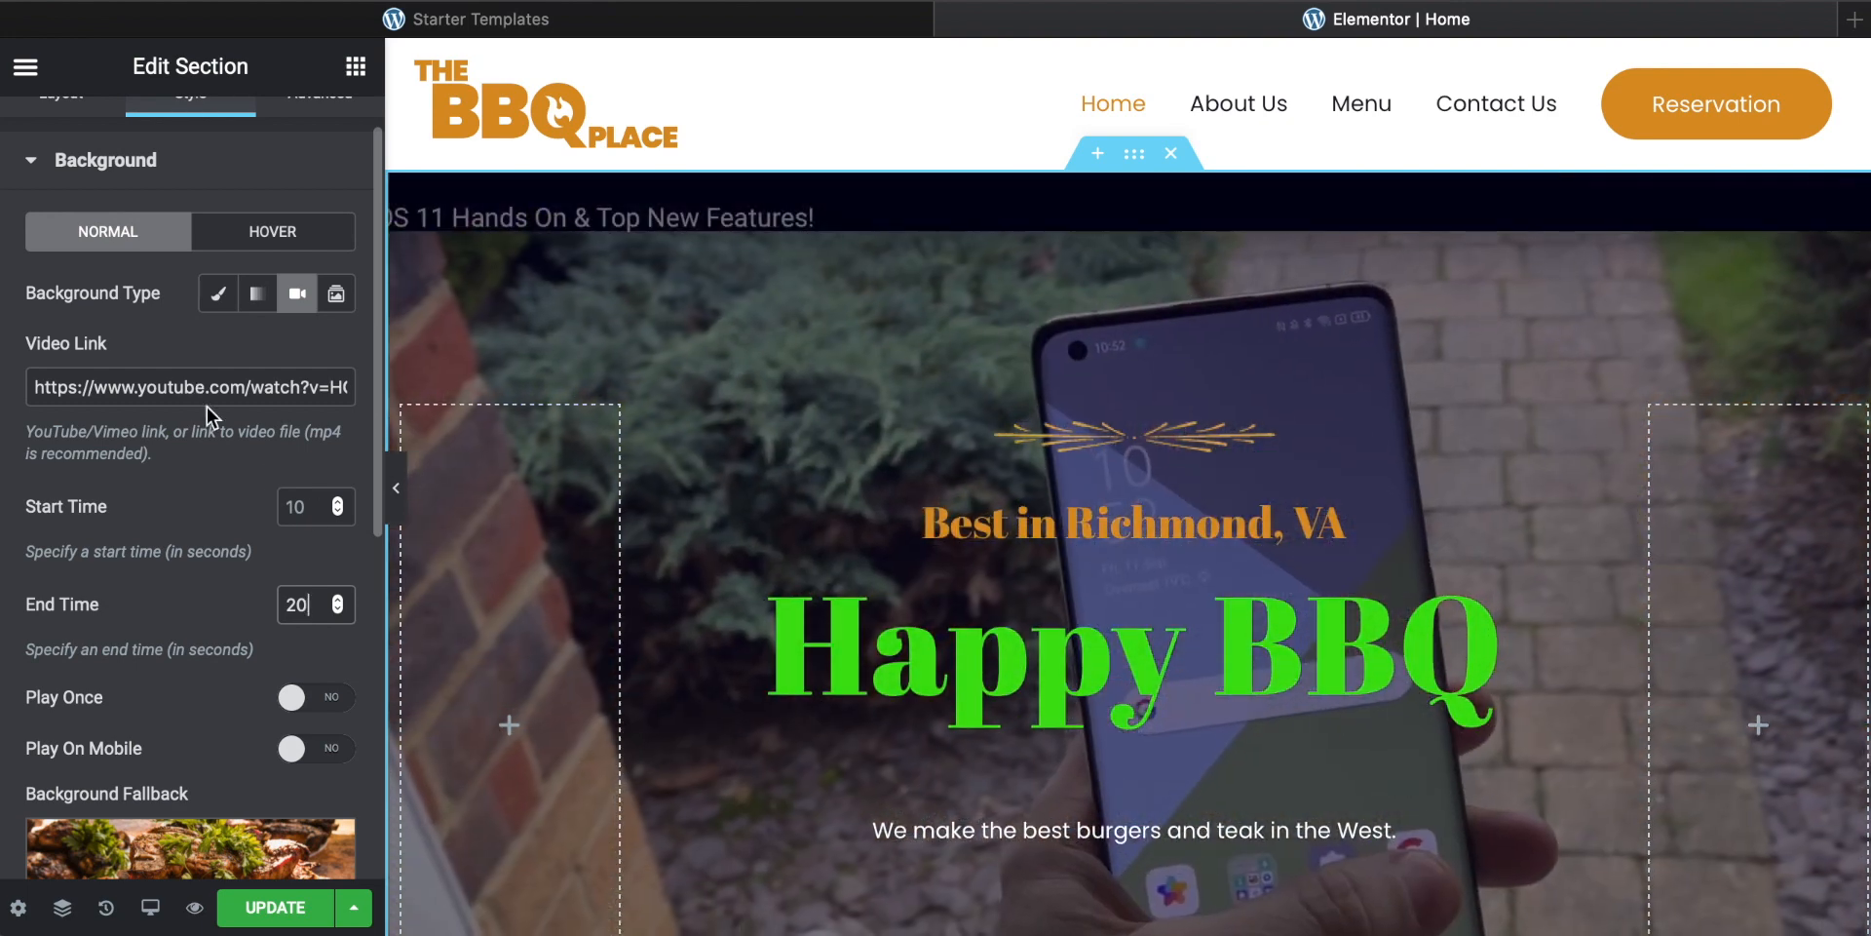
Step: Scroll through the hero and story sections to preview the new background video
{"action": "scroll", "coordinate": [877, 361], "scroll_direction": "down", "scroll_amount": 2}
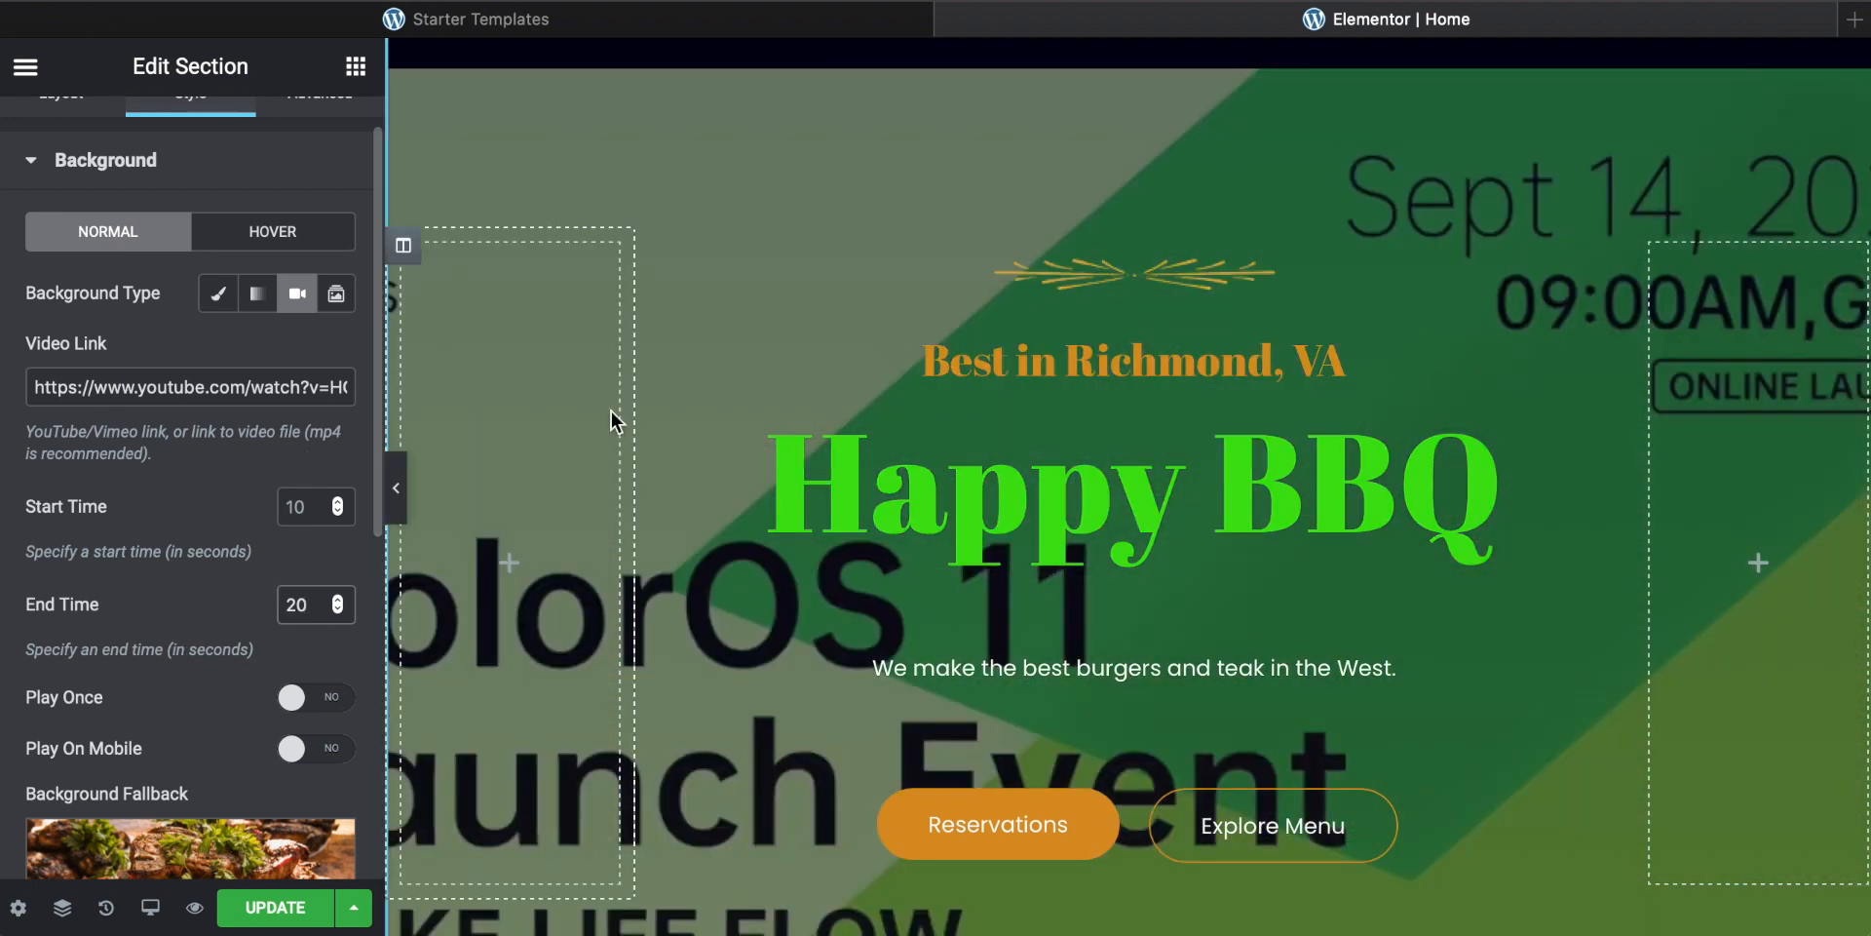
{"action": "scroll", "coordinate": [921, 410], "scroll_direction": "down", "scroll_amount": 4}
{"action": "scroll", "coordinate": [920, 407], "scroll_direction": "up", "scroll_amount": 6}
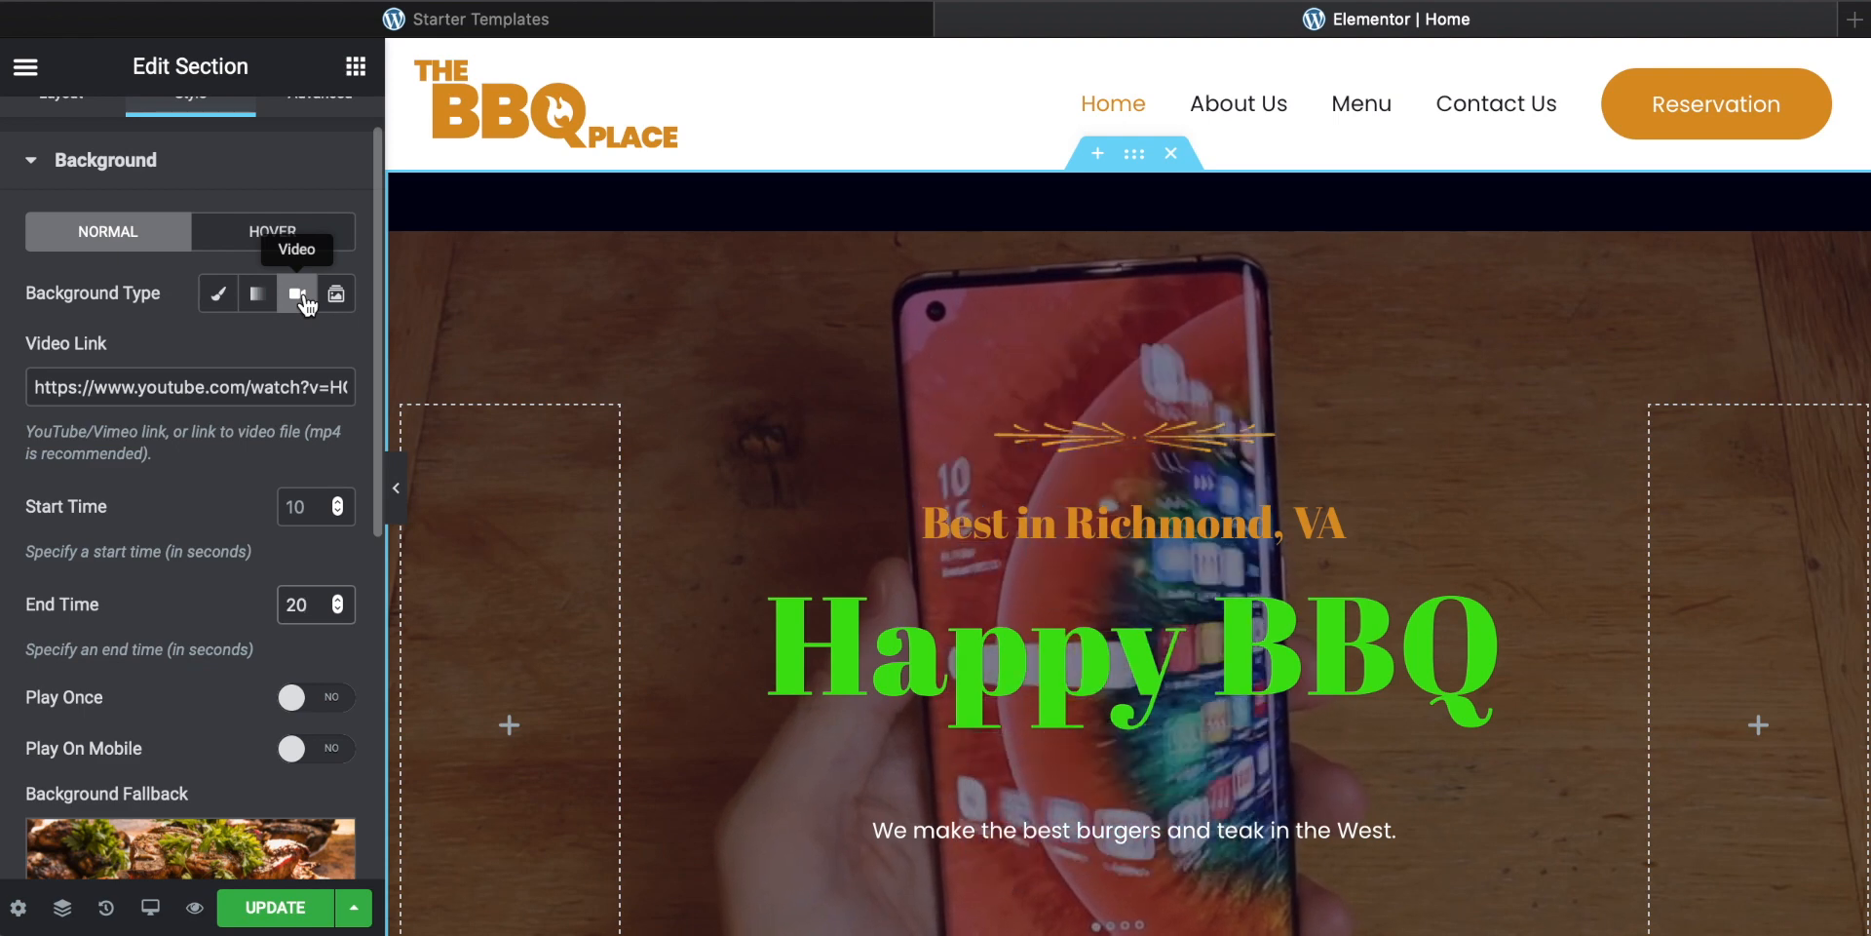
{"action": "scroll", "coordinate": [817, 507], "scroll_direction": "down", "scroll_amount": 11}
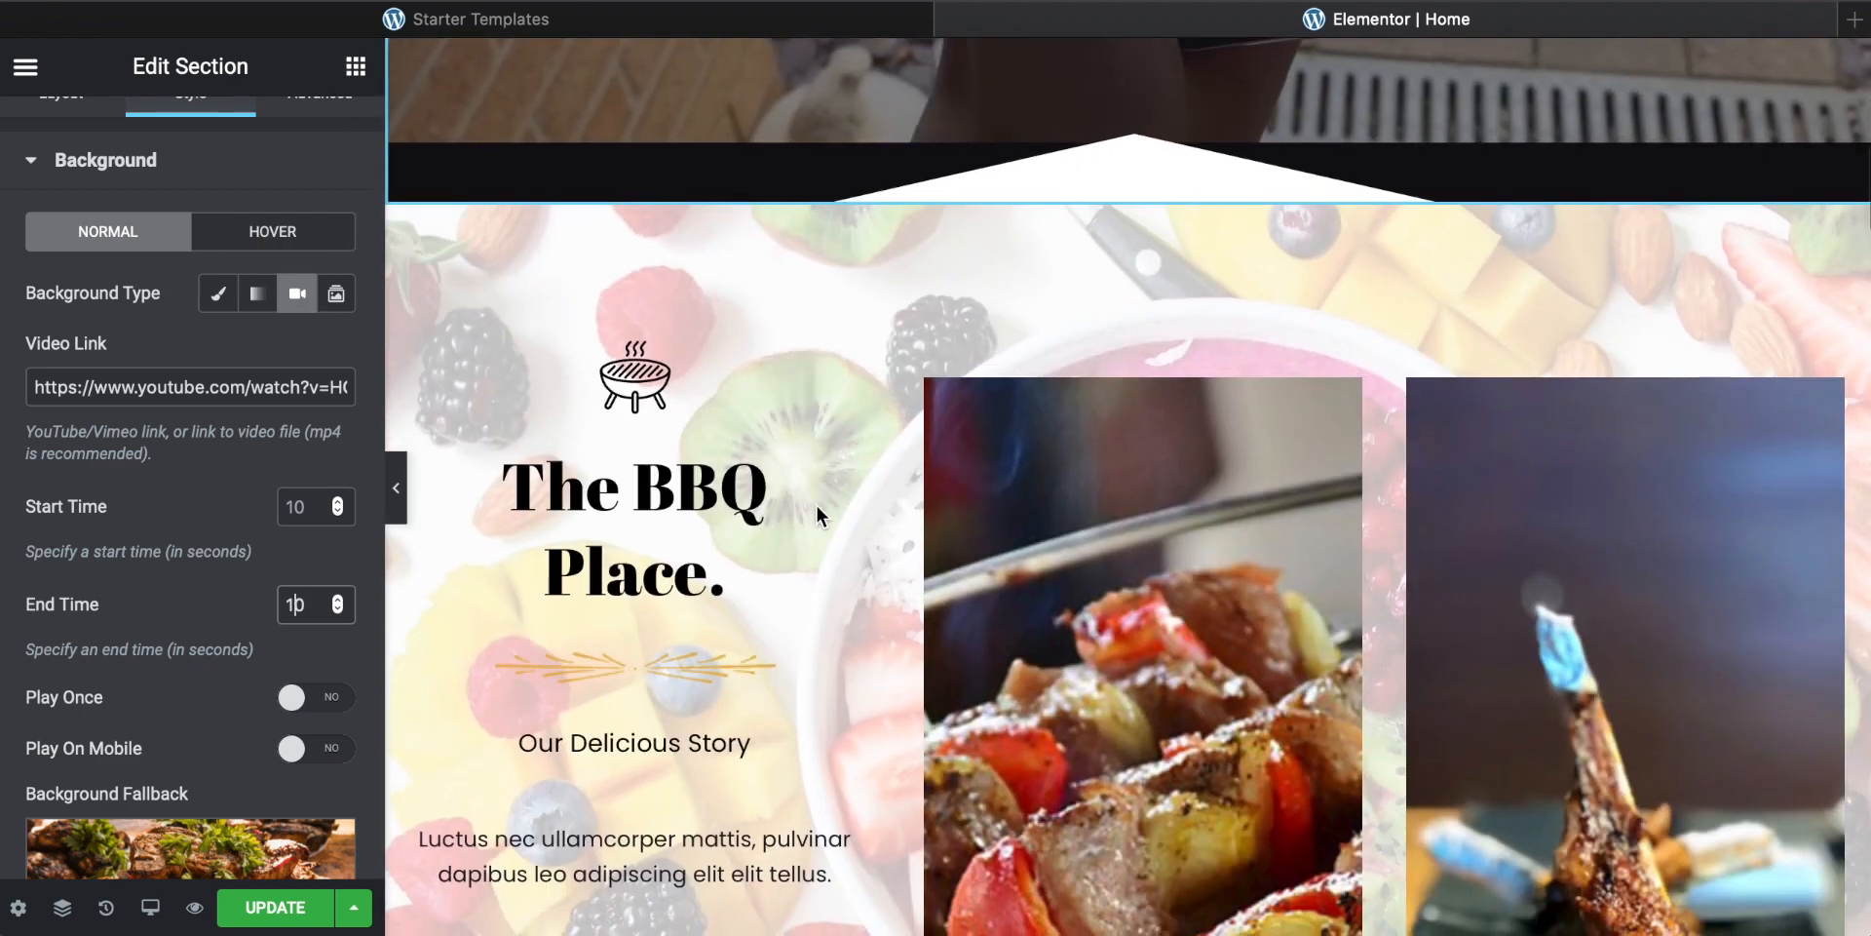
{"action": "scroll", "coordinate": [816, 516], "scroll_direction": "down", "scroll_amount": 15}
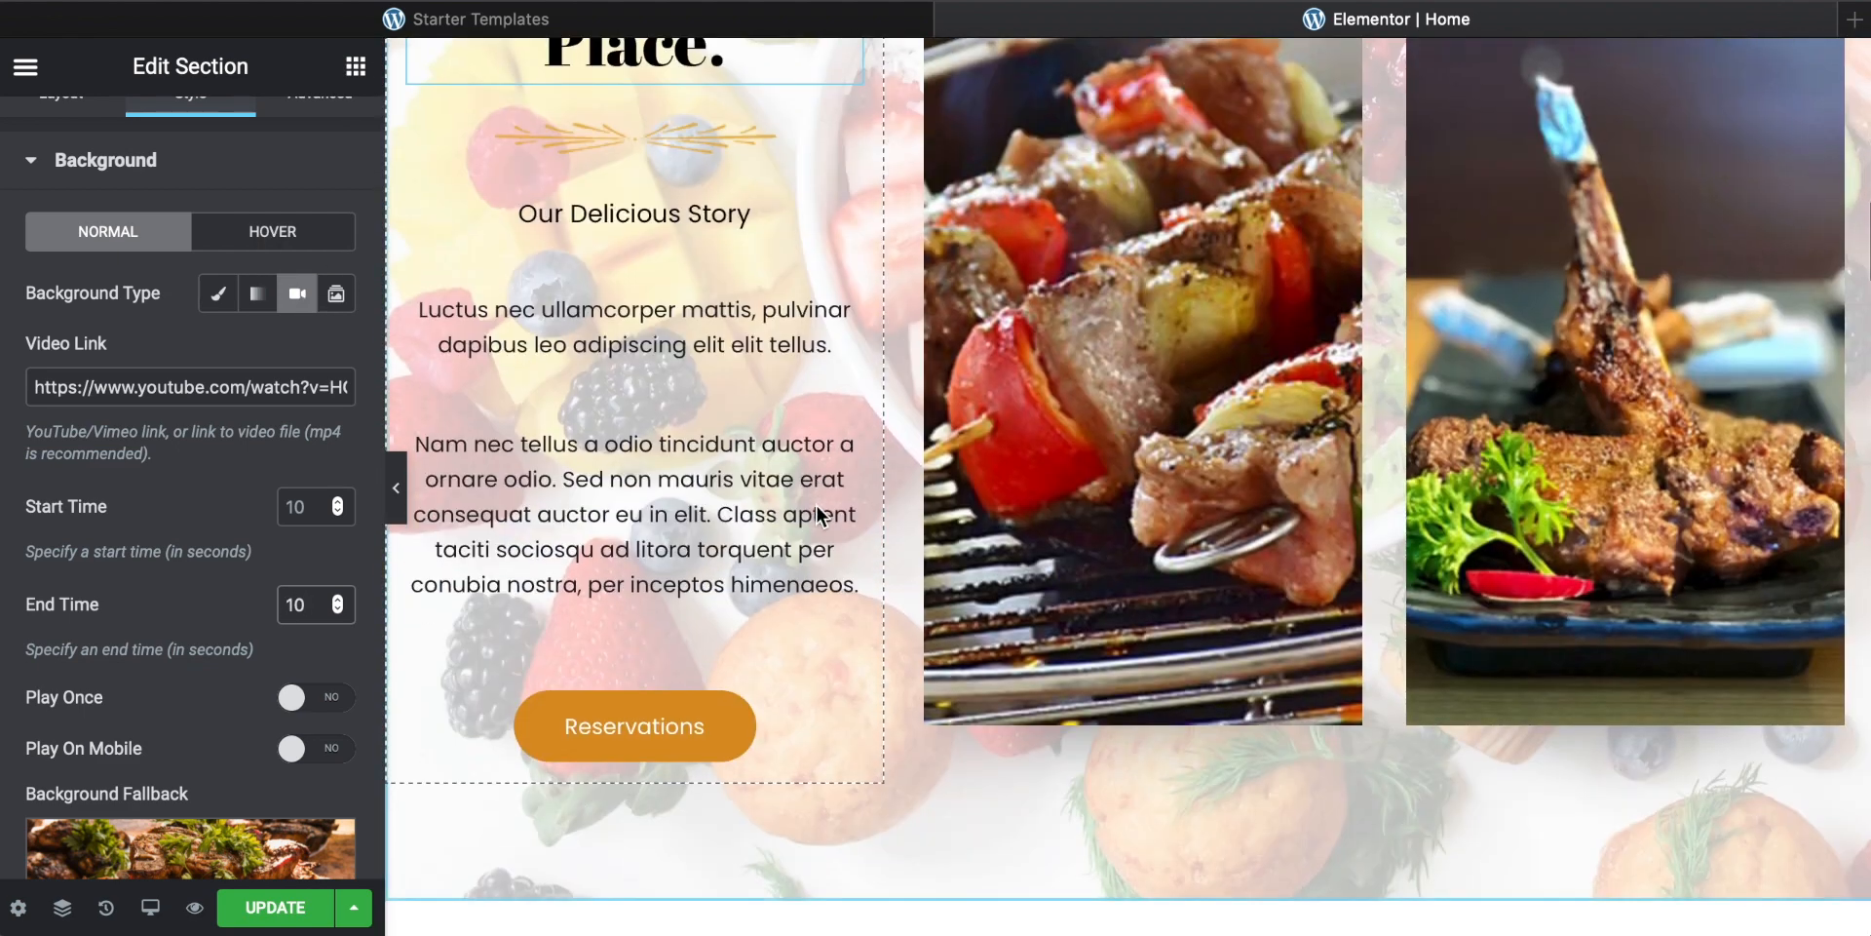
{"action": "scroll", "coordinate": [816, 506], "scroll_direction": "up", "scroll_amount": 5}
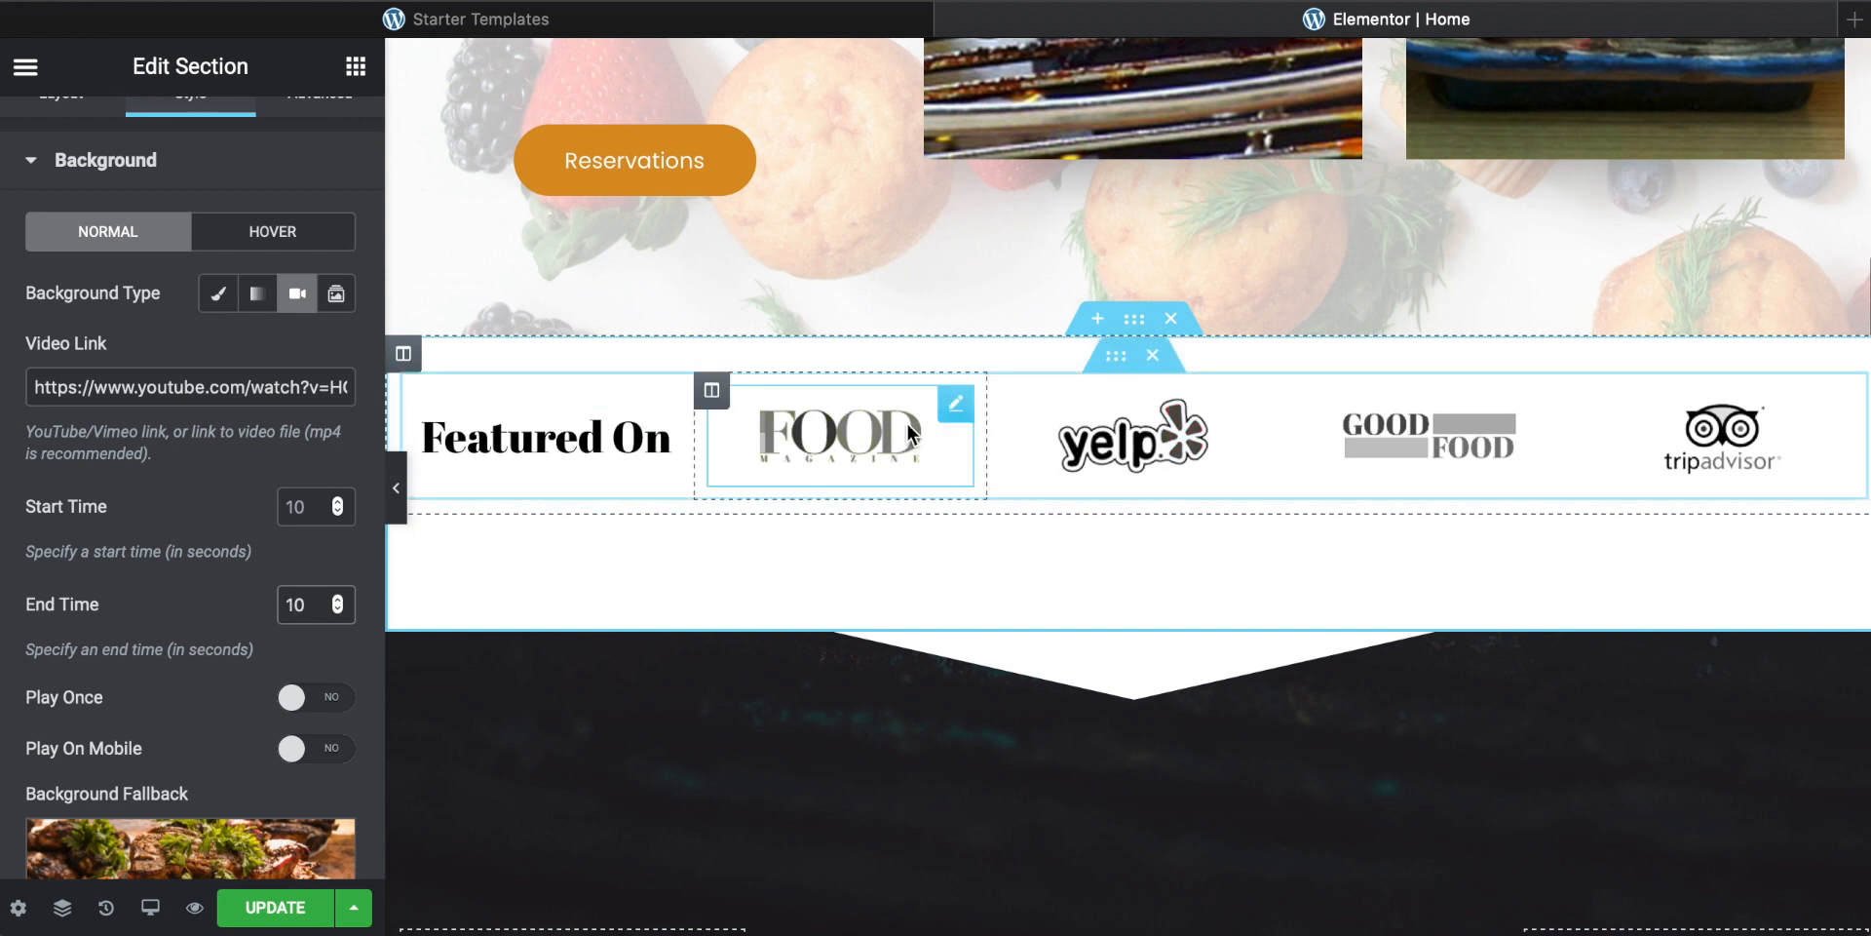
Step: Inspect the Featured On heading and each of the featured logo images in turn
{"action": "left_click", "coordinate": [600, 438]}
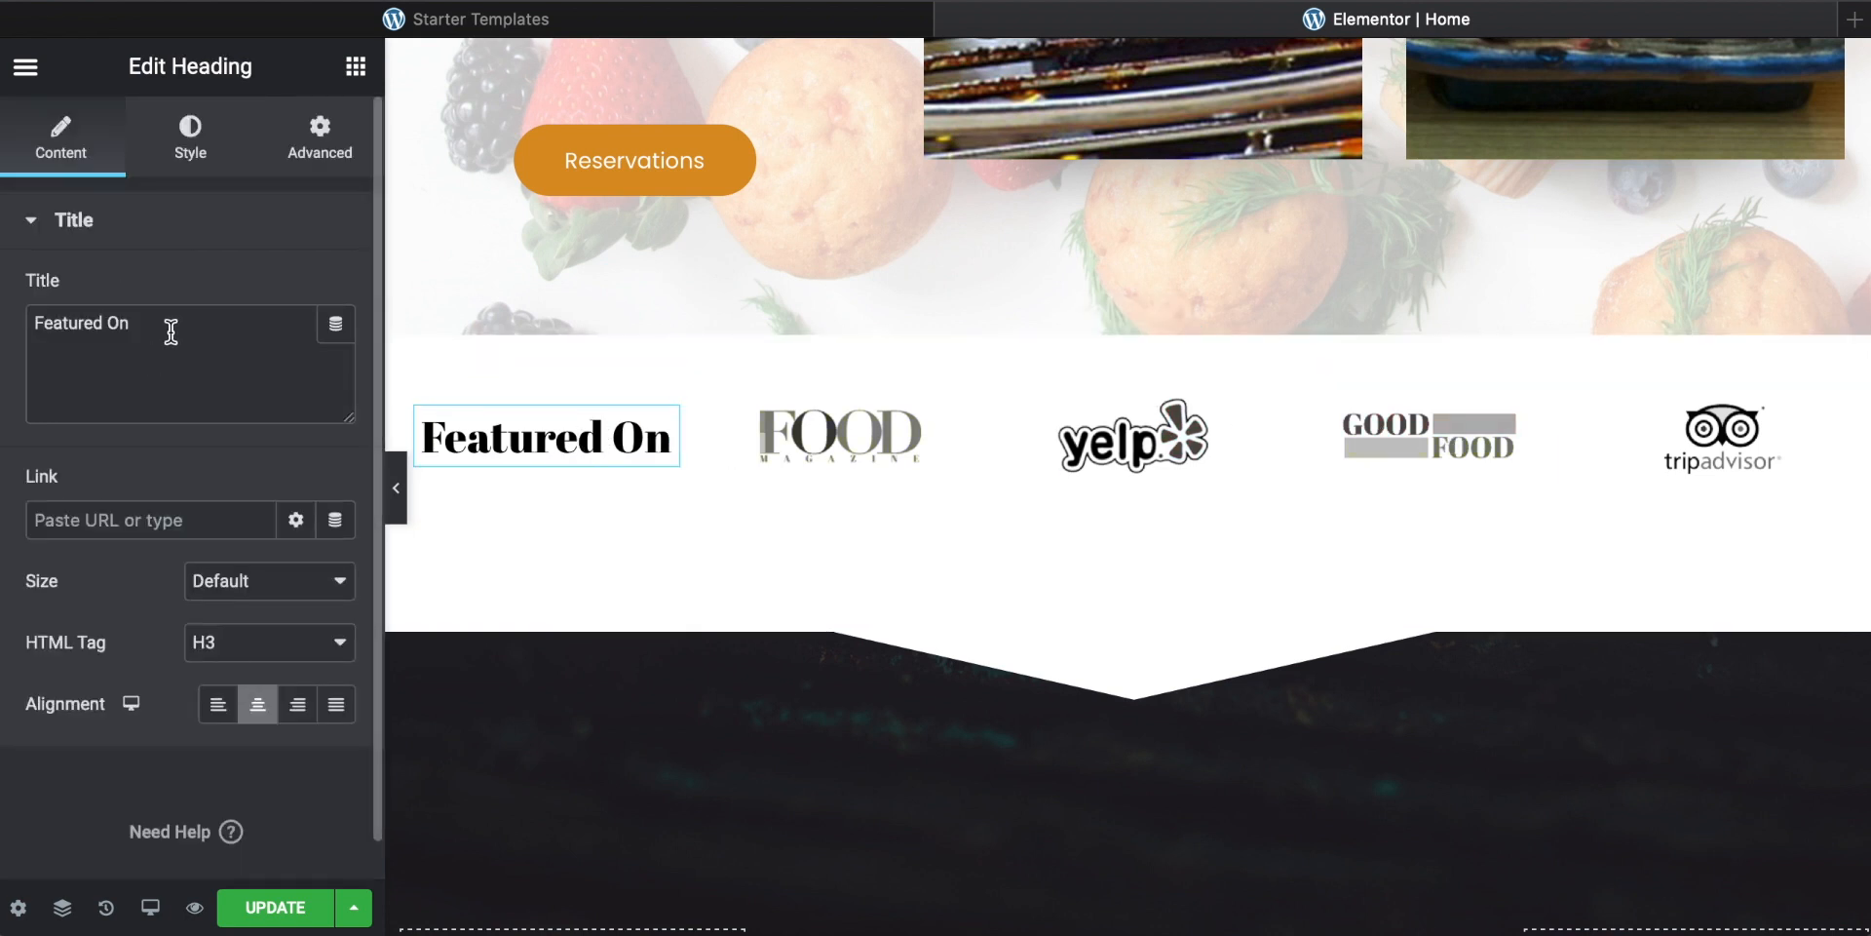
{"action": "left_click_drag", "start_coordinate": [170, 331], "coordinate": [4, 320]}
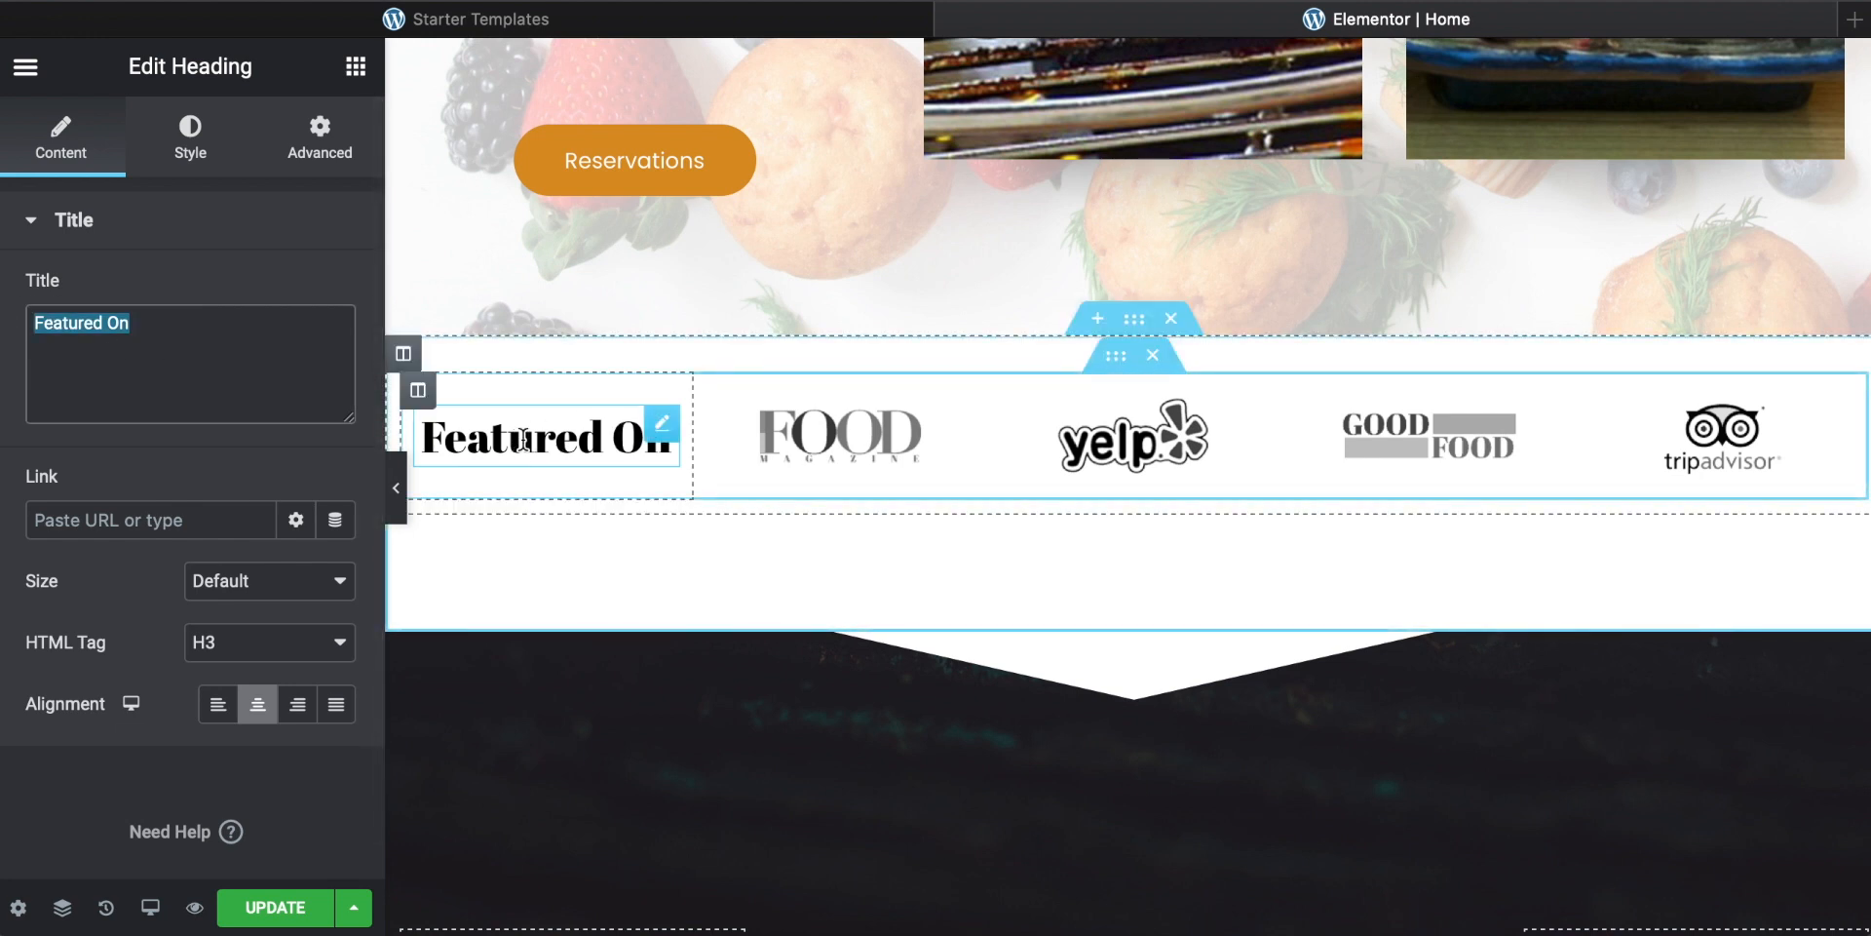
{"action": "left_click", "coordinate": [876, 453]}
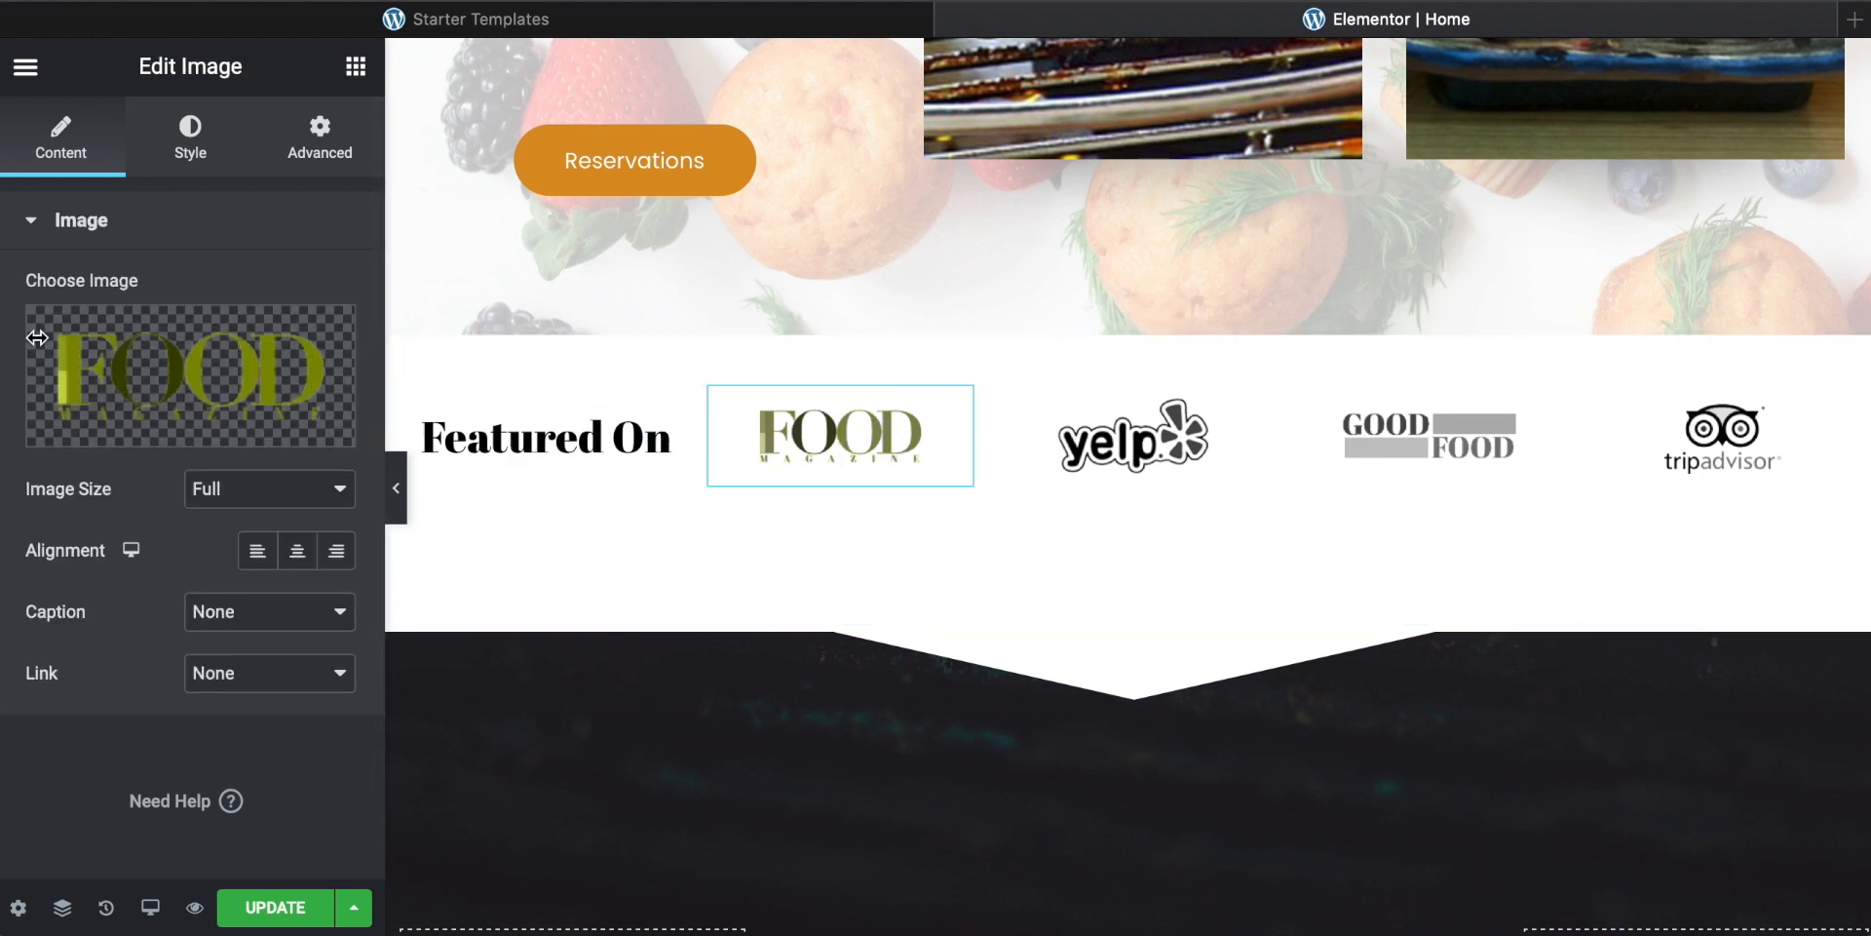
{"action": "mouse_move", "coordinate": [166, 429]}
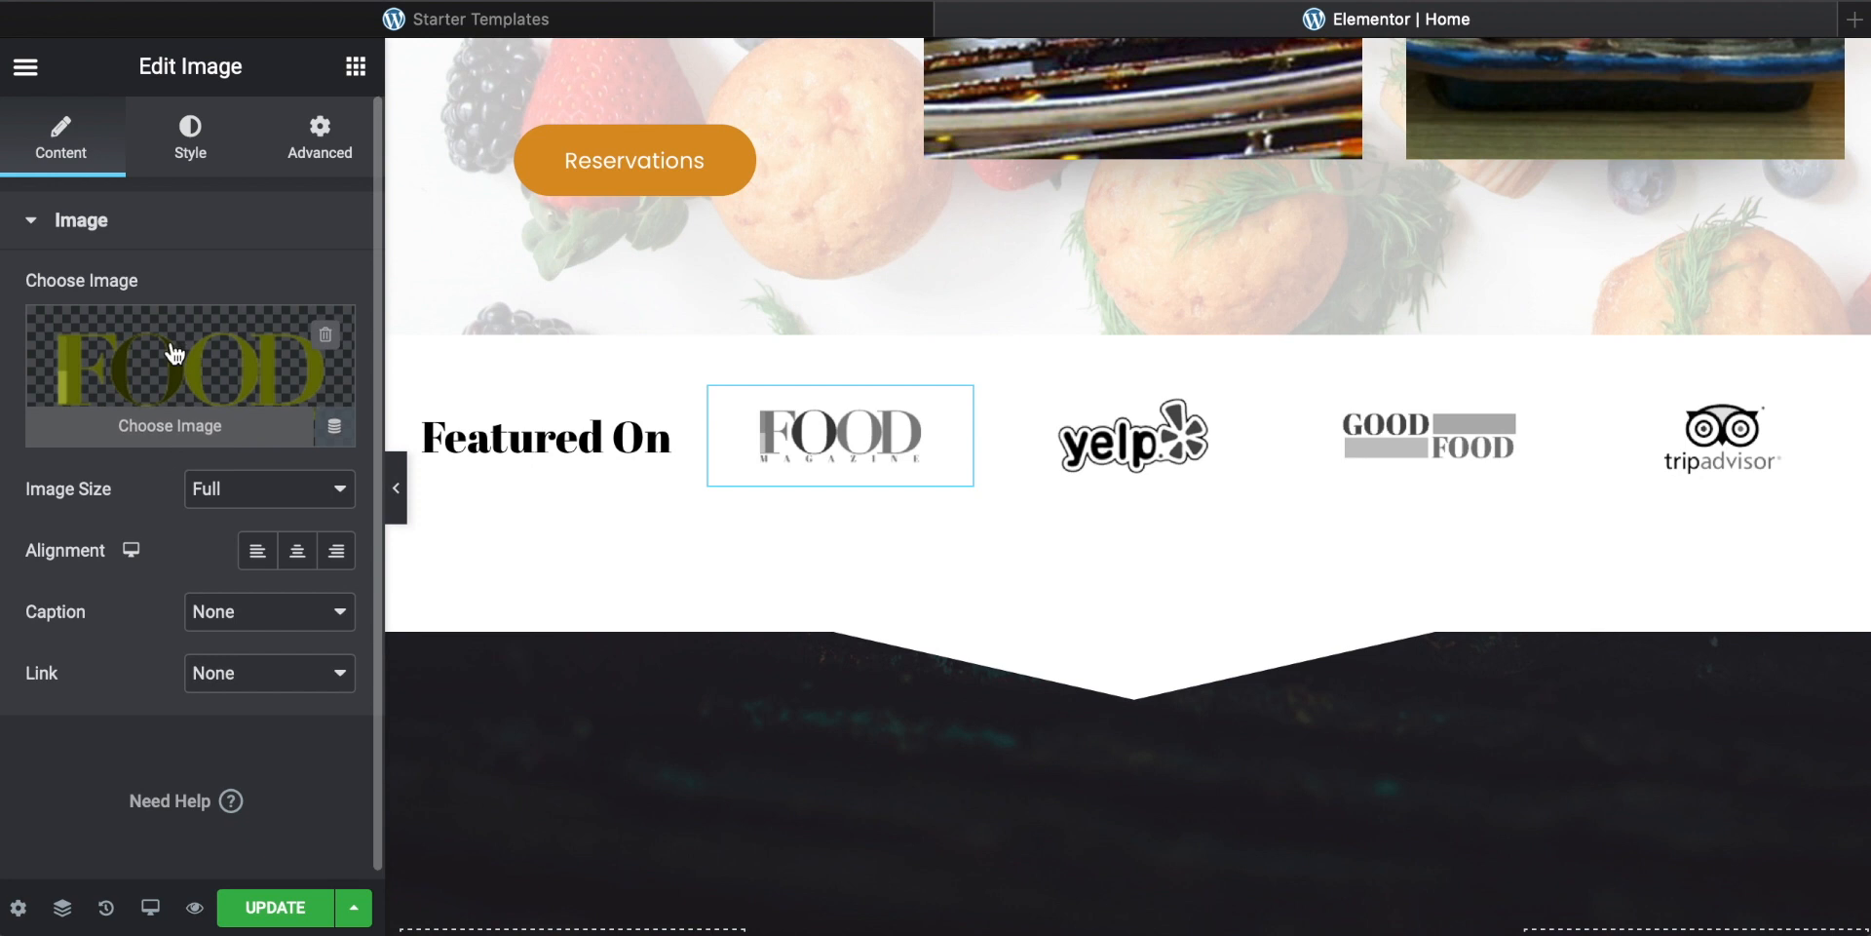
{"action": "left_click", "coordinate": [1138, 466]}
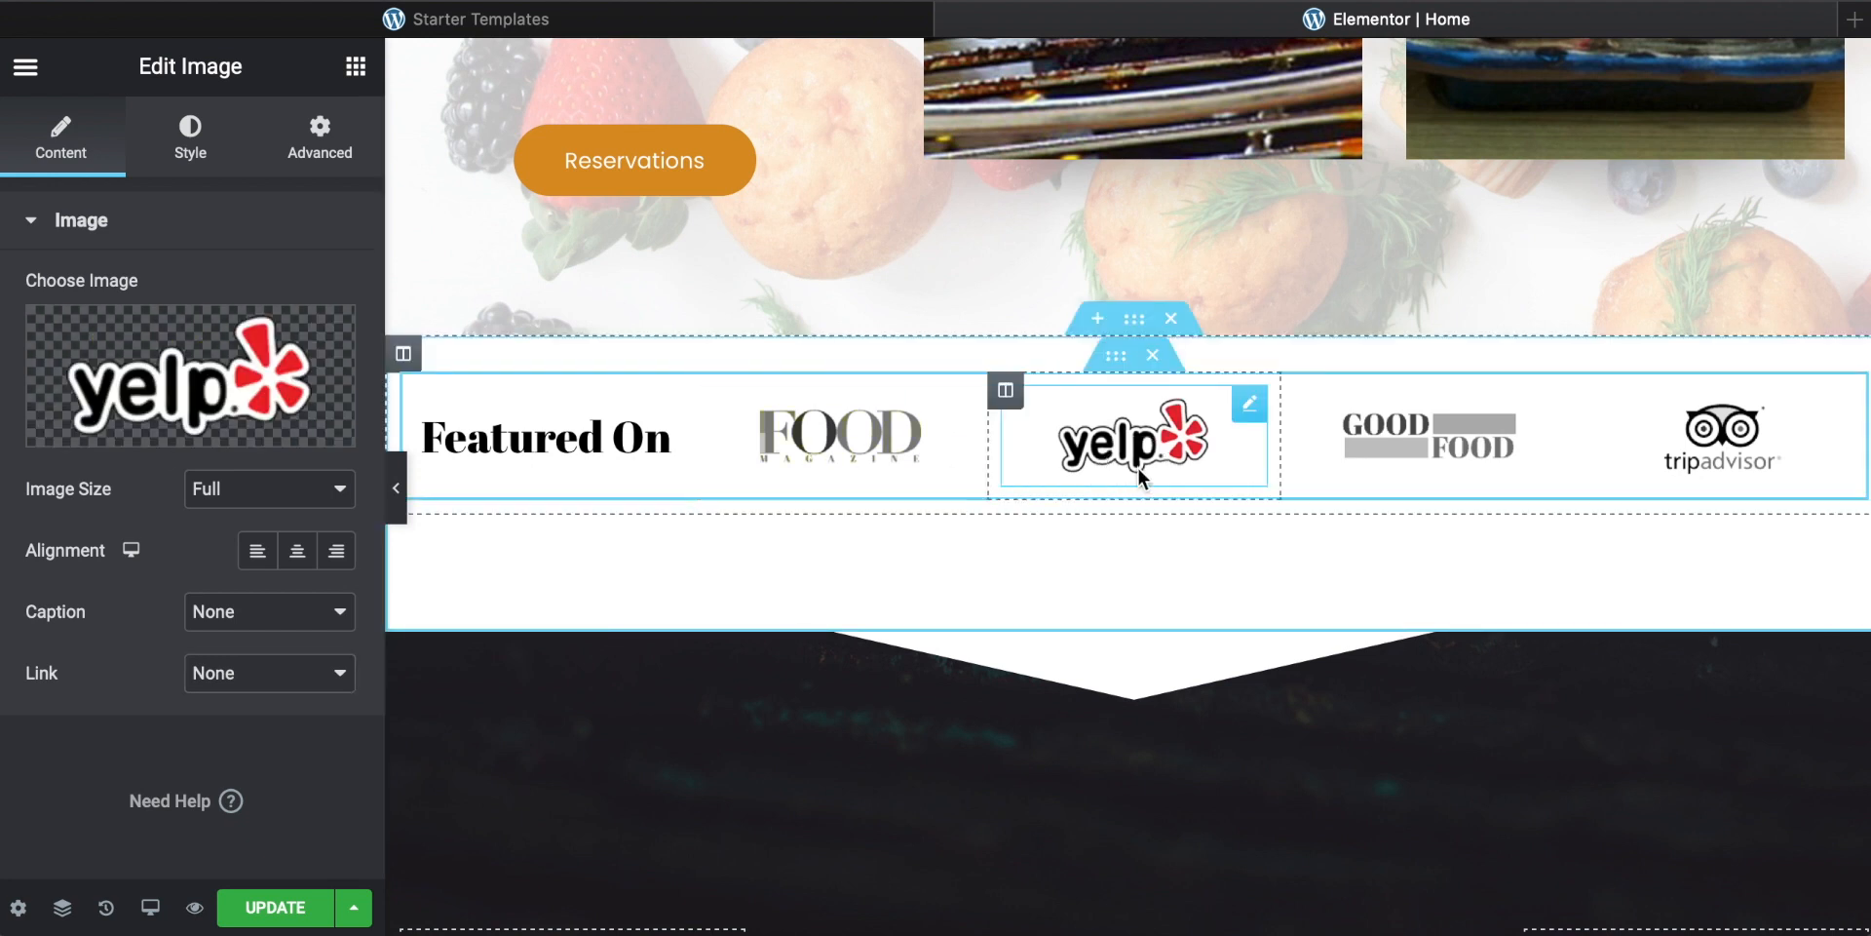
{"action": "left_click", "coordinate": [1421, 447]}
{"action": "left_click", "coordinate": [1703, 453]}
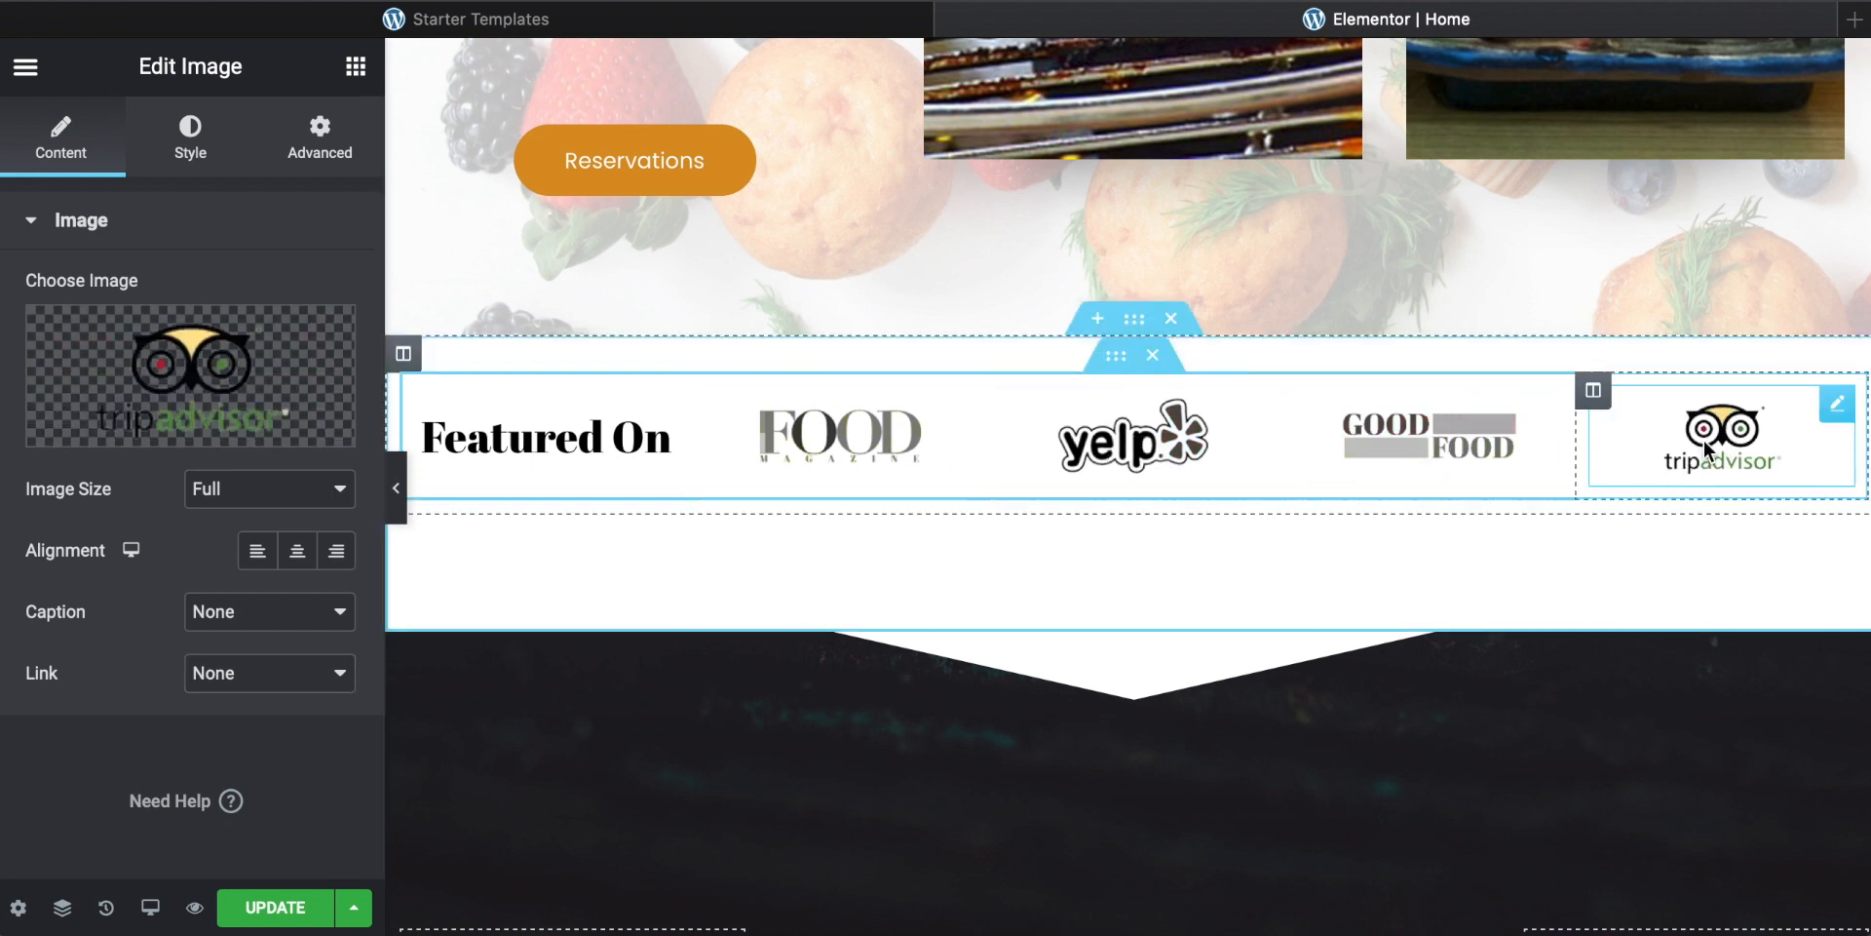
Step: Select the FOOD magazine logo and set its link type to Custom URL
{"action": "left_click", "coordinate": [829, 443]}
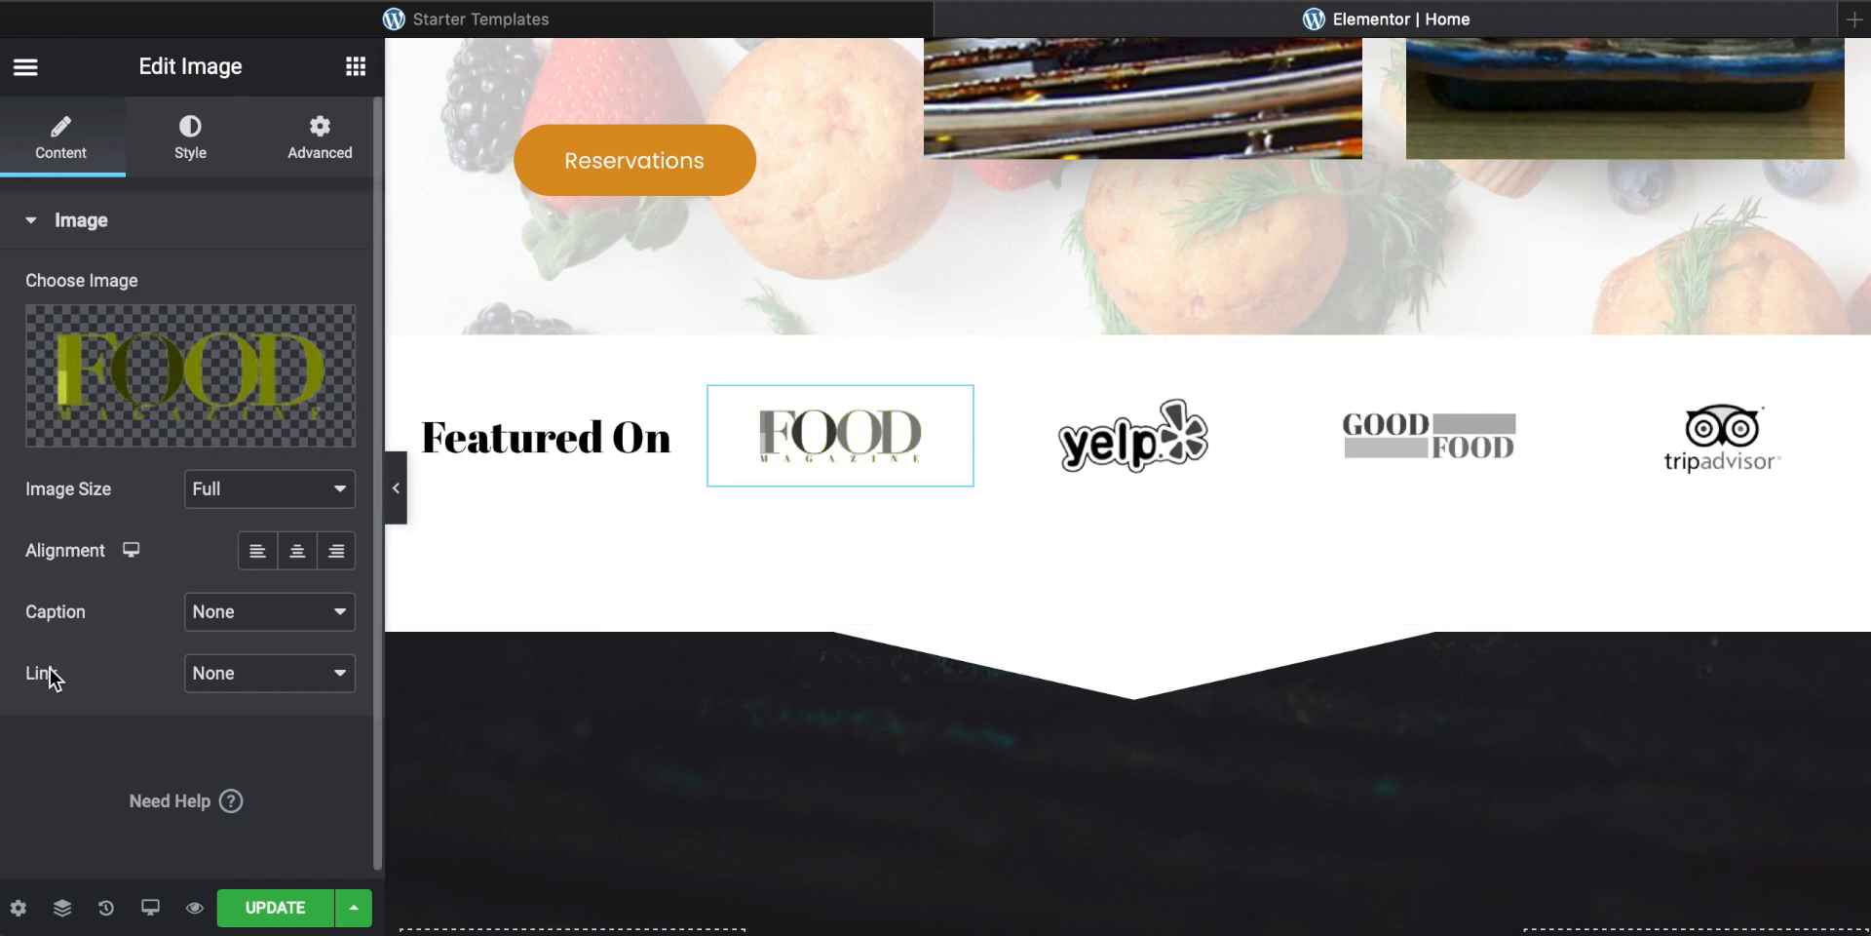
{"action": "left_click", "coordinate": [268, 684]}
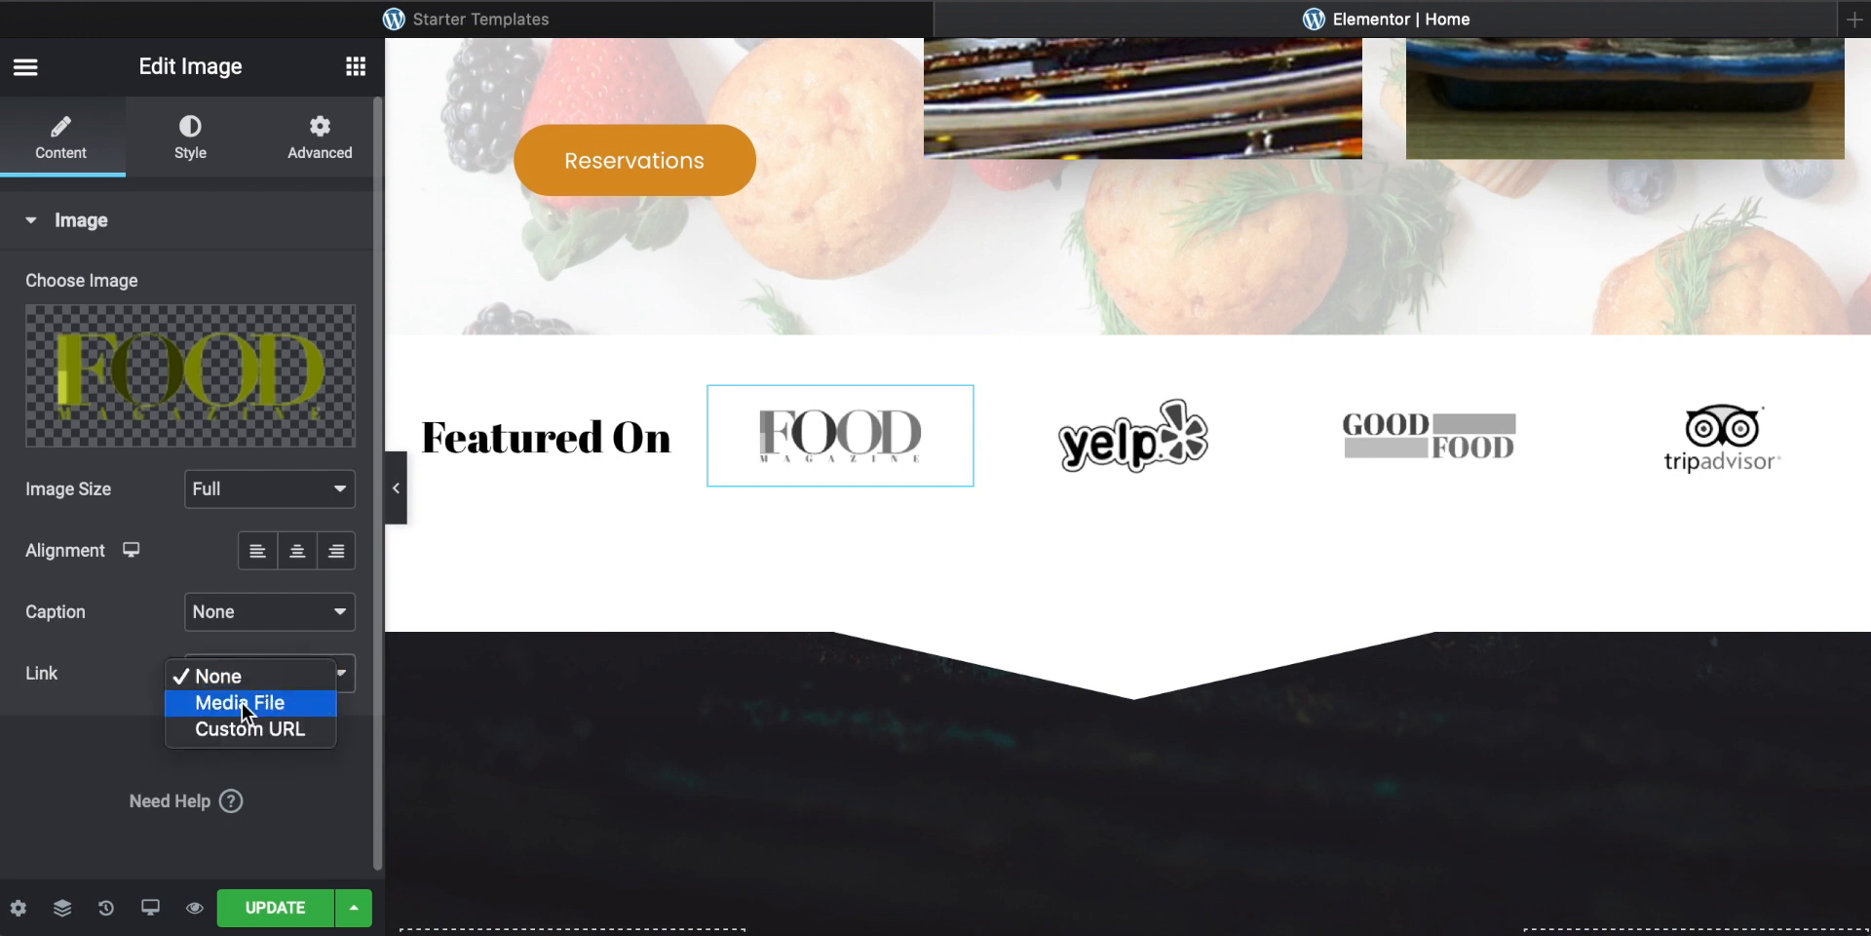
{"action": "left_click", "coordinate": [230, 727]}
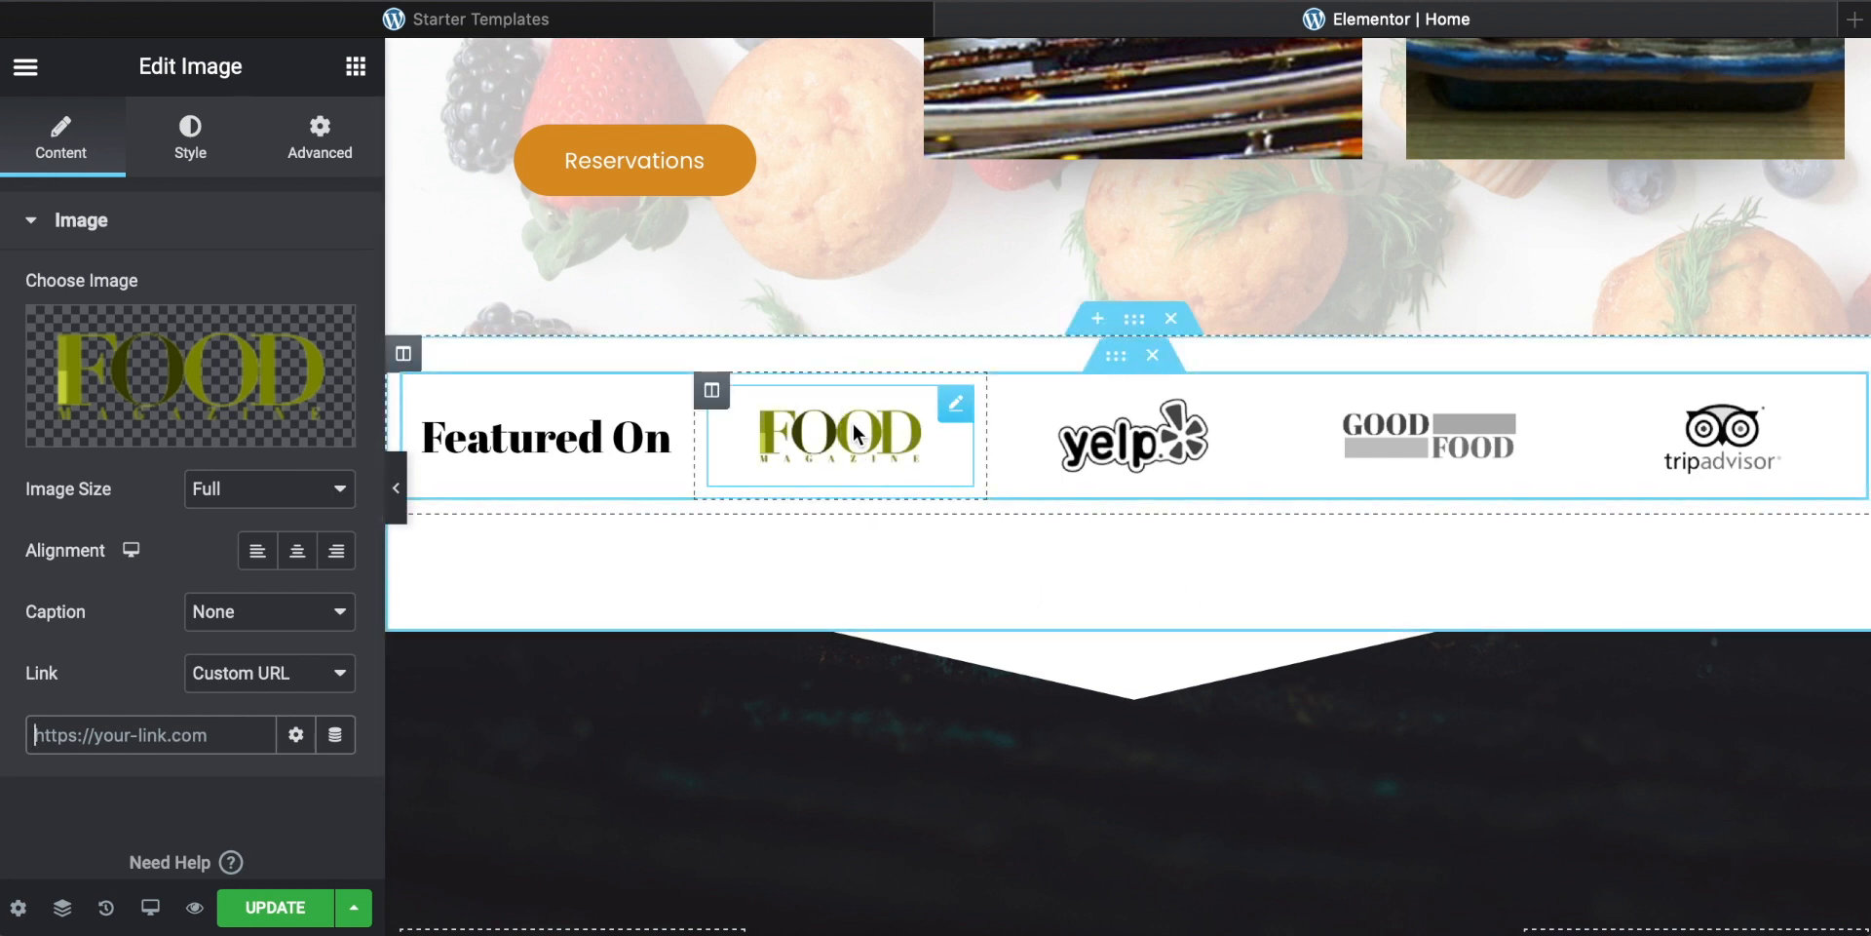
Step: Clear the link of the Reservations button in the story section
{"action": "scroll", "coordinate": [855, 434], "scroll_direction": "up", "scroll_amount": 3}
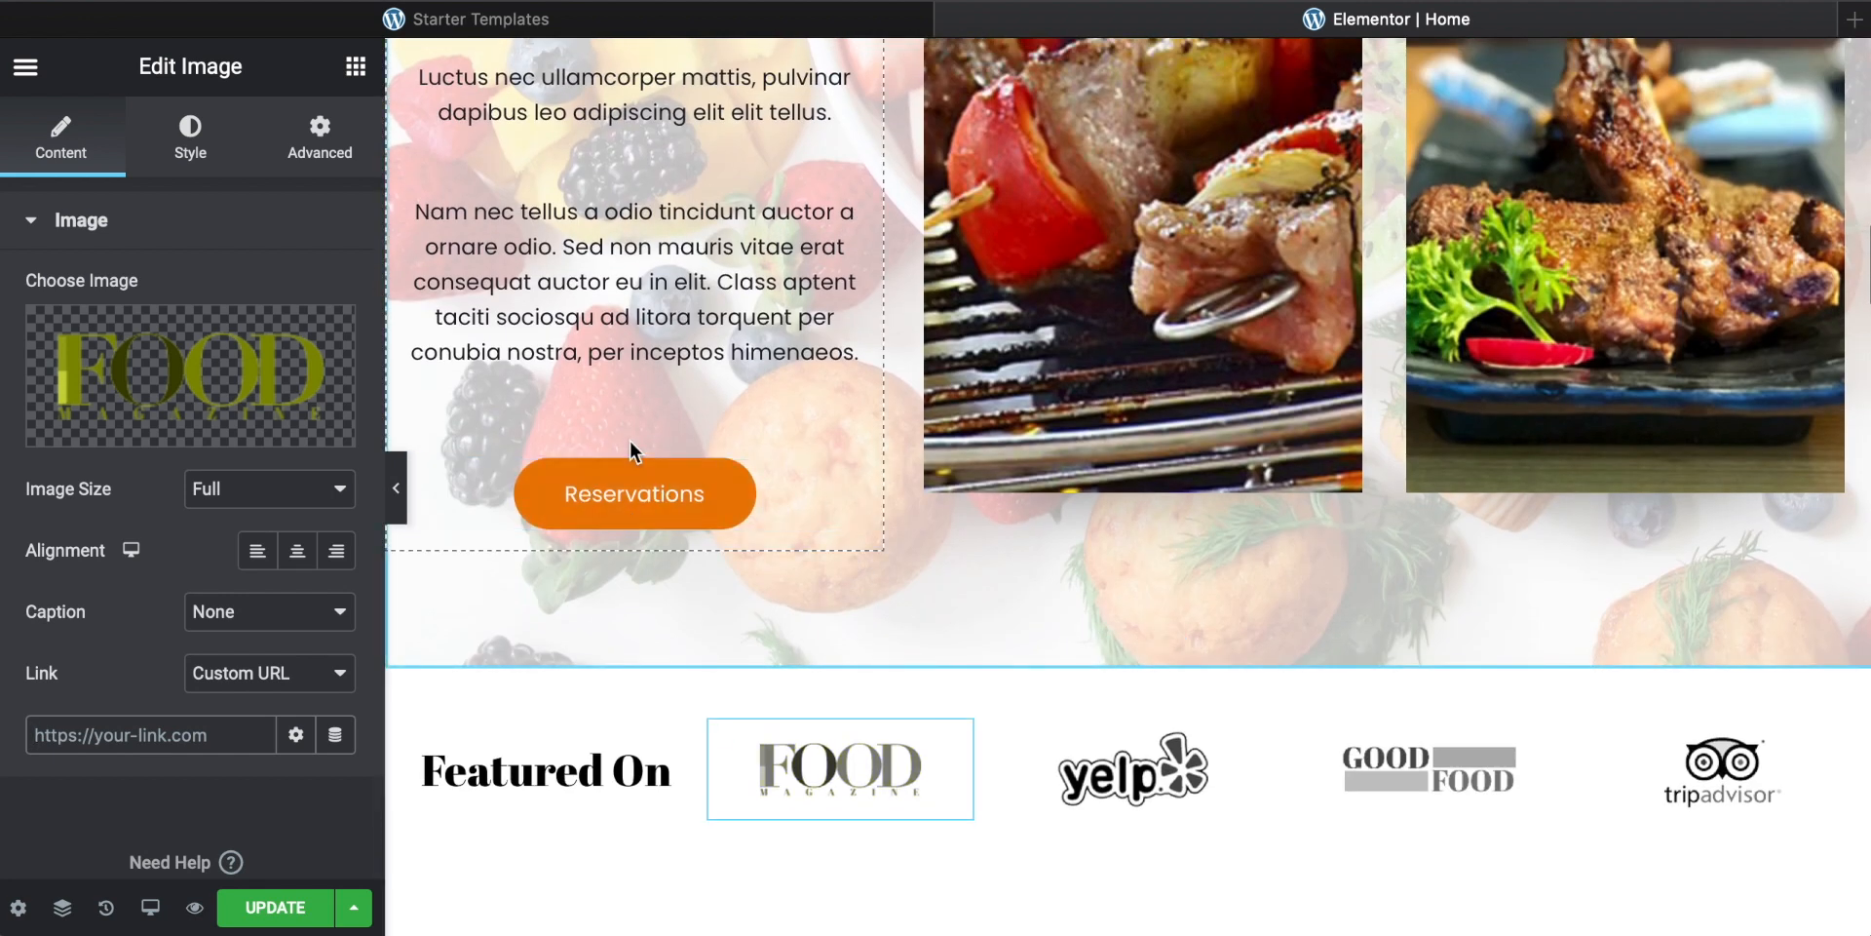
{"action": "left_click", "coordinate": [638, 507]}
{"action": "scroll", "coordinate": [870, 499], "scroll_direction": "up", "scroll_amount": 7}
{"action": "scroll", "coordinate": [870, 506], "scroll_direction": "up", "scroll_amount": 5}
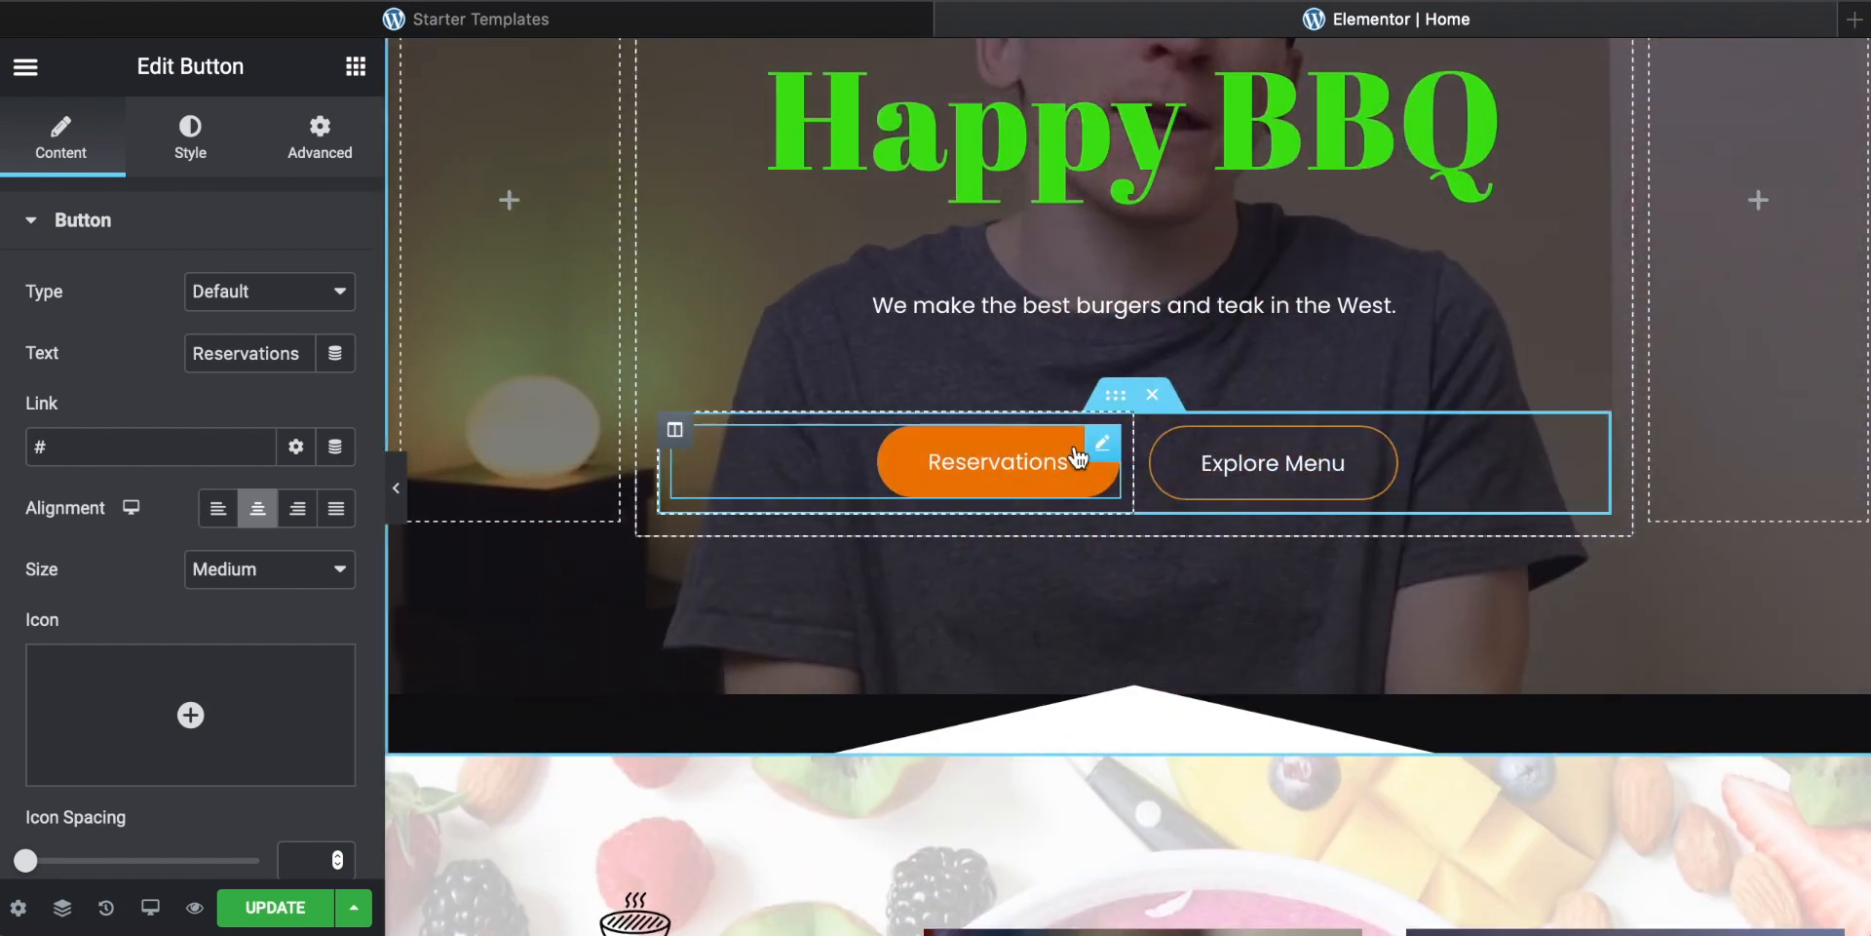
{"action": "scroll", "coordinate": [1014, 453], "scroll_direction": "down", "scroll_amount": 10}
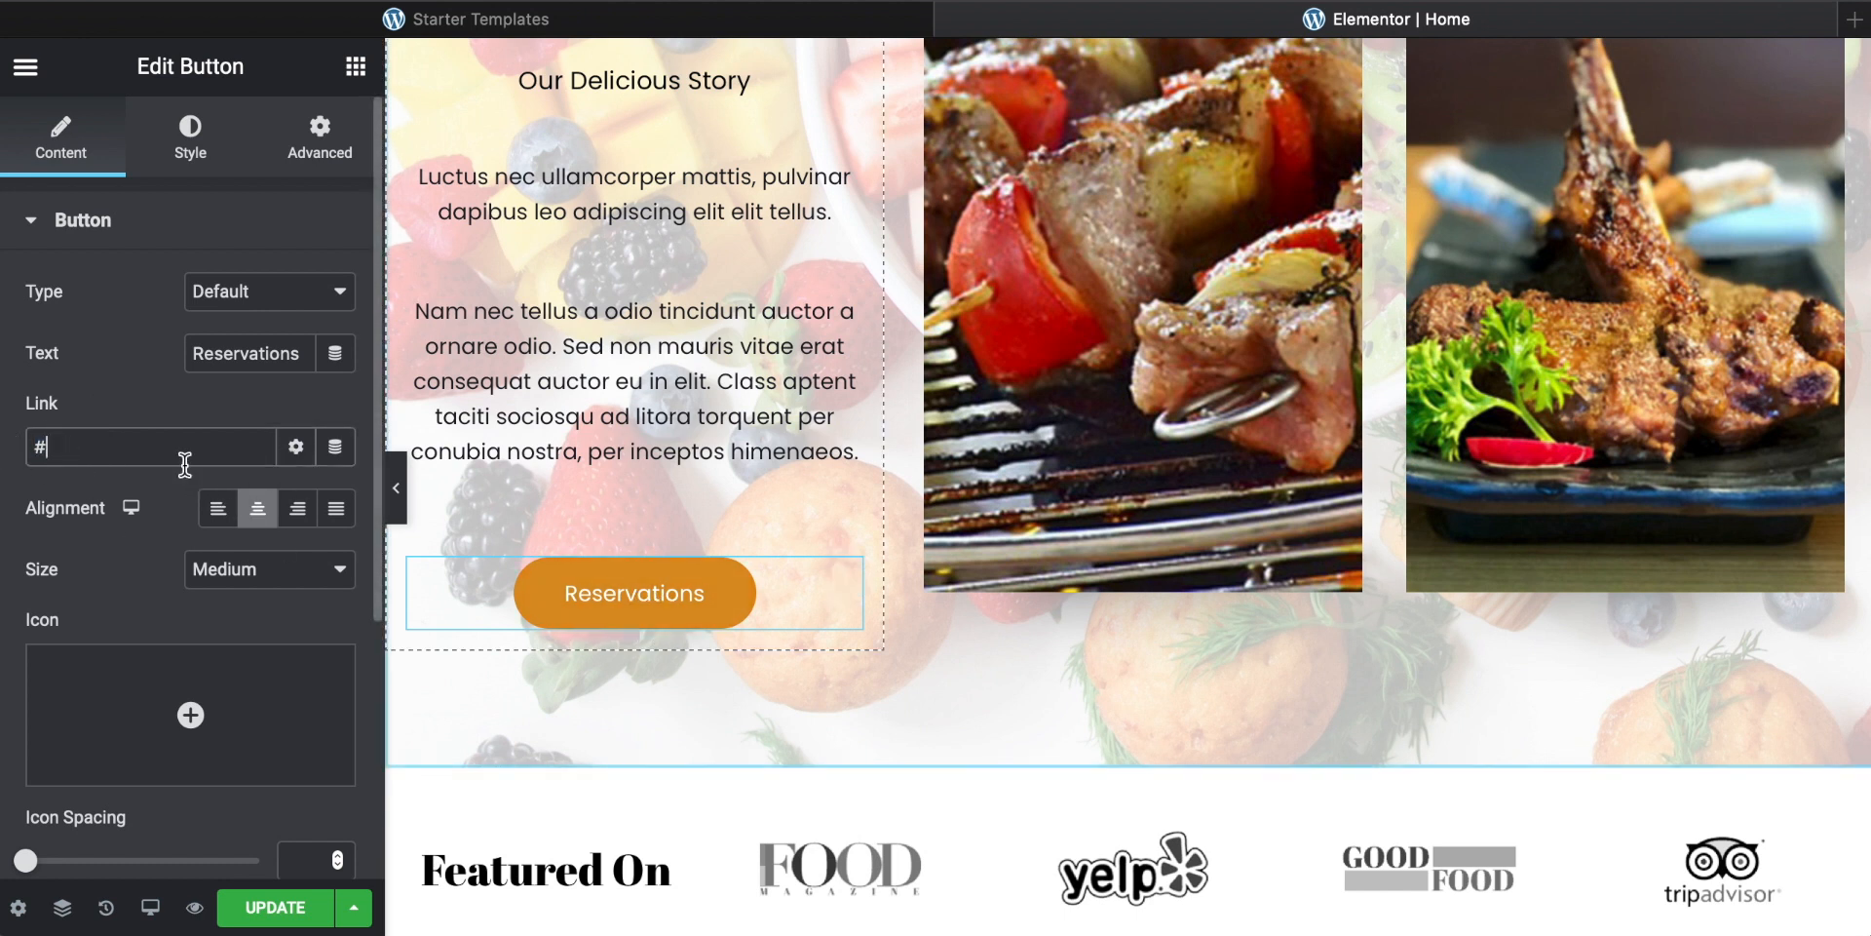
{"action": "key", "text": "BackSpace"}
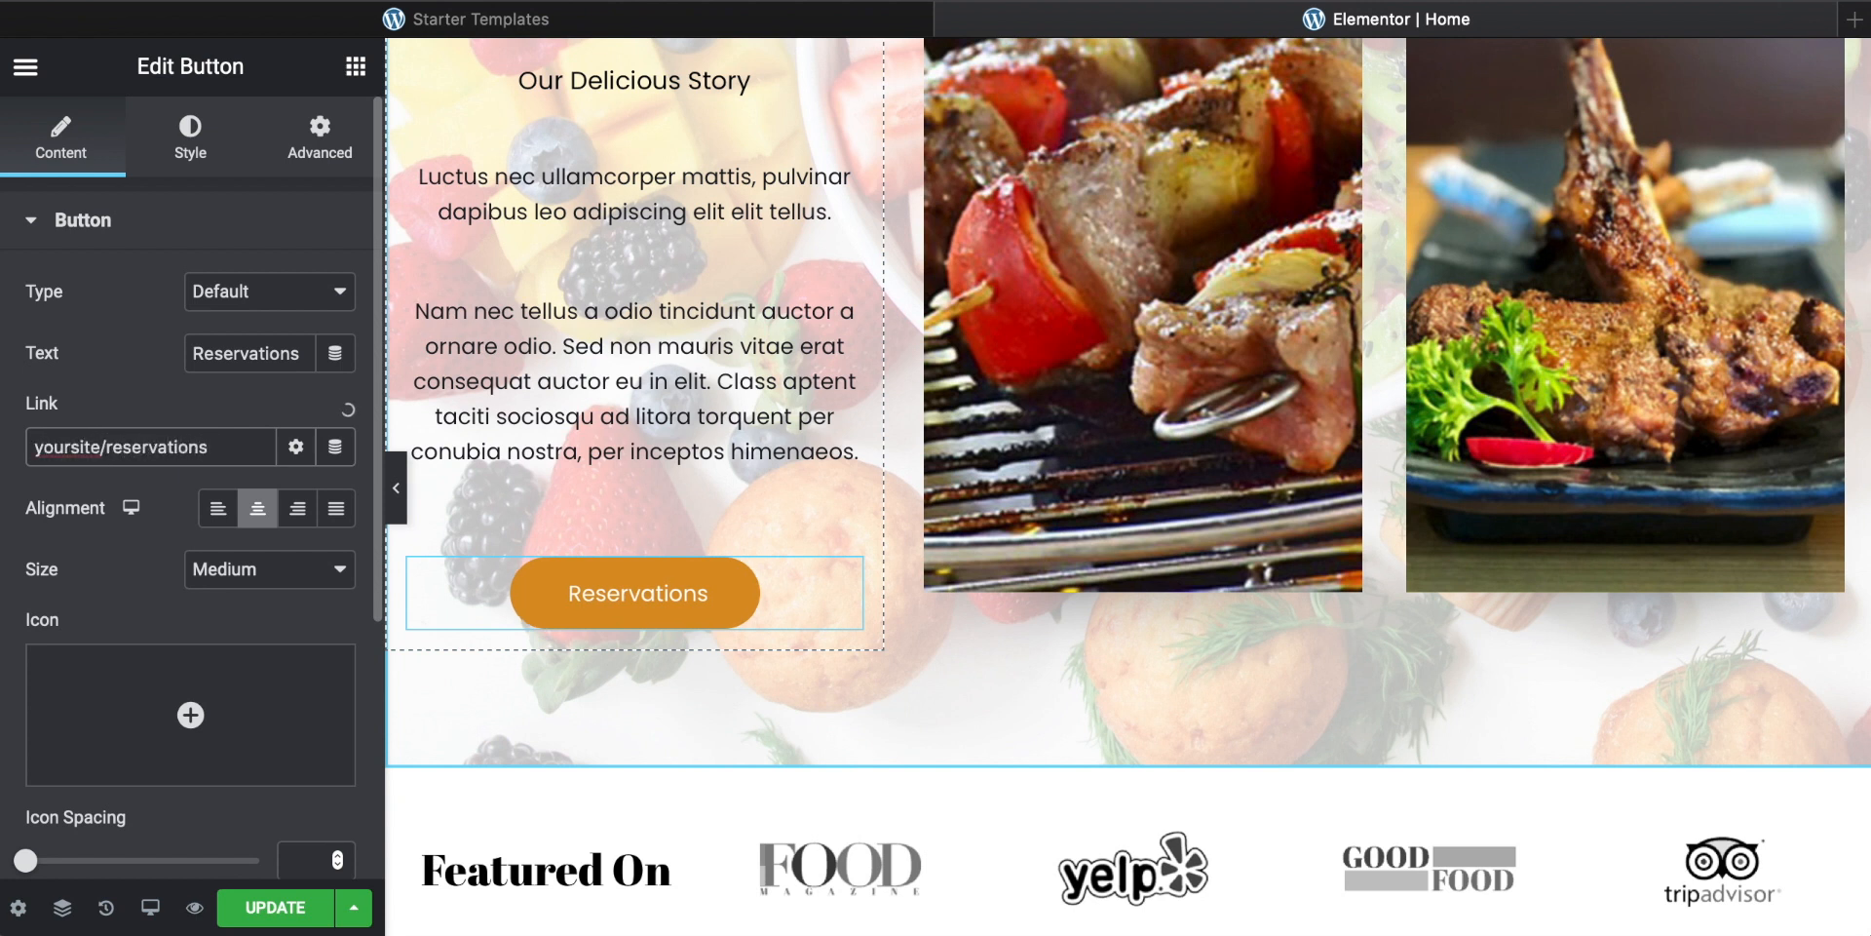
{"action": "key", "text": "super+a"}
{"action": "key", "text": "BackSpace"}
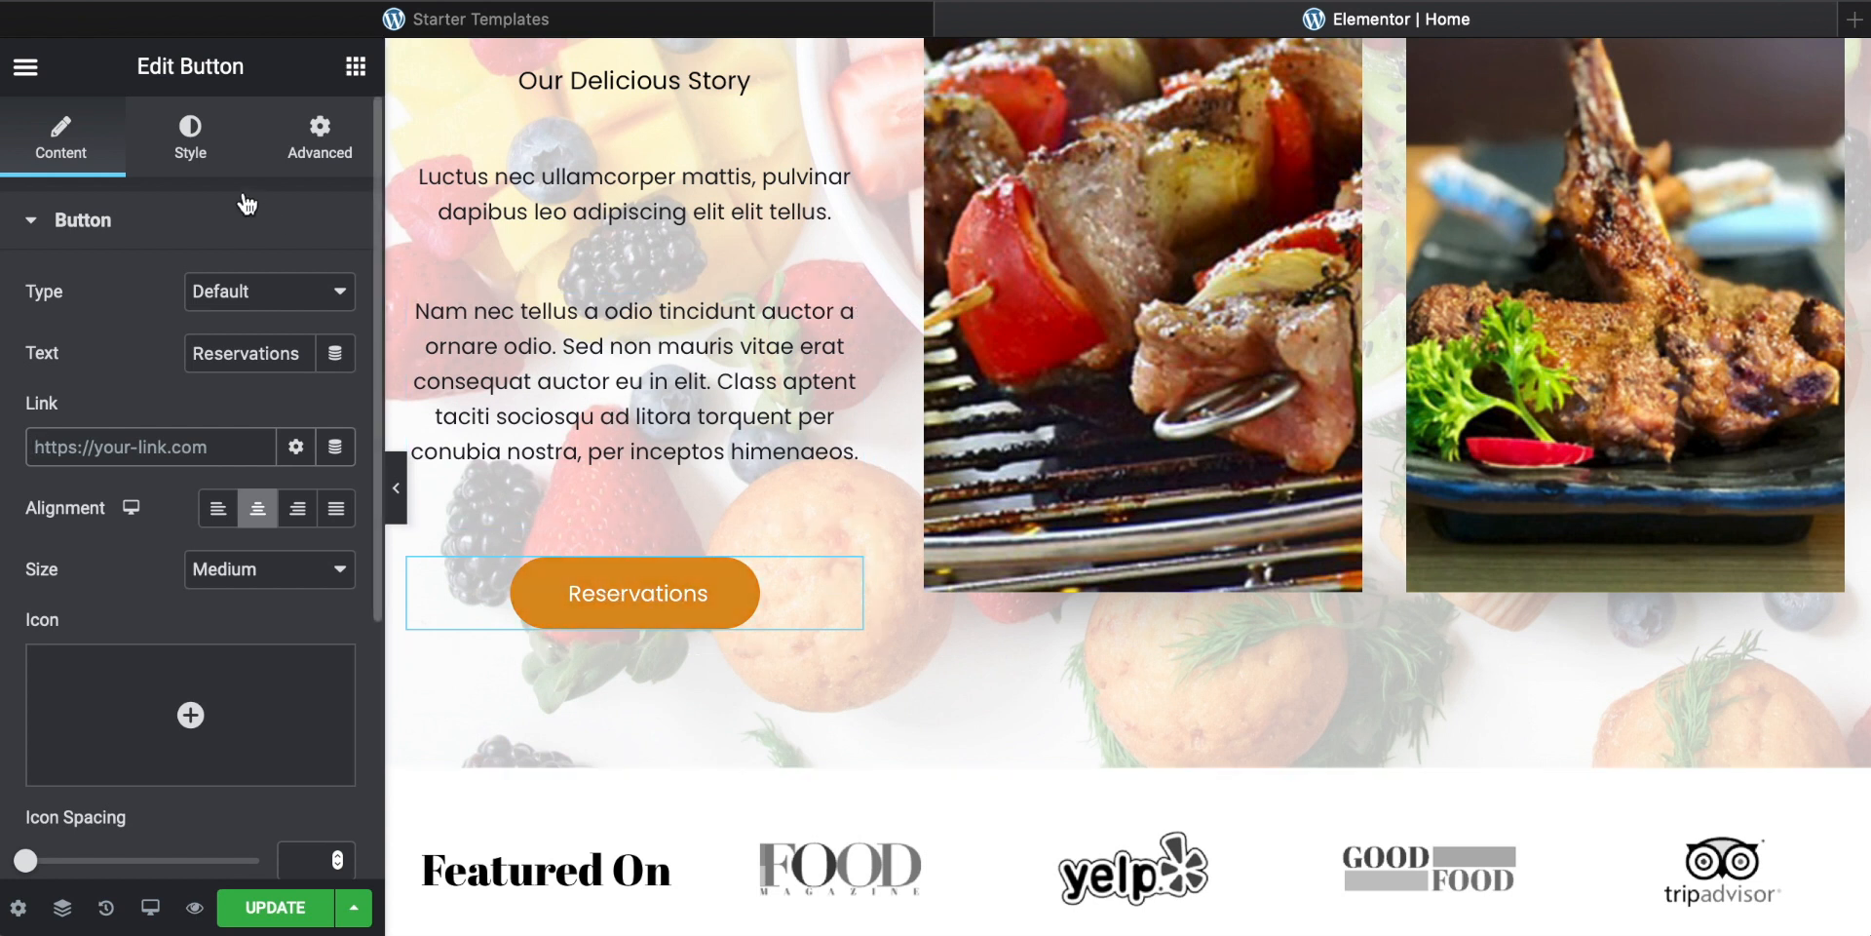
Step: Try a dark red text color on the Reservations button, then clear it again
{"action": "left_click", "coordinate": [191, 138]}
{"action": "scroll", "coordinate": [208, 472], "scroll_direction": "down", "scroll_amount": 1}
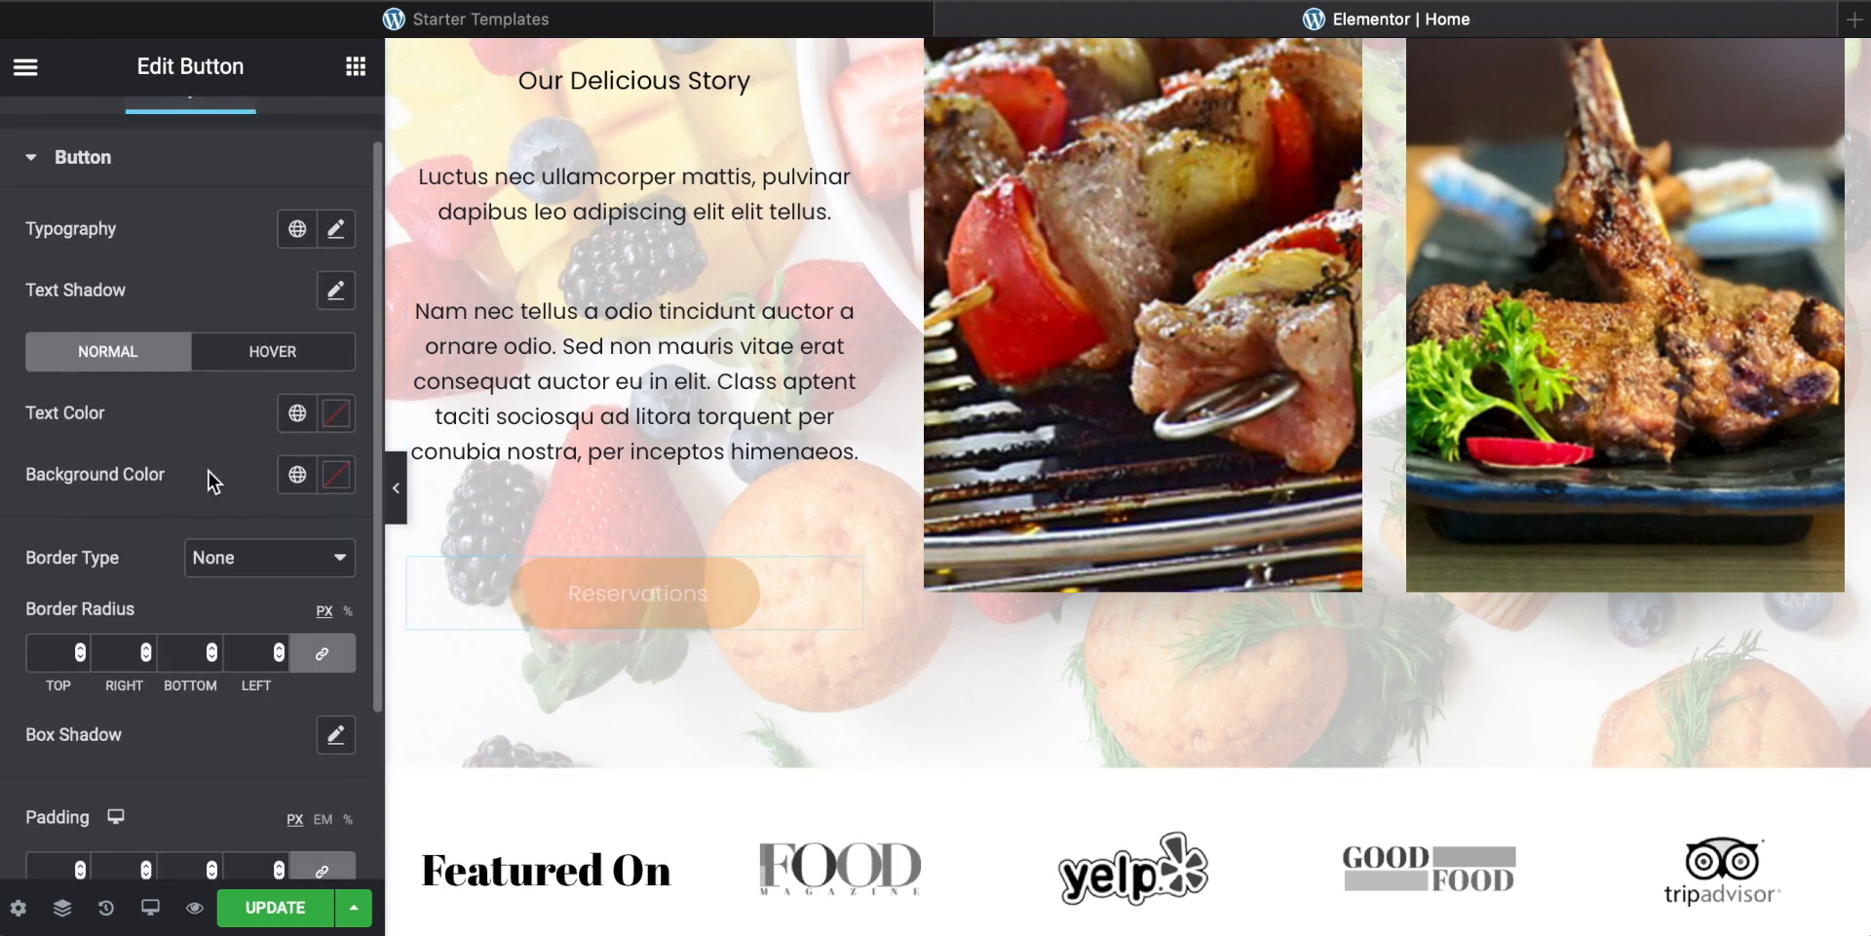
{"action": "left_click", "coordinate": [336, 418]}
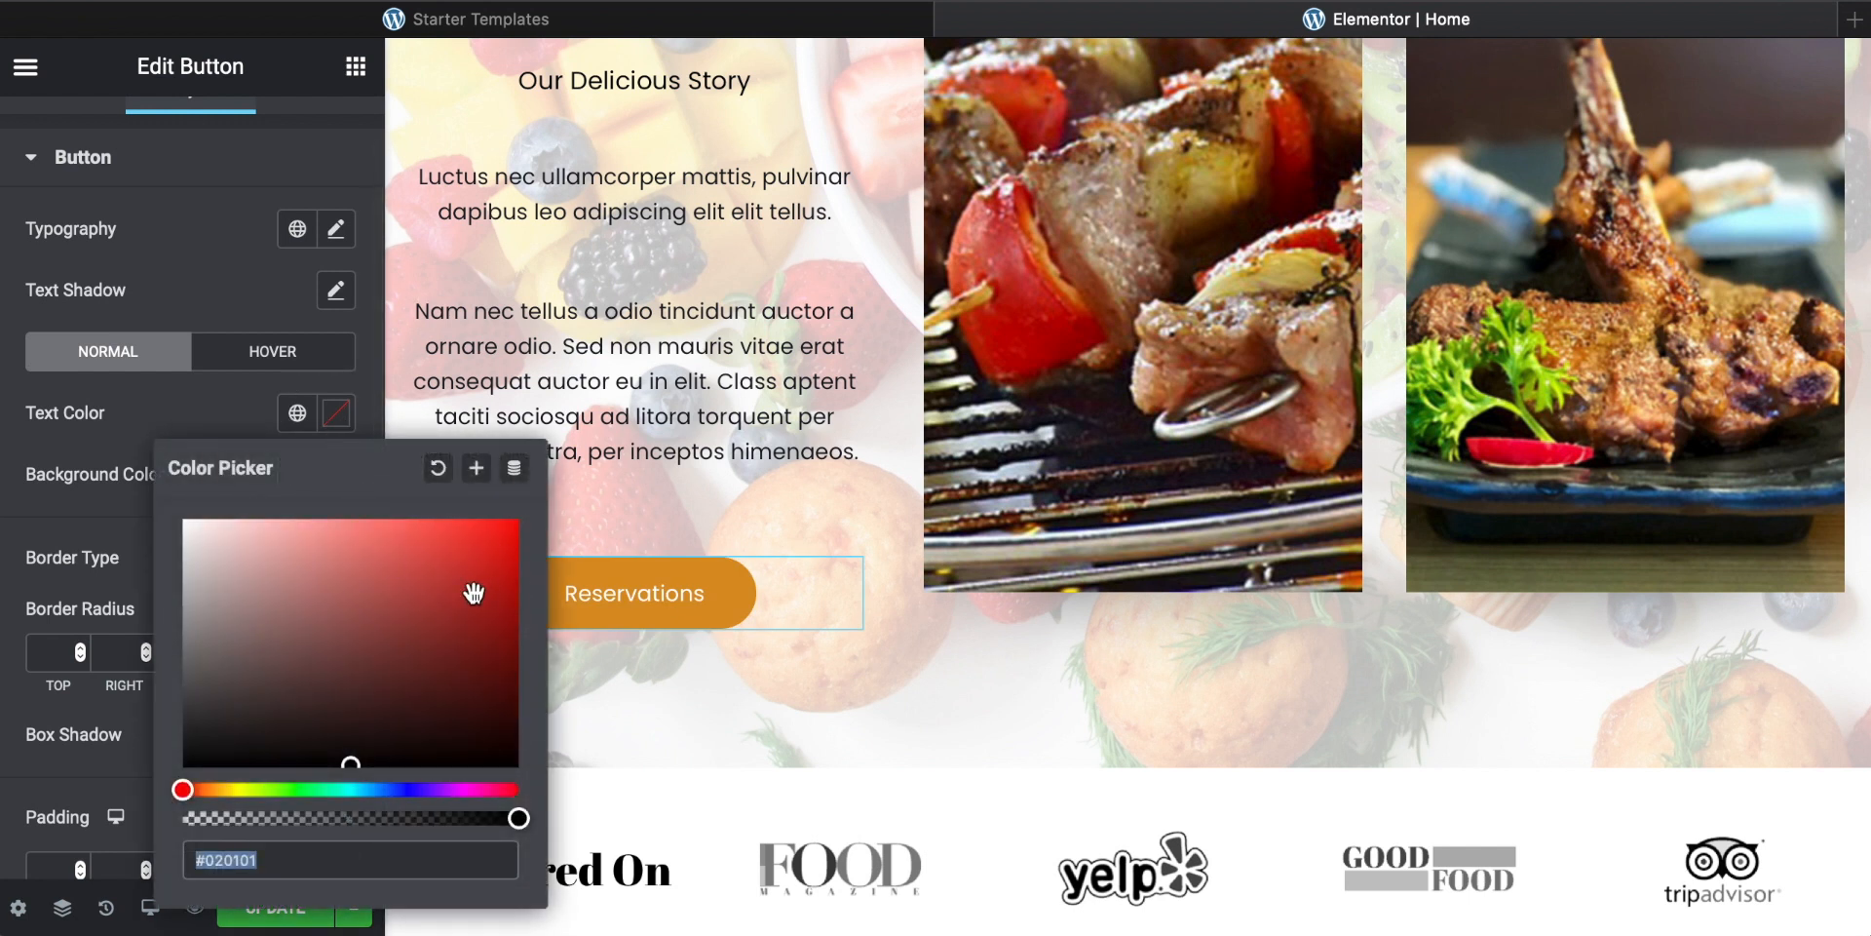
{"action": "left_click", "coordinate": [481, 590]}
{"action": "left_click_drag", "start_coordinate": [416, 633], "coordinate": [512, 755]}
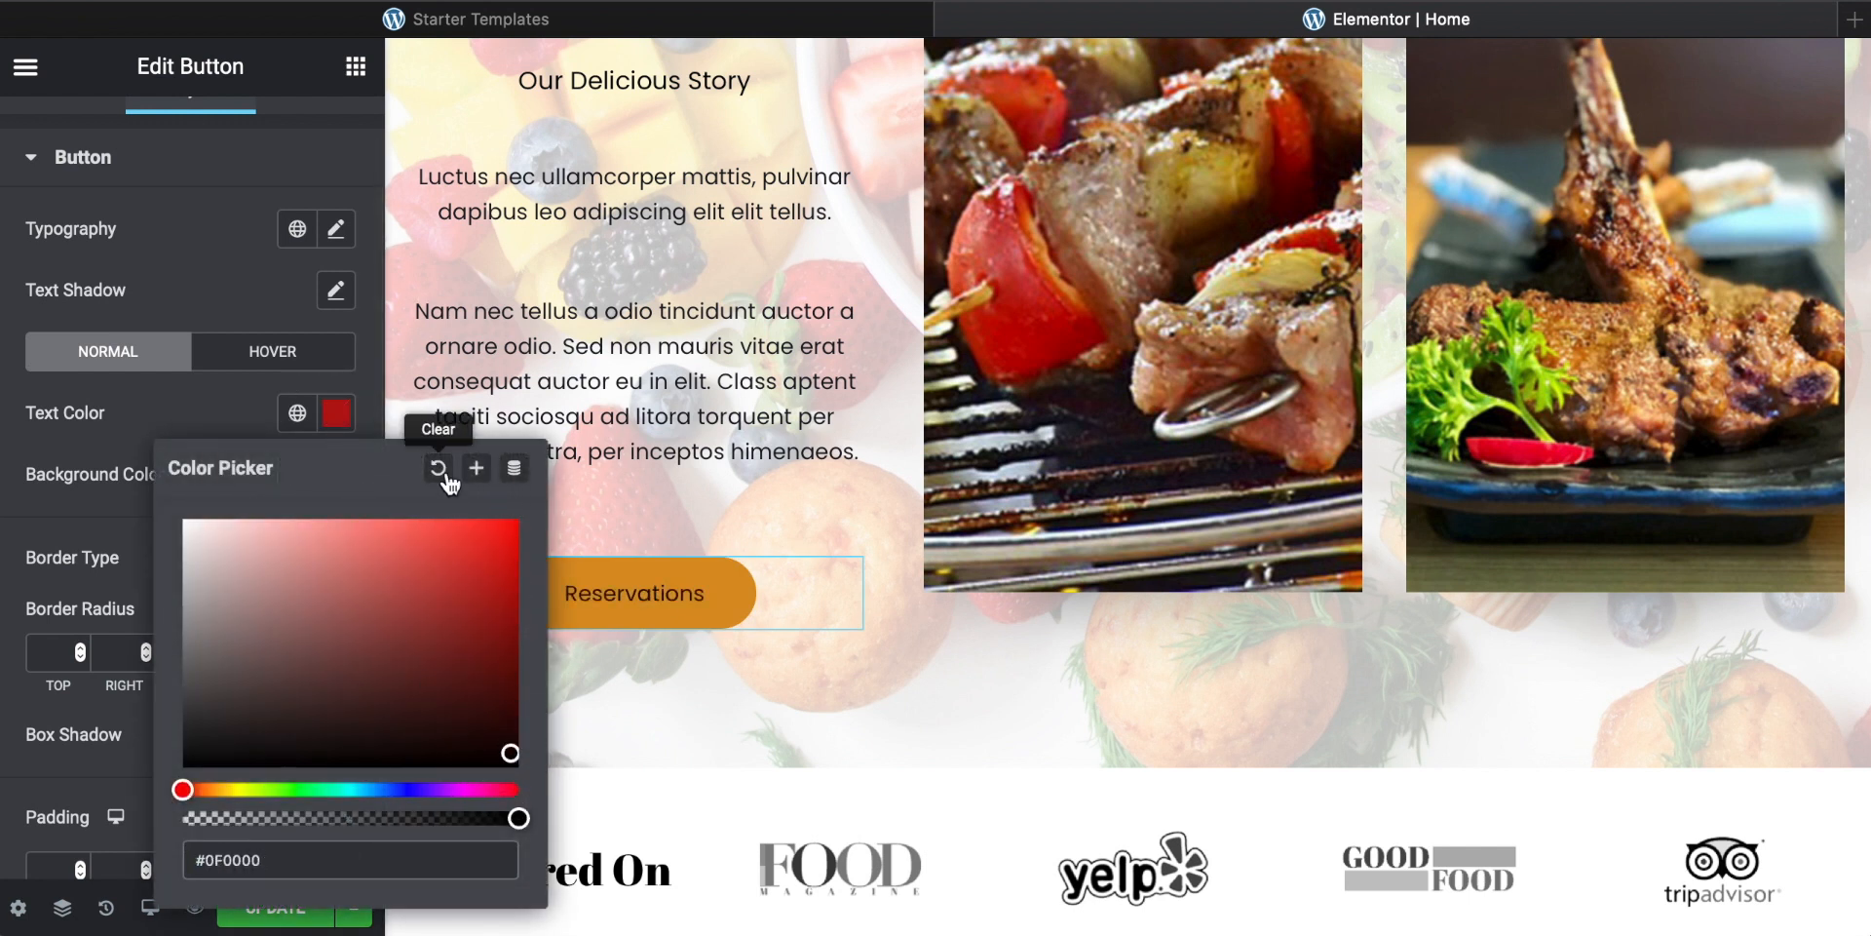
{"action": "left_click", "coordinate": [207, 400]}
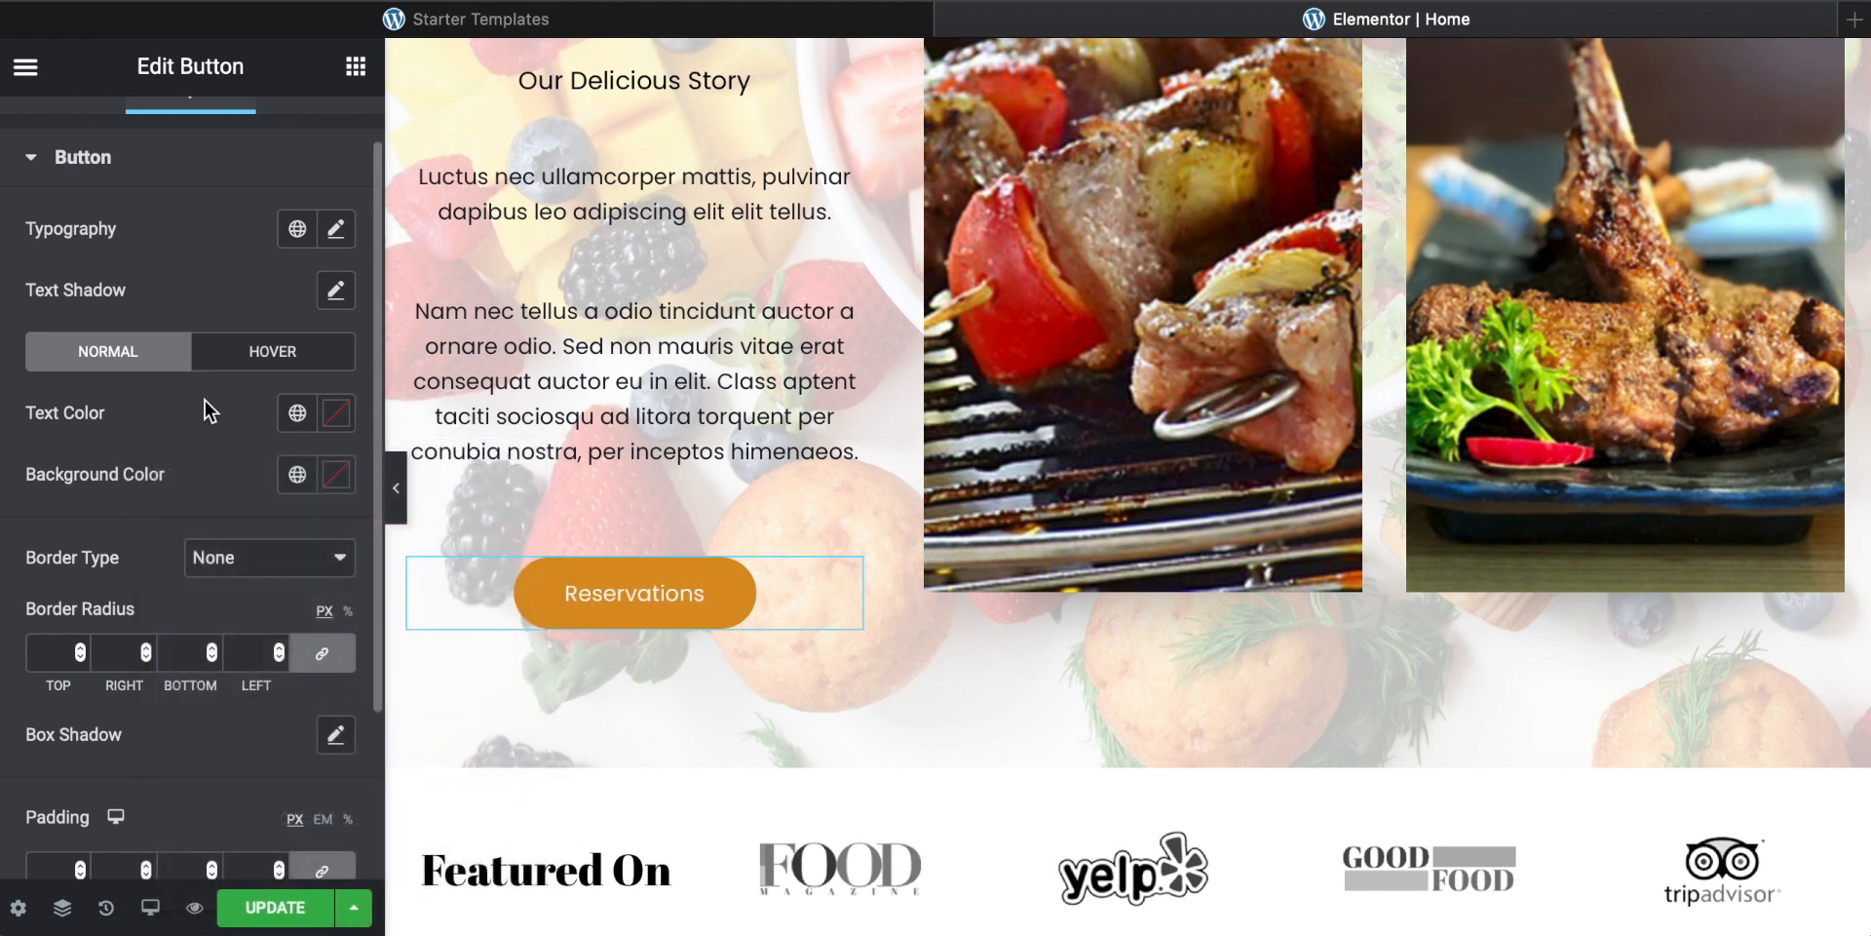
Step: Set the Reservations button's background color to red #BA0A0A
{"action": "left_click", "coordinate": [338, 477]}
{"action": "left_click_drag", "start_coordinate": [646, 552], "coordinate": [726, 378]}
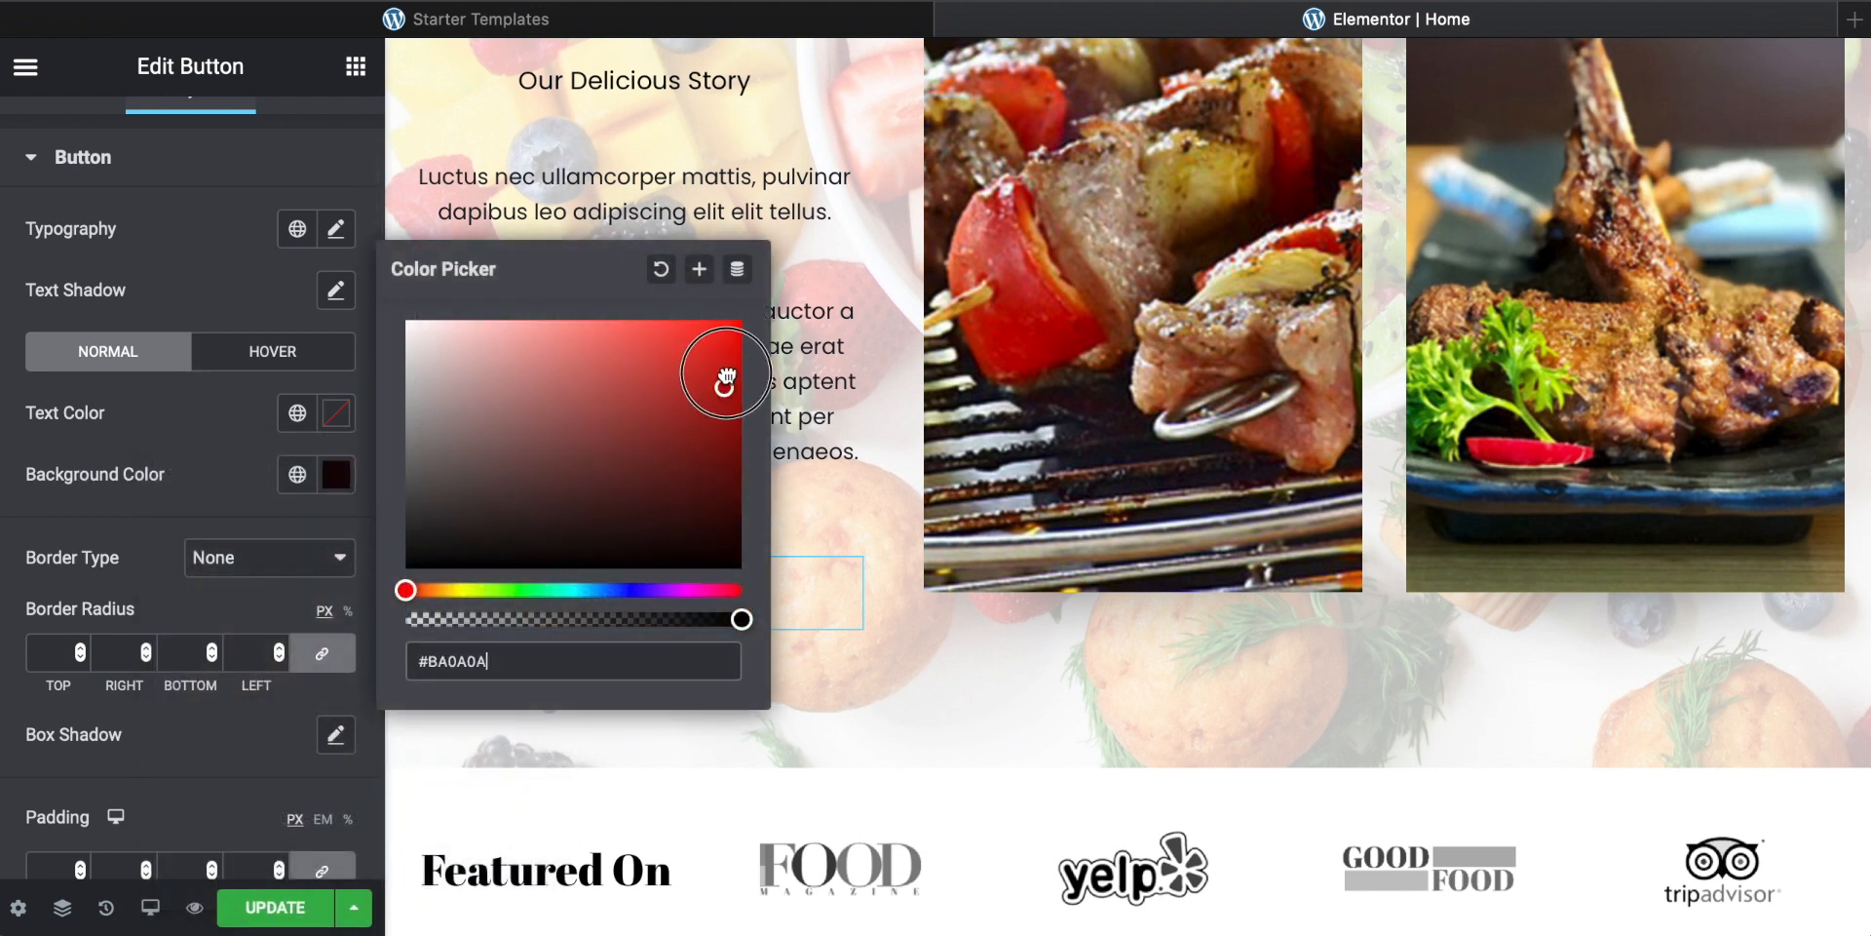
{"action": "left_click", "coordinate": [238, 506]}
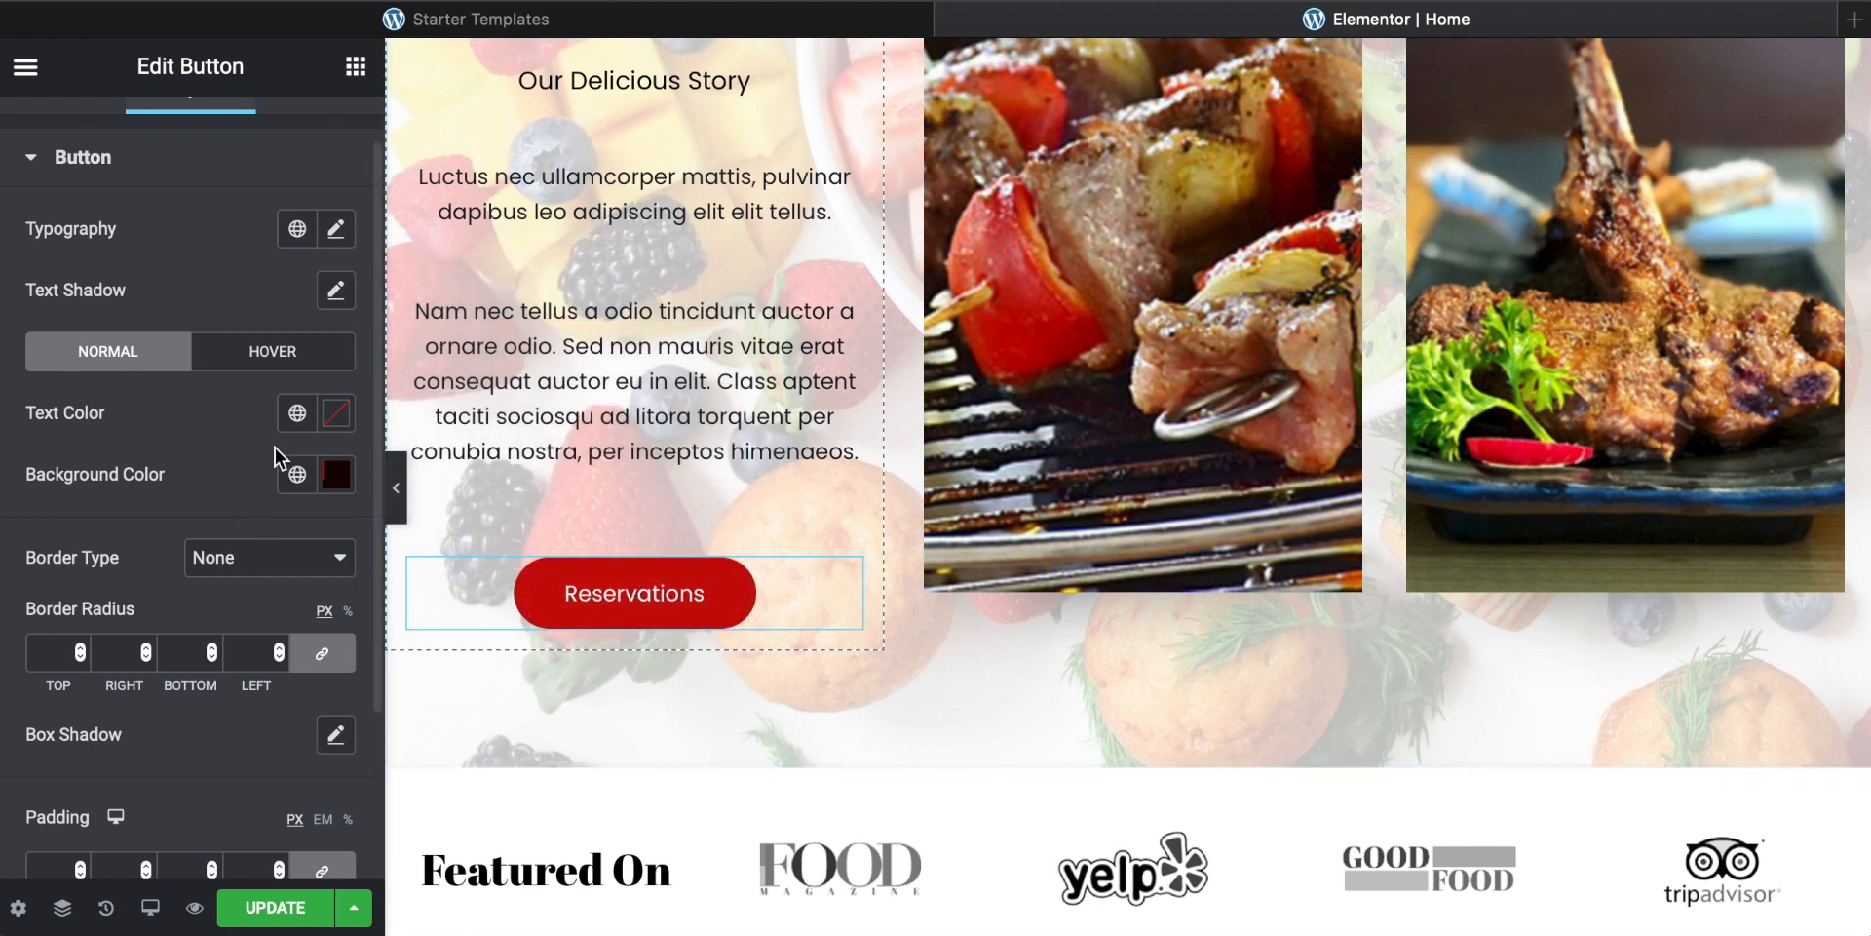
Step: Review the Reservations button's content and style settings
{"action": "scroll", "coordinate": [297, 419], "scroll_direction": "up", "scroll_amount": 1}
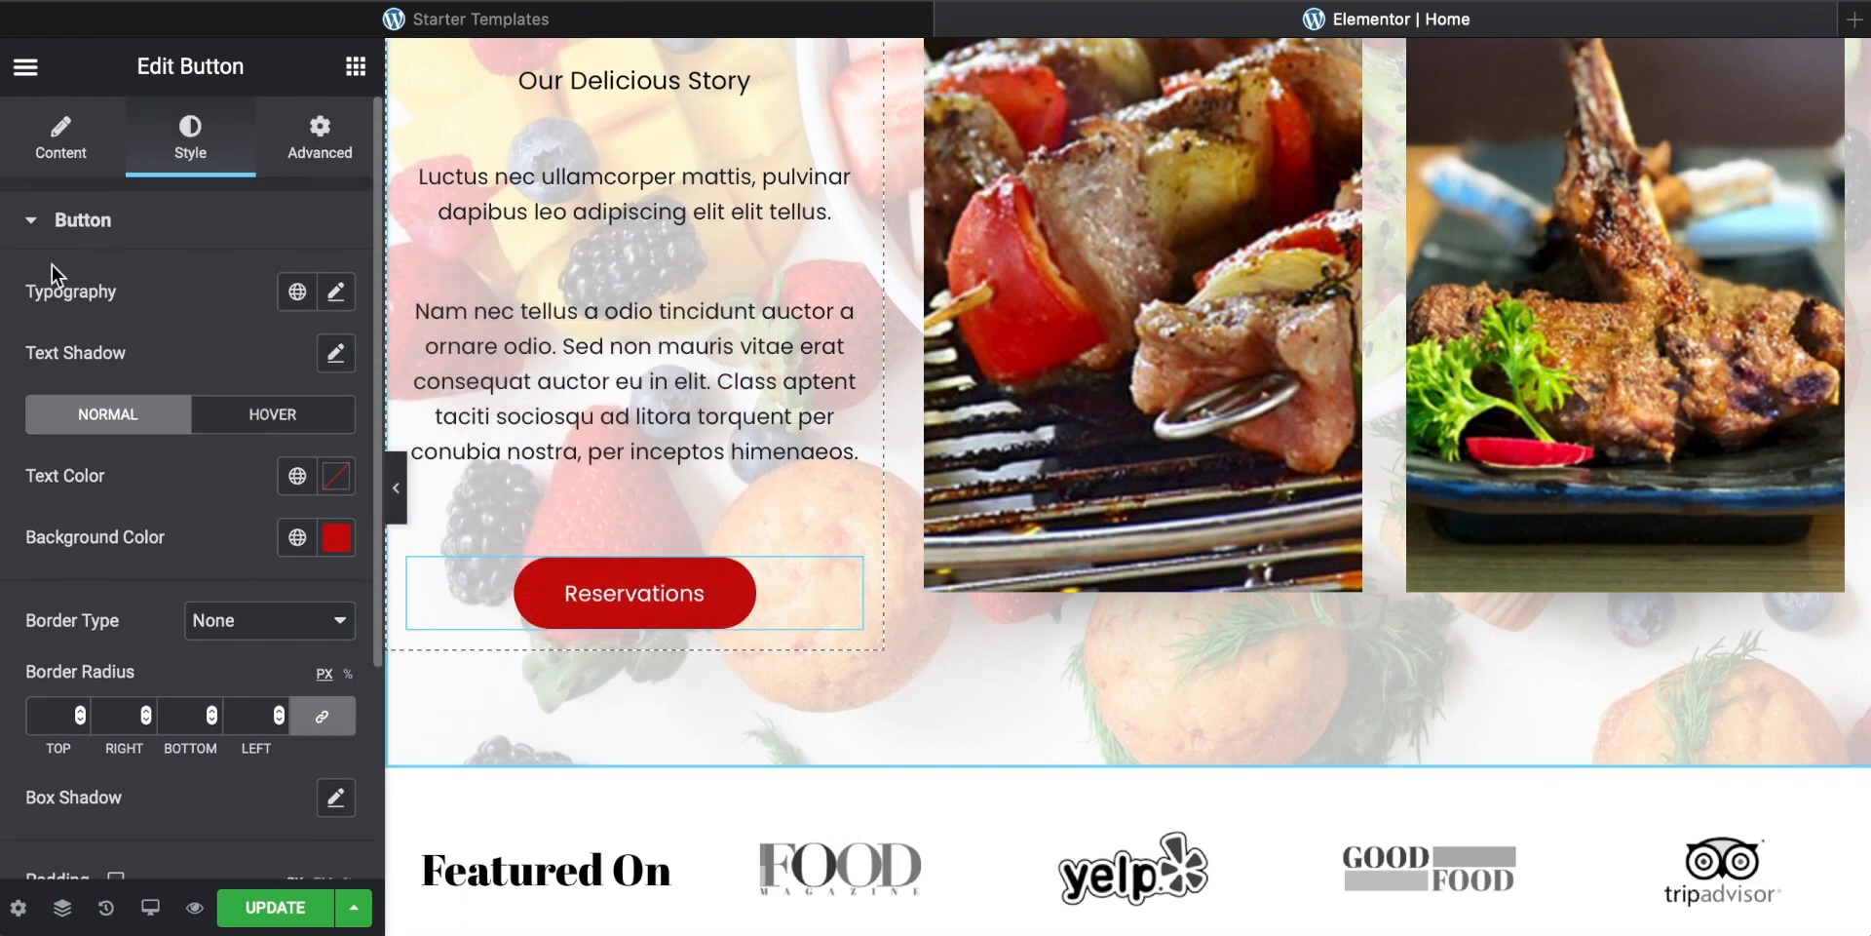
{"action": "left_click", "coordinate": [67, 151]}
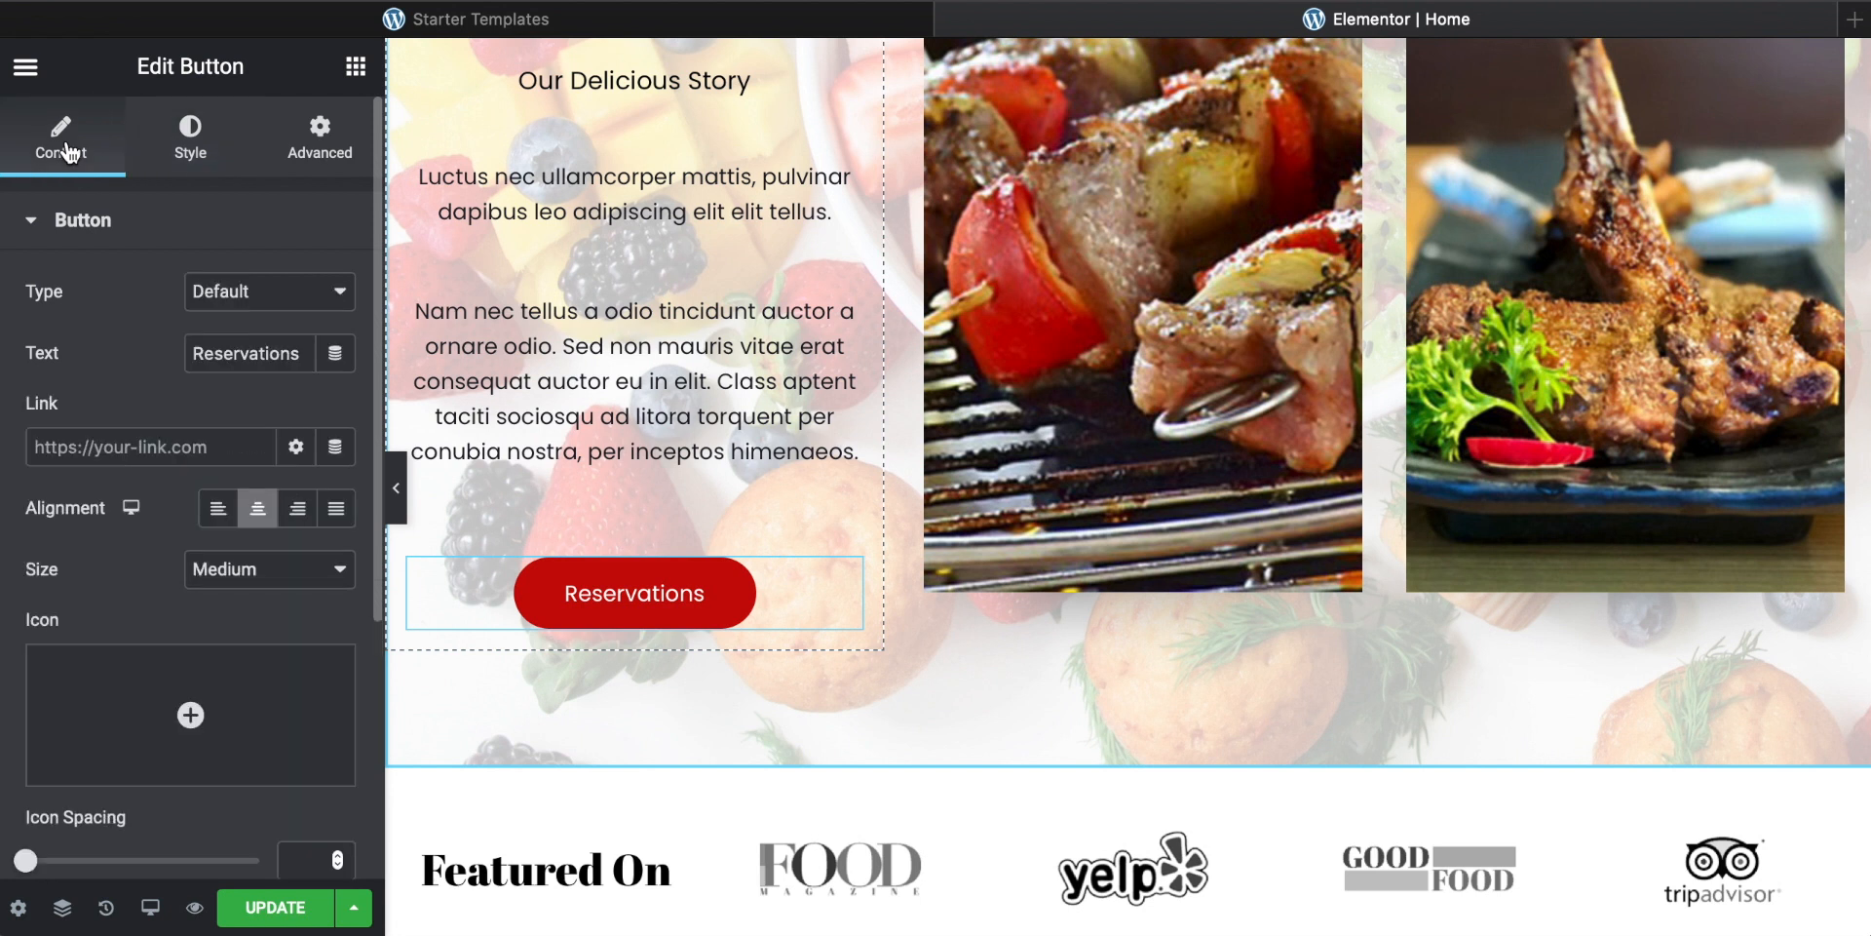
{"action": "left_click", "coordinate": [198, 149]}
{"action": "scroll", "coordinate": [151, 619], "scroll_direction": "down", "scroll_amount": 2}
{"action": "scroll", "coordinate": [151, 594], "scroll_direction": "up", "scroll_amount": 2}
{"action": "left_click", "coordinate": [93, 154]}
{"action": "scroll", "coordinate": [1154, 412], "scroll_direction": "down", "scroll_amount": 1}
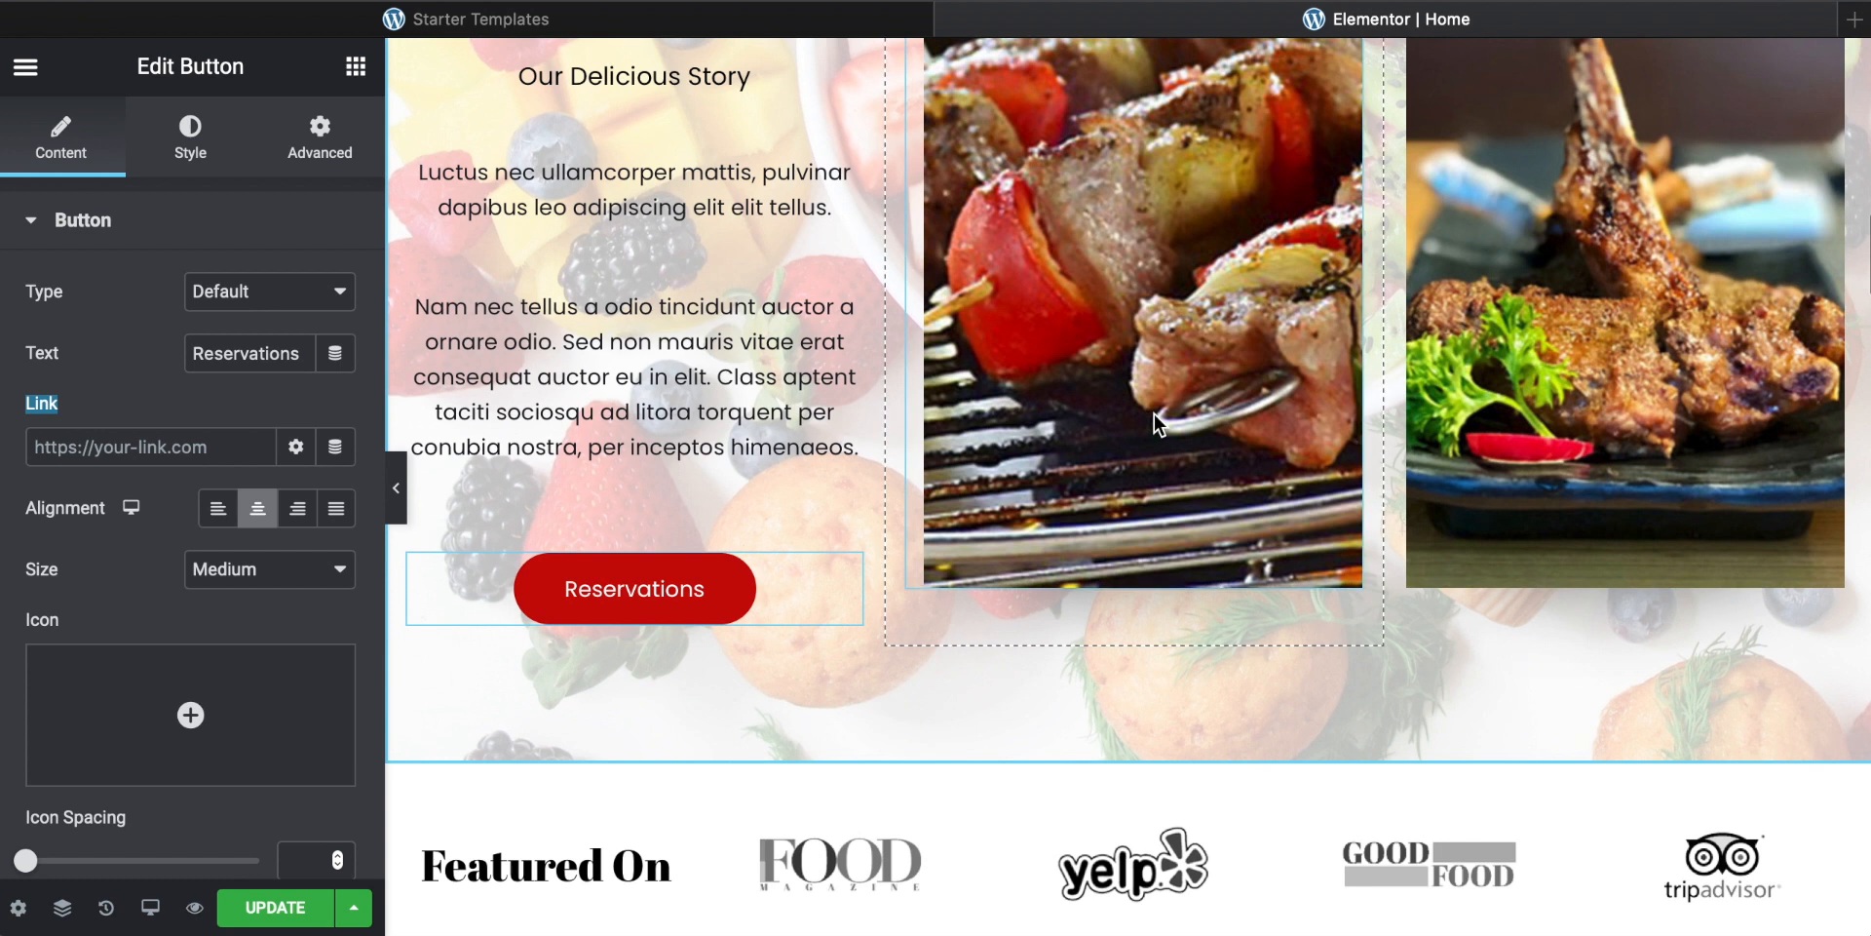
{"action": "scroll", "coordinate": [1154, 412], "scroll_direction": "up", "scroll_amount": 5}
{"action": "scroll", "coordinate": [1160, 399], "scroll_direction": "down", "scroll_amount": 1}
Step: Replace the middle story image by uploading the pexels-cottonbro photo from the cafe folder and inserting it
{"action": "left_click", "coordinate": [1172, 381]}
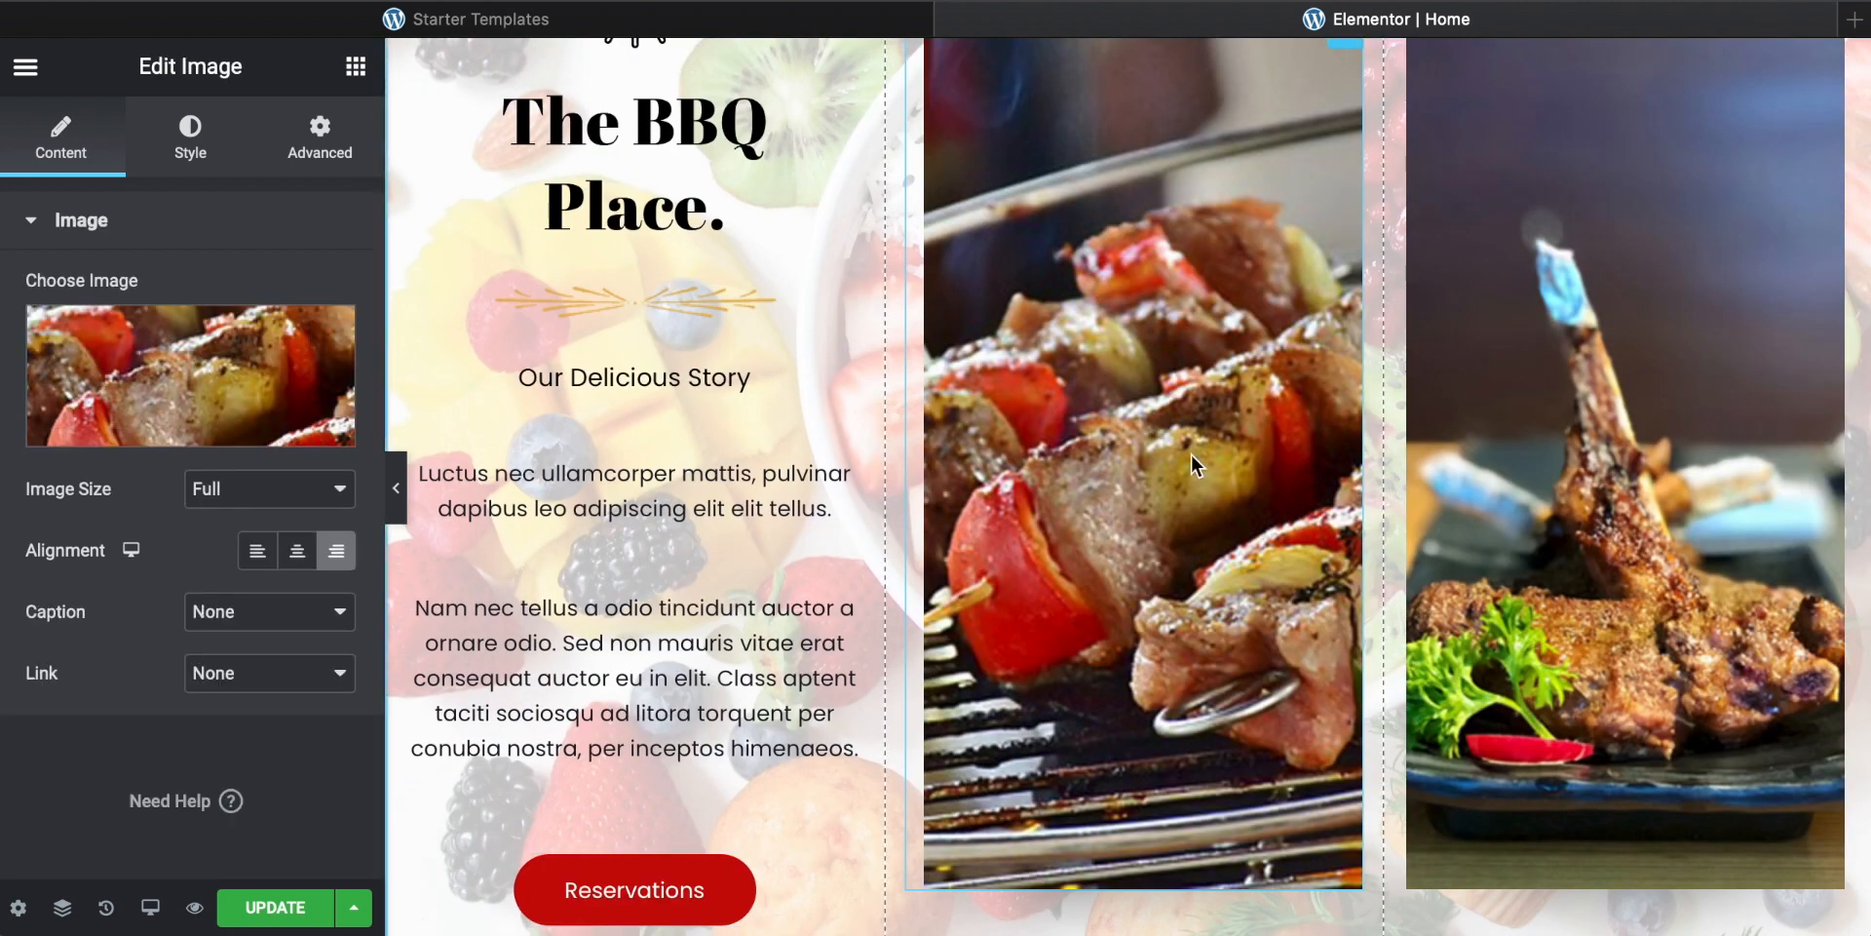
{"action": "scroll", "coordinate": [1191, 453], "scroll_direction": "up", "scroll_amount": 1}
{"action": "mouse_move", "coordinate": [146, 363]}
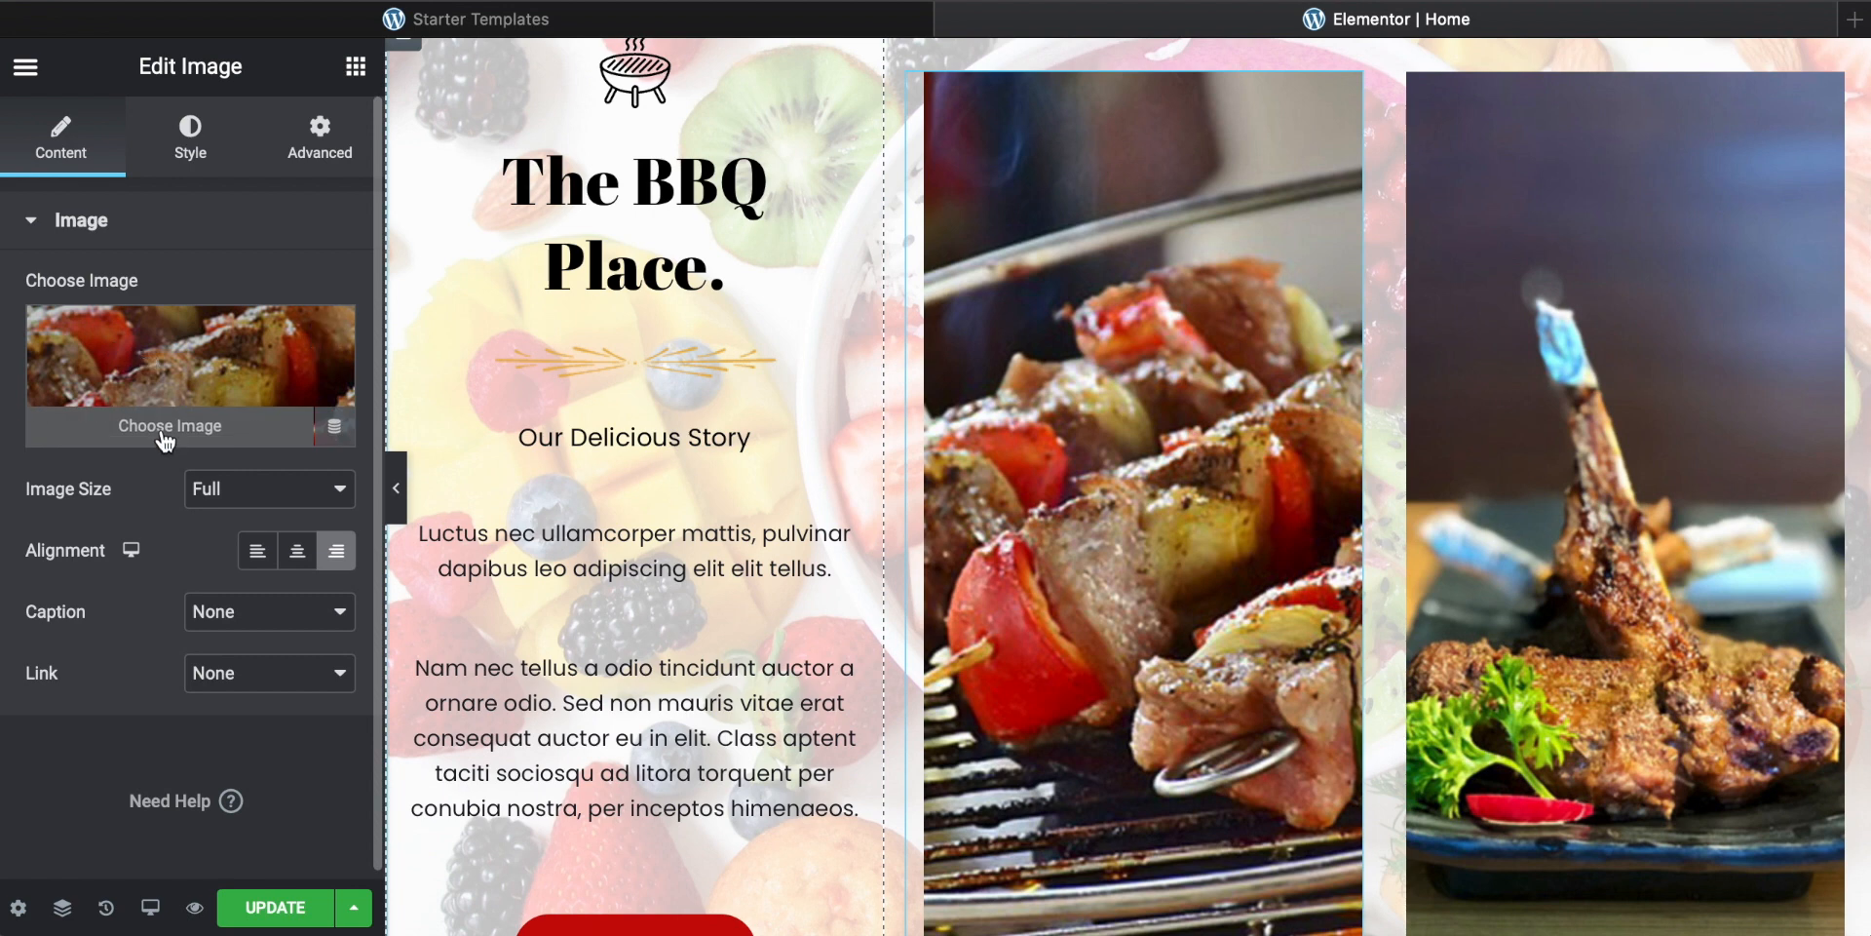
{"action": "left_click", "coordinate": [165, 434]}
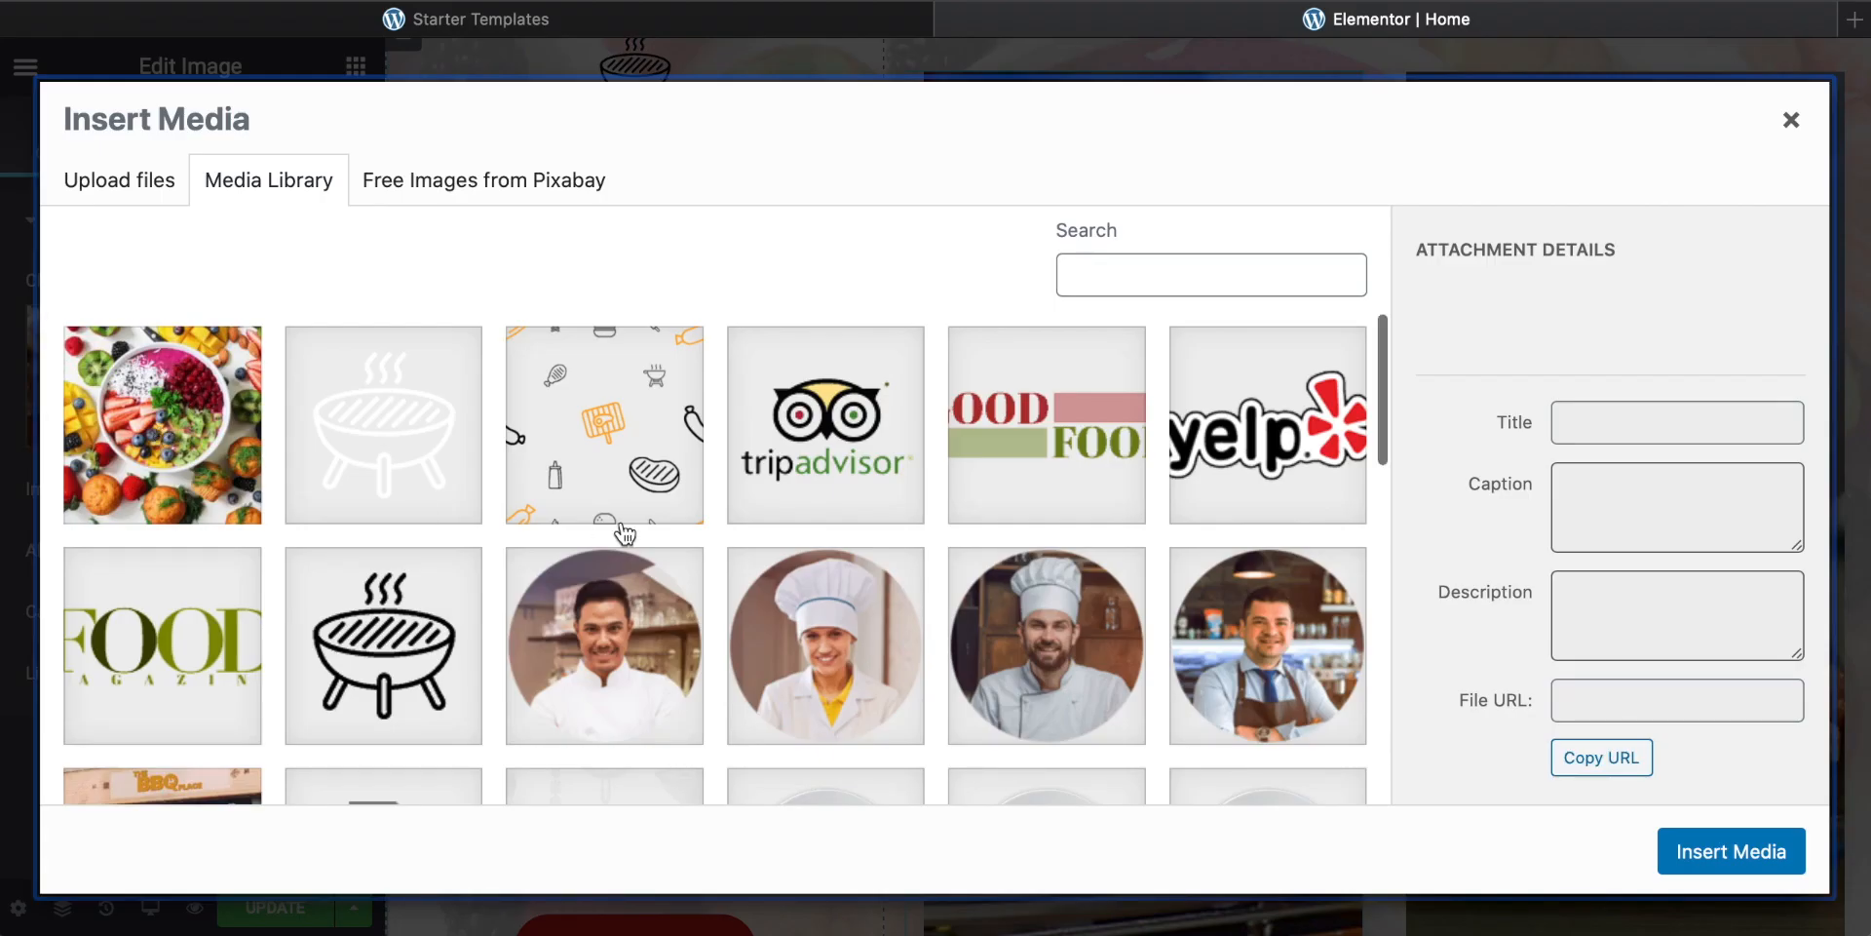
{"action": "scroll", "coordinate": [624, 533], "scroll_direction": "down", "scroll_amount": 5}
{"action": "scroll", "coordinate": [618, 530], "scroll_direction": "up", "scroll_amount": 5}
{"action": "key", "text": "super+Tab"}
{"action": "left_click_drag", "start_coordinate": [1429, 546], "coordinate": [1444, 259]}
{"action": "left_click_drag", "start_coordinate": [1377, 400], "coordinate": [614, 590]}
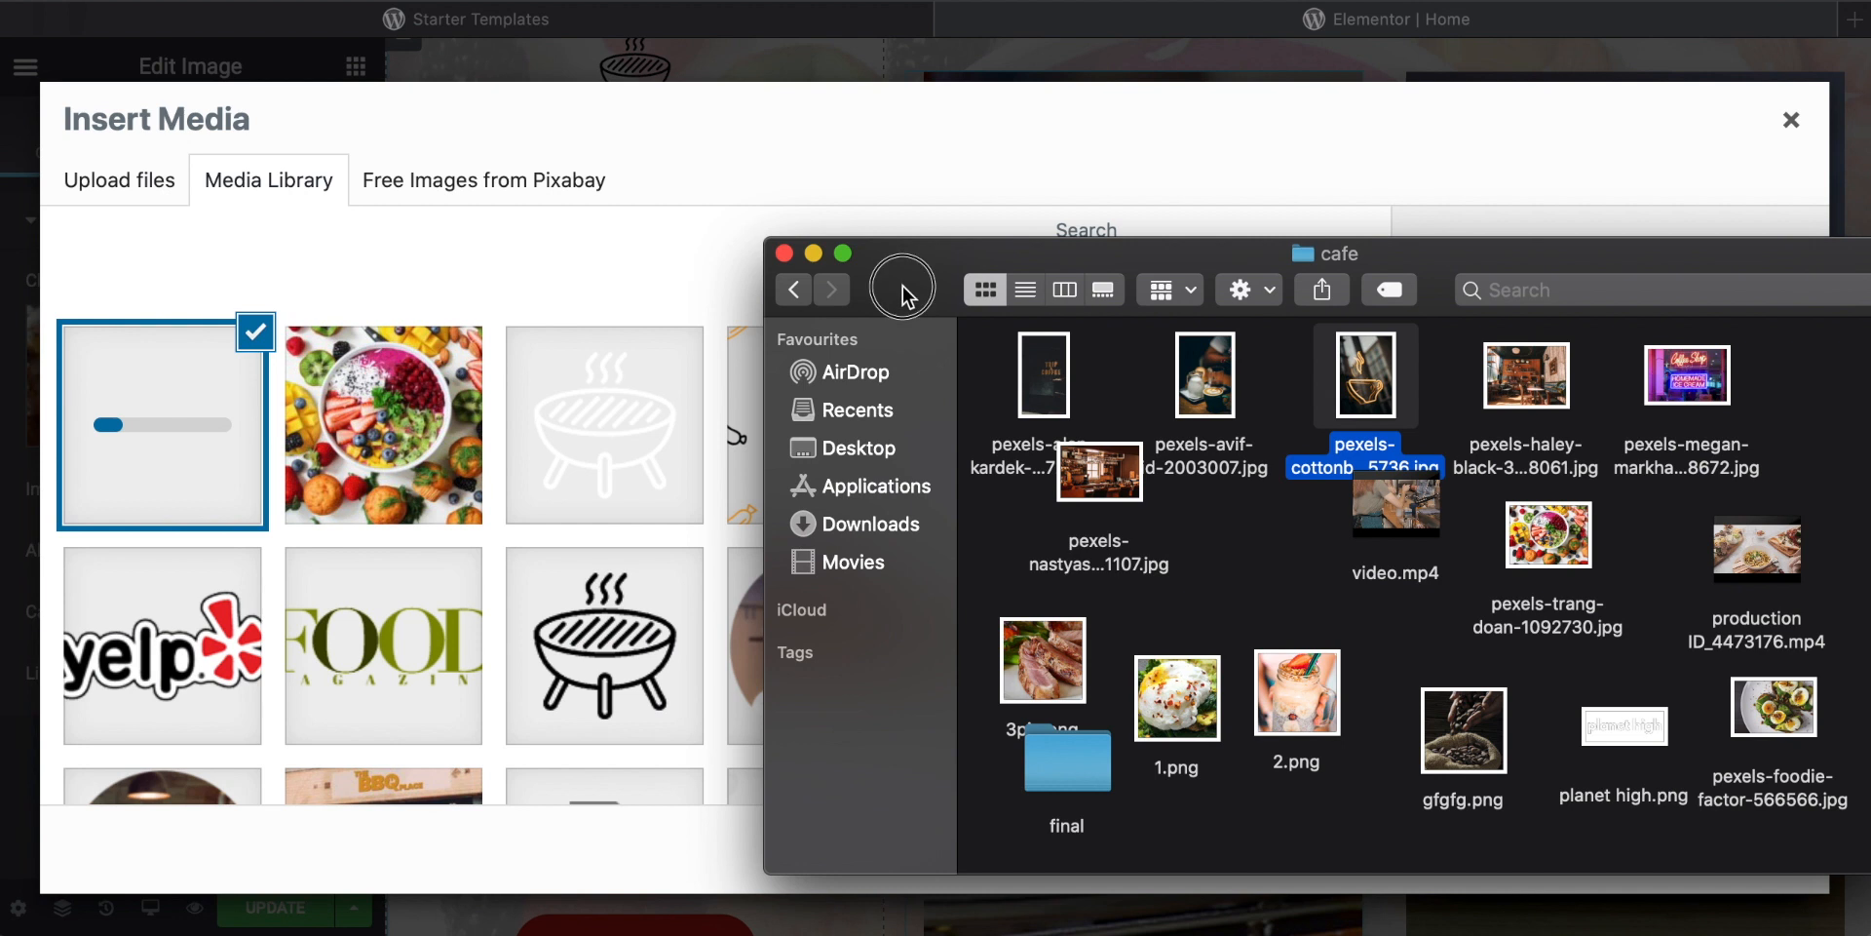
{"action": "left_click_drag", "start_coordinate": [903, 287], "coordinate": [936, 931]}
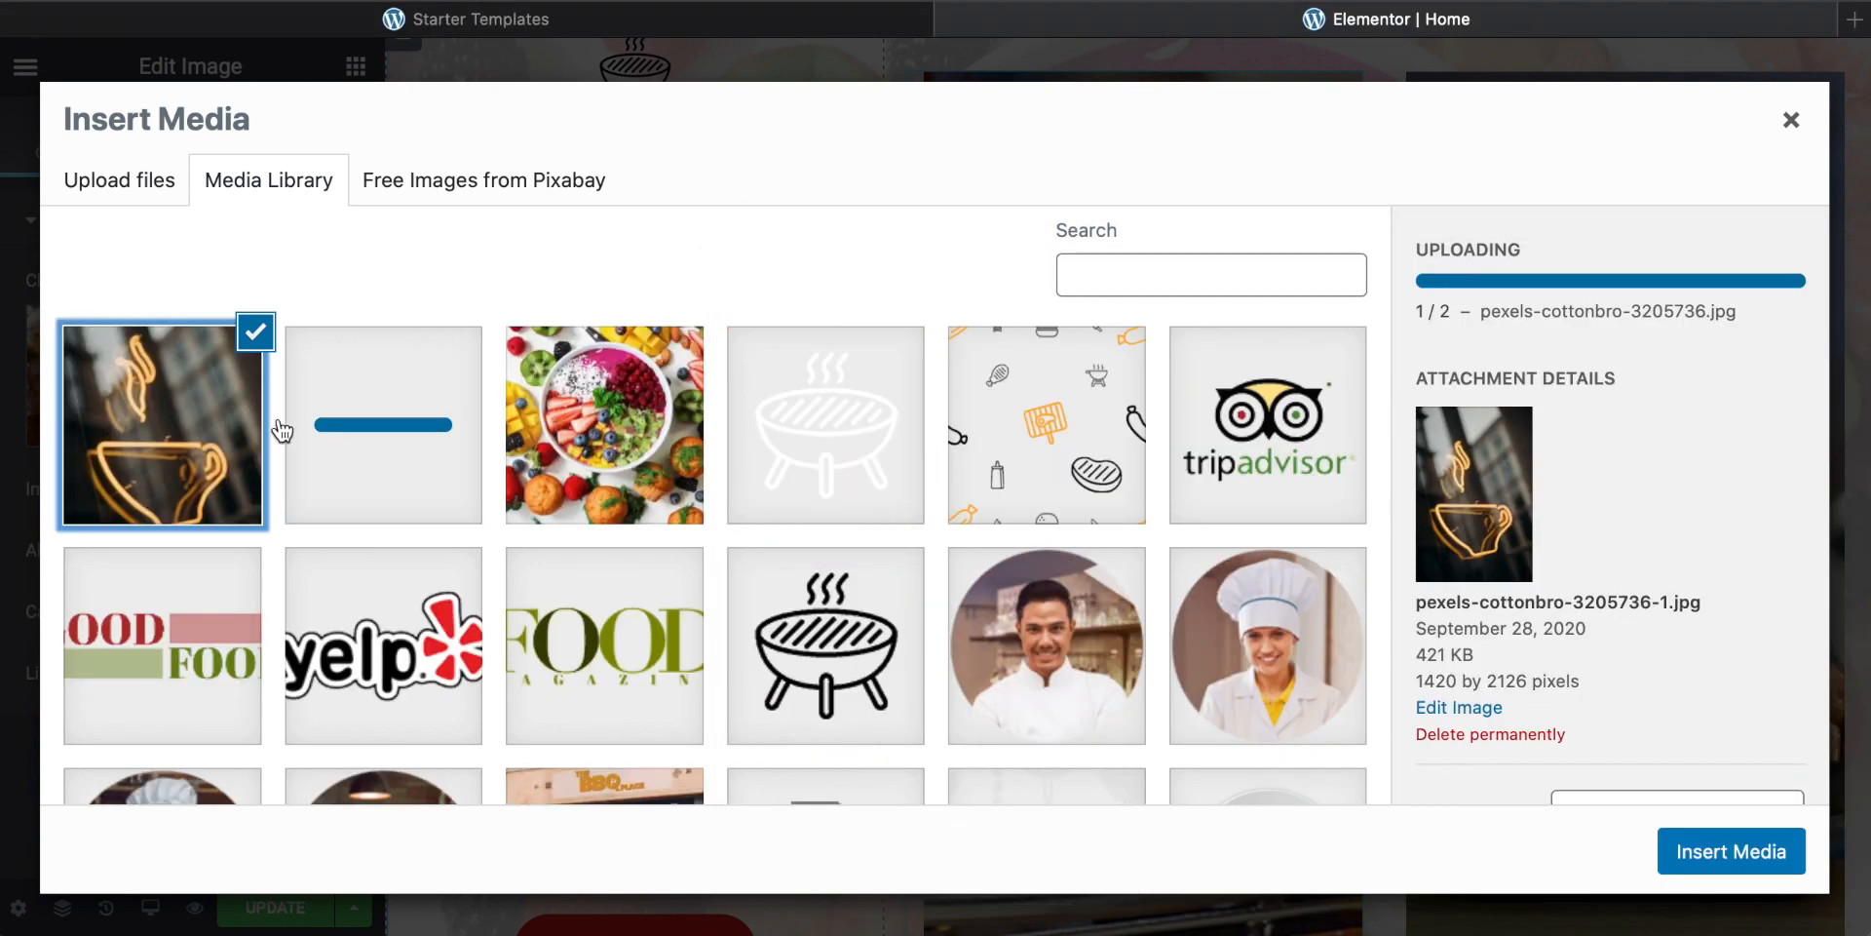
{"action": "left_click", "coordinate": [1710, 851]}
Step: Inspect the story heading, the story images and the grill icon above the heading
{"action": "scroll", "coordinate": [1237, 583], "scroll_direction": "down", "scroll_amount": 1}
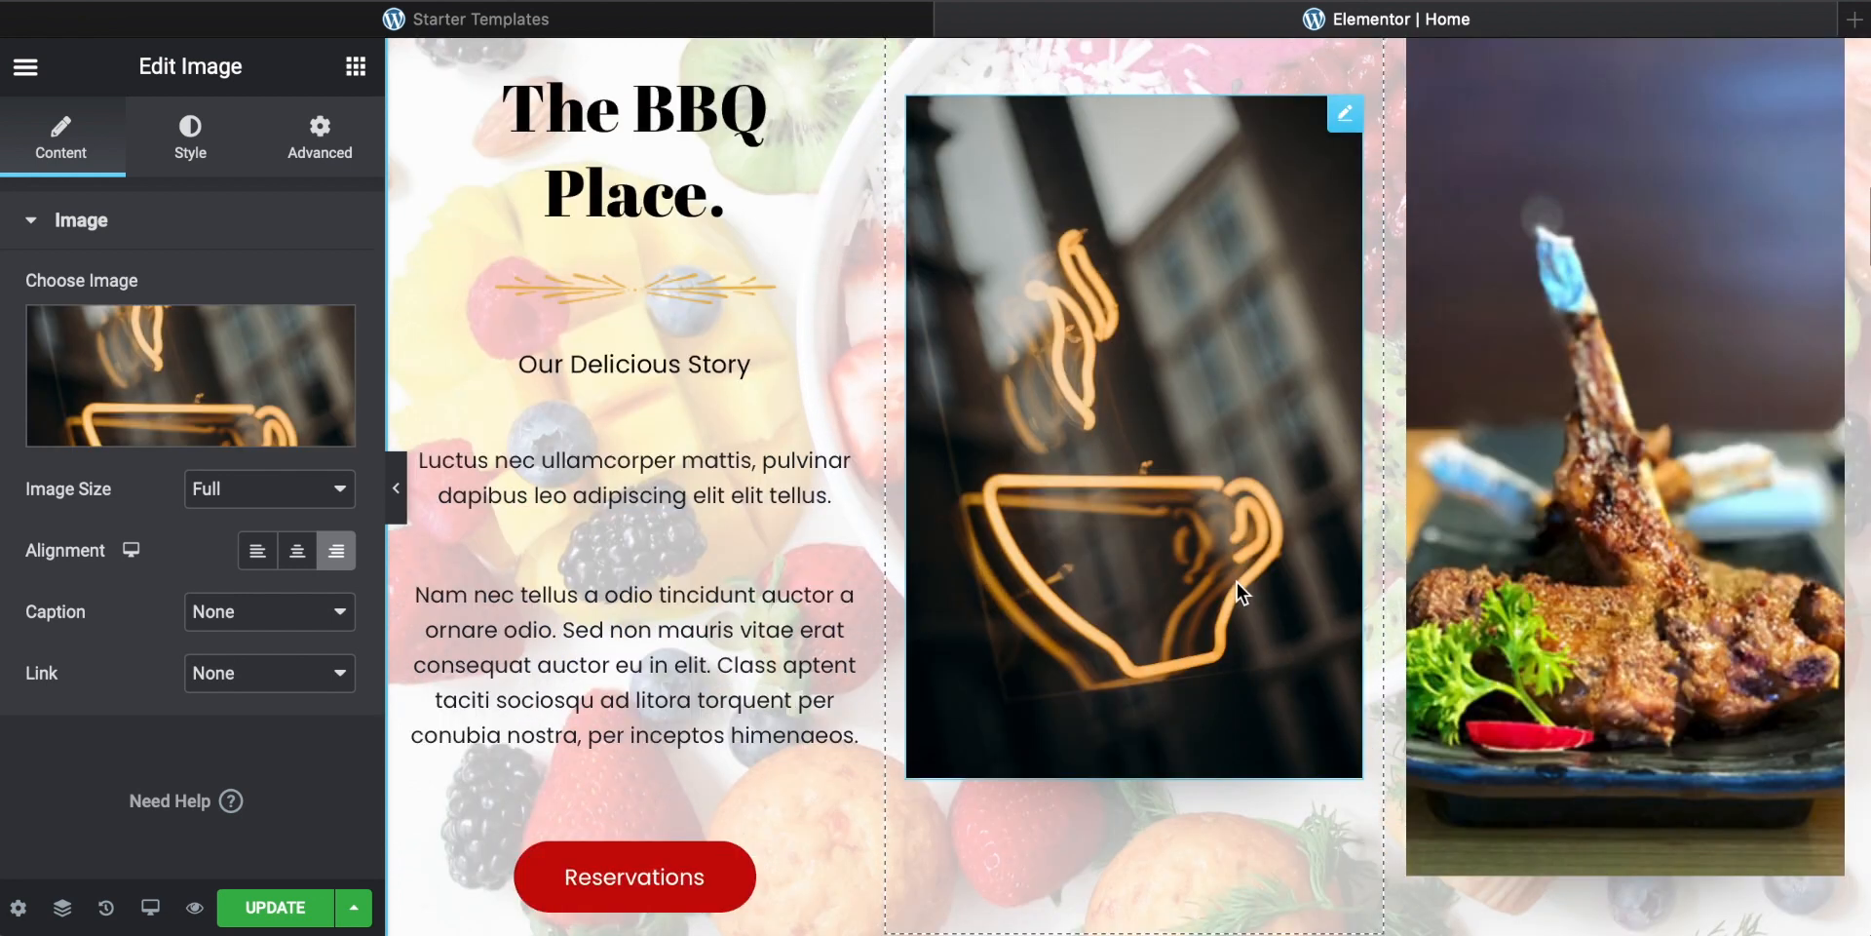
{"action": "scroll", "coordinate": [1148, 683], "scroll_direction": "up", "scroll_amount": 2}
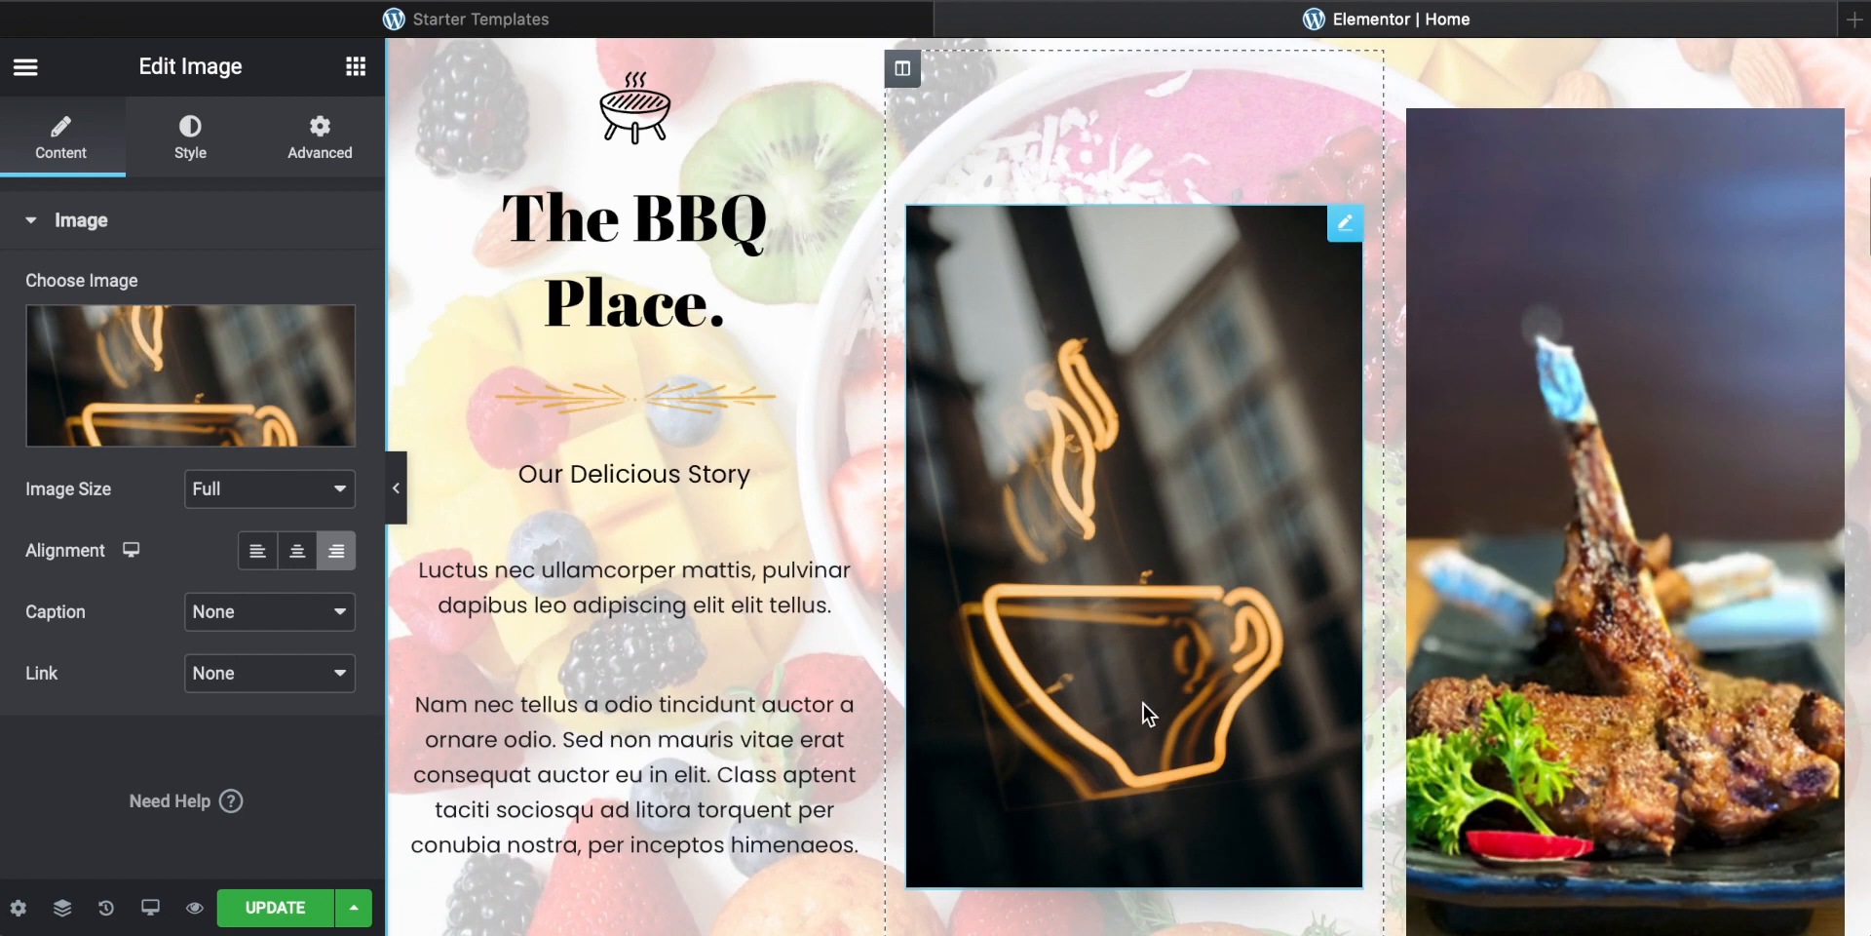
{"action": "scroll", "coordinate": [1143, 704], "scroll_direction": "down", "scroll_amount": 3}
{"action": "scroll", "coordinate": [1143, 704], "scroll_direction": "up", "scroll_amount": 3}
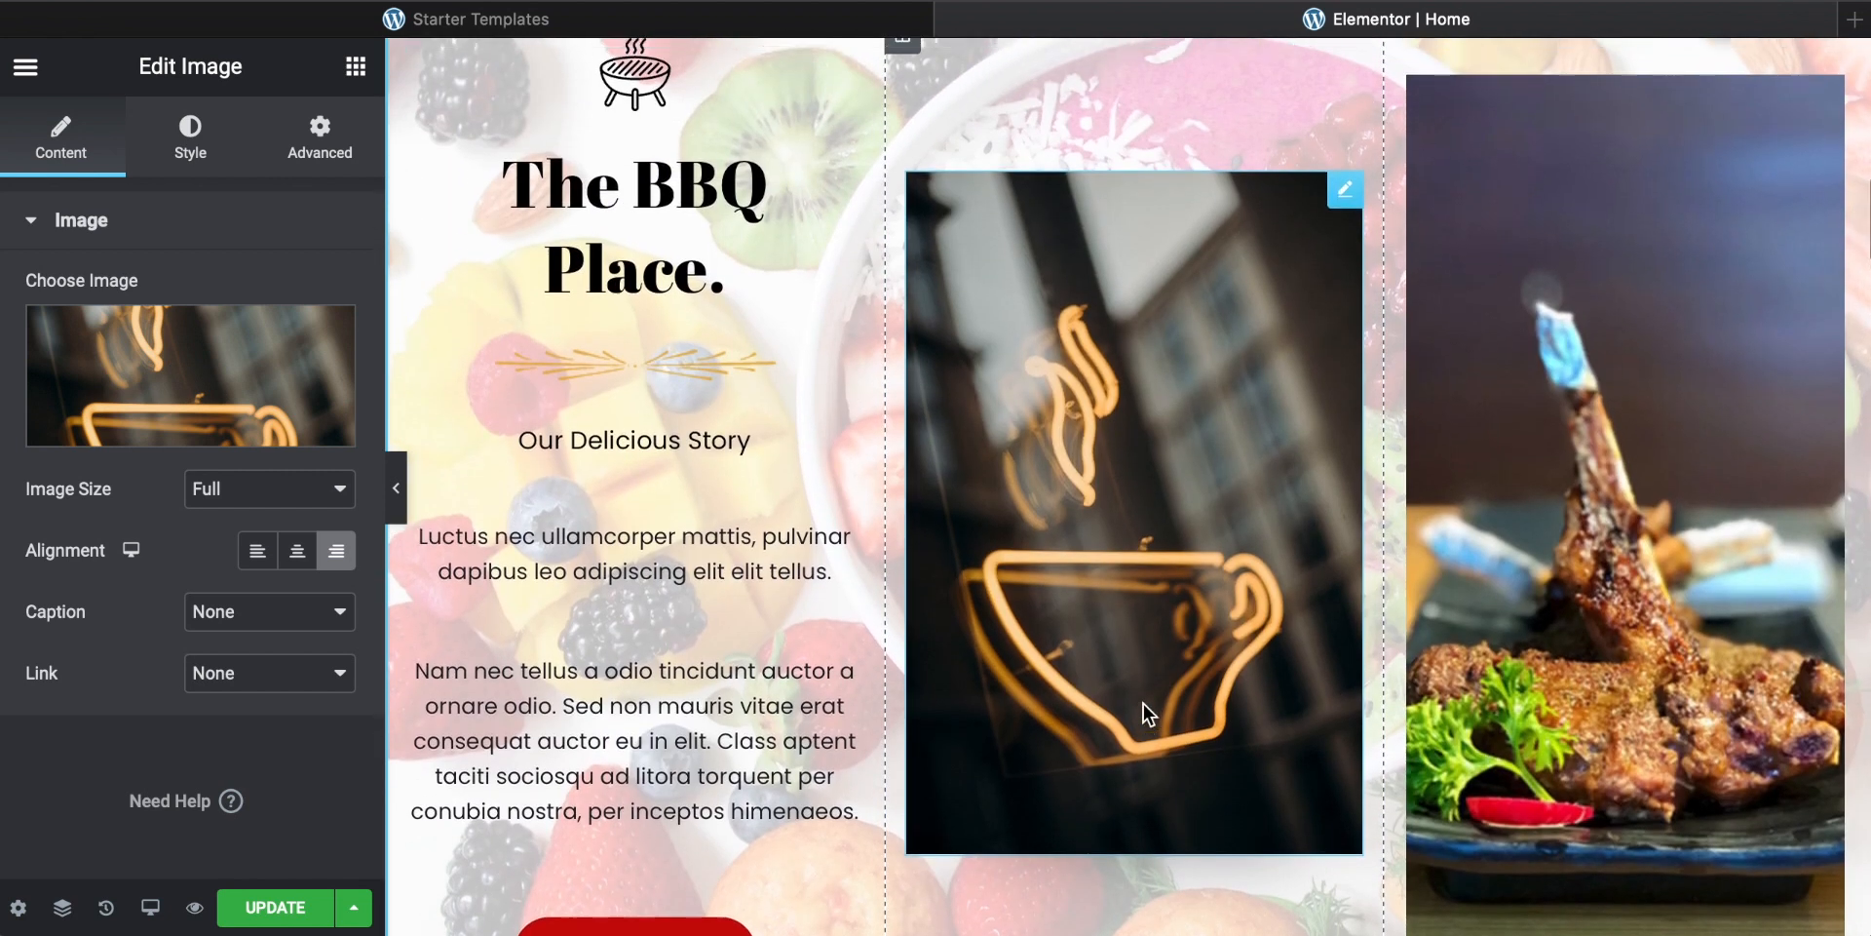
{"action": "scroll", "coordinate": [1144, 704], "scroll_direction": "down", "scroll_amount": 3}
{"action": "scroll", "coordinate": [1145, 463], "scroll_direction": "up", "scroll_amount": 3}
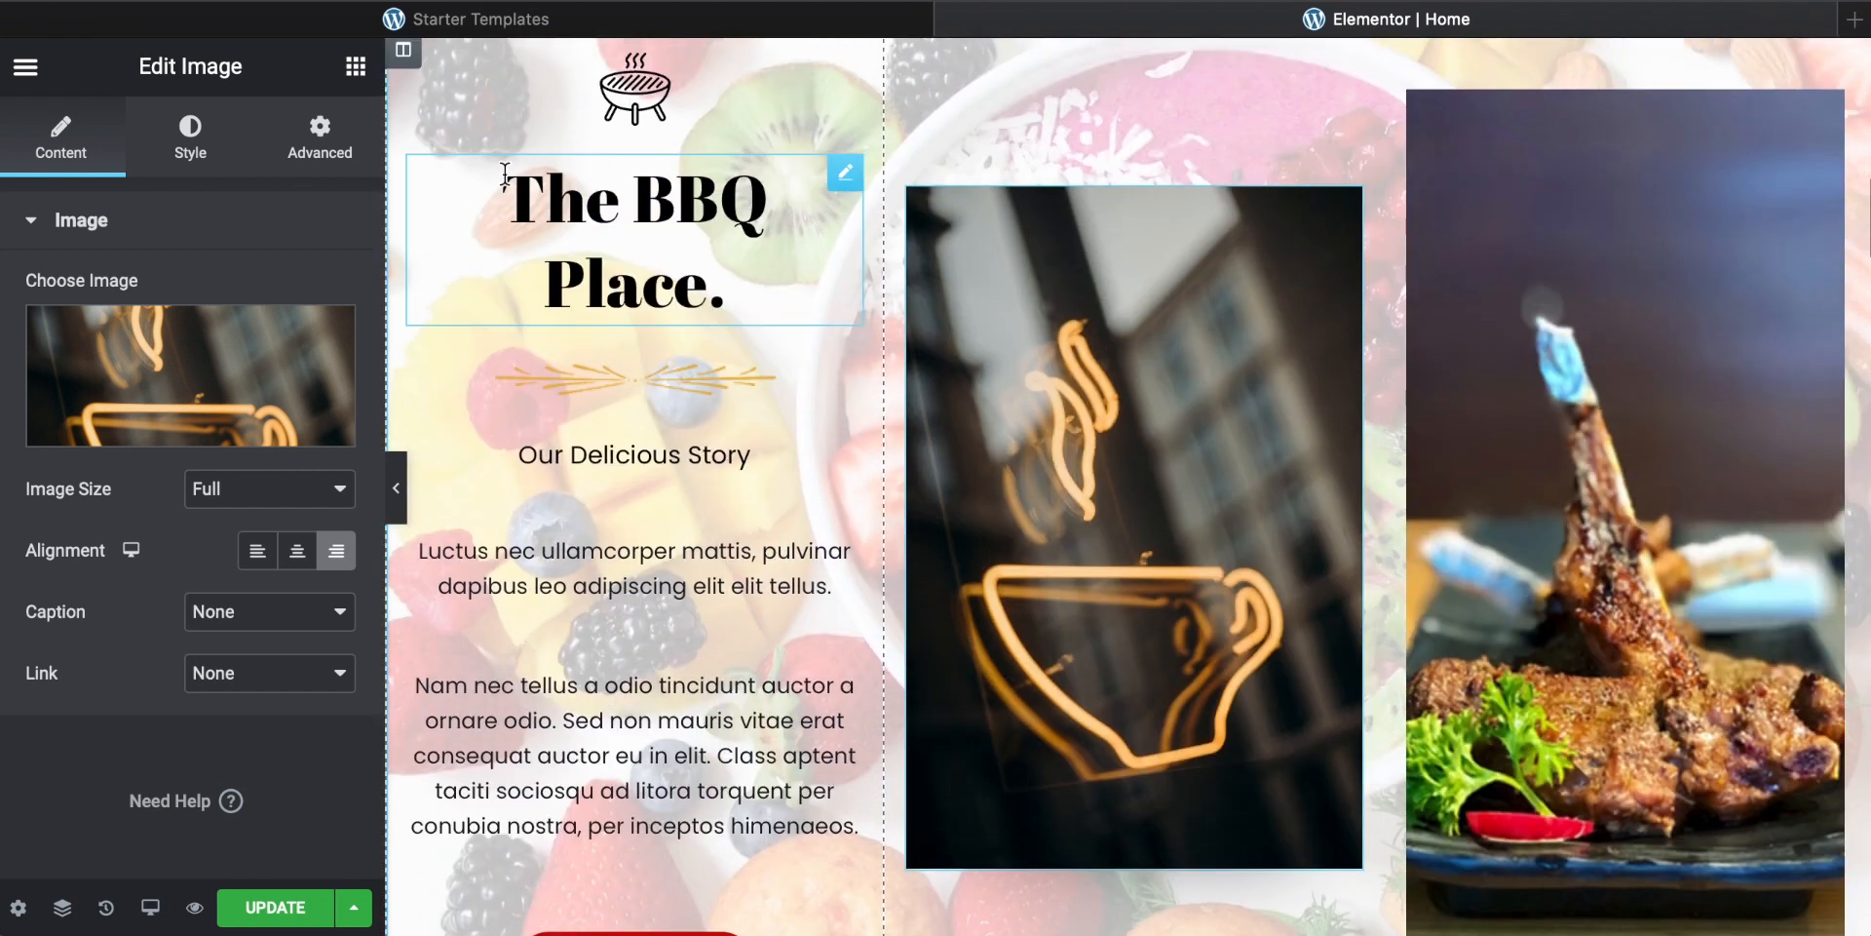
{"action": "left_click", "coordinate": [687, 248]}
{"action": "scroll", "coordinate": [647, 394], "scroll_direction": "up", "scroll_amount": 2}
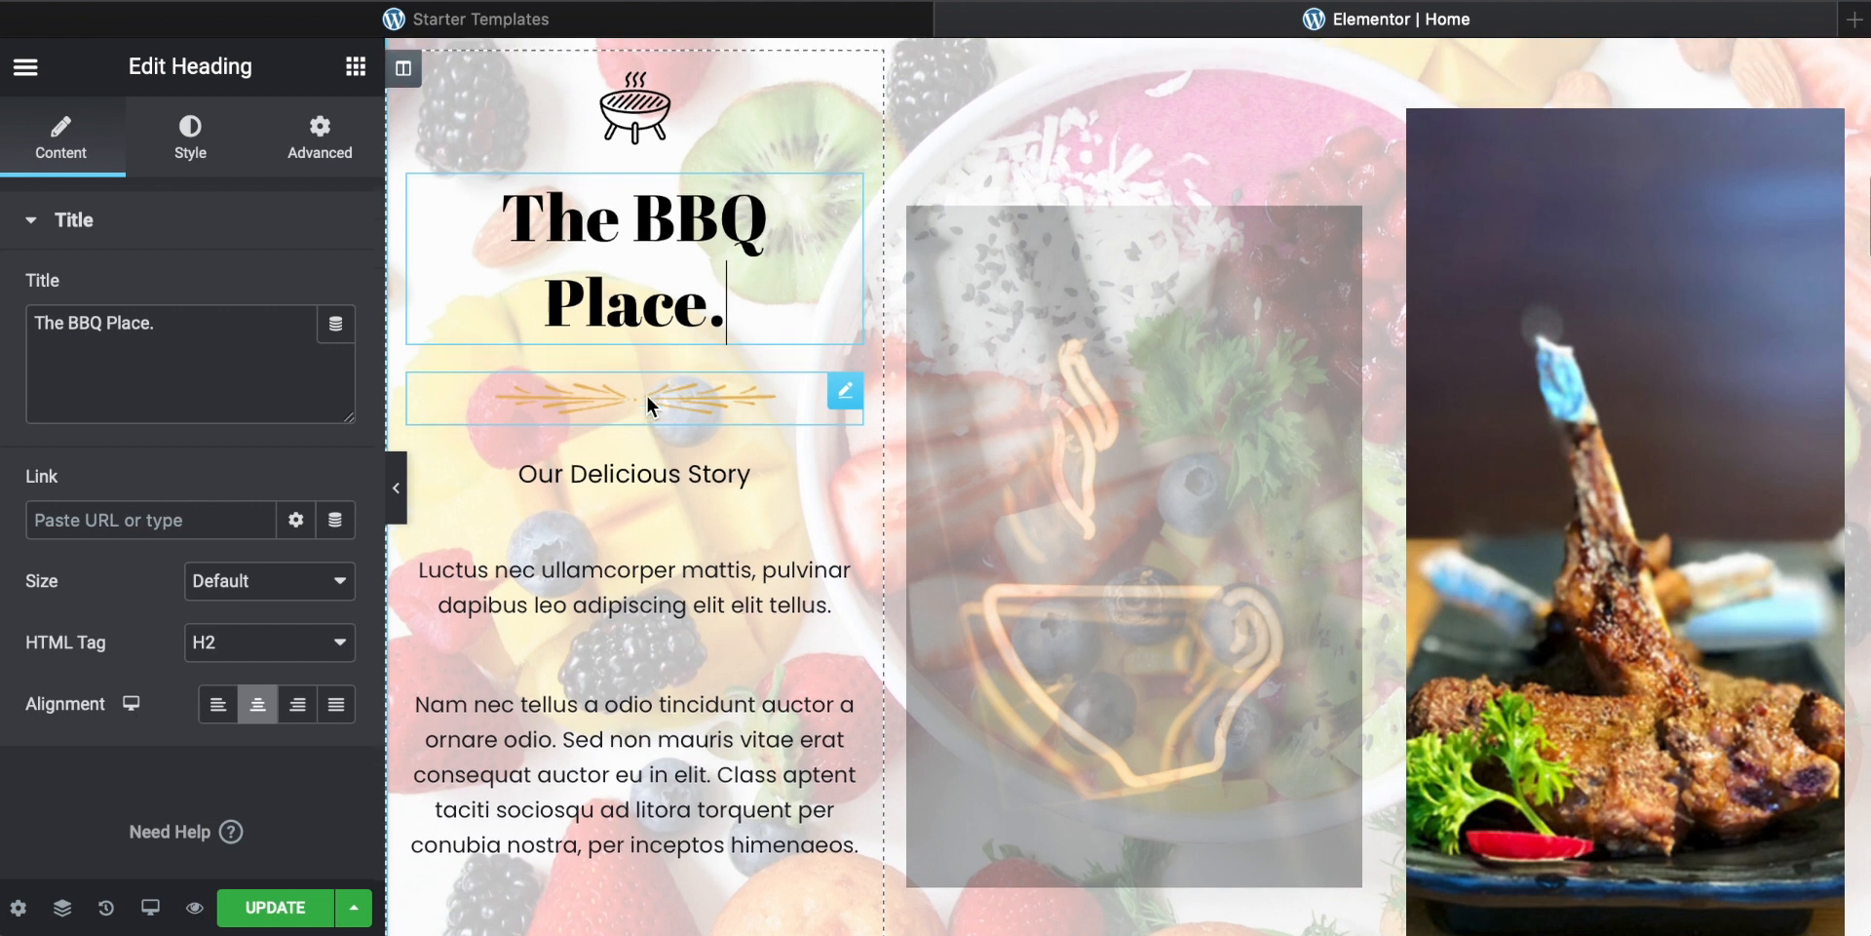
{"action": "left_click", "coordinate": [1094, 508]}
{"action": "left_click", "coordinate": [1559, 512]}
{"action": "scroll", "coordinate": [1068, 526], "scroll_direction": "up", "scroll_amount": 2}
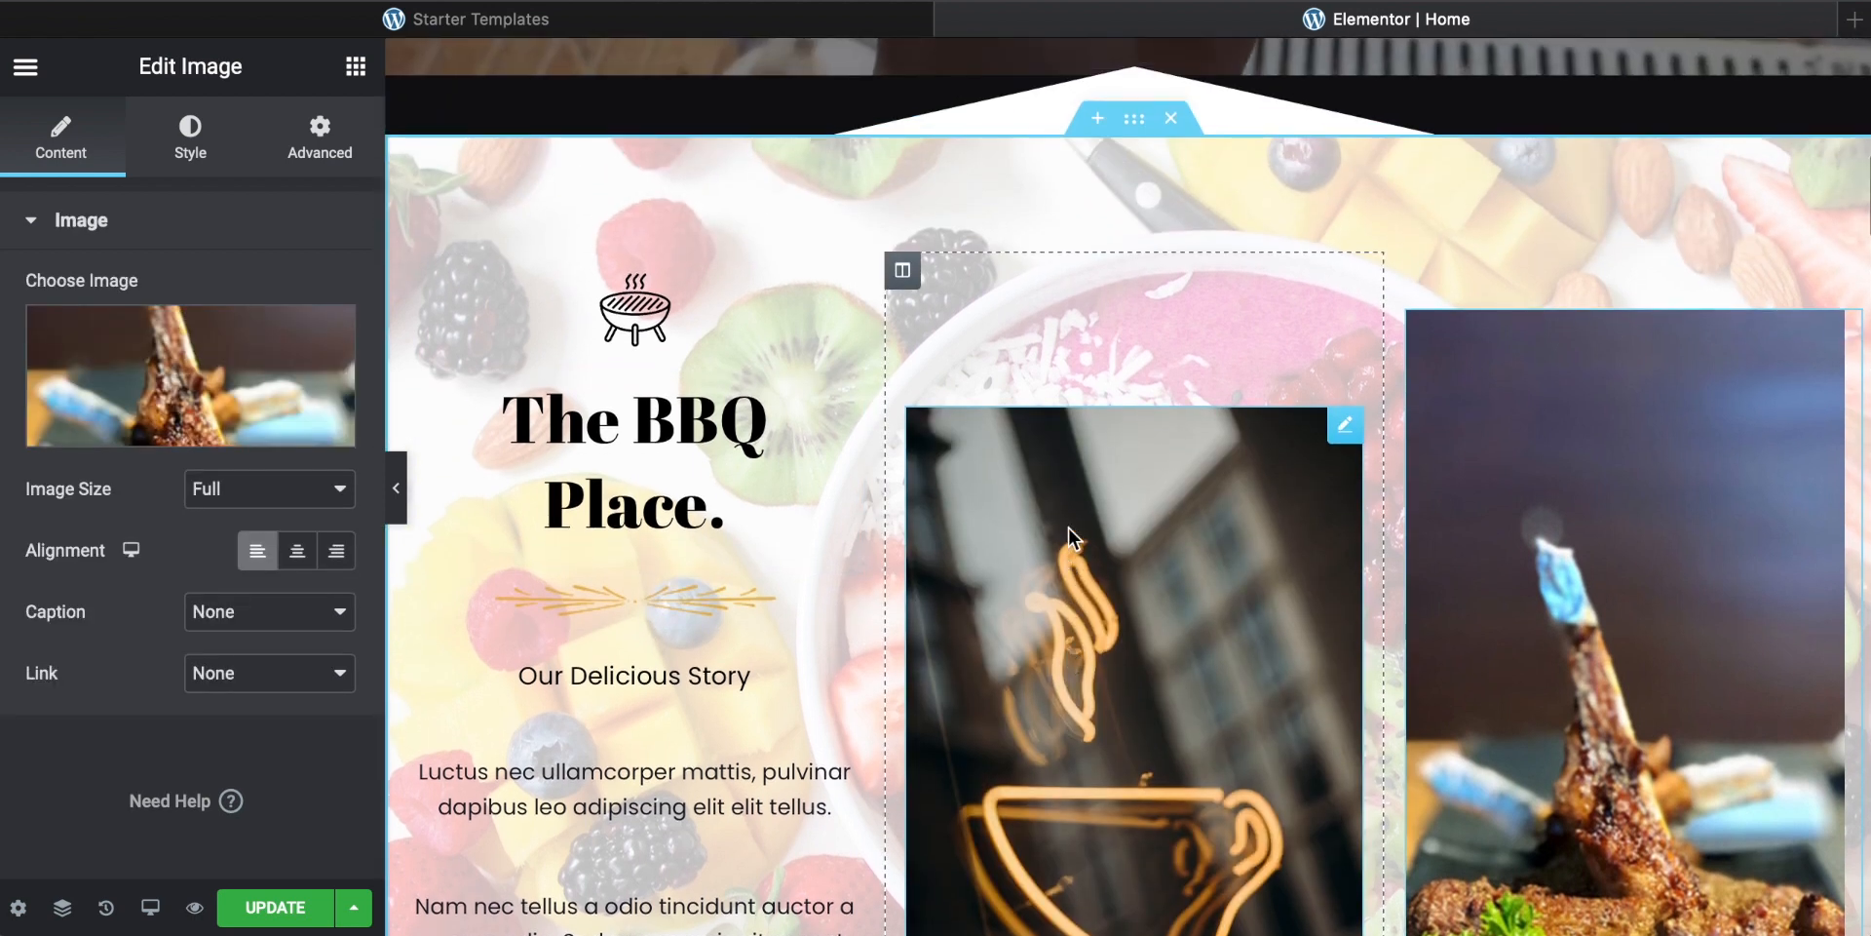
{"action": "left_click", "coordinate": [634, 310]}
{"action": "scroll", "coordinate": [827, 361], "scroll_direction": "down", "scroll_amount": 3}
{"action": "scroll", "coordinate": [827, 361], "scroll_direction": "down", "scroll_amount": 10}
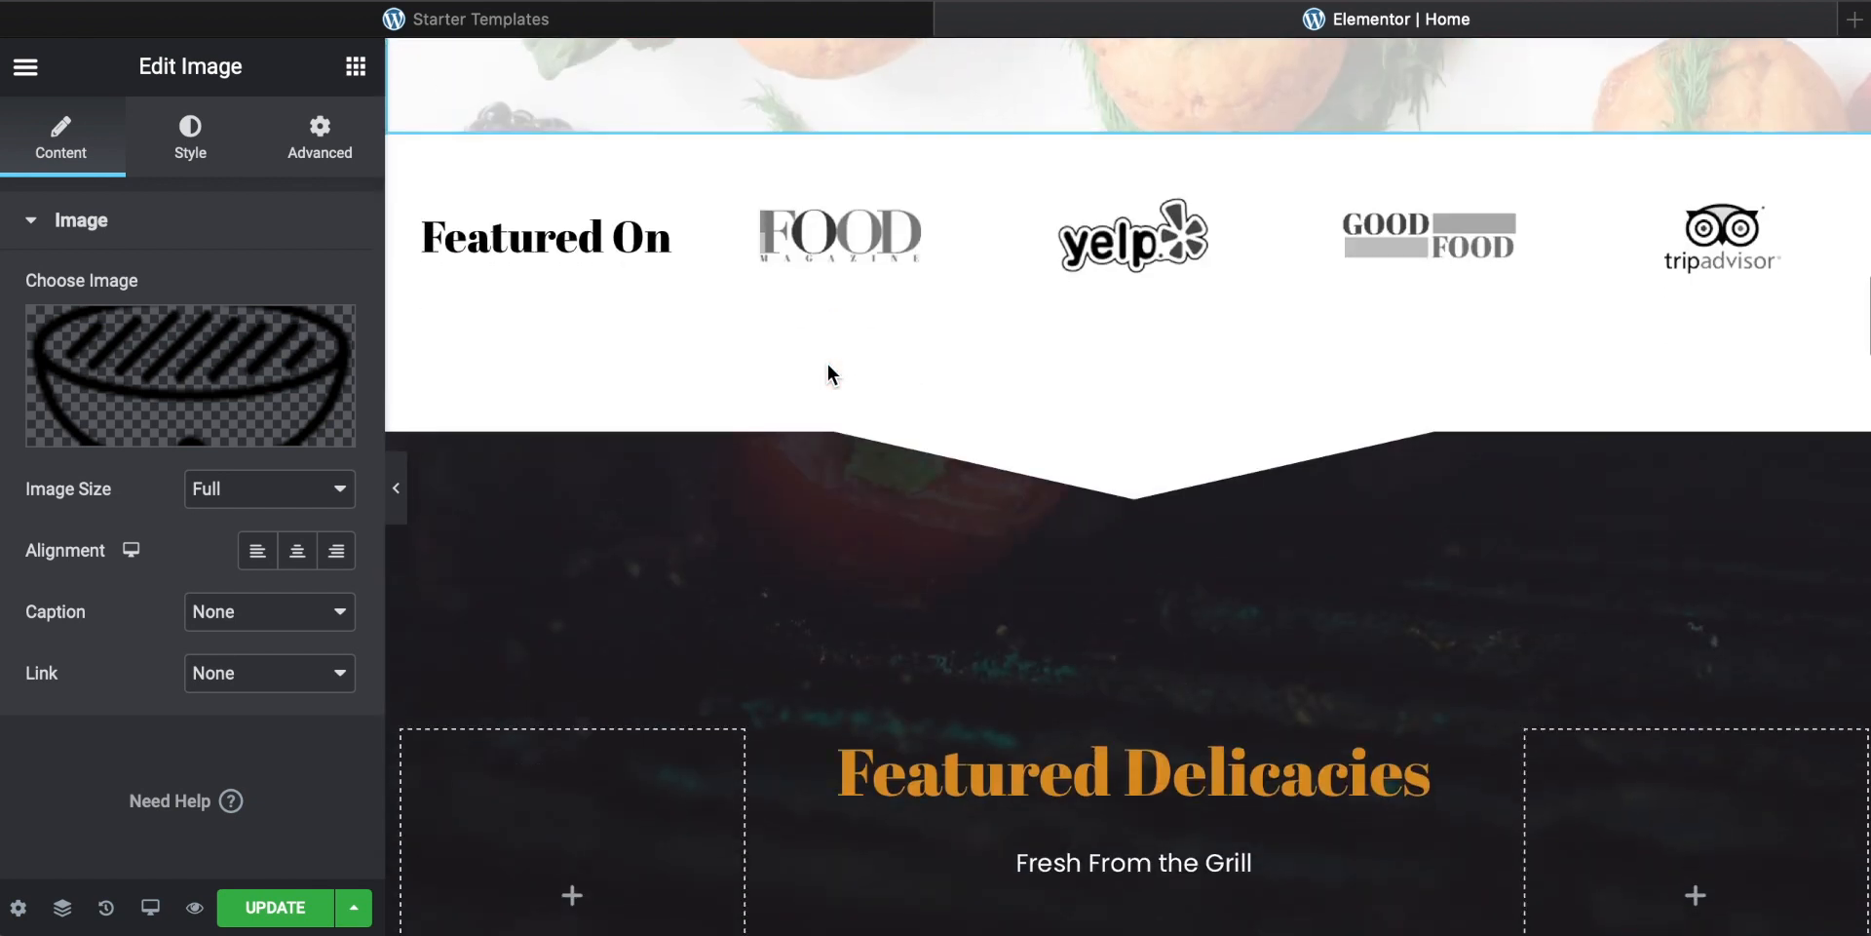
{"action": "scroll", "coordinate": [827, 364], "scroll_direction": "down", "scroll_amount": 1}
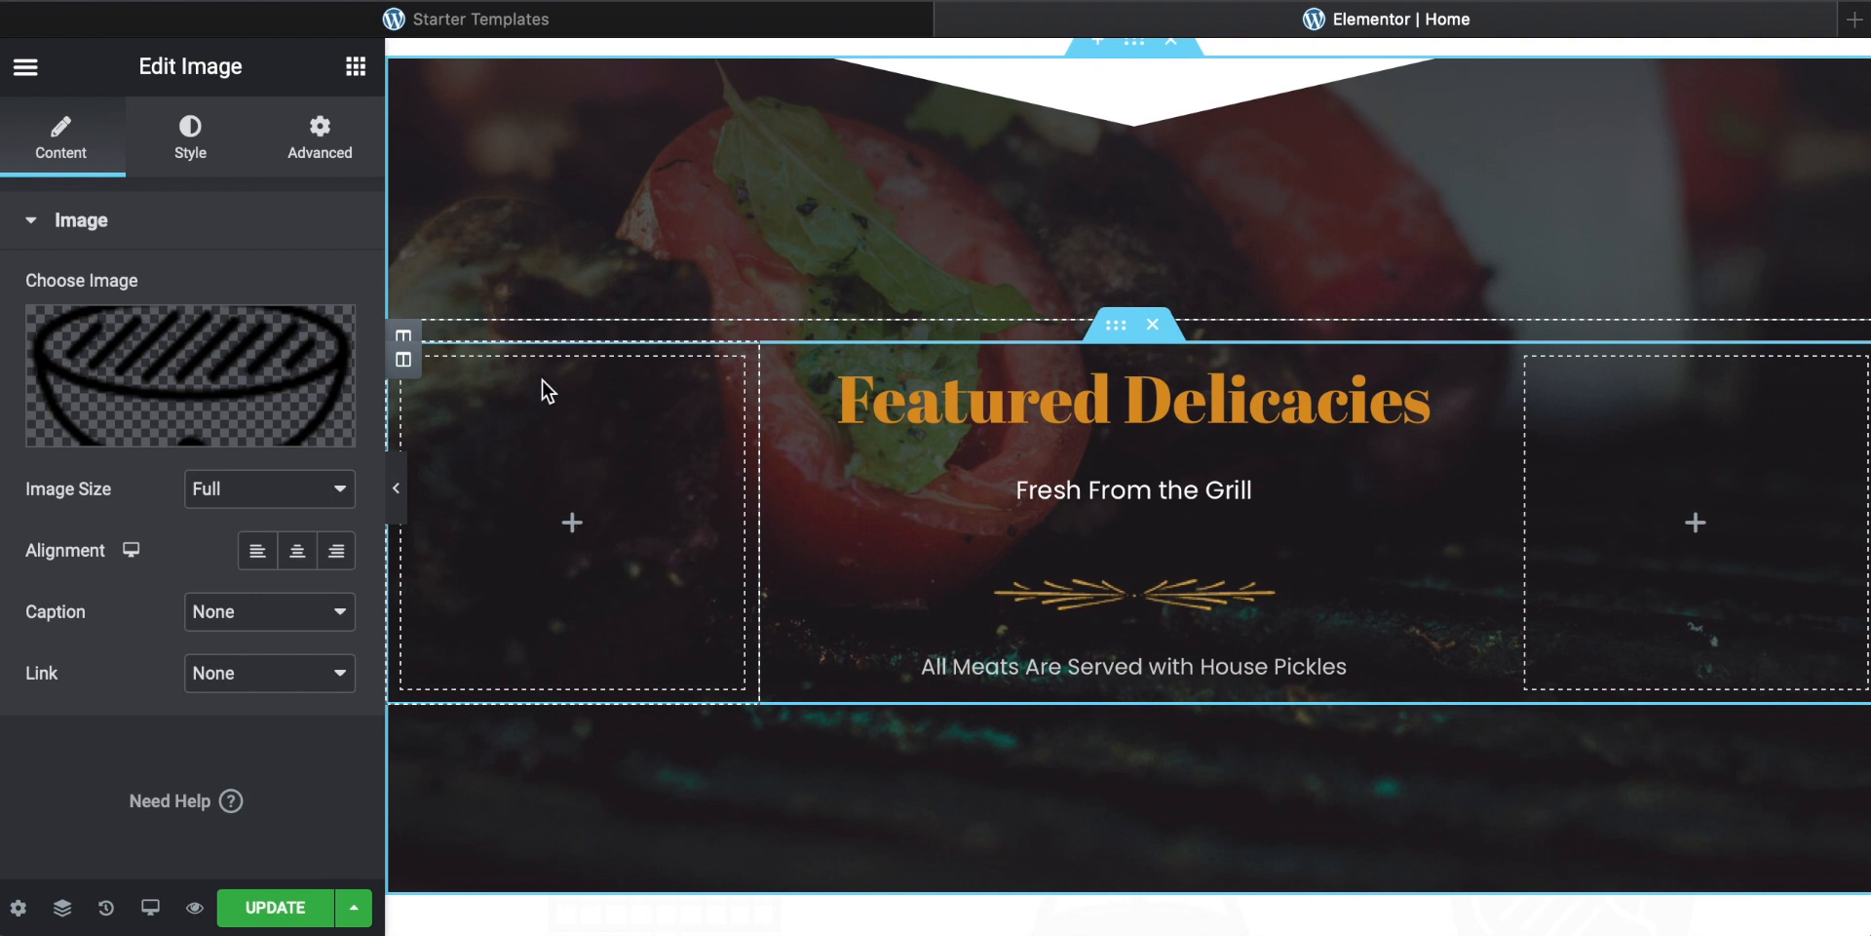
Step: Add an Image widget to the left column of the Featured Delicacies section and upload 1.png as its image
{"action": "left_click", "coordinate": [573, 524]}
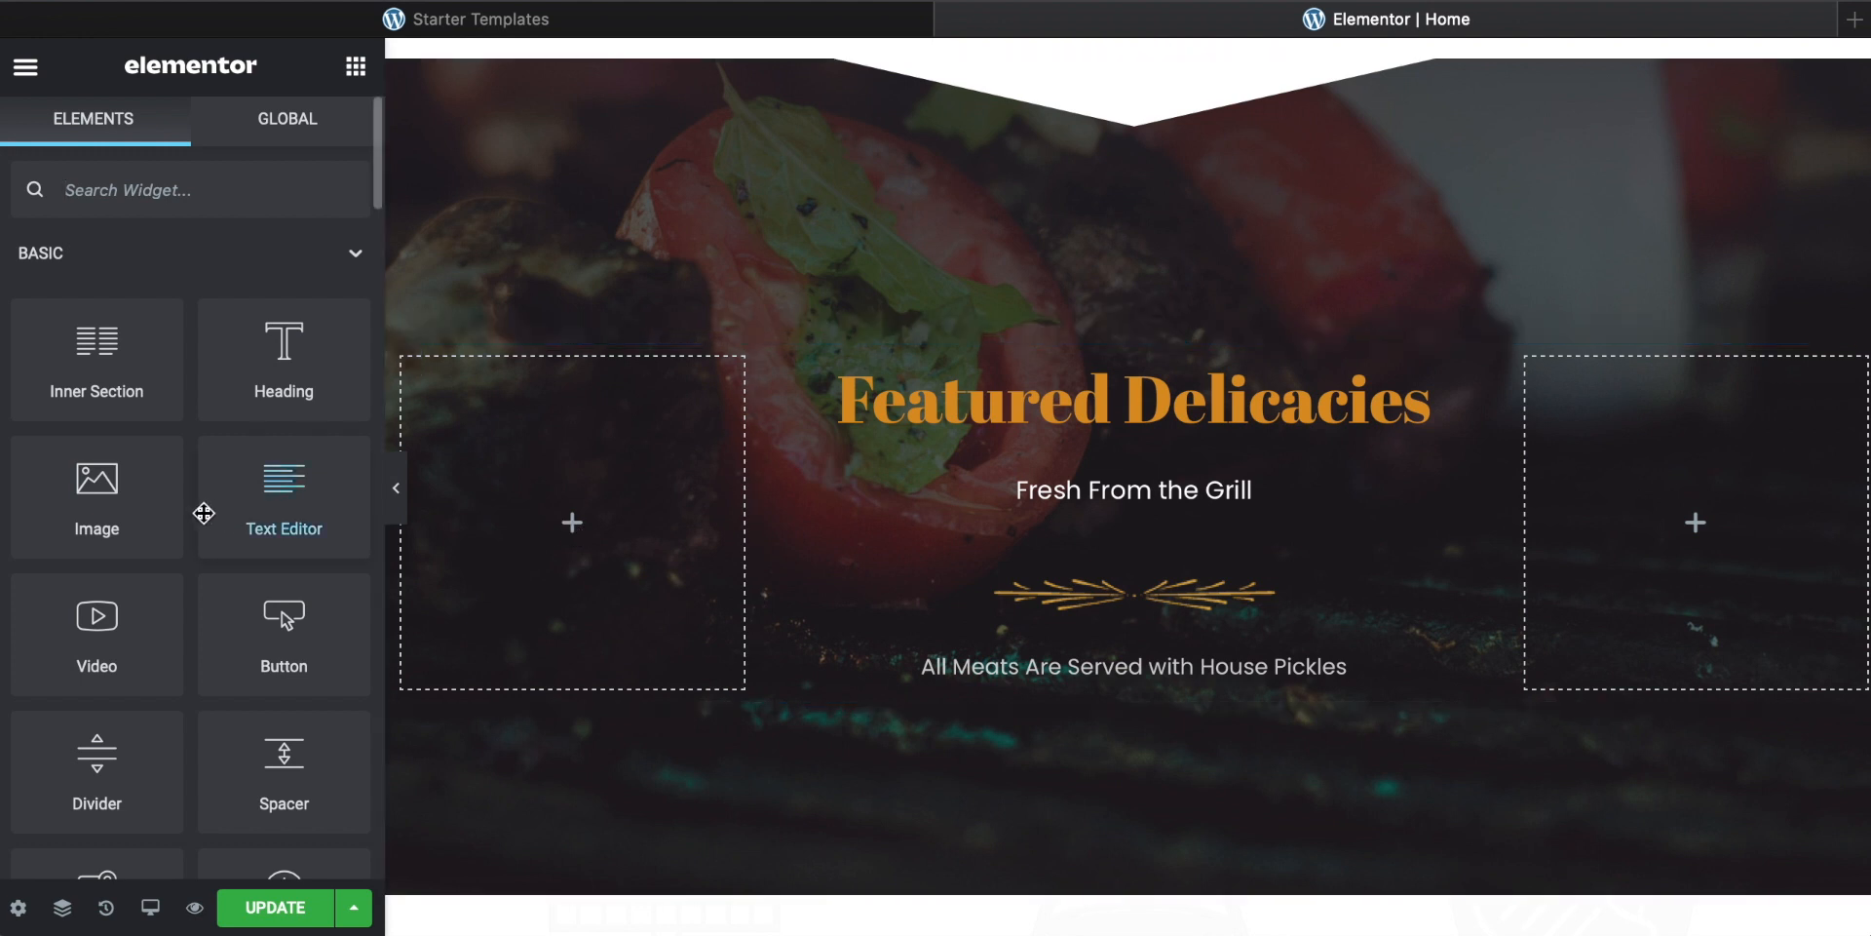
{"action": "left_click_drag", "start_coordinate": [92, 498], "coordinate": [569, 529]}
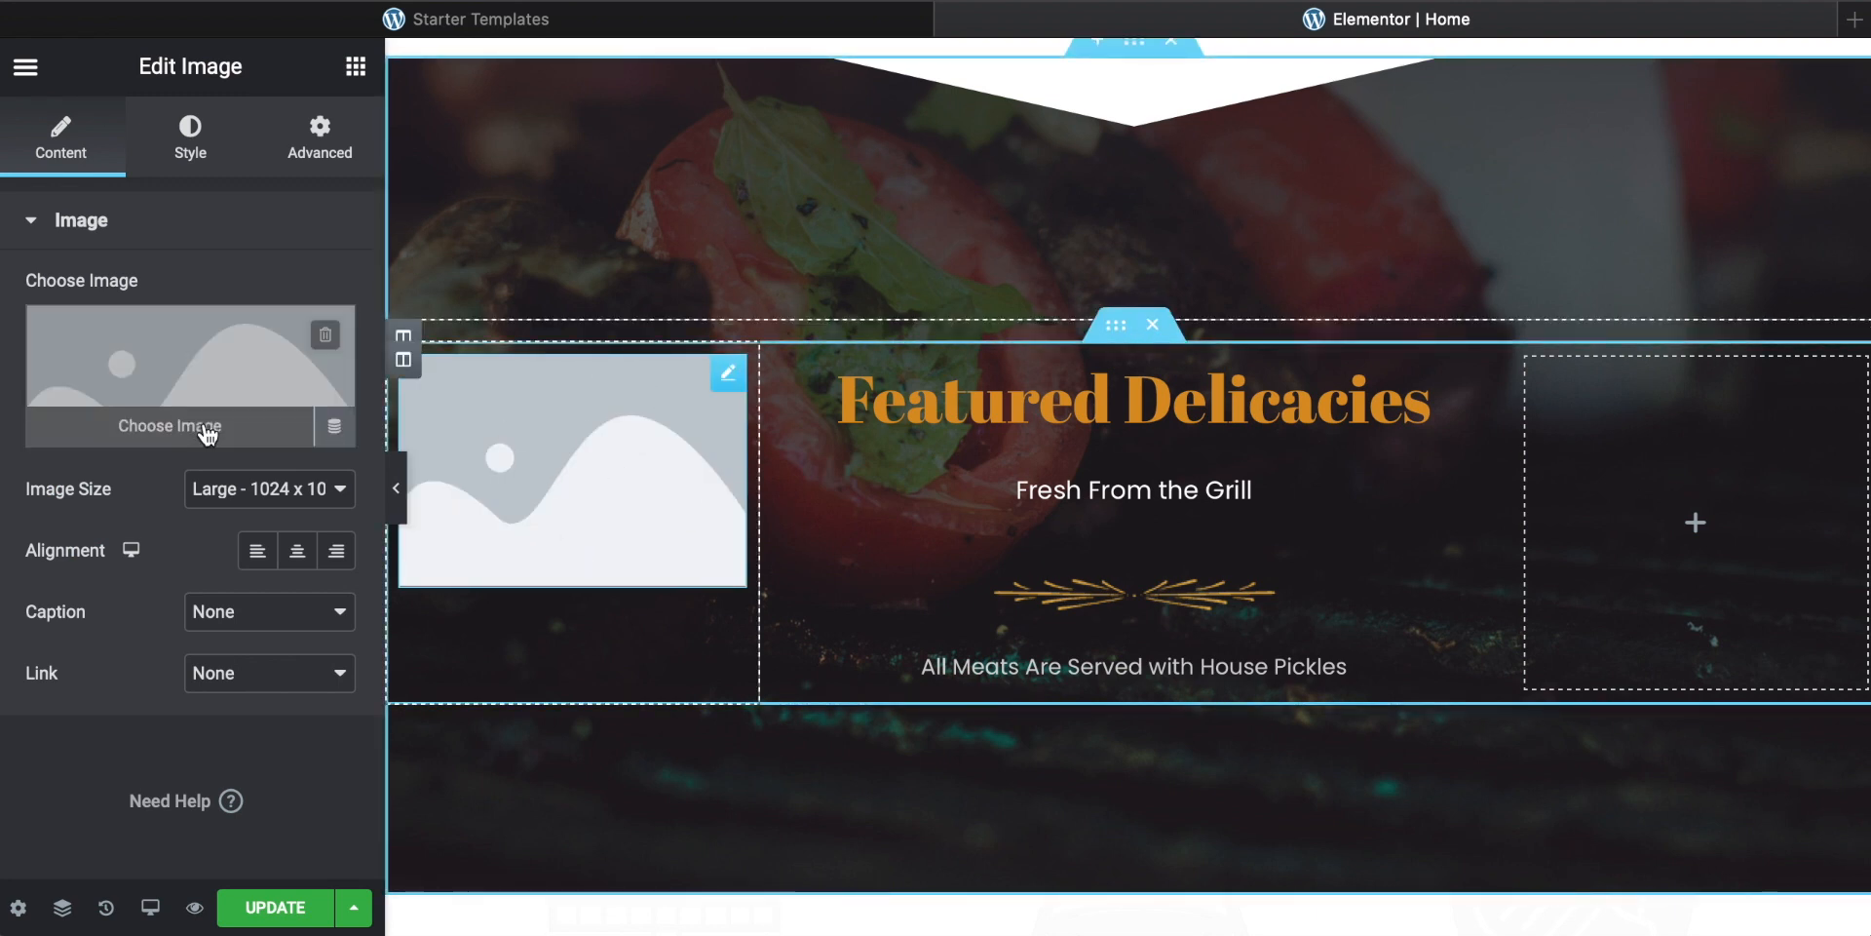
{"action": "left_click", "coordinate": [146, 439]}
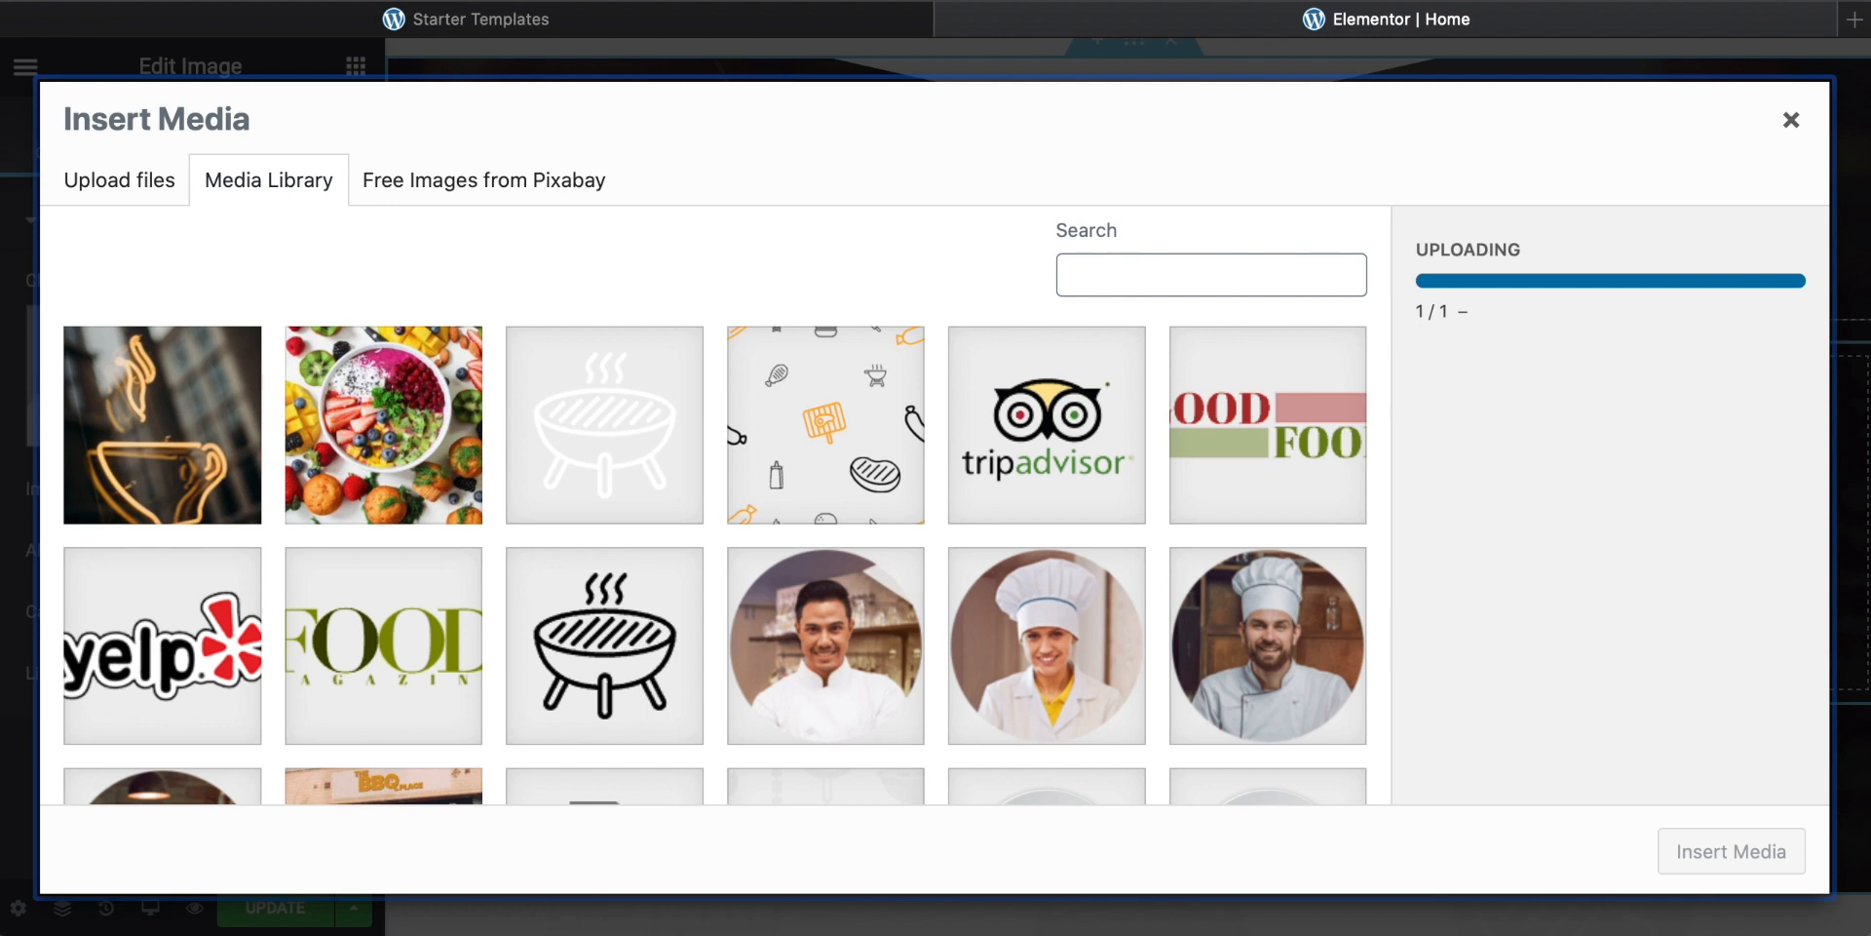
{"action": "left_click", "coordinate": [1345, 933]}
{"action": "left_click_drag", "start_coordinate": [1138, 632], "coordinate": [487, 566]}
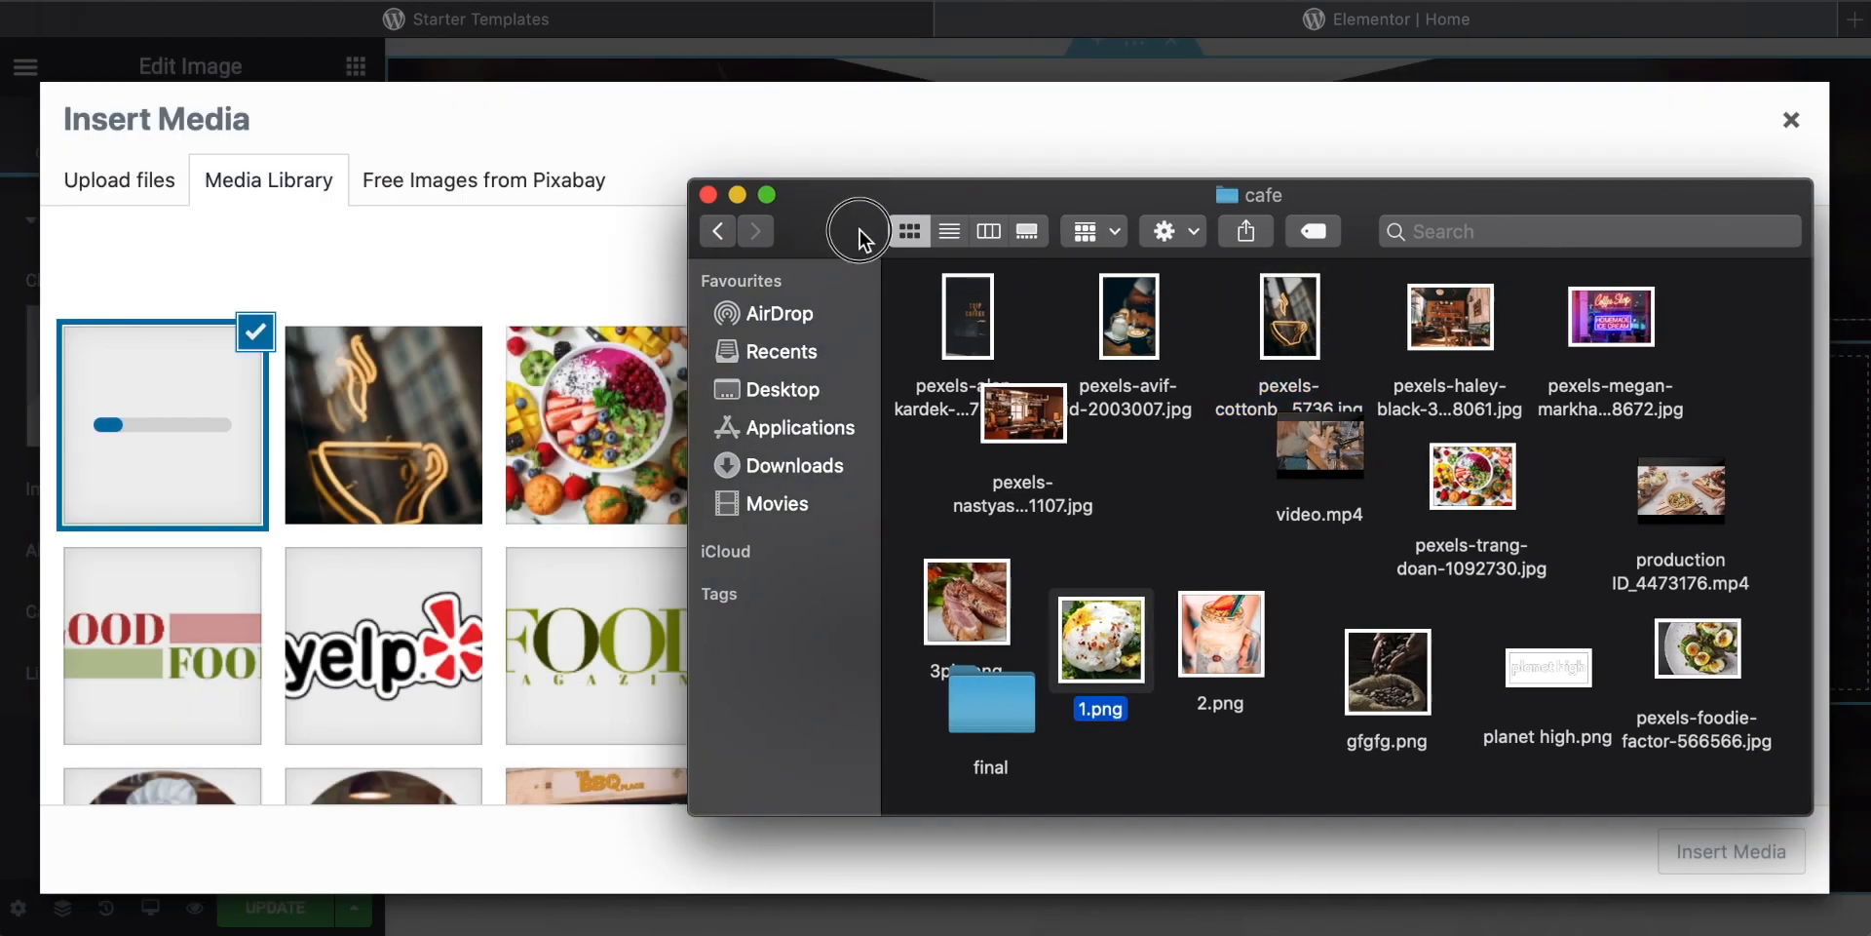
{"action": "double_click", "coordinate": [832, 214]}
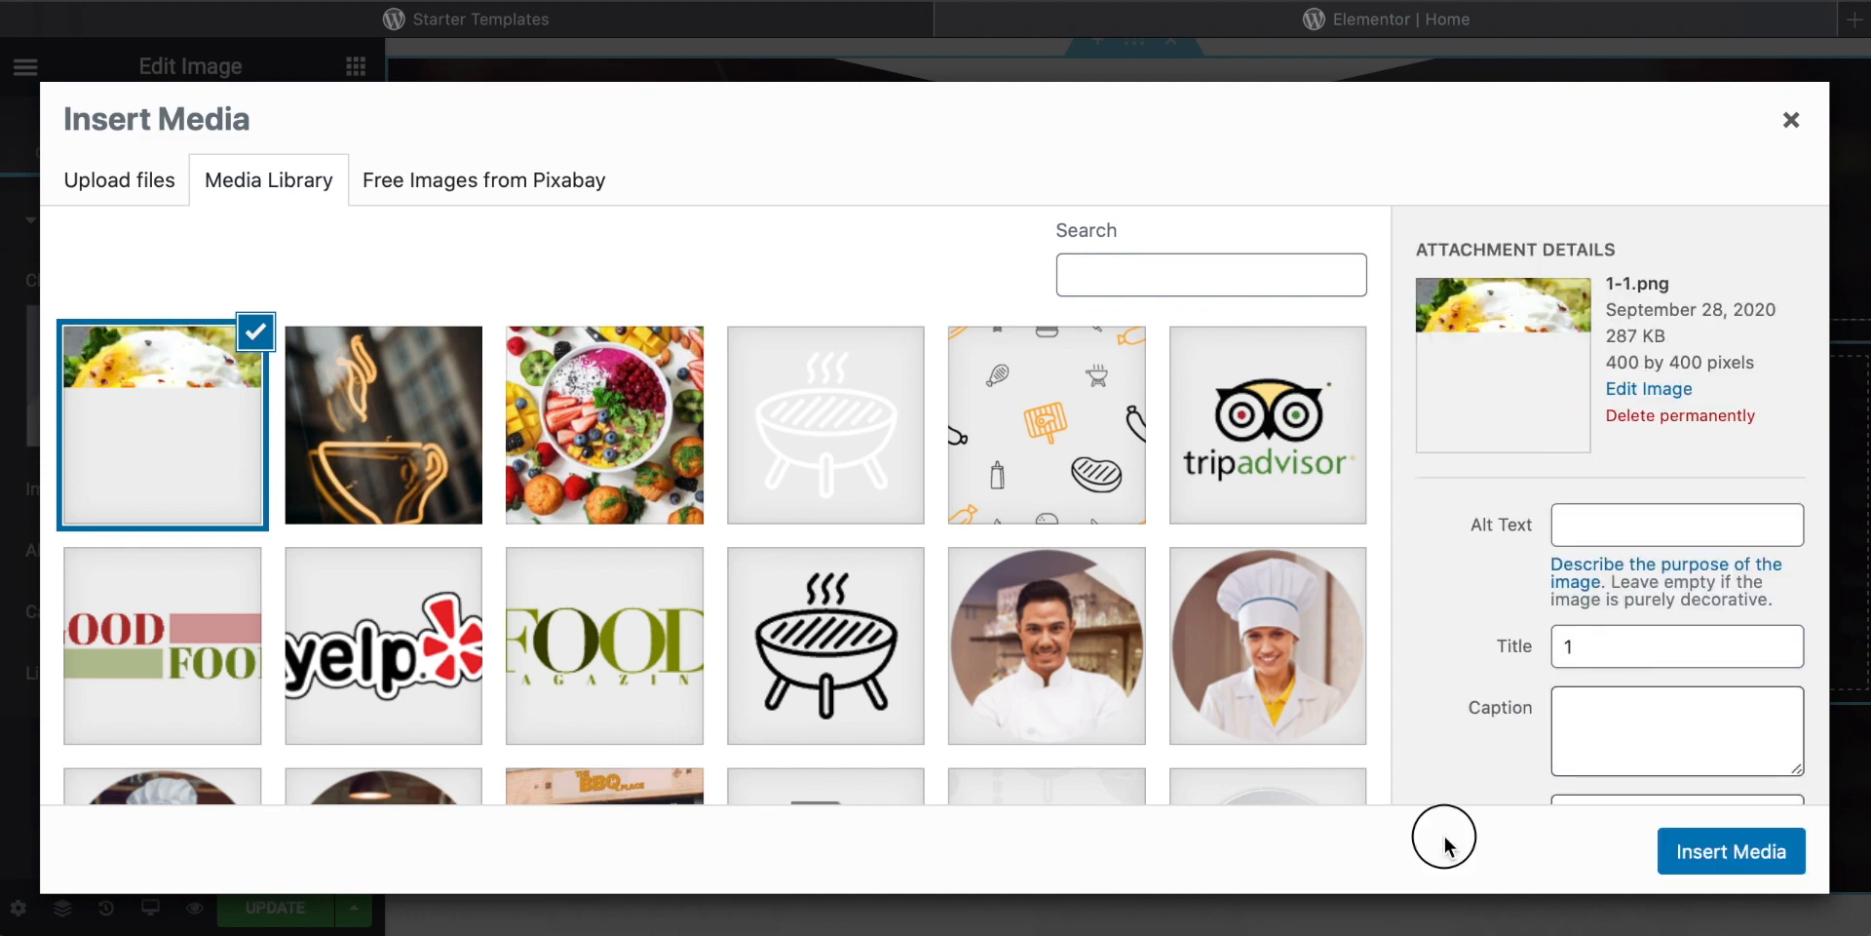
{"action": "left_click", "coordinate": [1711, 851]}
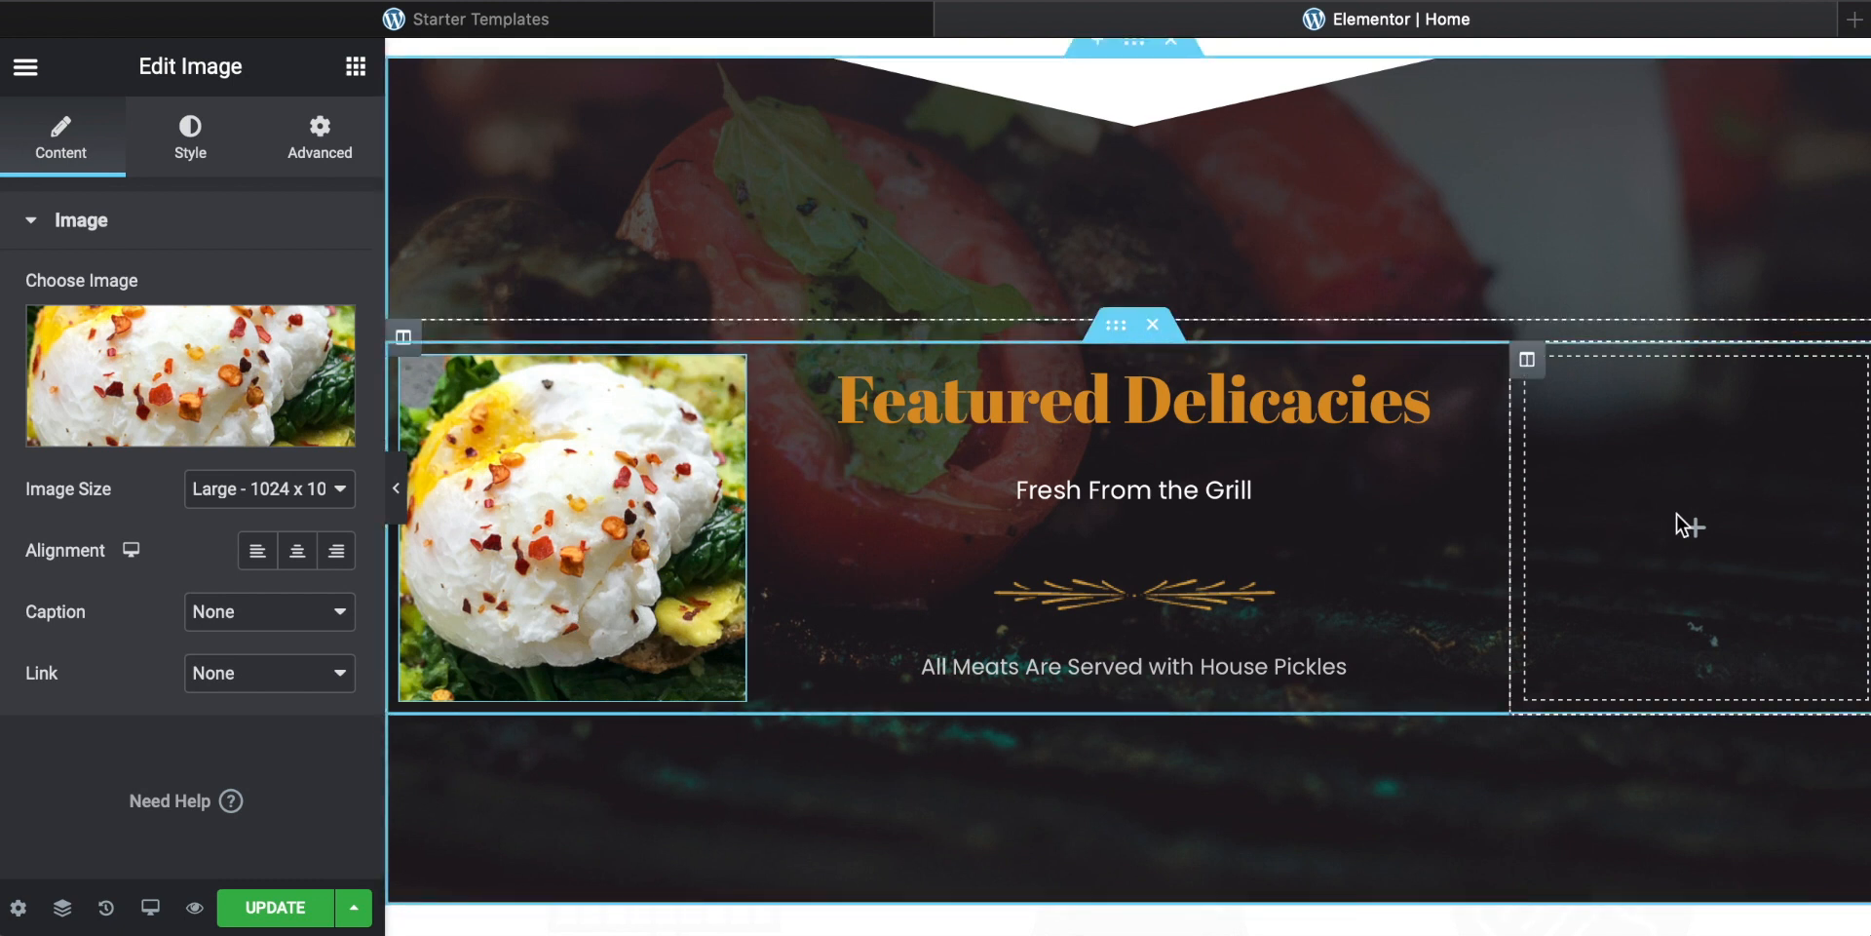
Step: Search the widgets for image to fill the right column of Featured Delicacies
{"action": "left_click", "coordinate": [1697, 531]}
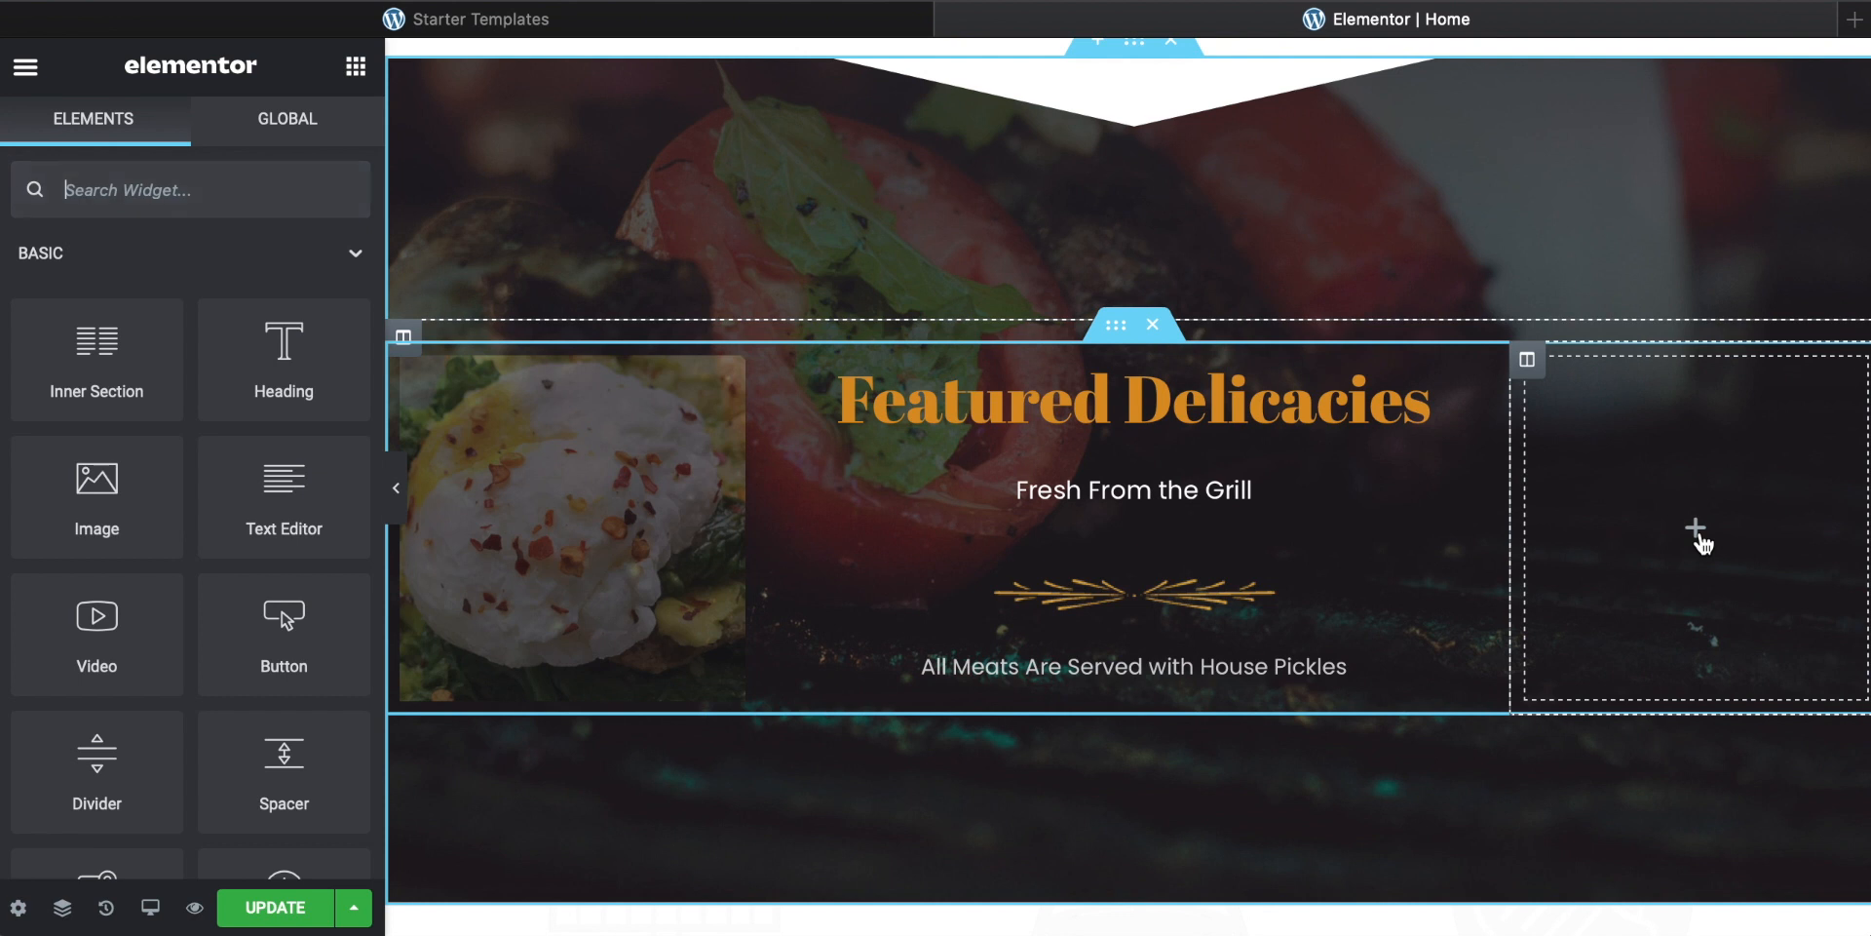
{"action": "scroll", "coordinate": [211, 475], "scroll_direction": "down", "scroll_amount": 3}
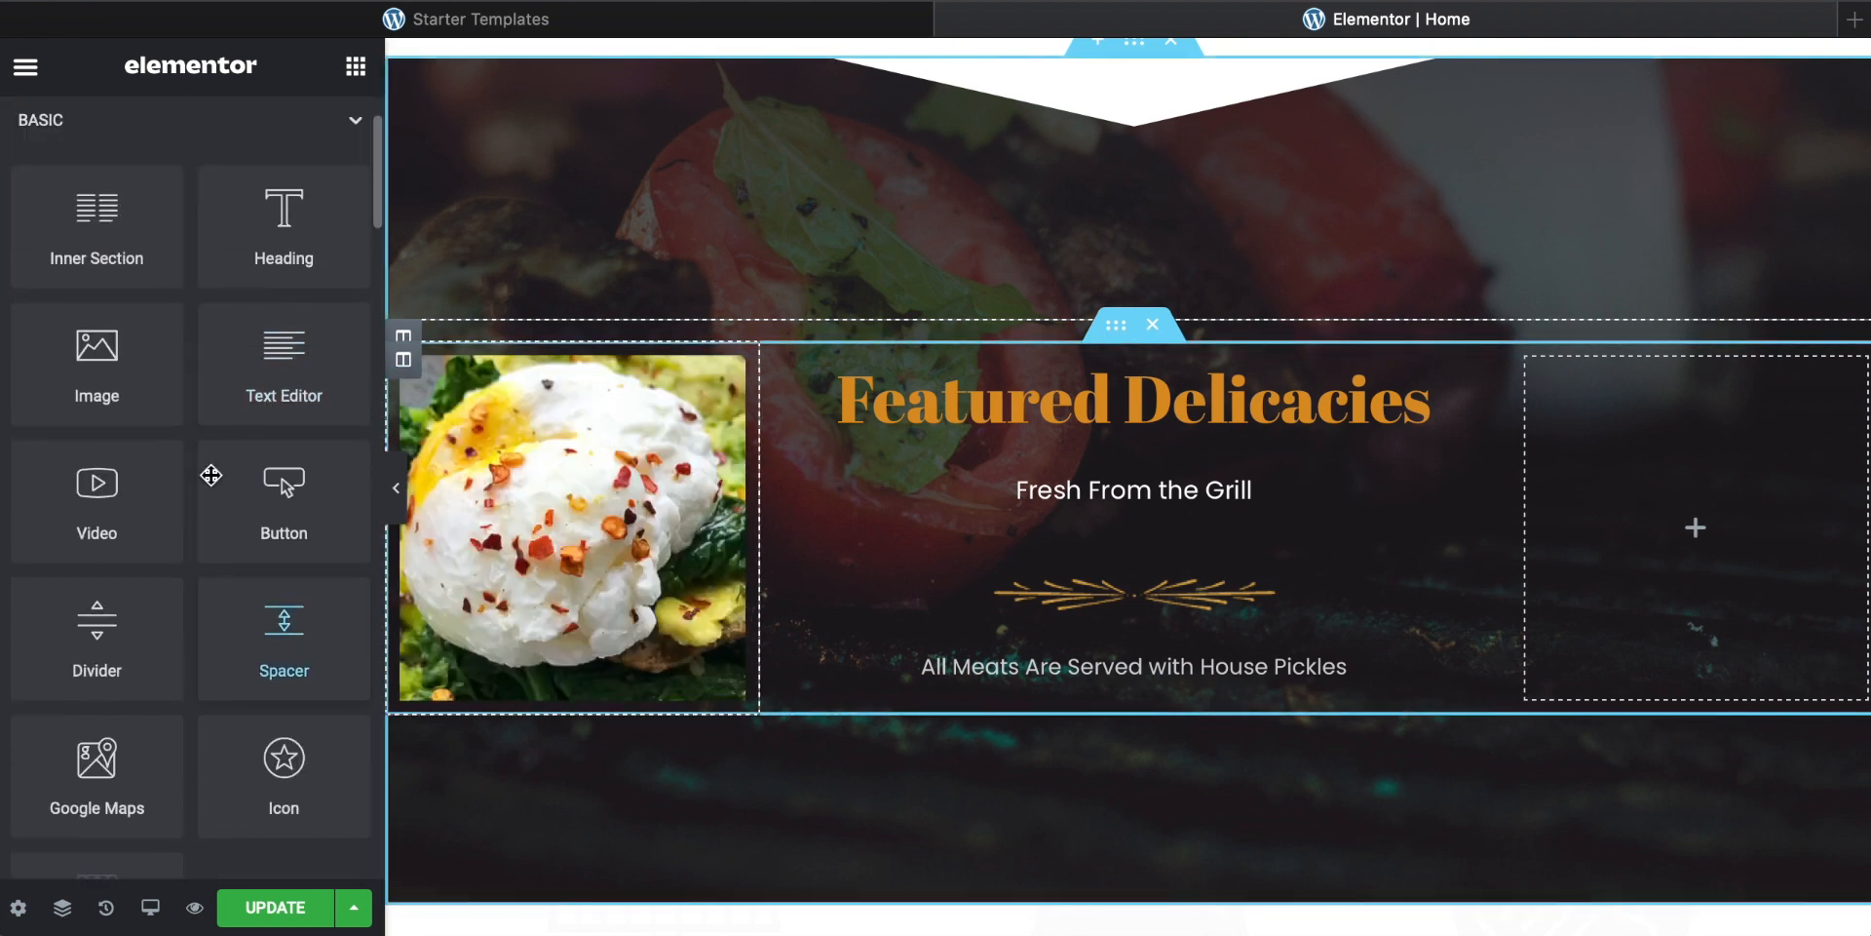
{"action": "scroll", "coordinate": [211, 474], "scroll_direction": "up", "scroll_amount": 3}
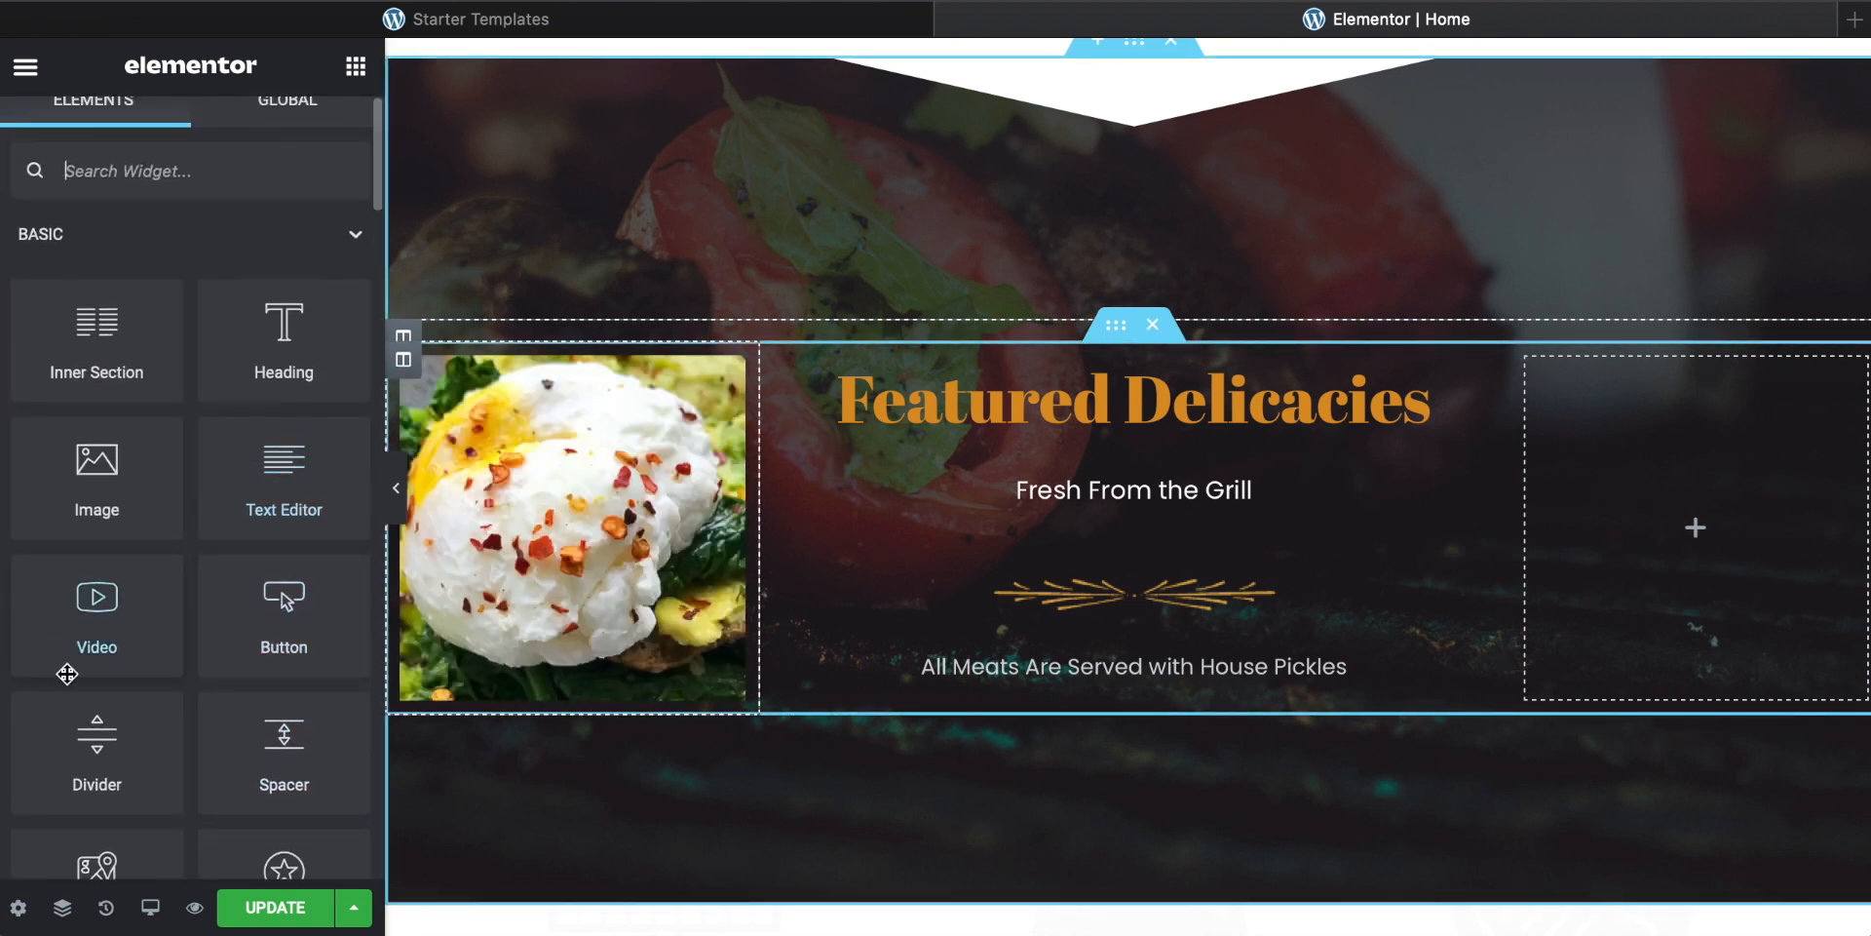
{"action": "scroll", "coordinate": [87, 630], "scroll_direction": "up", "scroll_amount": 1}
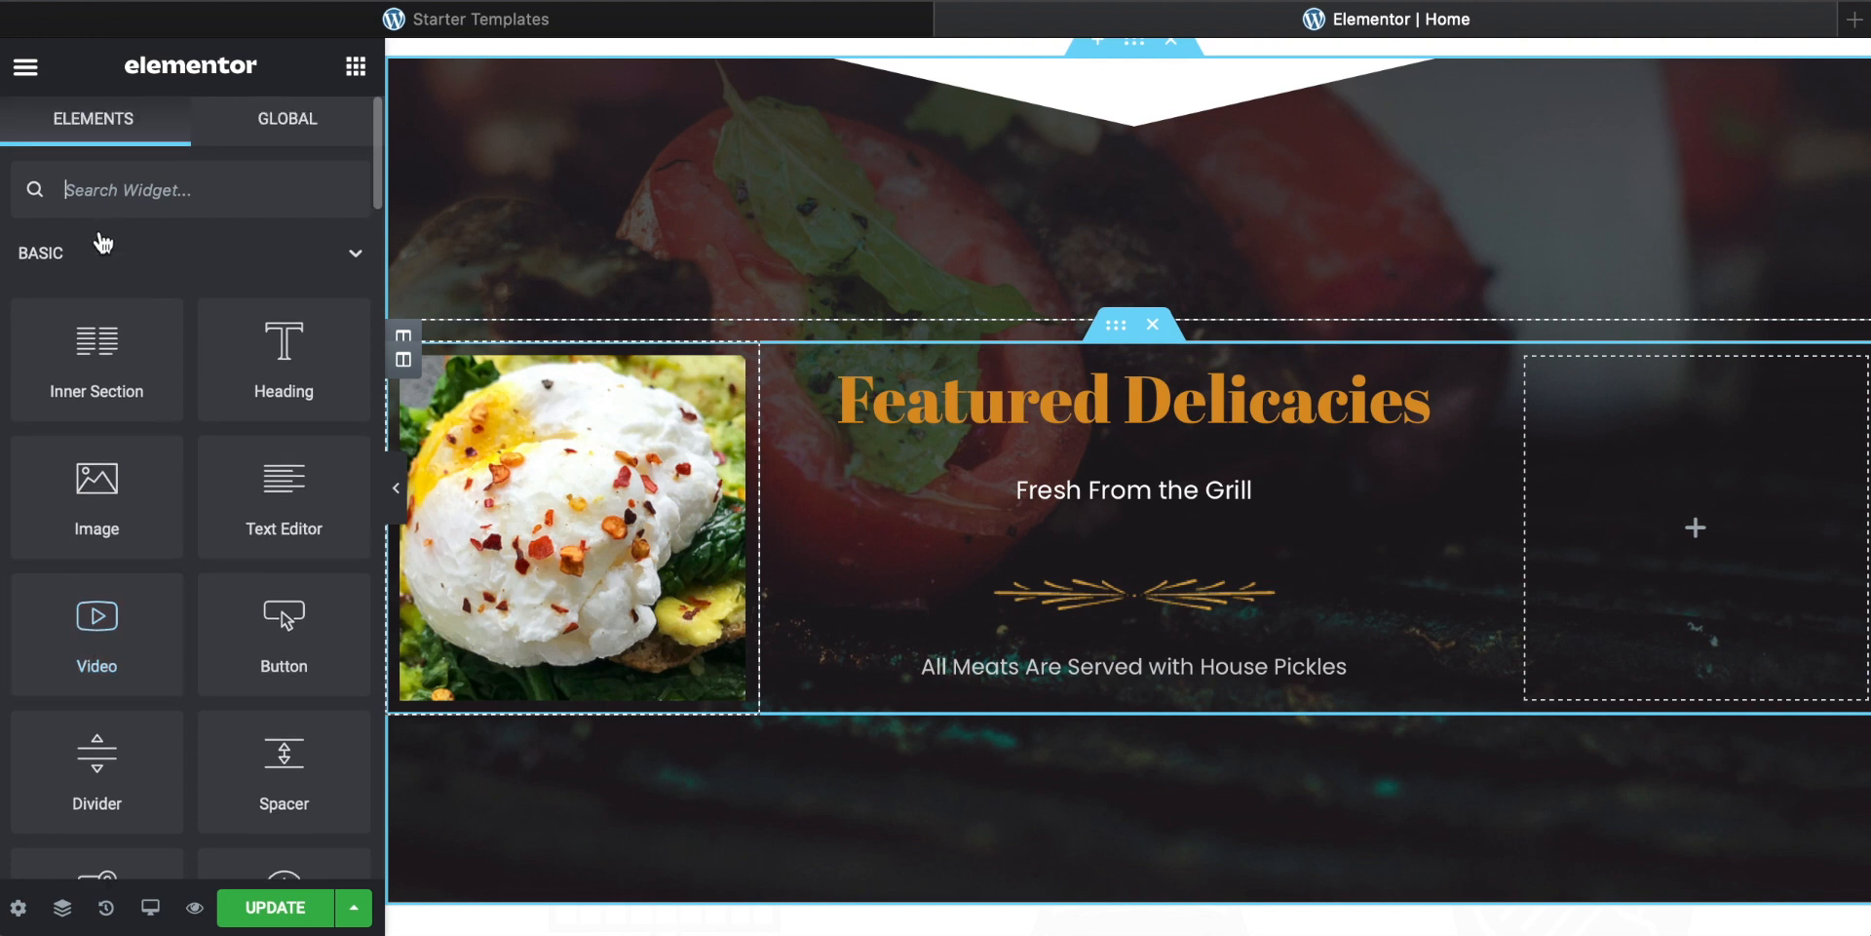
{"action": "type", "text": "image"}
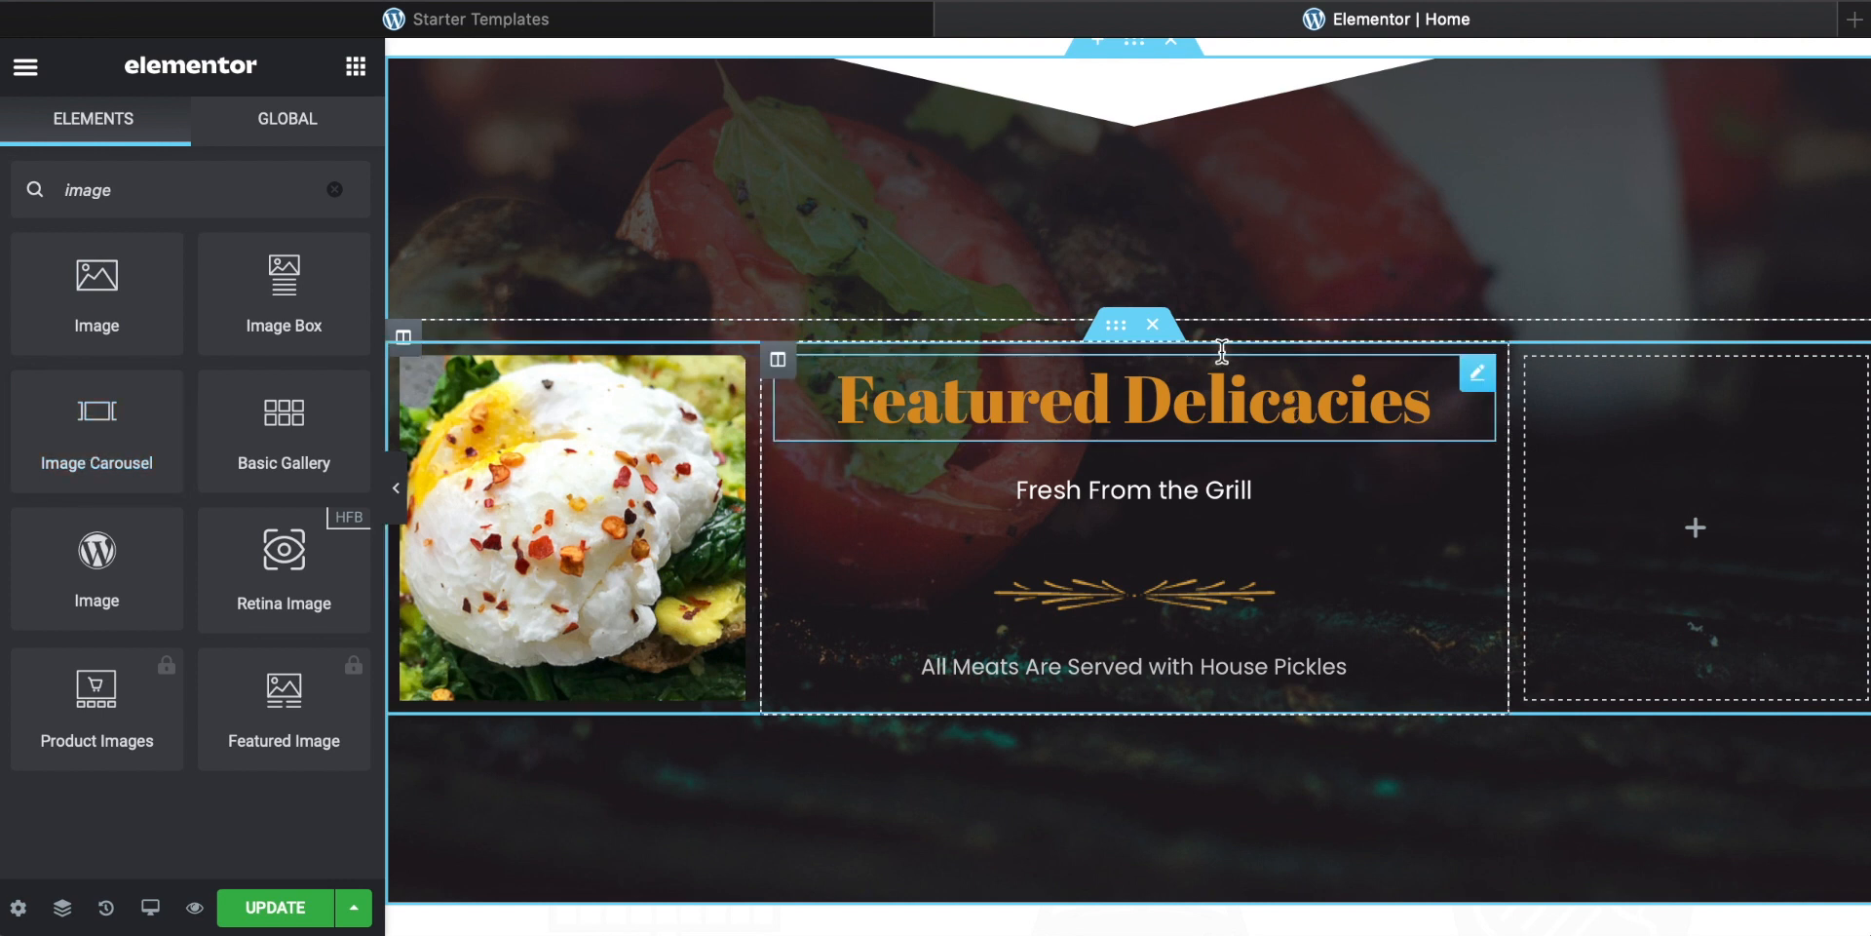
{"action": "scroll", "coordinate": [775, 445], "scroll_direction": "down", "scroll_amount": 5}
{"action": "scroll", "coordinate": [776, 448], "scroll_direction": "up", "scroll_amount": 1}
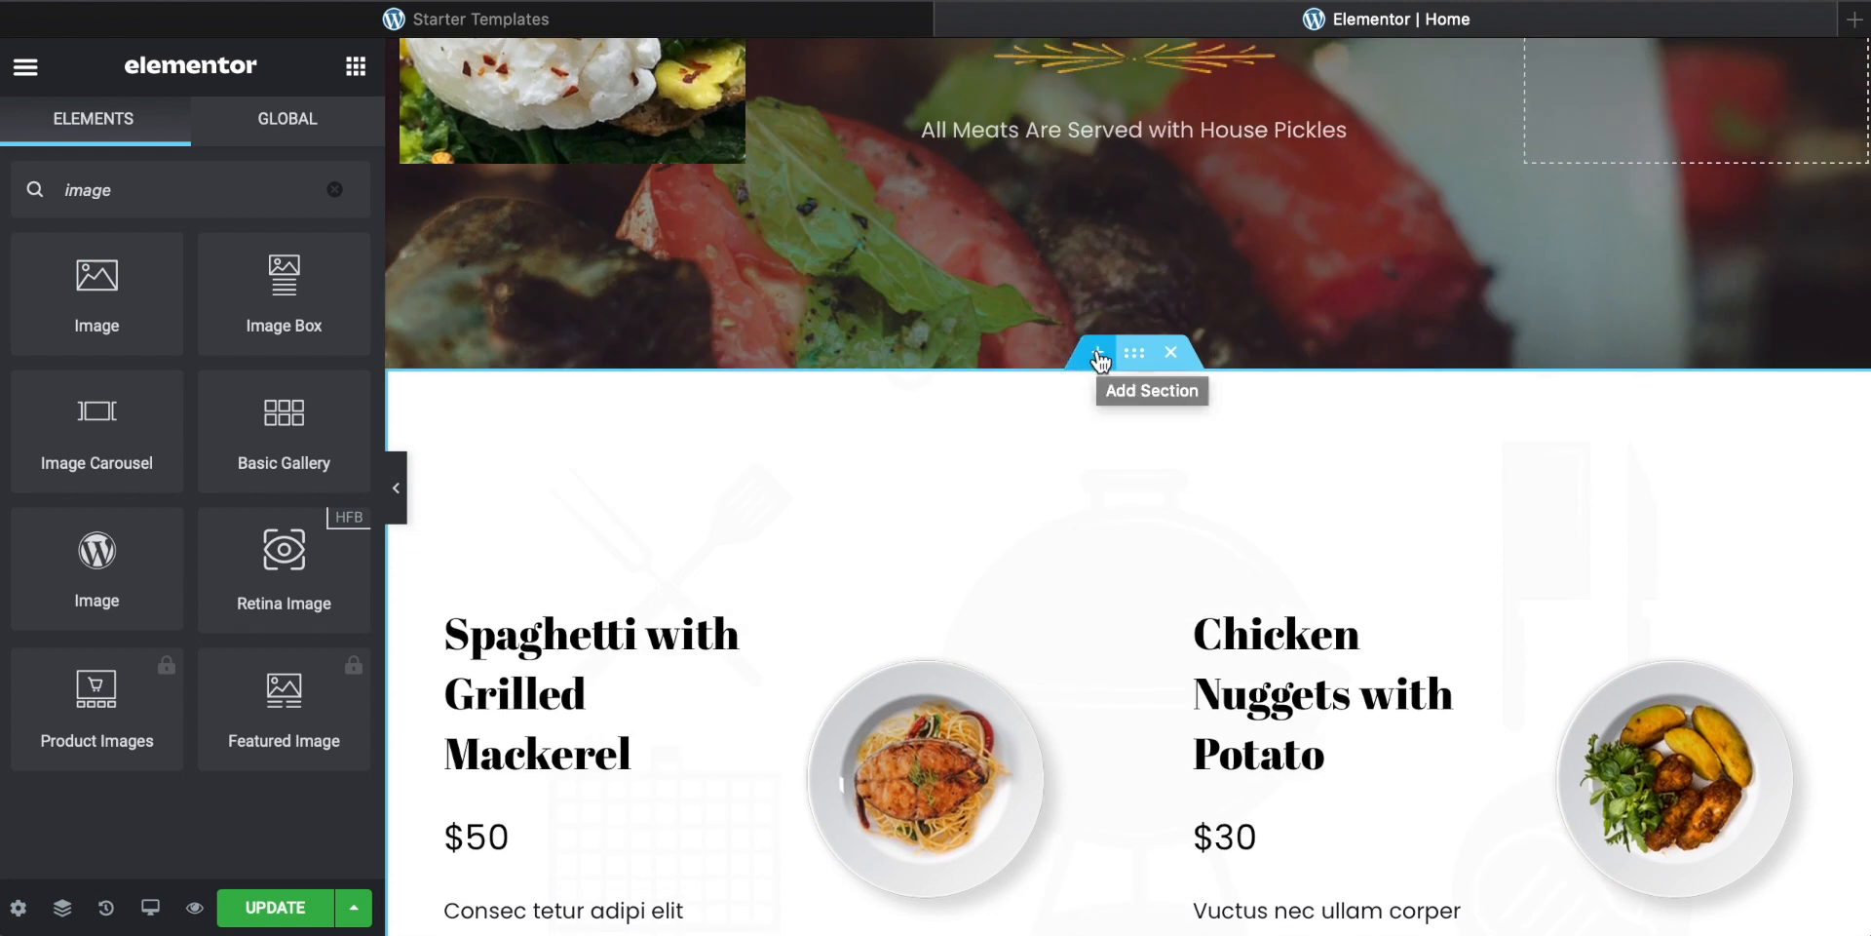
Step: Insert a new three-column section below the Featured Delicacies section
{"action": "left_click", "coordinate": [1099, 355]}
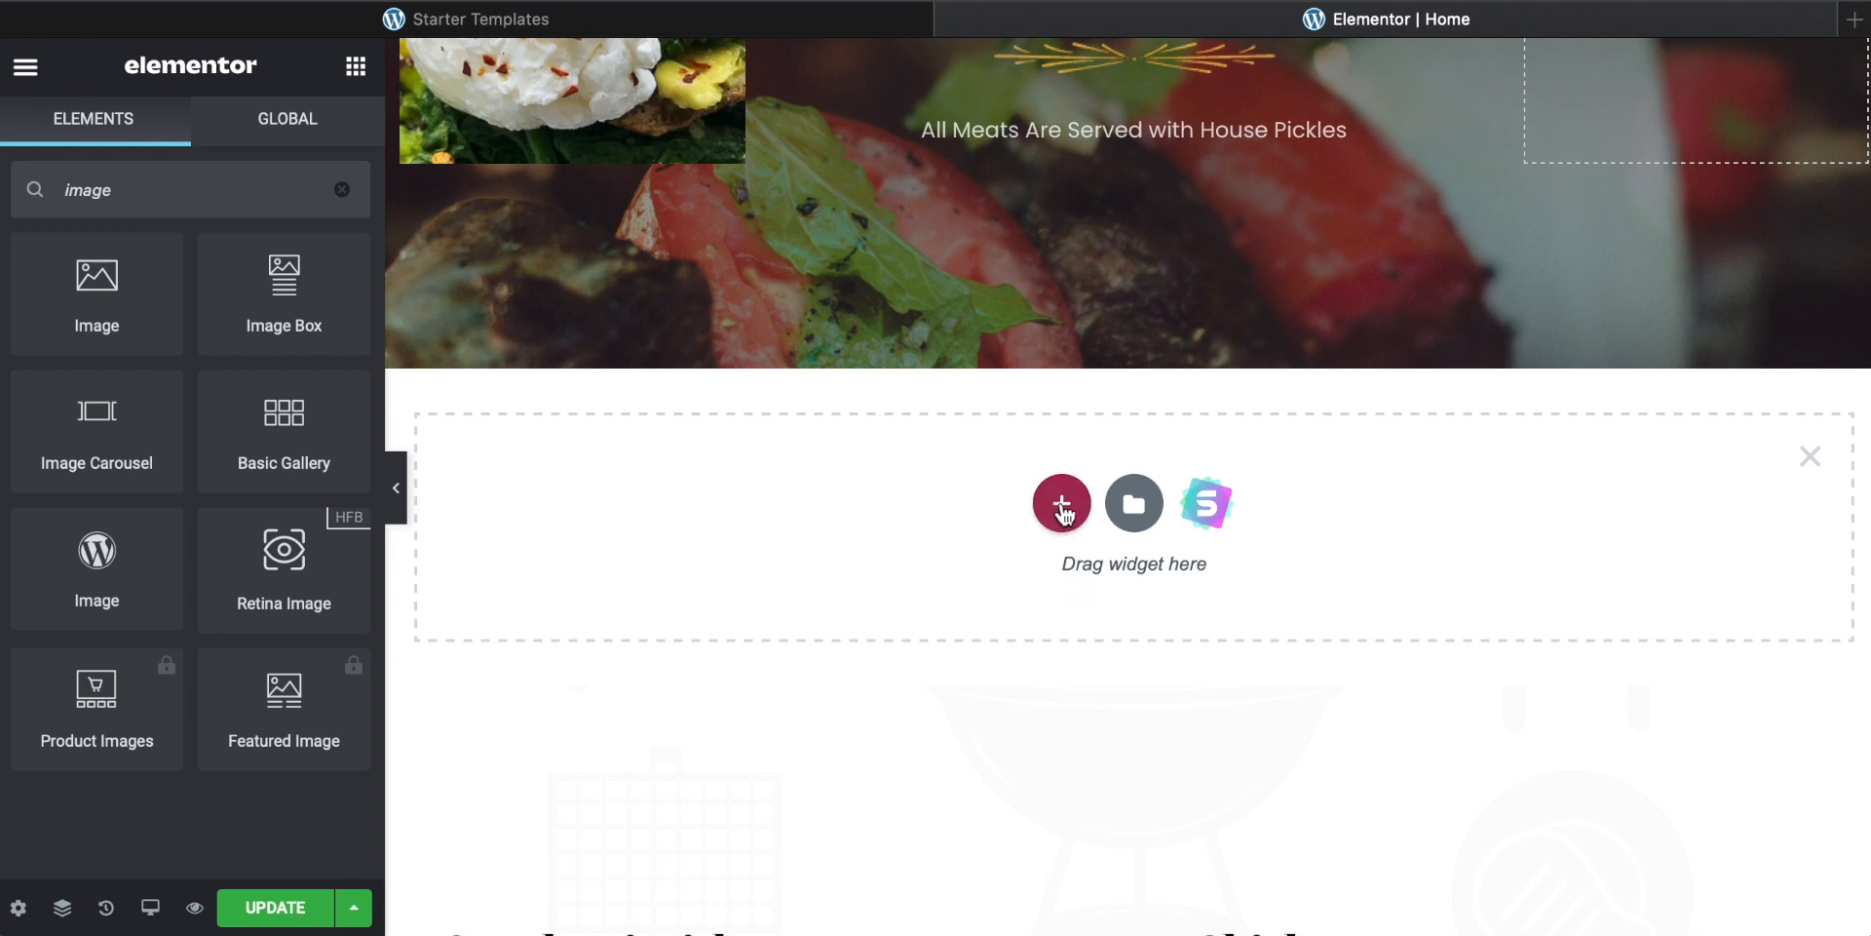
{"action": "left_click", "coordinate": [1061, 503]}
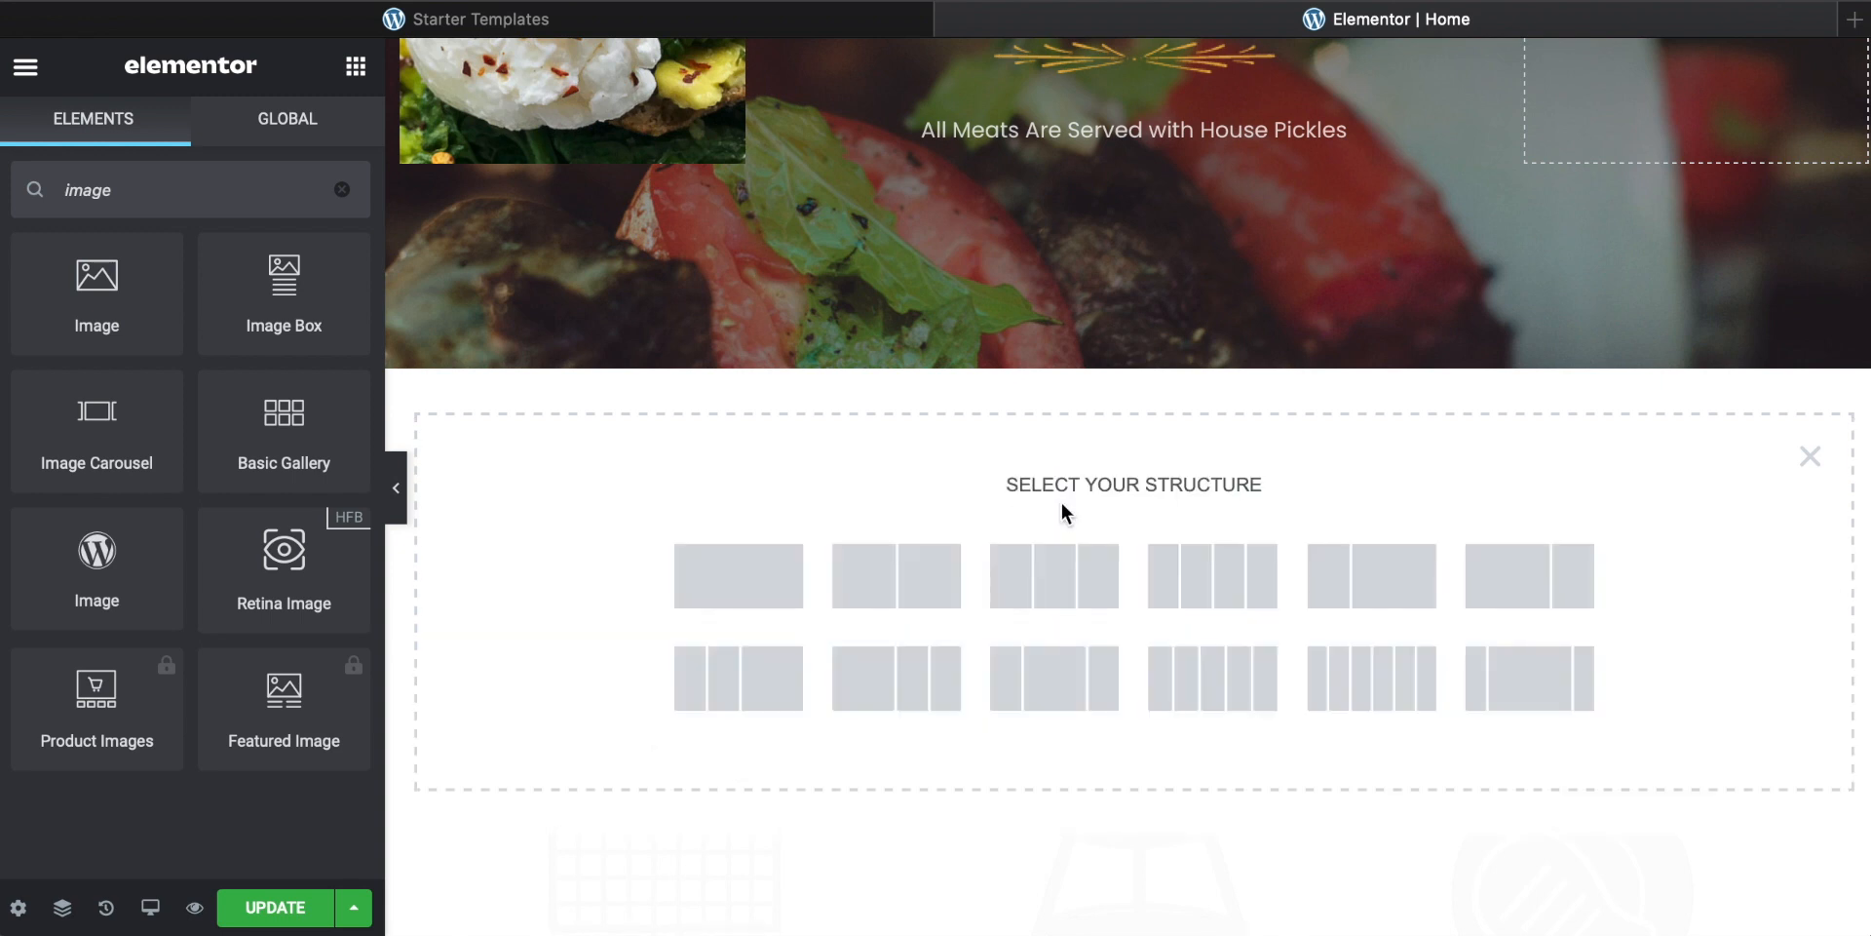
{"action": "scroll", "coordinate": [1061, 503], "scroll_direction": "up", "scroll_amount": 4}
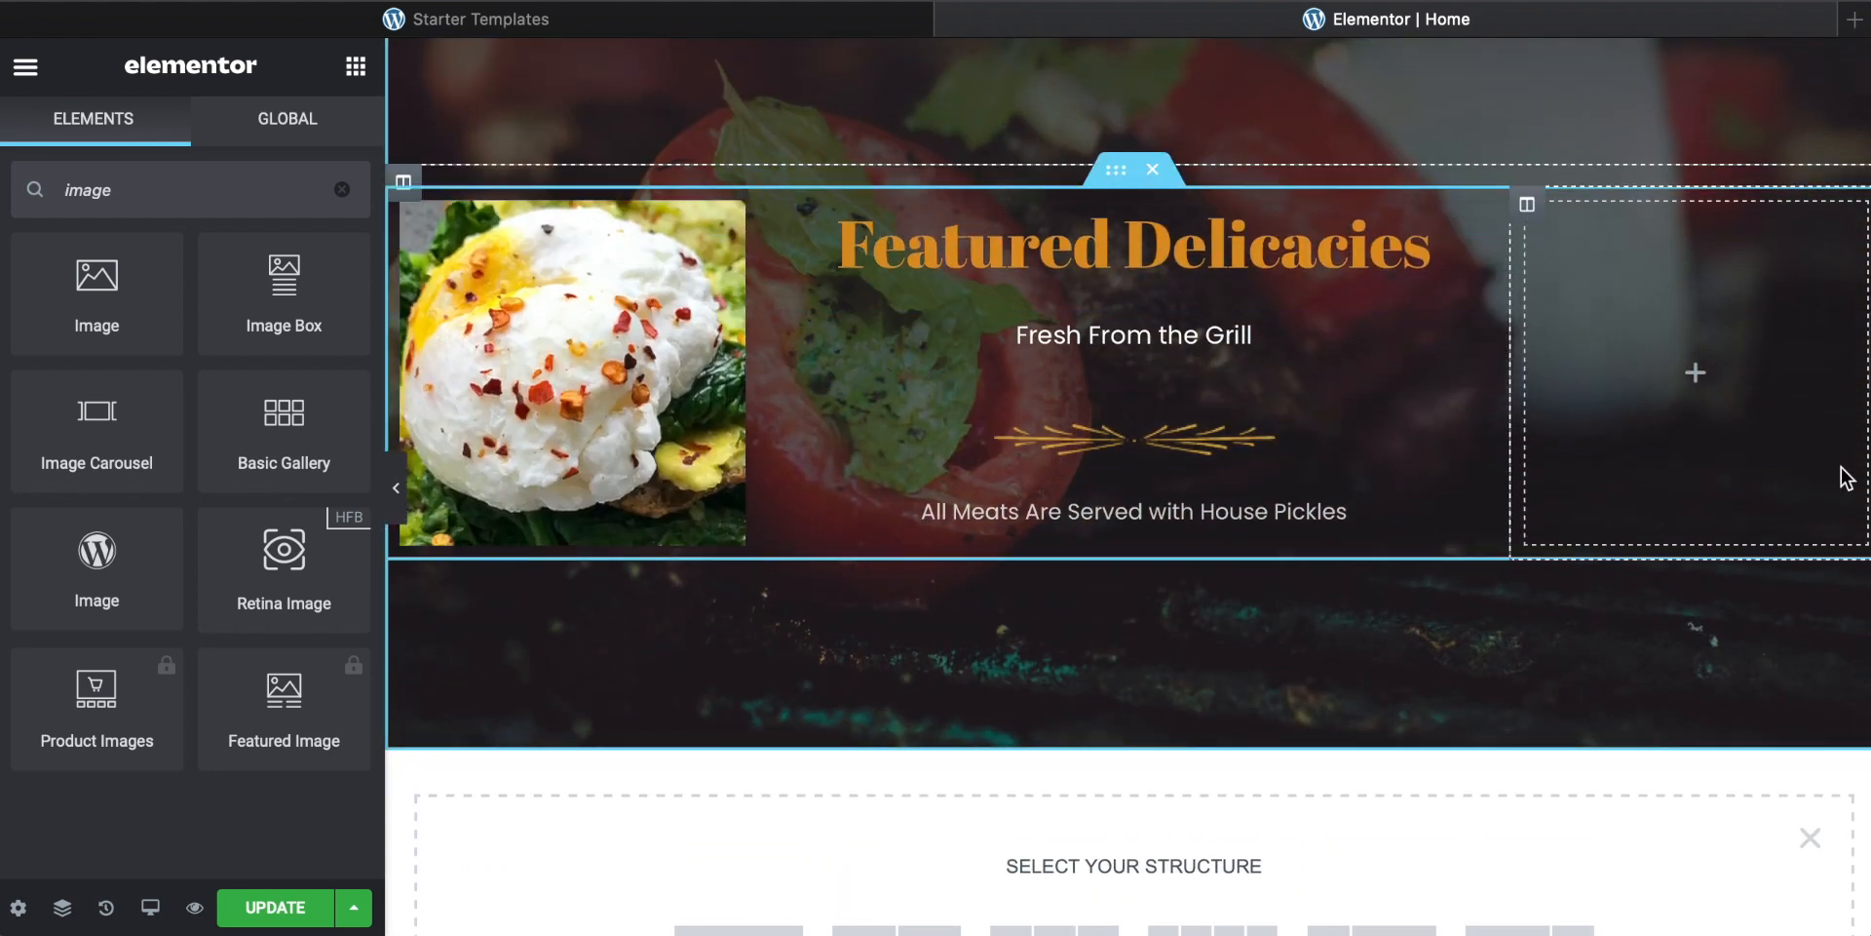
{"action": "scroll", "coordinate": [1108, 398], "scroll_direction": "down", "scroll_amount": 5}
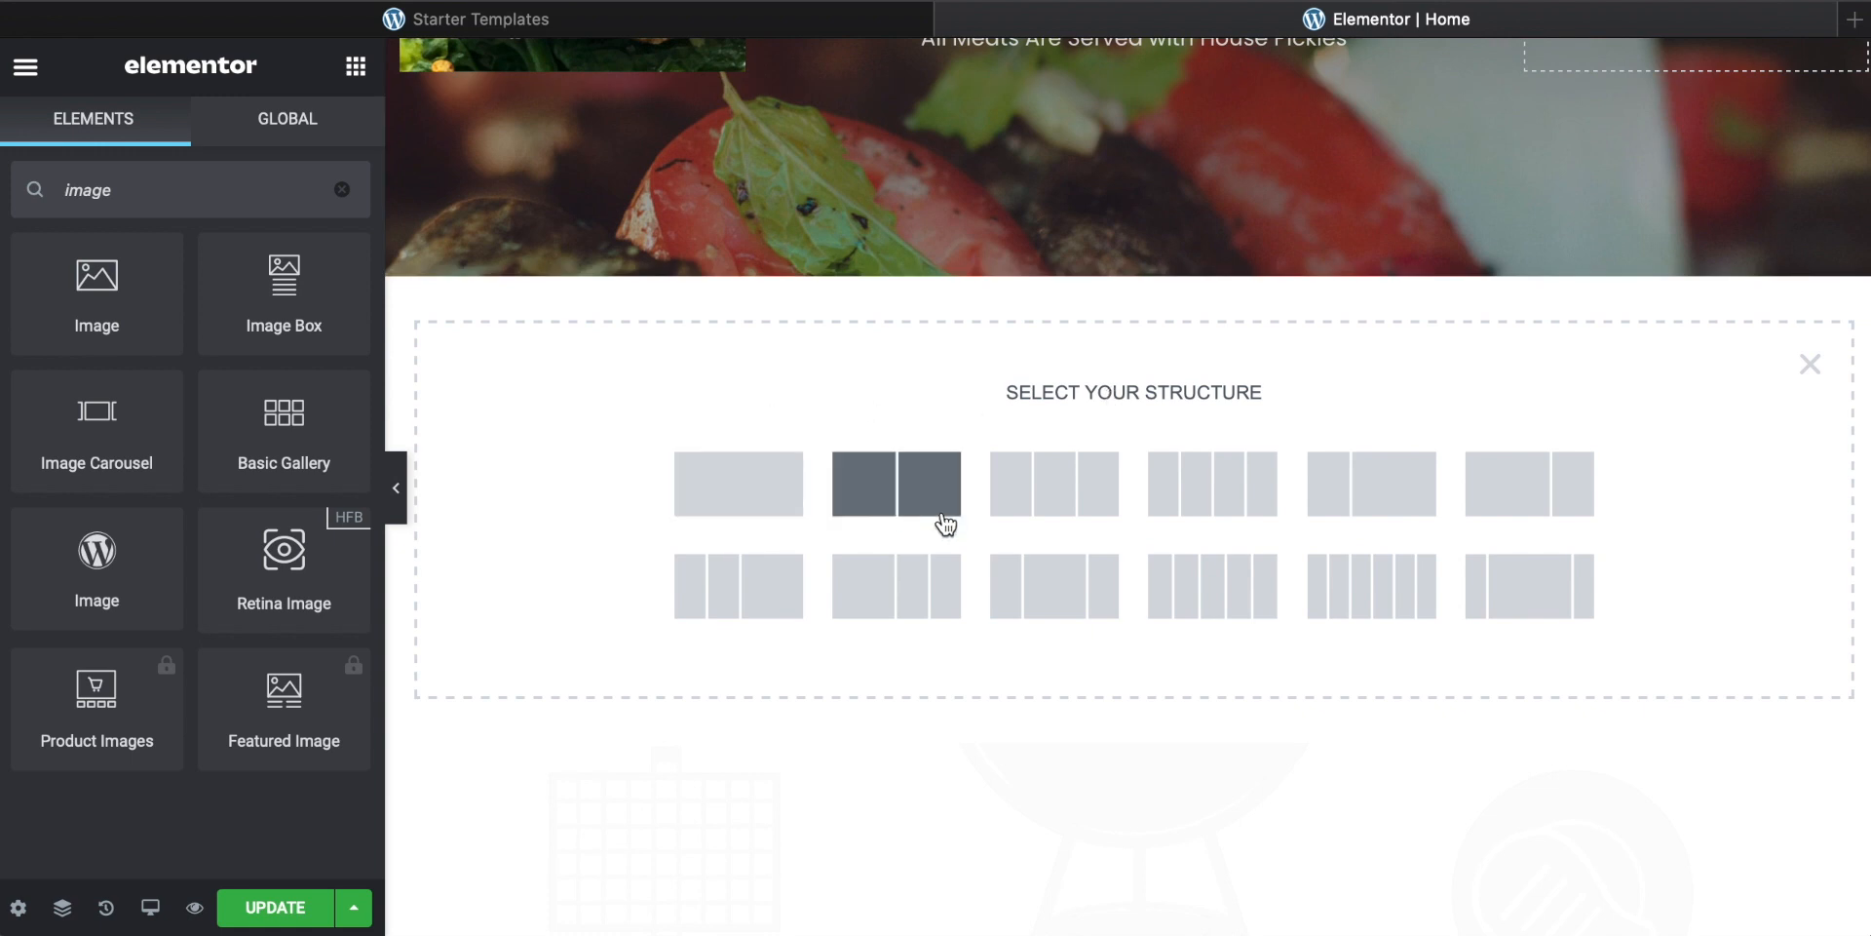
{"action": "left_click", "coordinate": [1066, 495]}
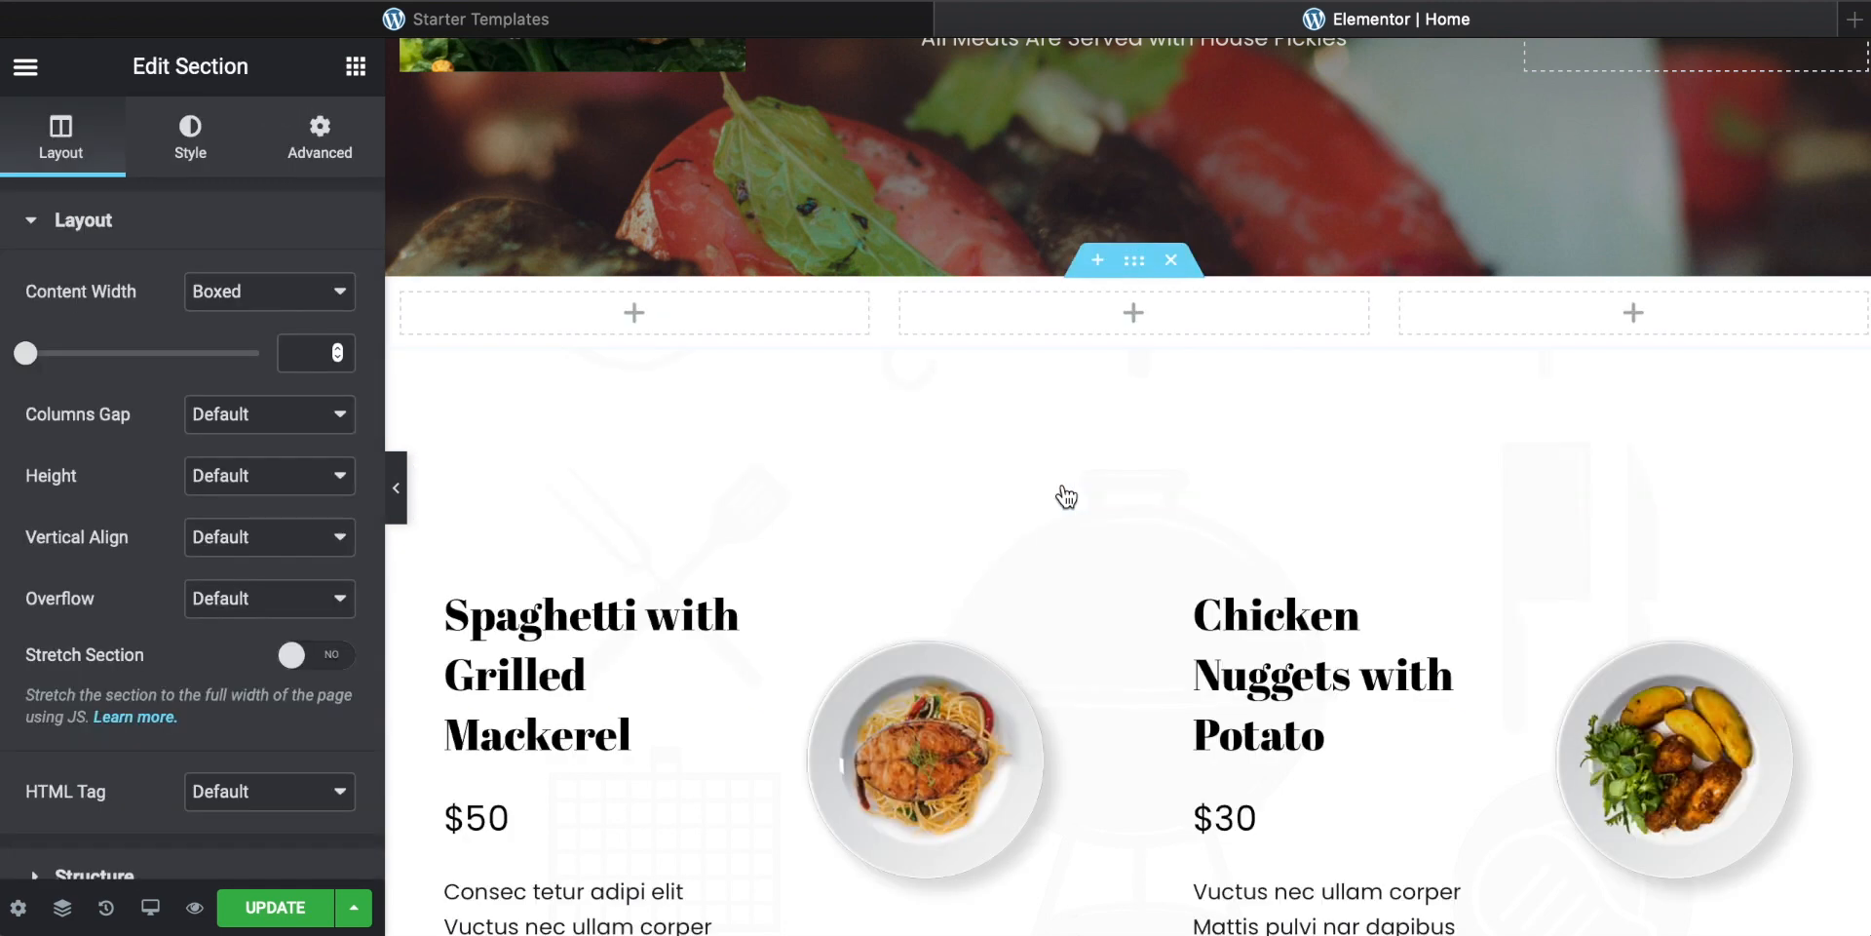
Step: Add a Heading widget to the middle column of the new three-column section
{"action": "scroll", "coordinate": [1061, 414], "scroll_direction": "up", "scroll_amount": 1}
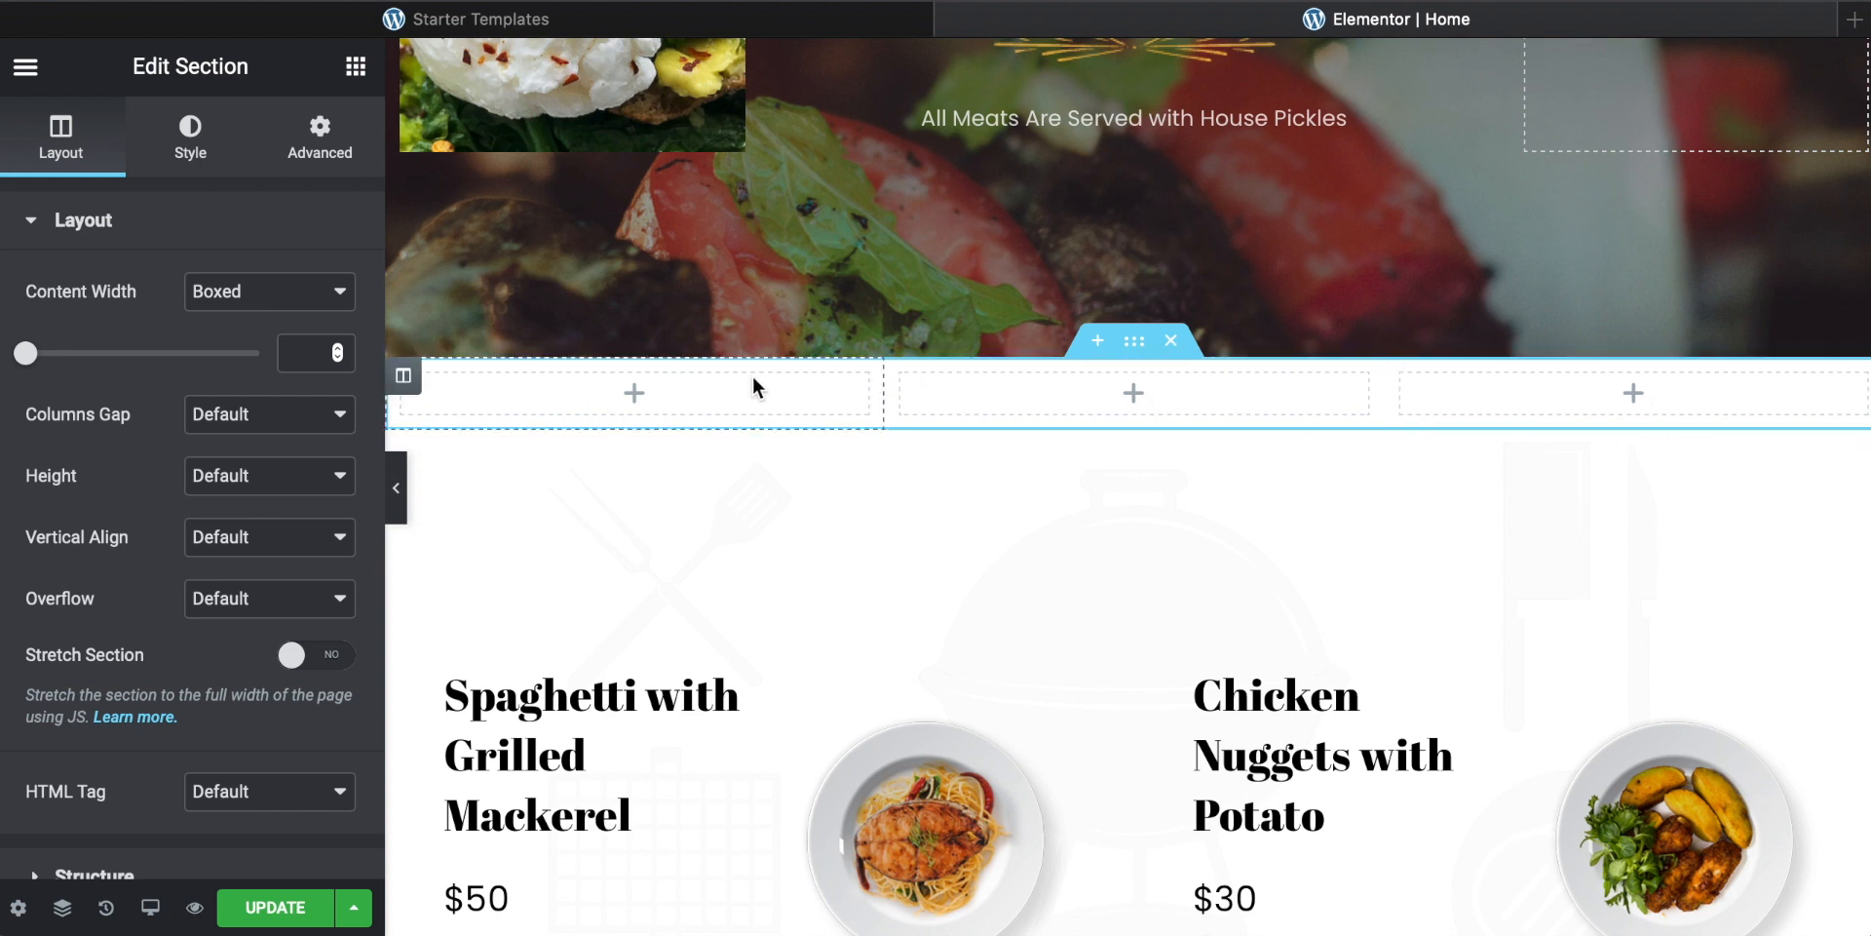
{"action": "left_click", "coordinate": [1135, 395]}
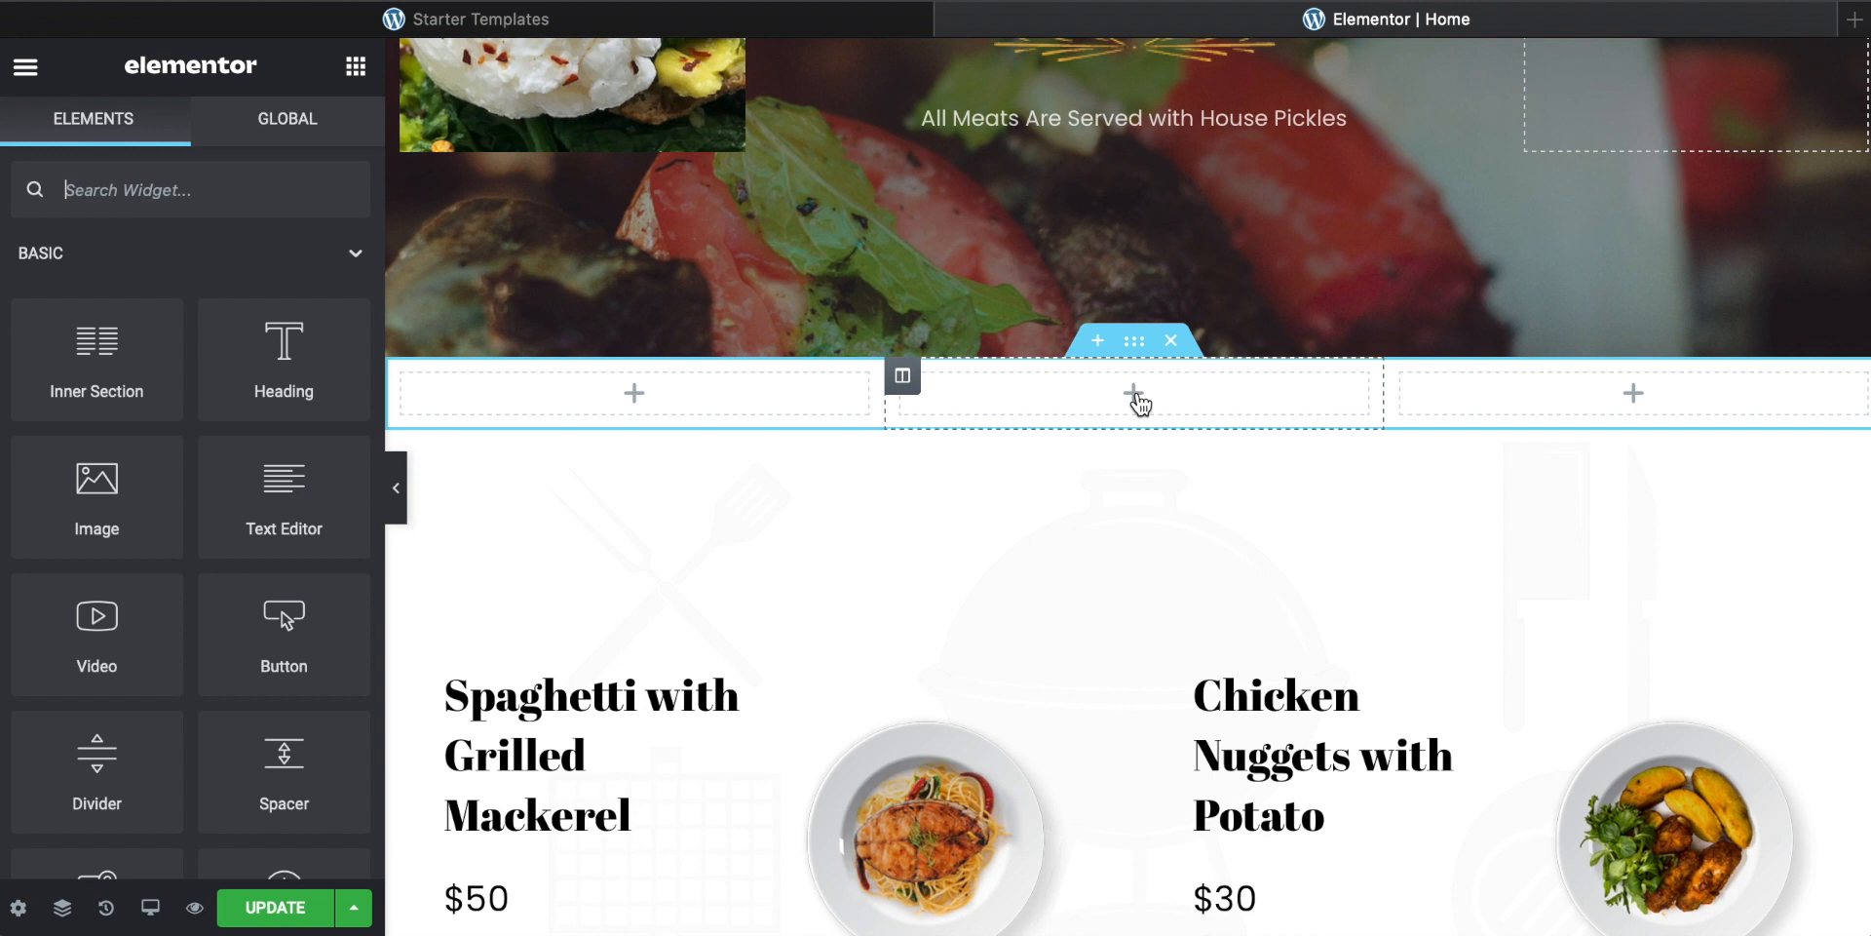
{"action": "left_click_drag", "start_coordinate": [284, 353], "coordinate": [1149, 388]}
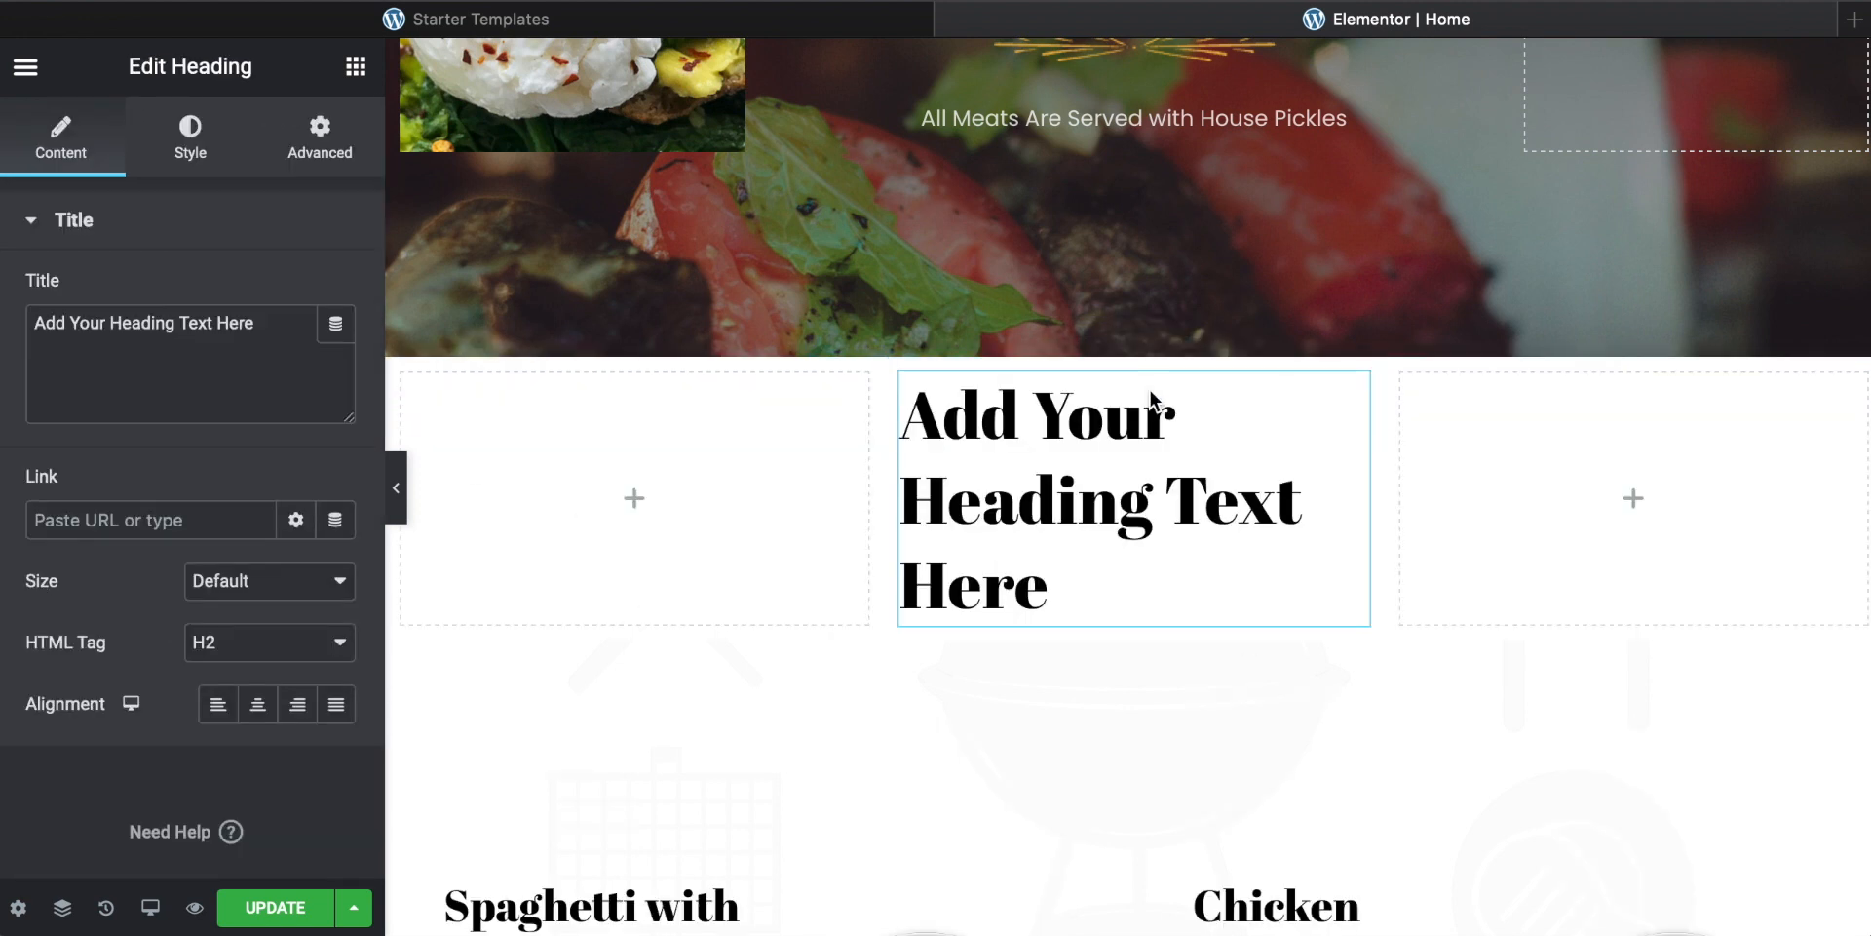
Step: Add Image widgets to the left and right columns of the new section
{"action": "left_click", "coordinate": [636, 498]}
{"action": "left_click_drag", "start_coordinate": [73, 485], "coordinate": [643, 497]}
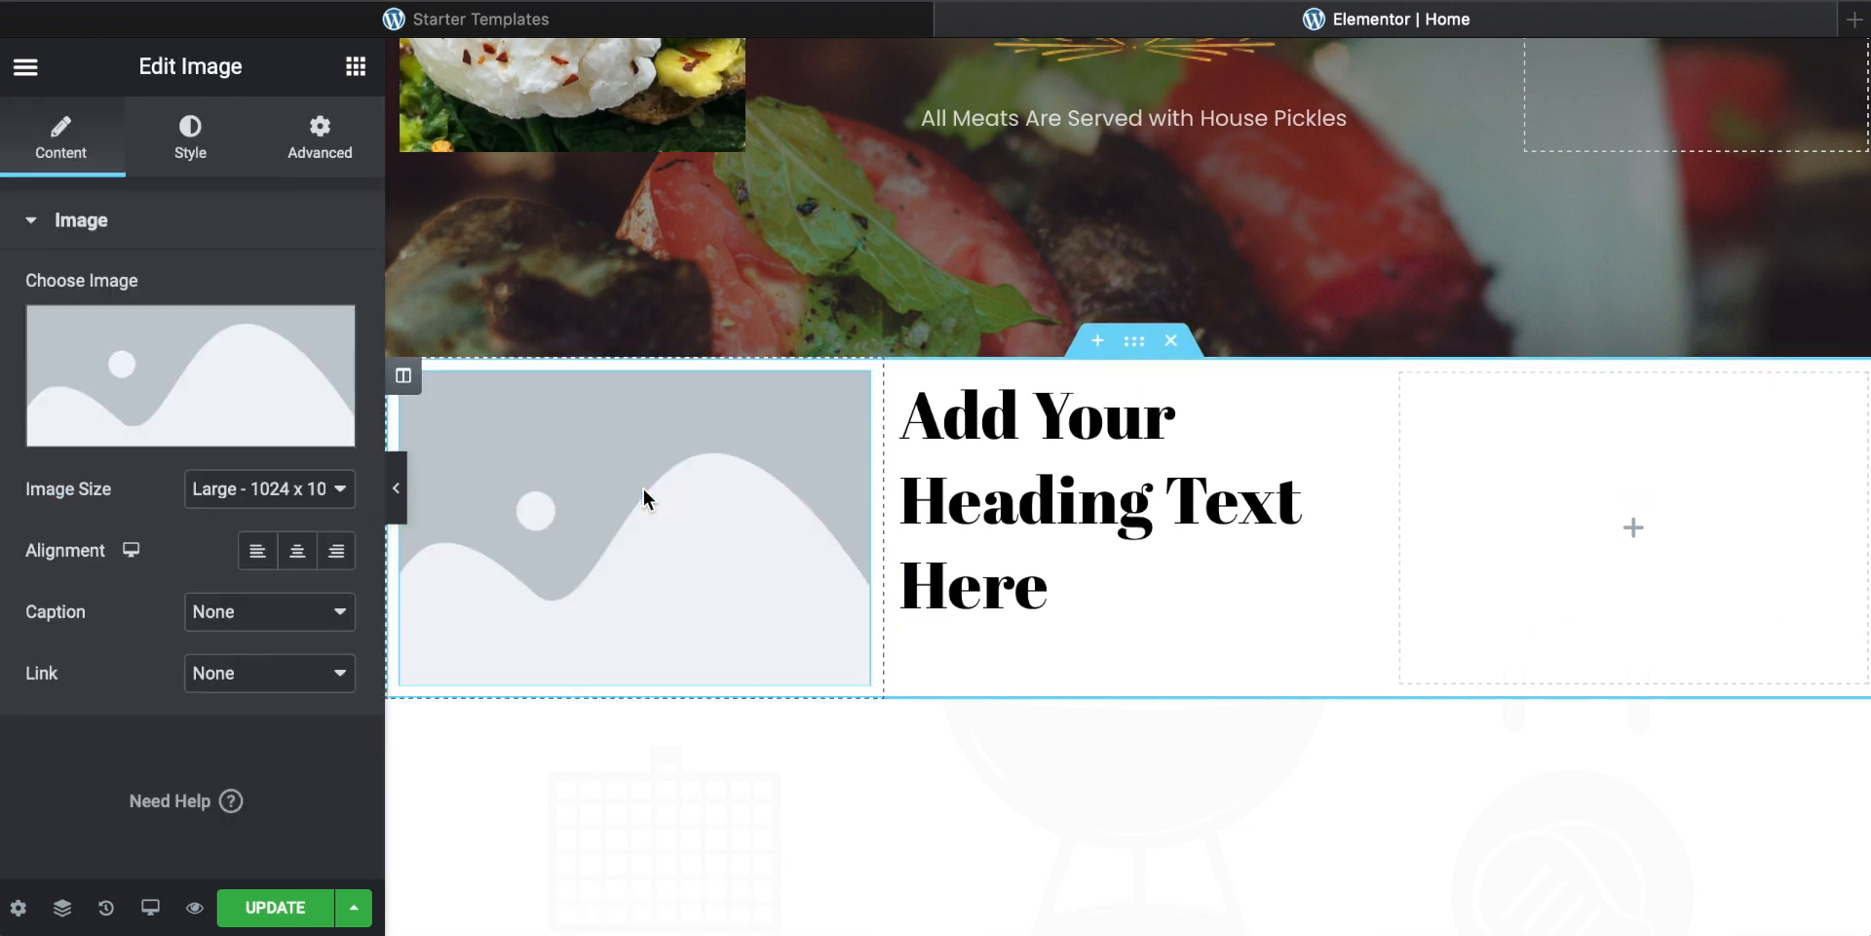
{"action": "left_click", "coordinate": [1638, 536]}
{"action": "left_click_drag", "start_coordinate": [109, 503], "coordinate": [1630, 540]}
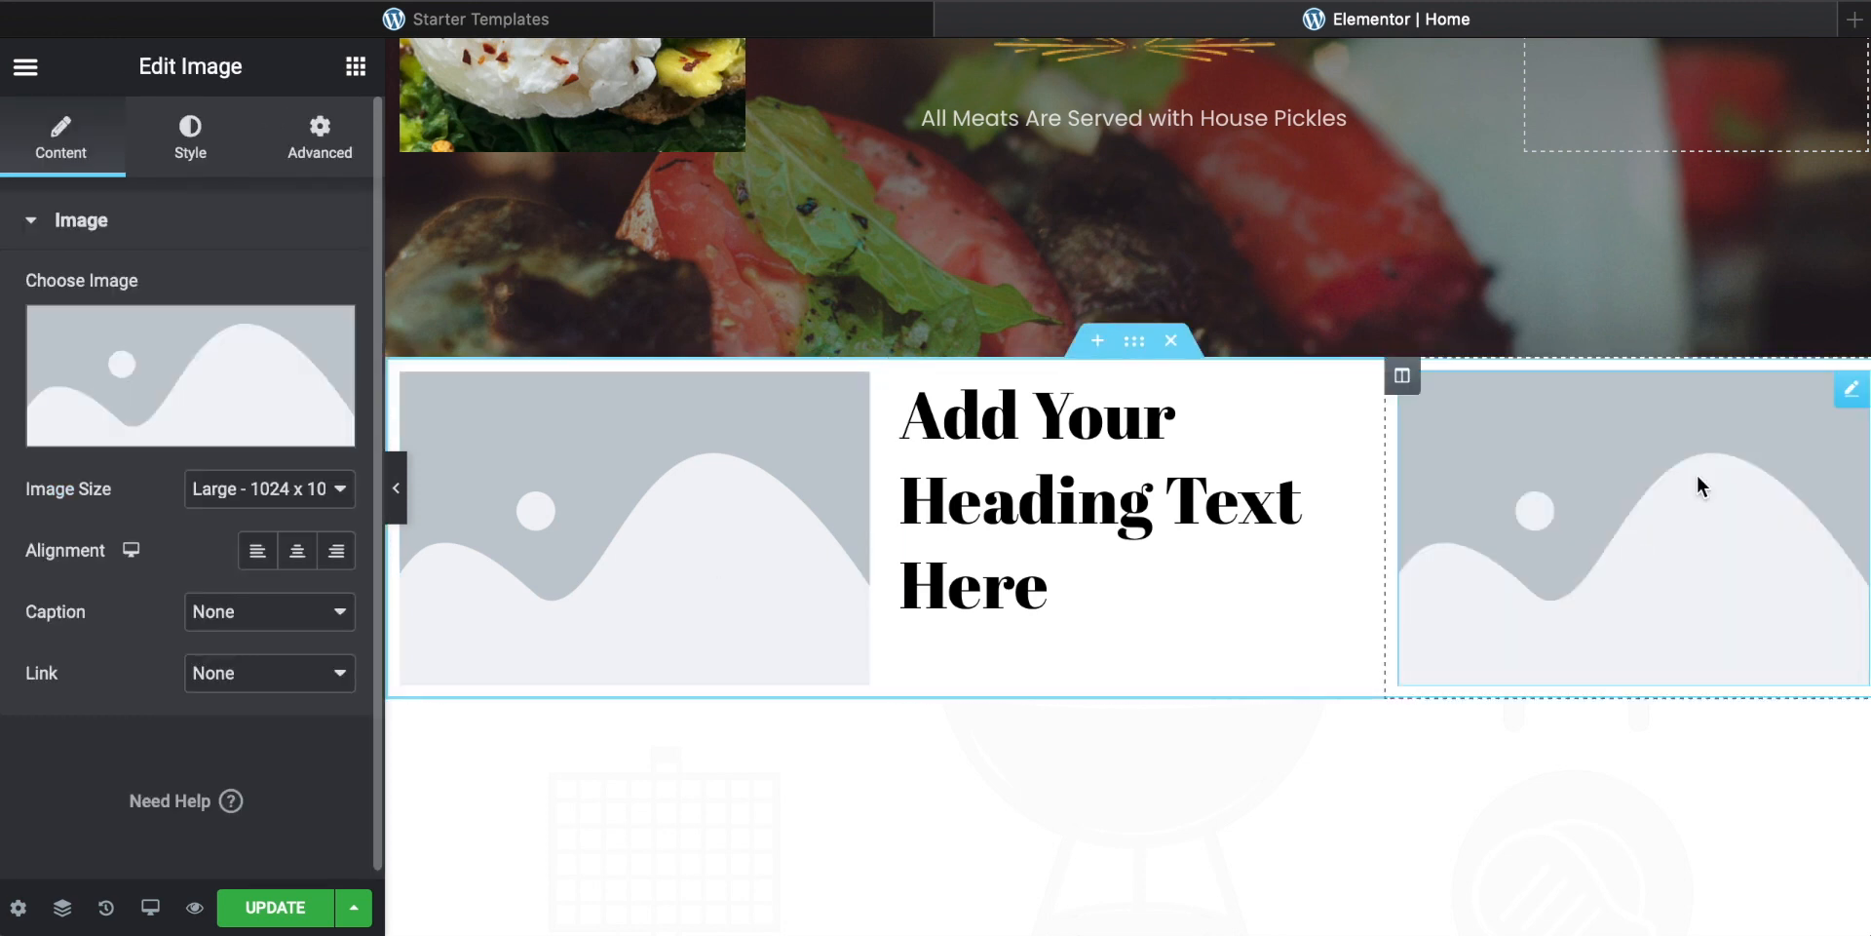
Step: Change the heading's title to "We have drinks too"
{"action": "left_click", "coordinate": [1034, 481]}
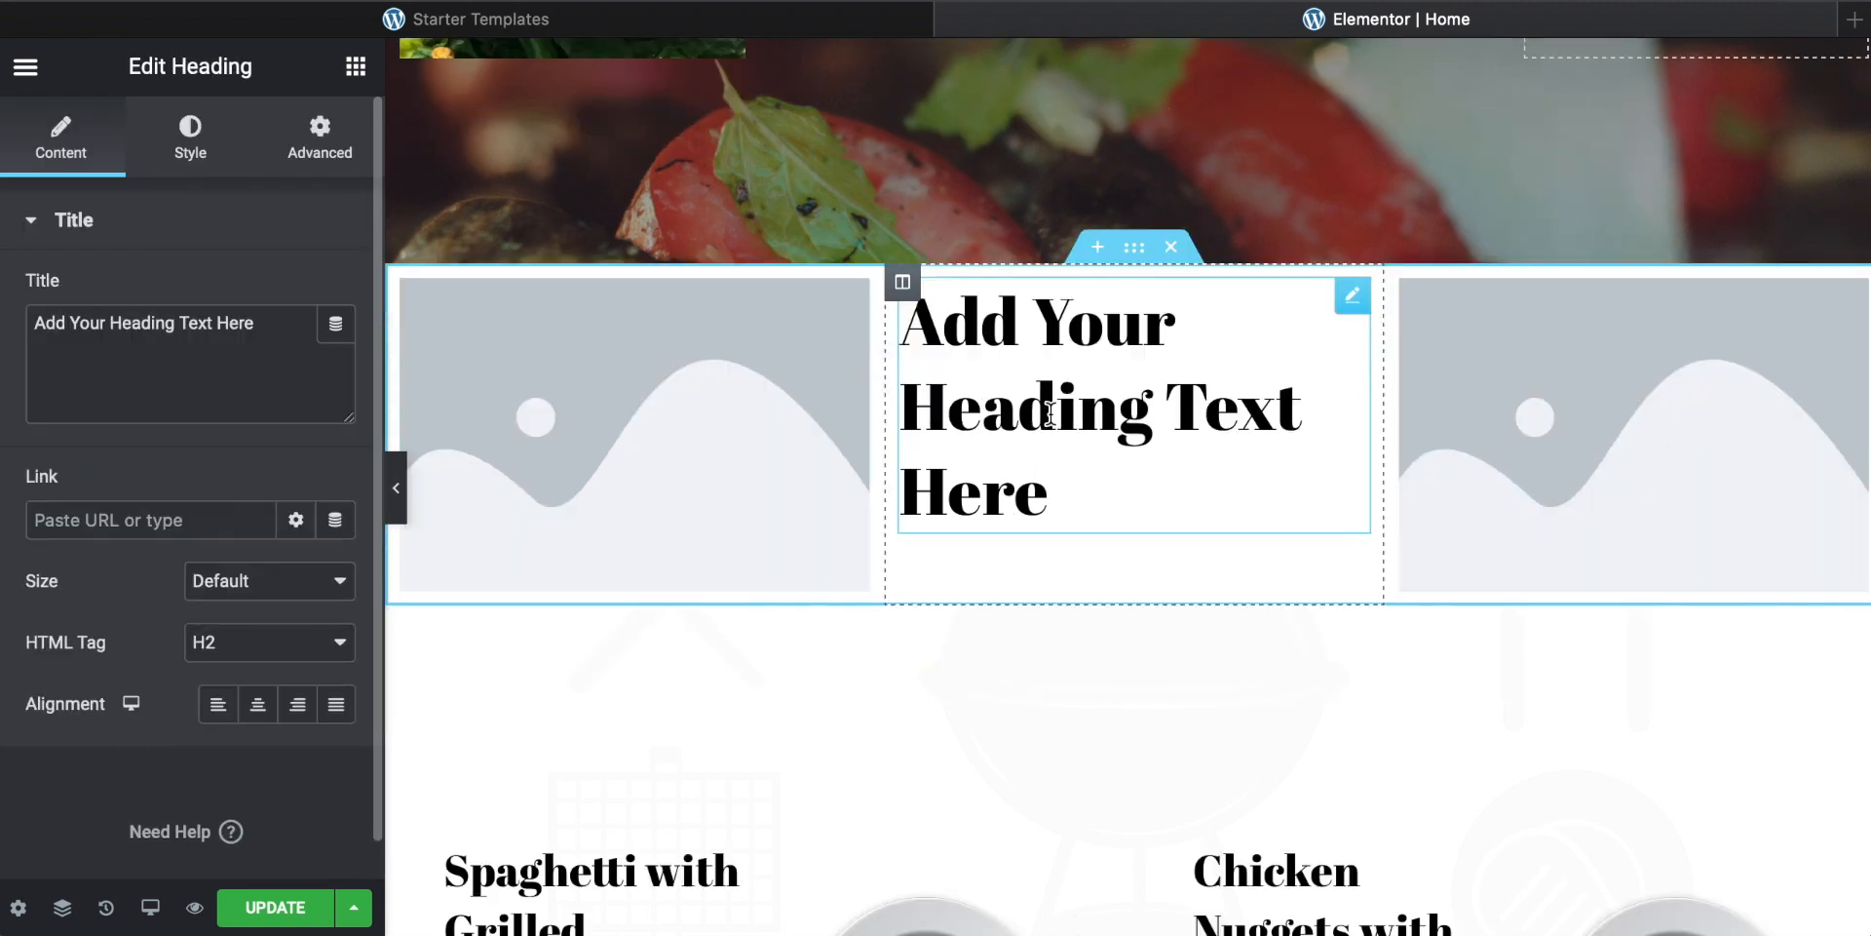
{"action": "triple_click", "coordinate": [1047, 407]}
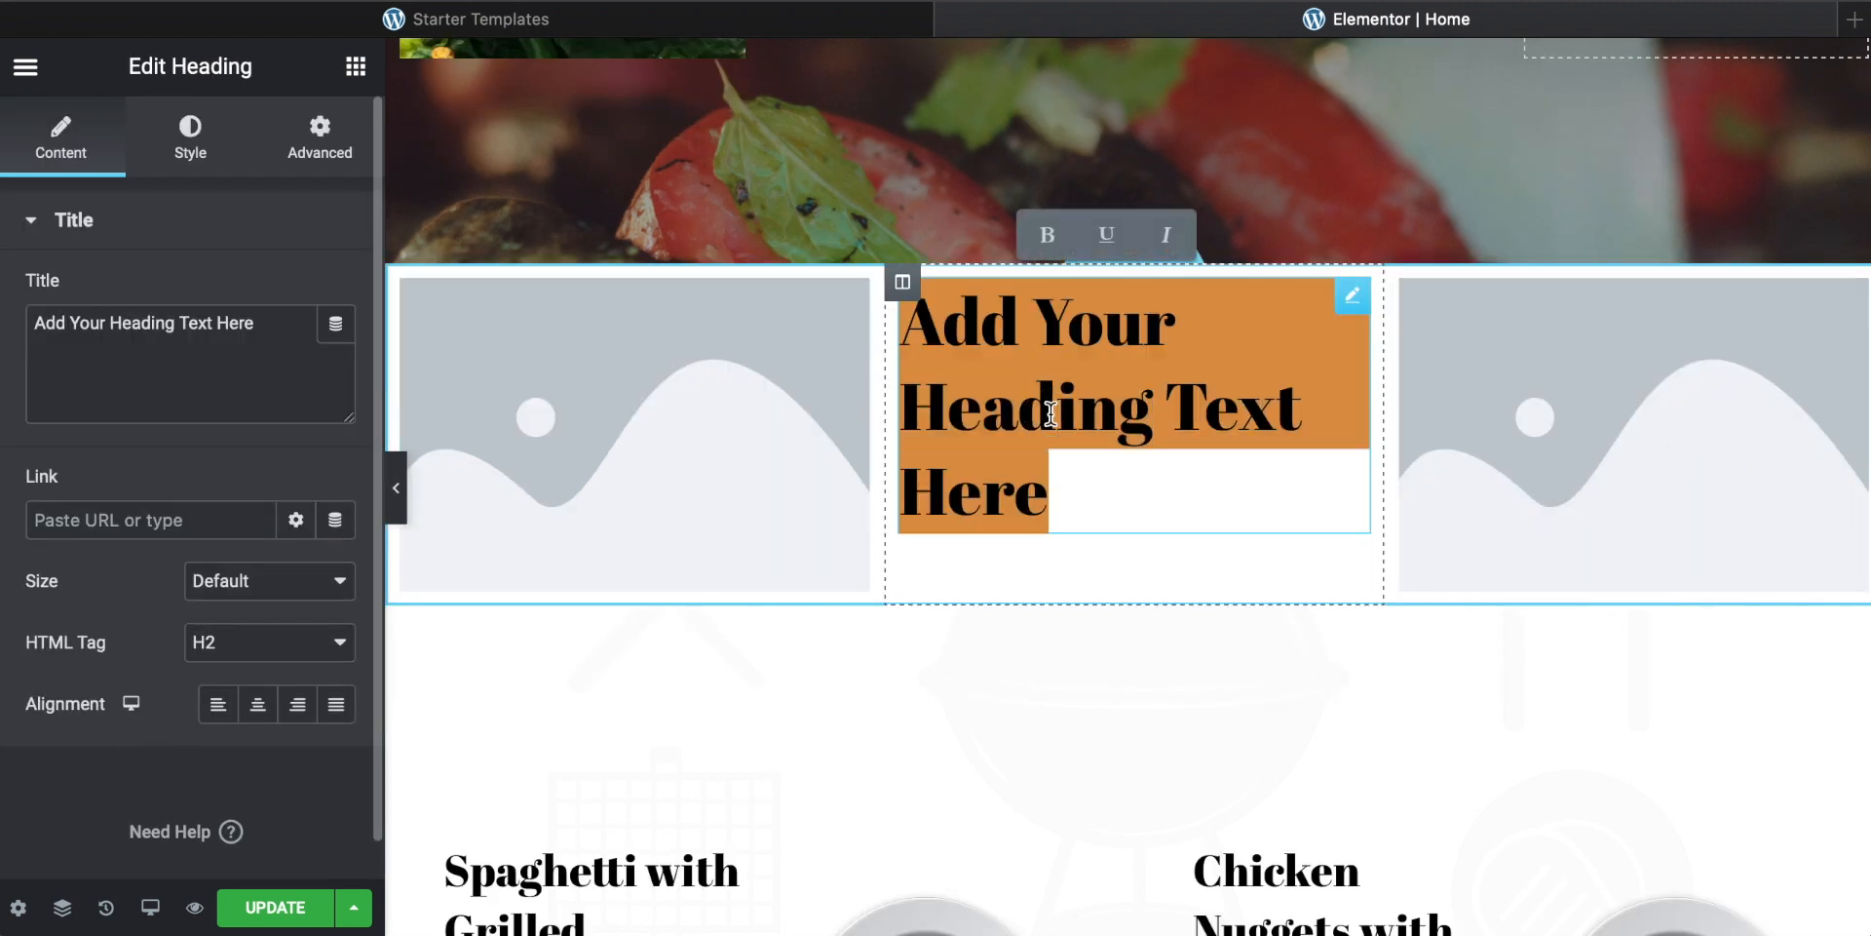
{"action": "left_click", "coordinate": [263, 322]}
{"action": "key", "text": "super+a"}
{"action": "type", "text": "we have drinks too"}
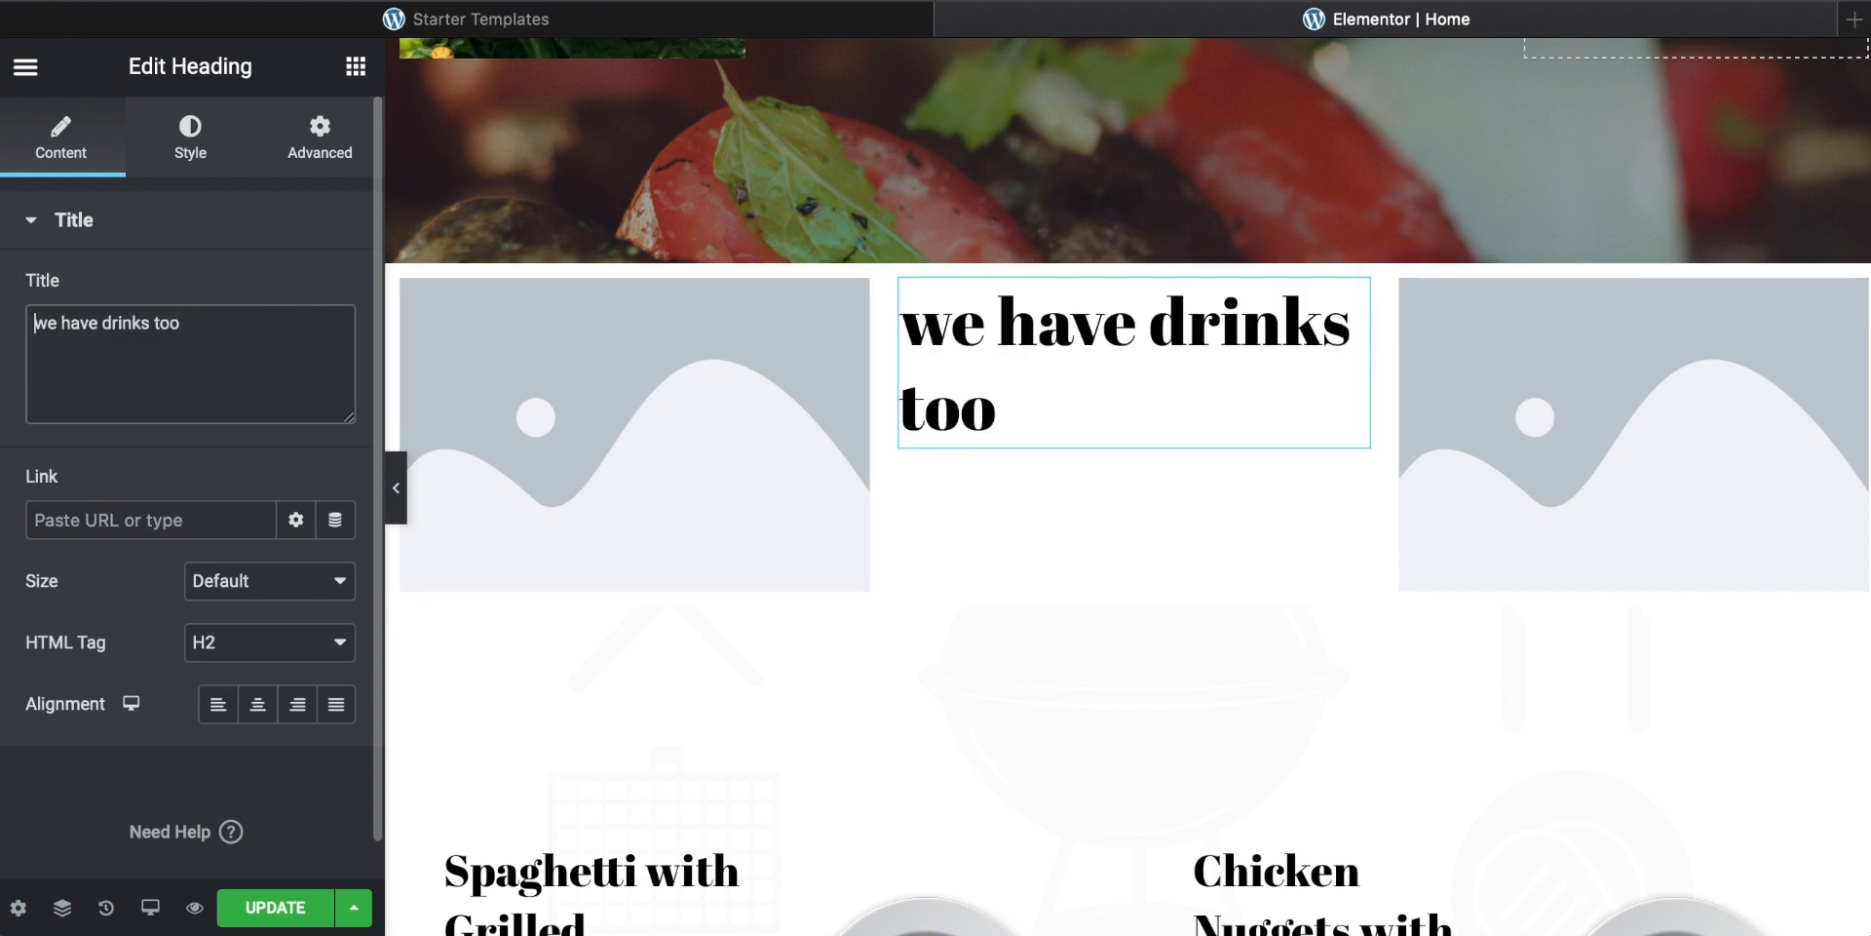
{"action": "key", "text": "BackSpace"}
{"action": "type", "text": "W"}
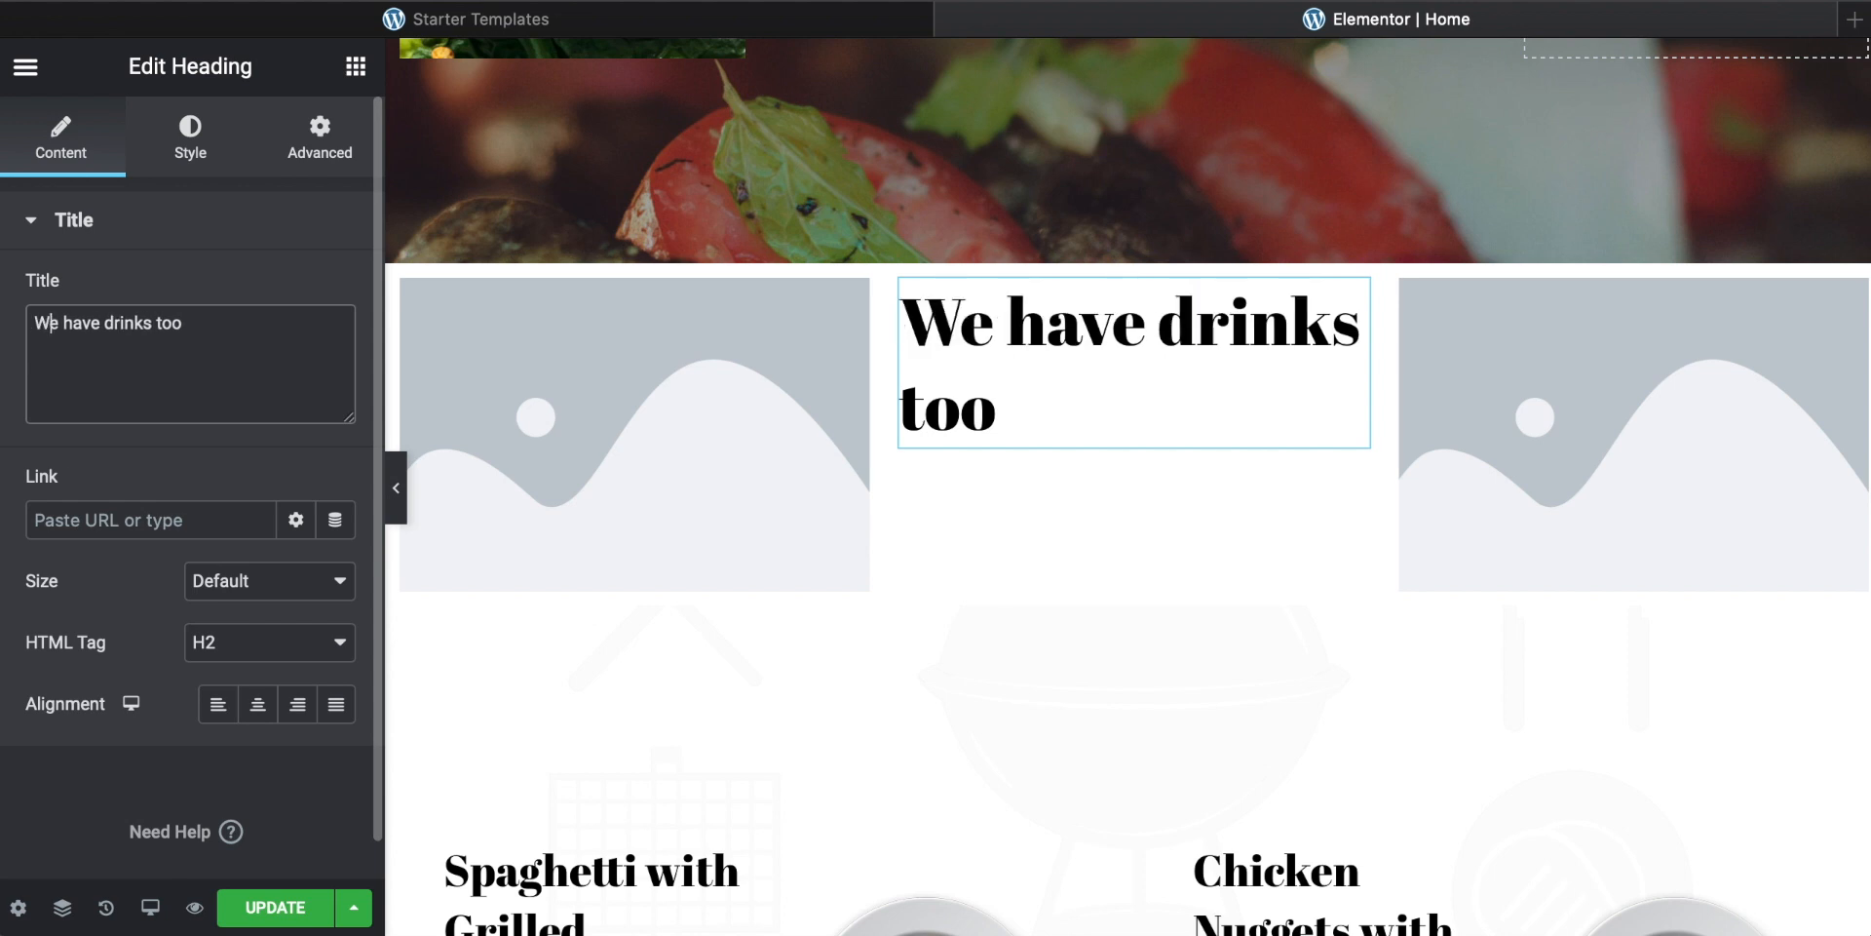
Step: Upload pexels-avif-id-2003007.jpg to the media library and insert it as the left column's image
{"action": "left_click", "coordinate": [569, 407]}
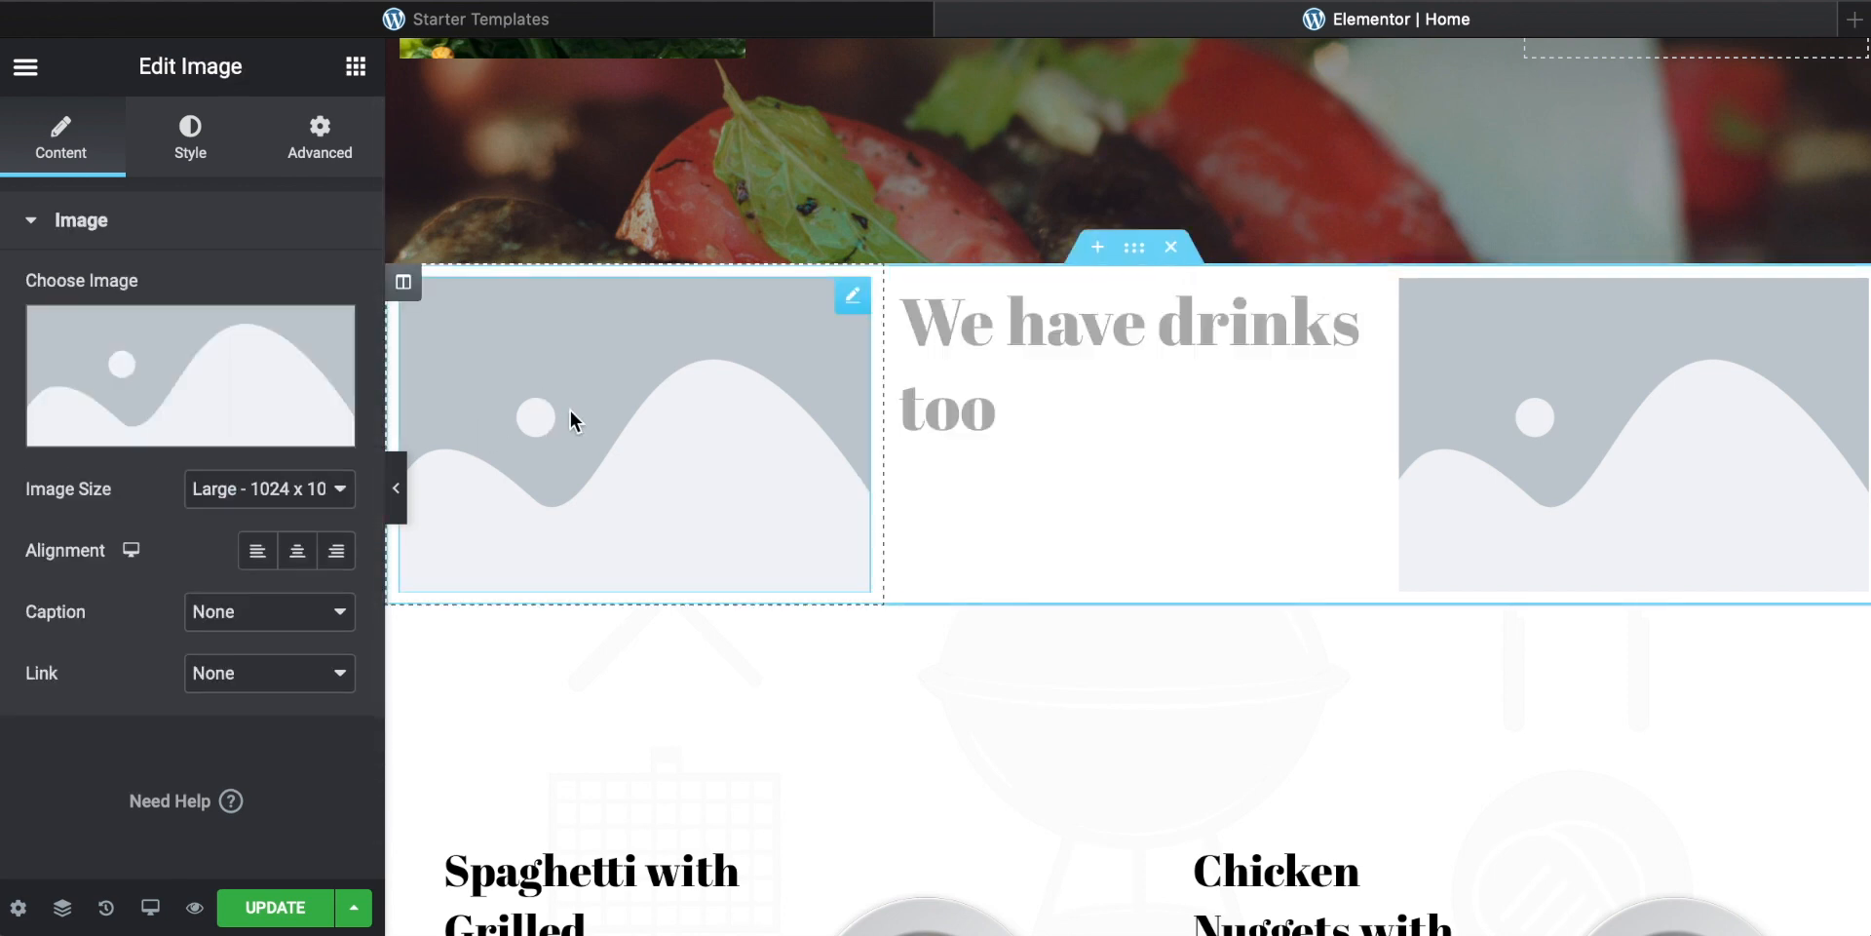
{"action": "left_click", "coordinate": [166, 428]}
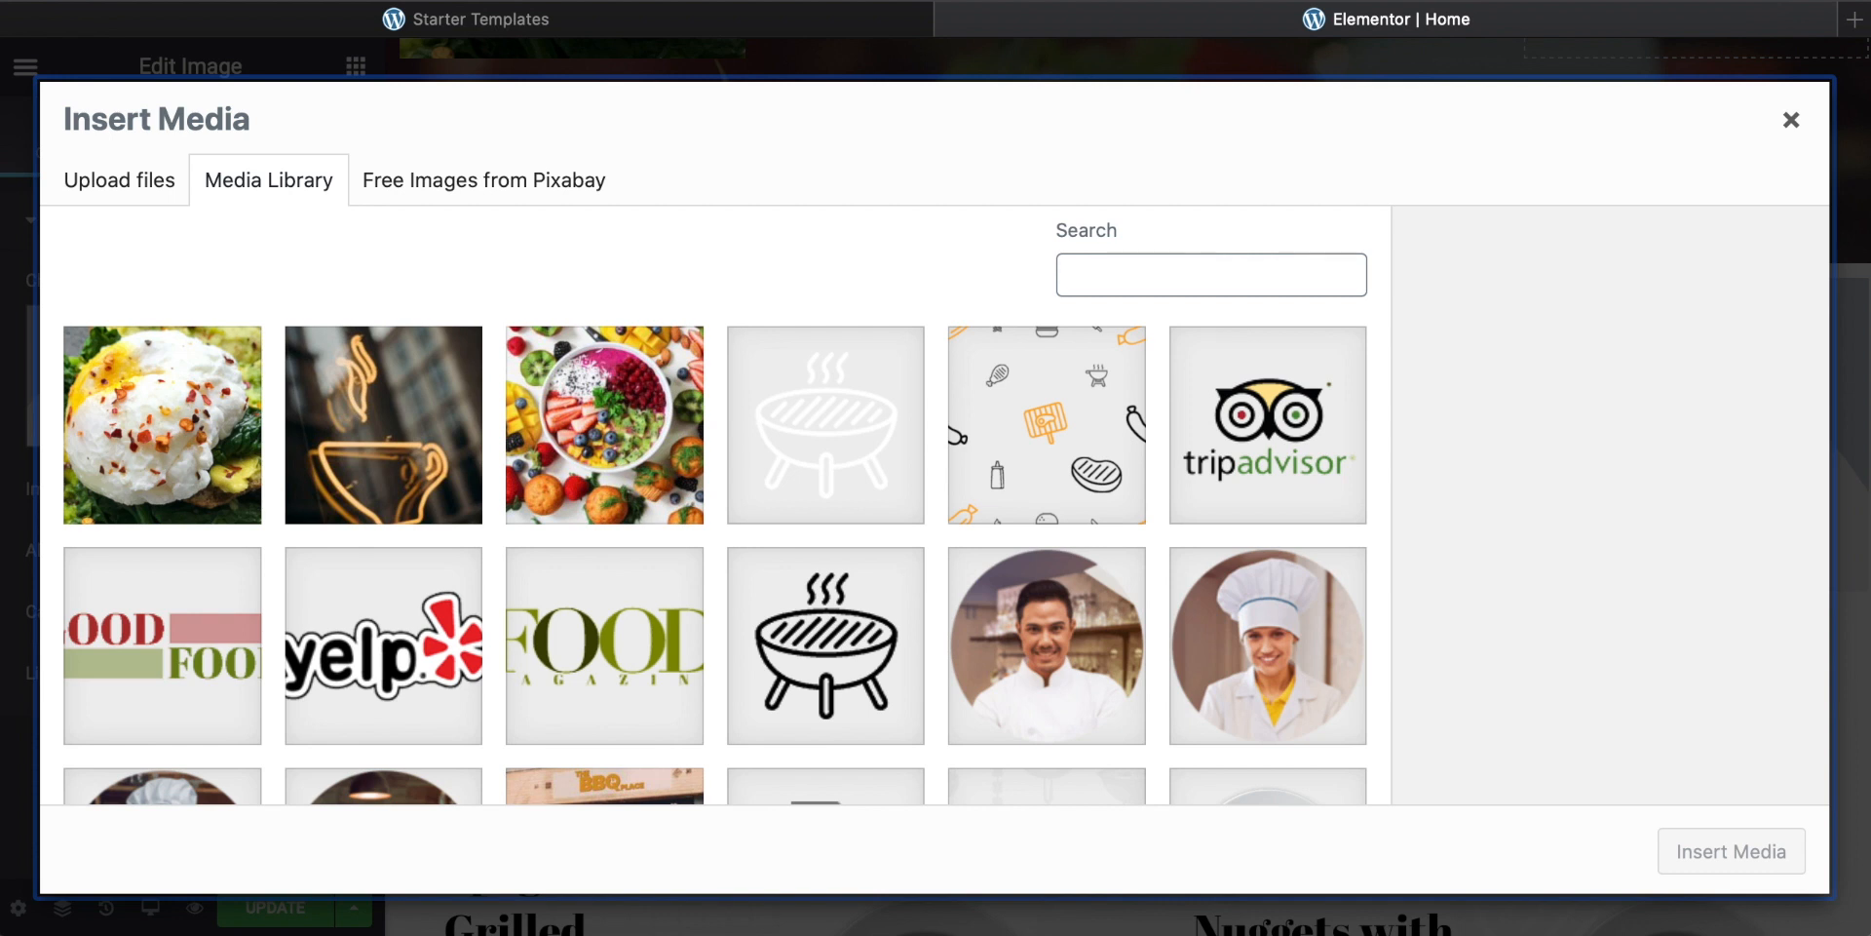
{"action": "left_click_drag", "start_coordinate": [1404, 931], "coordinate": [1318, 170]}
{"action": "left_click", "coordinate": [1122, 320]}
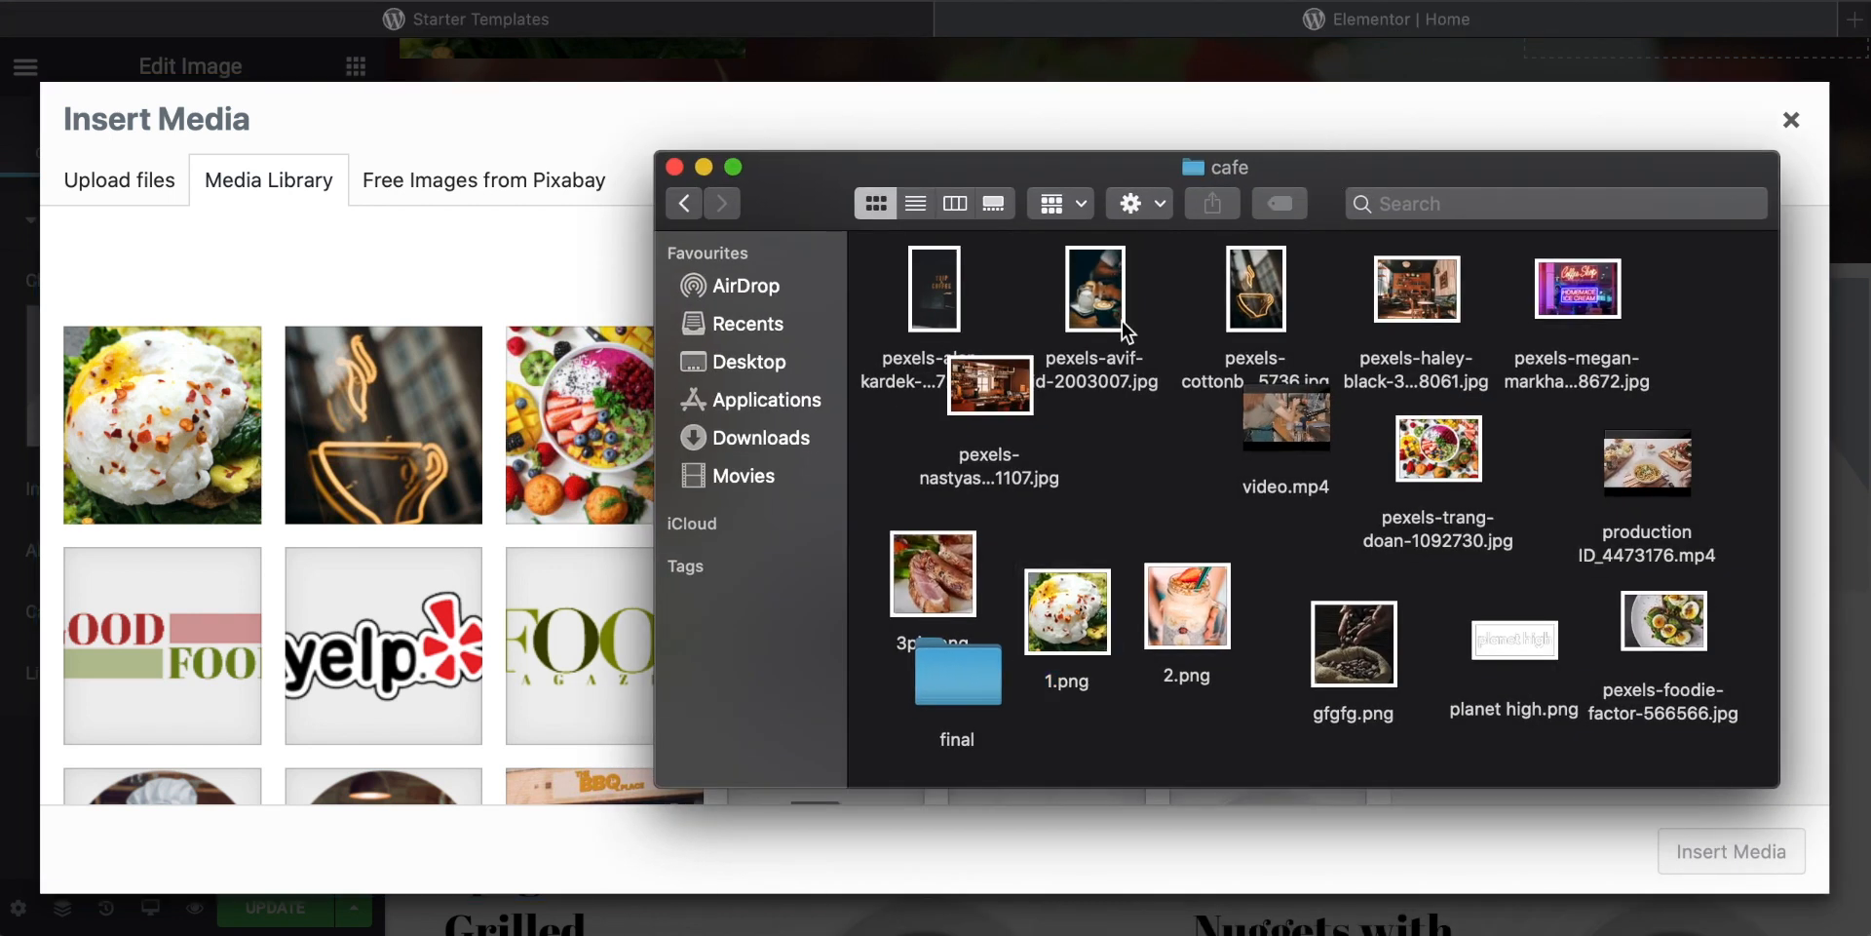
{"action": "left_click", "coordinate": [1083, 316]}
{"action": "left_click_drag", "start_coordinate": [1083, 317], "coordinate": [458, 585]}
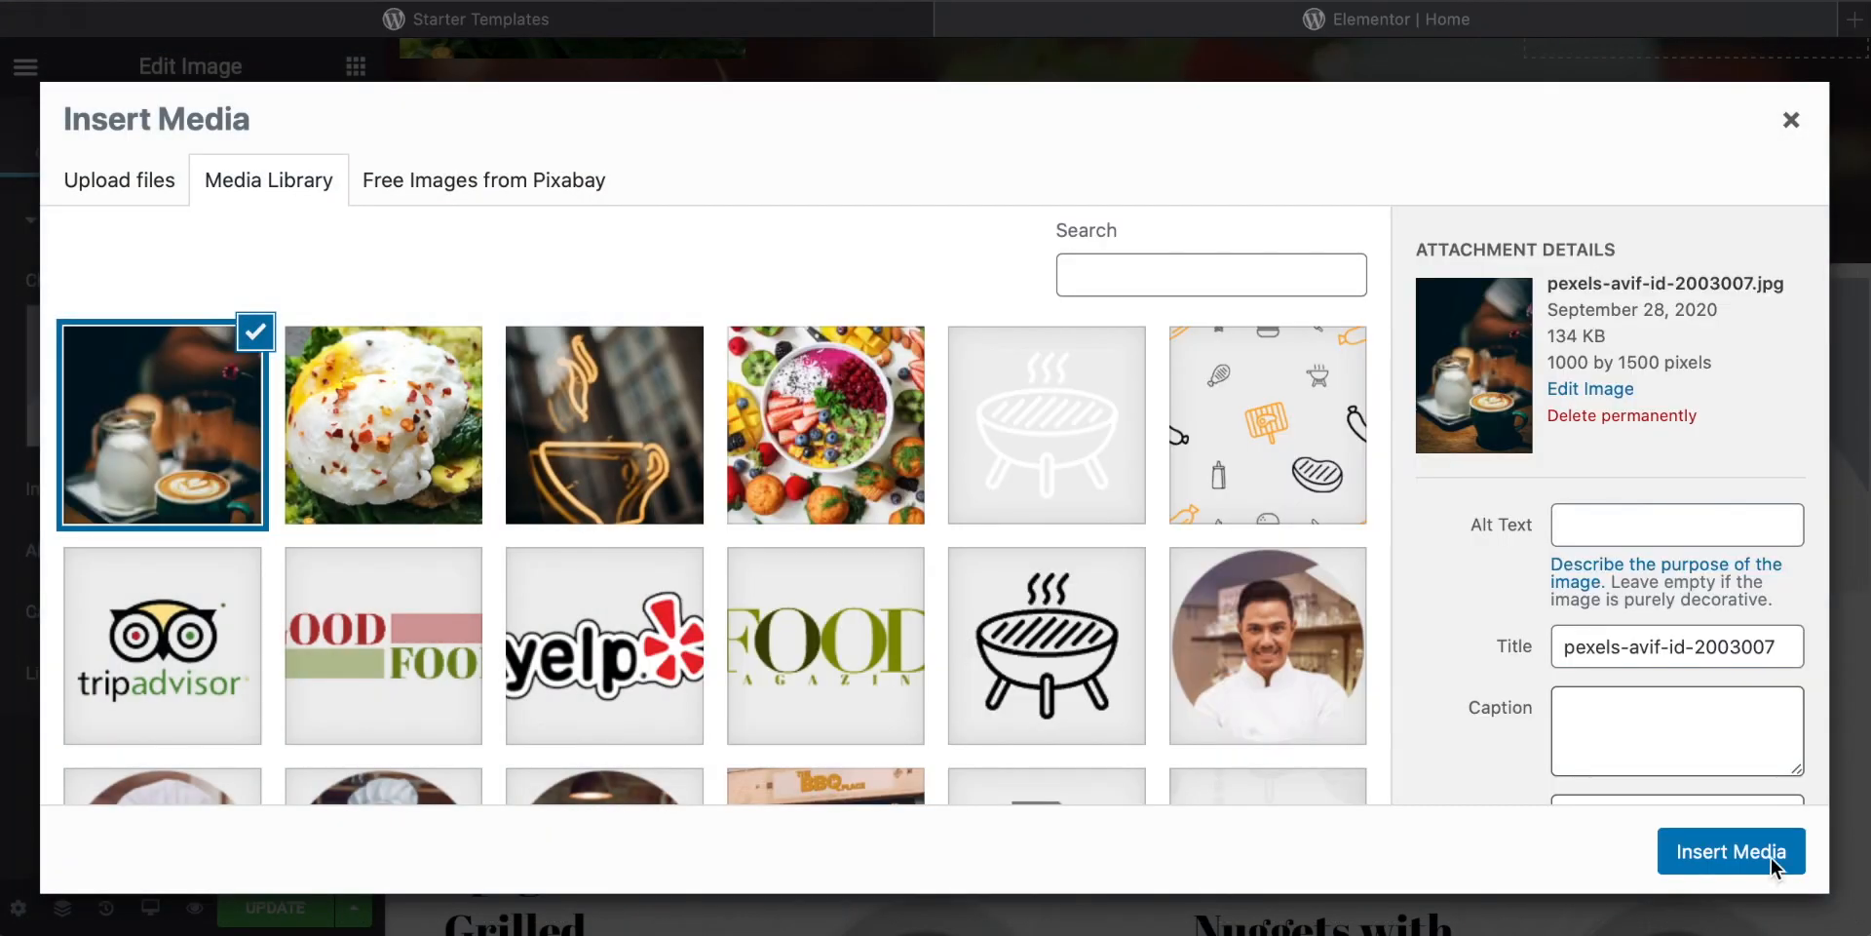
{"action": "left_click", "coordinate": [1769, 862]}
{"action": "left_click", "coordinate": [1769, 862]}
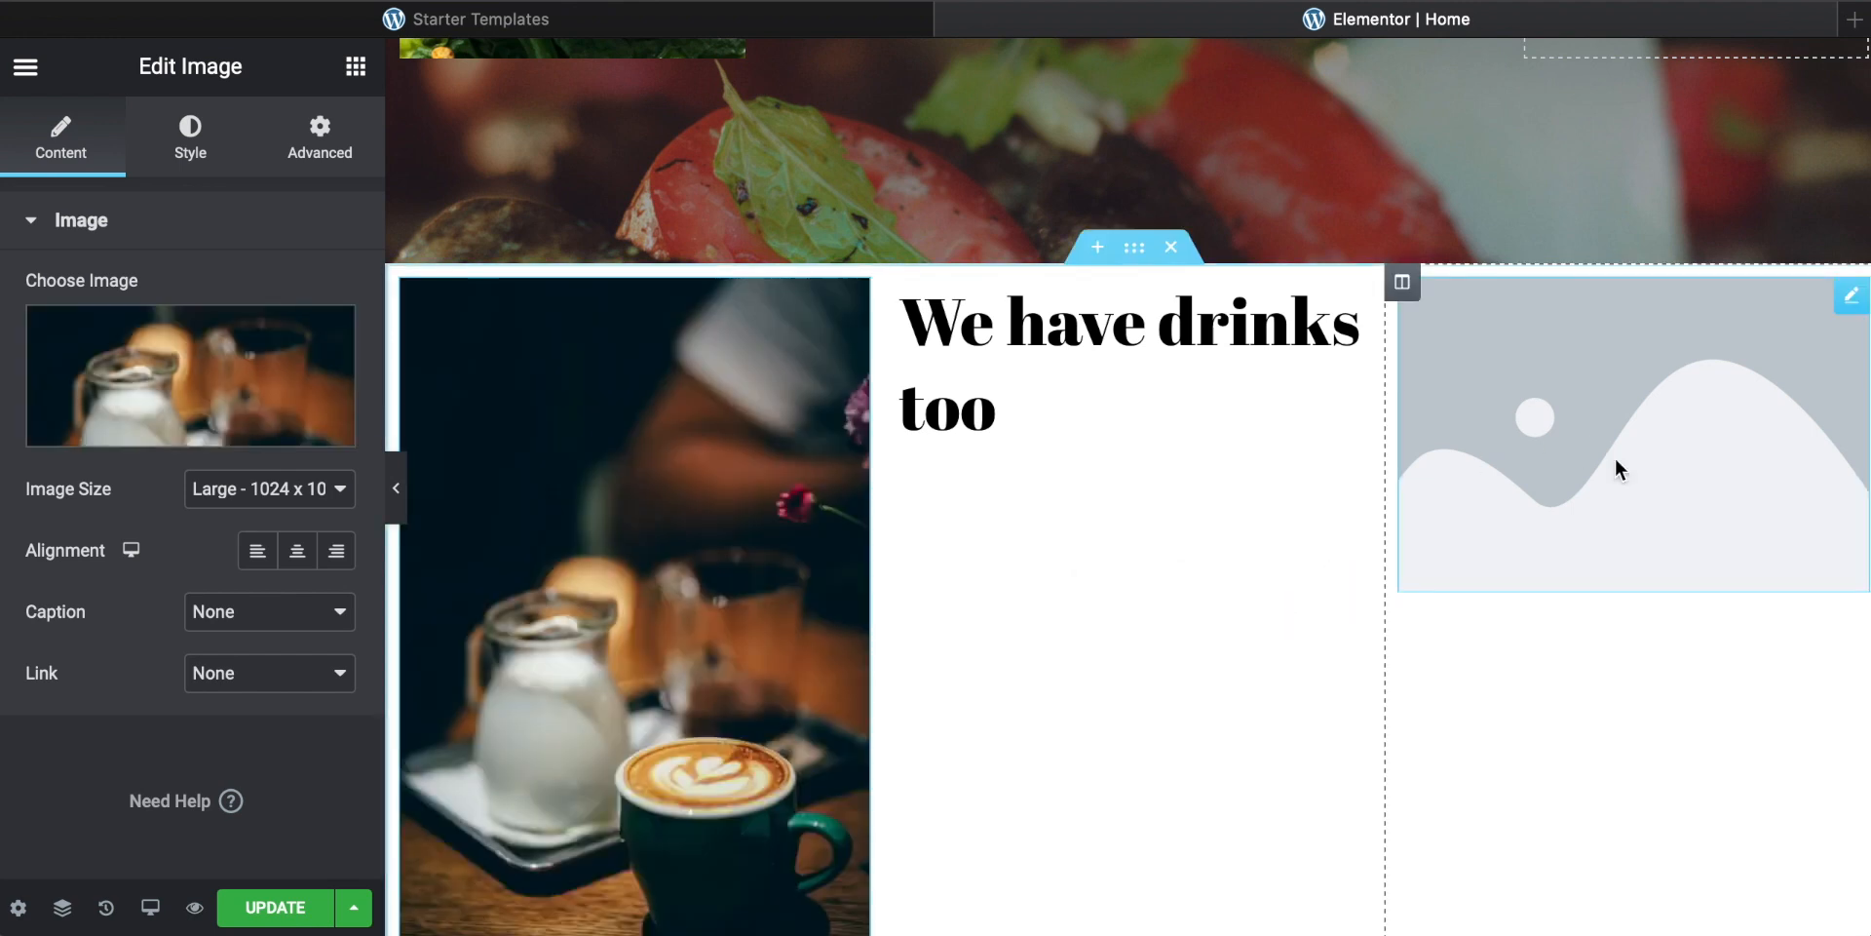
Step: Set the right column's image to pexels-cottonbro-3205736-1.jpg from the media library
{"action": "left_click", "coordinate": [183, 439]}
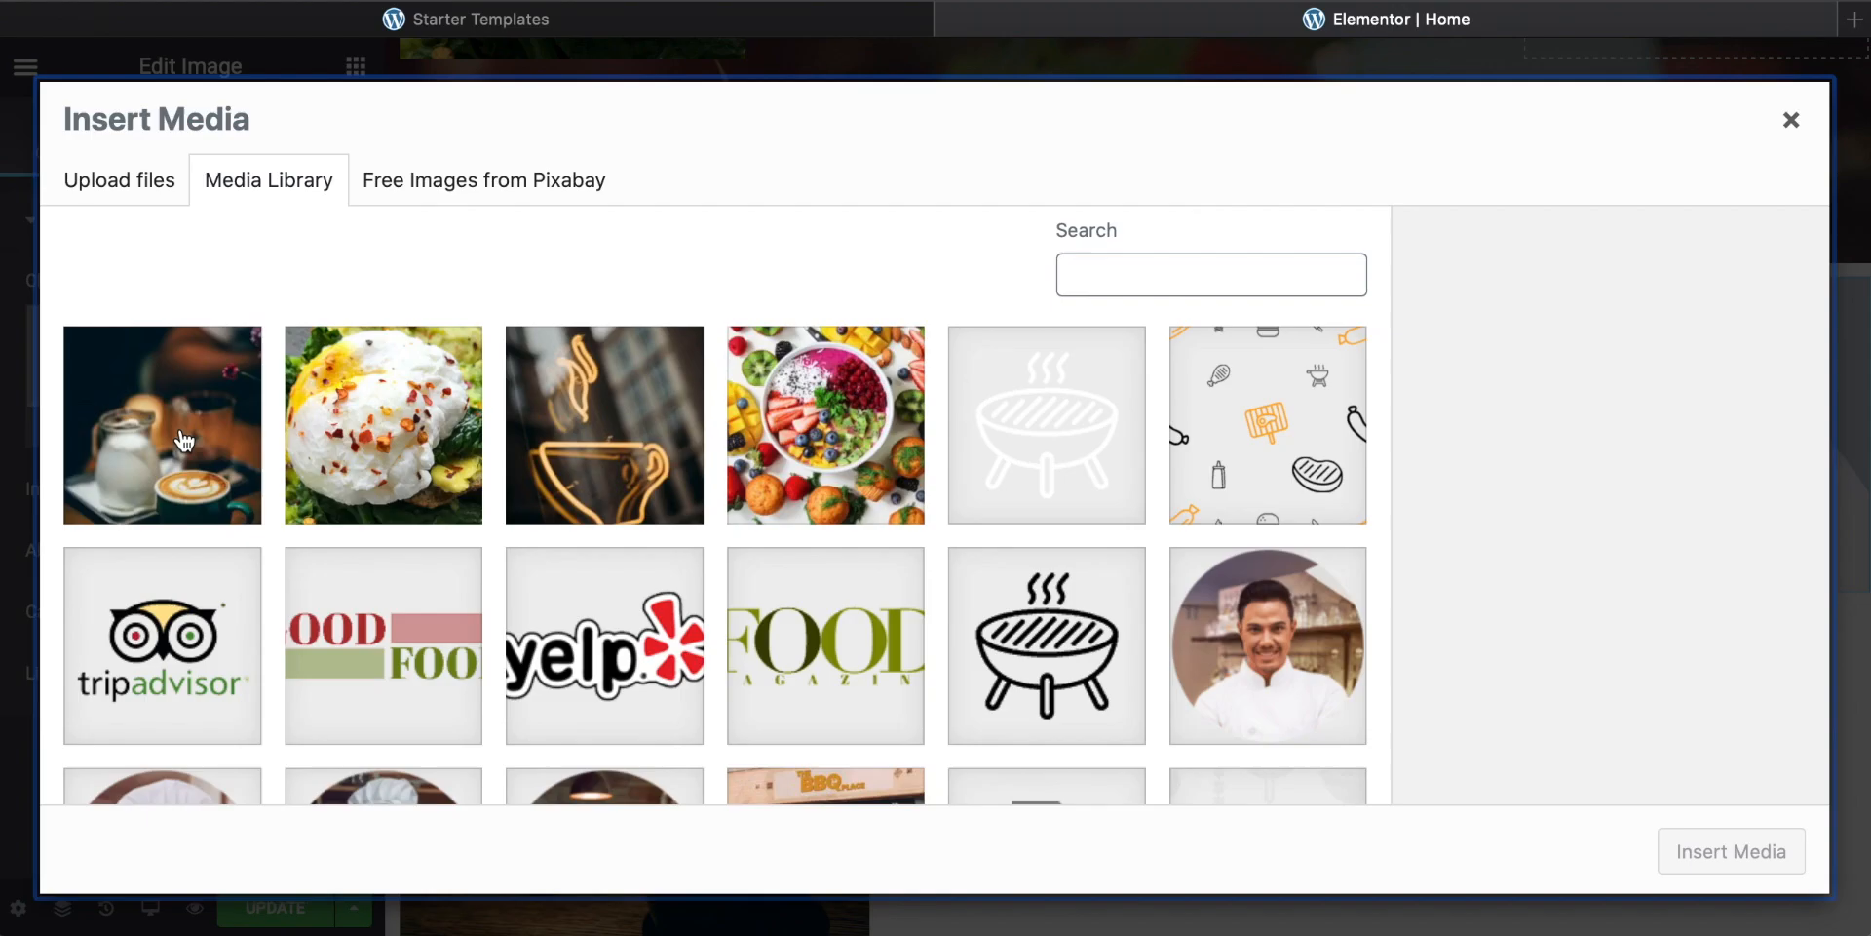
{"action": "left_click", "coordinate": [647, 384]}
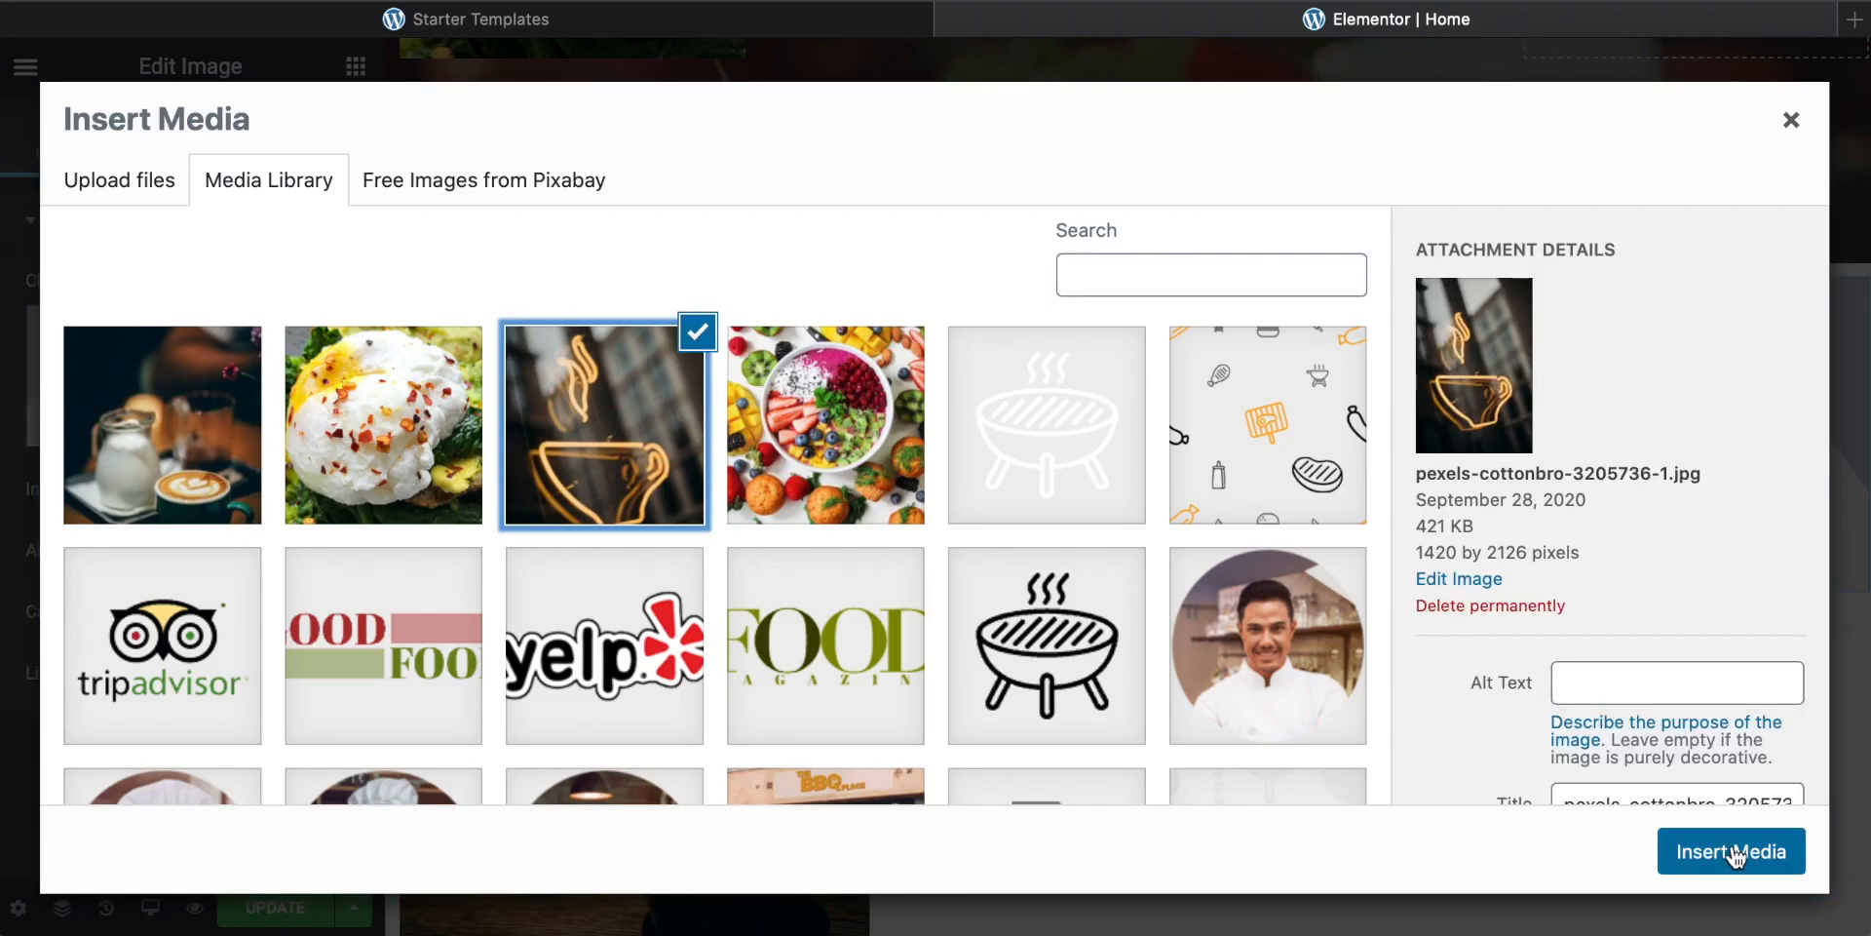
{"action": "left_click", "coordinate": [1731, 852]}
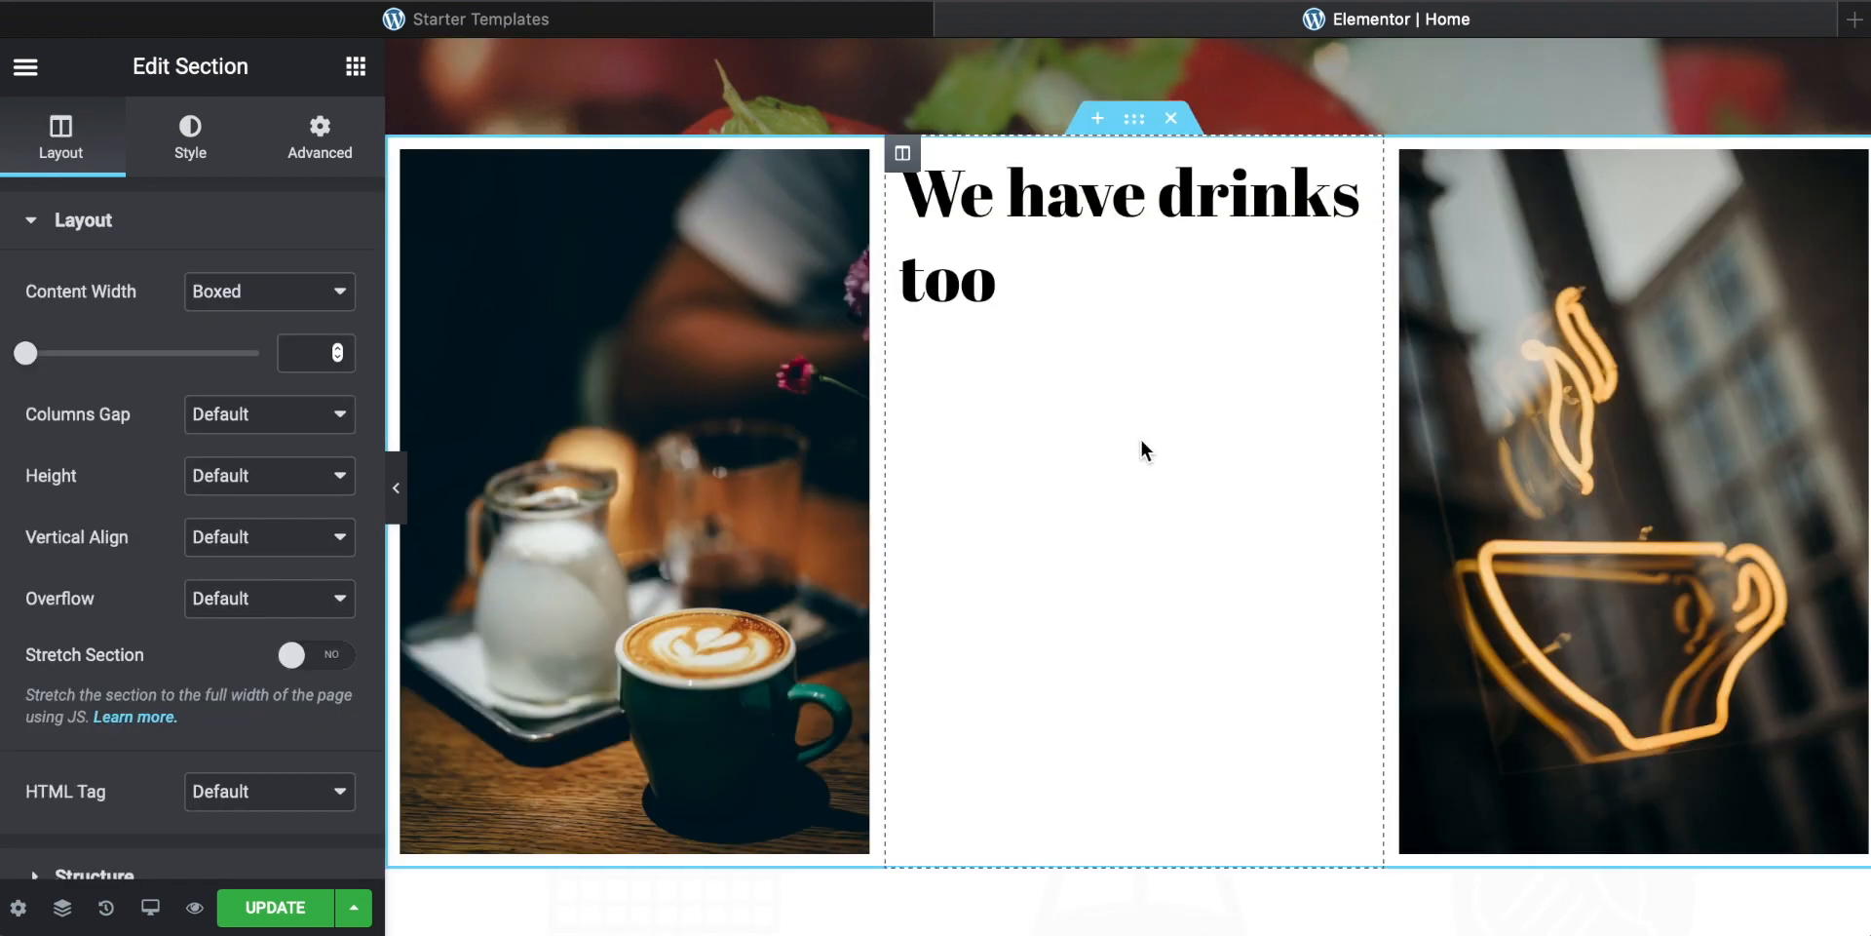
Step: Set the section's background type to video and choose pexels-trang-doan-1092730-1.jpg as its background fallback image
{"action": "scroll", "coordinate": [1055, 419], "scroll_direction": "up", "scroll_amount": 1}
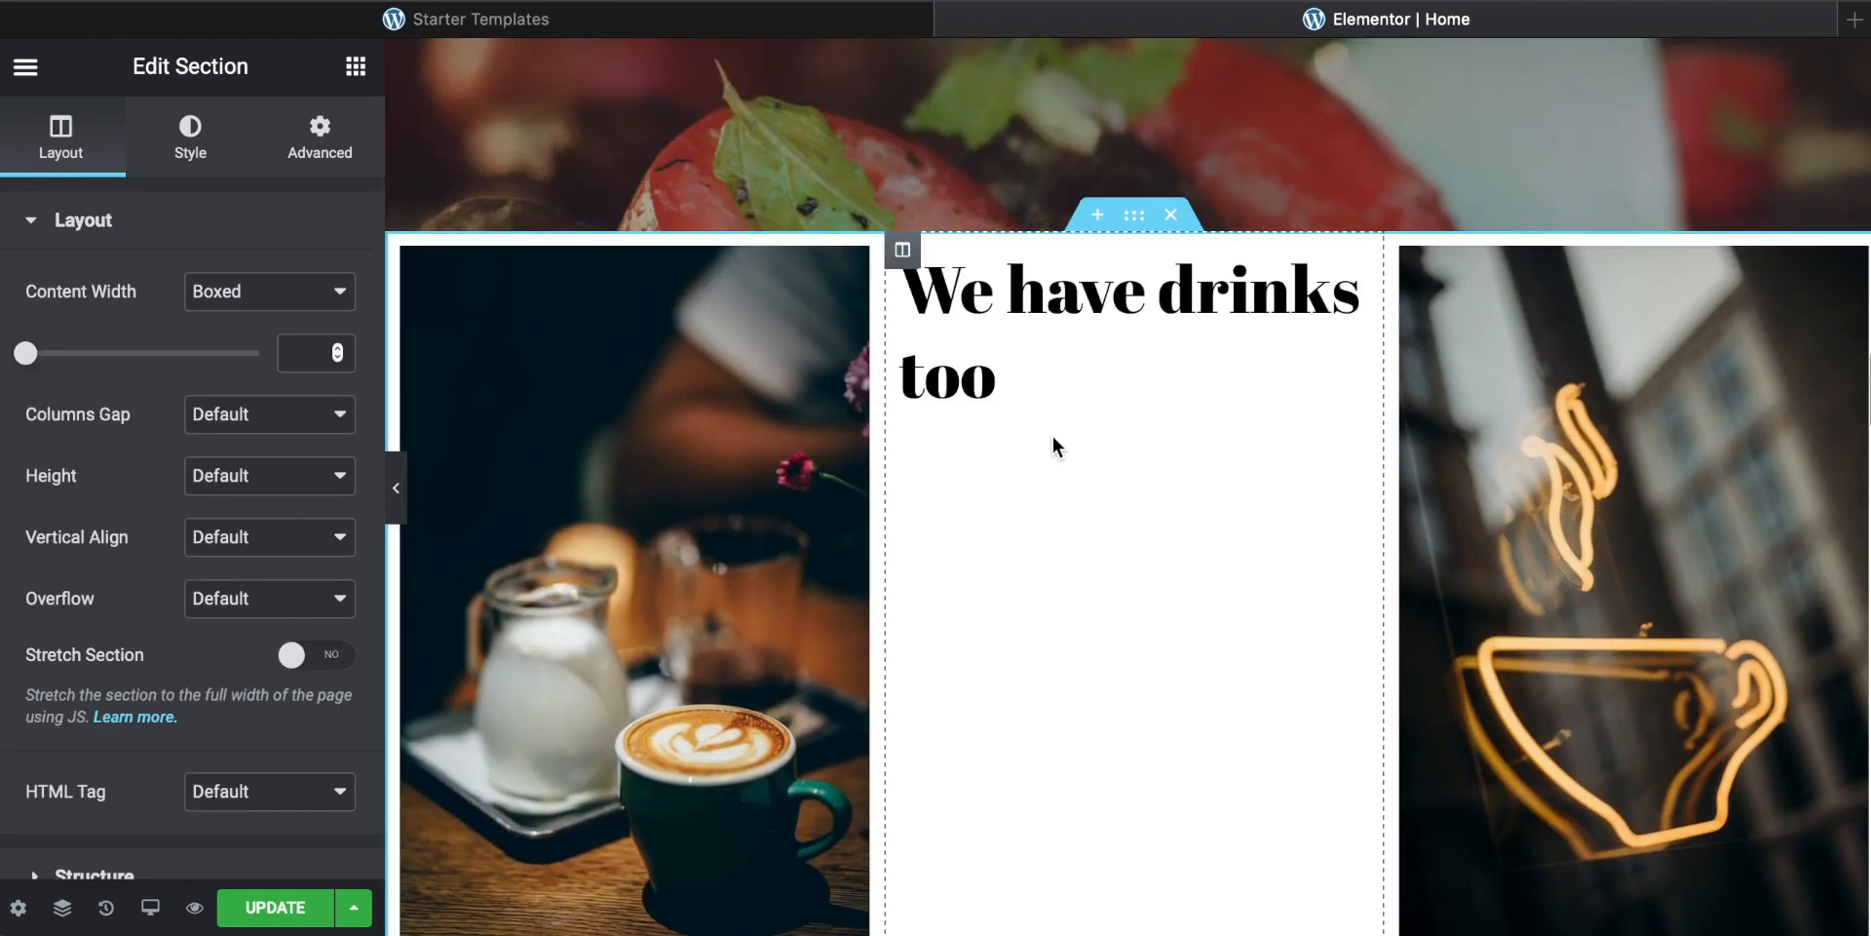
{"action": "scroll", "coordinate": [1001, 388], "scroll_direction": "down", "scroll_amount": 1}
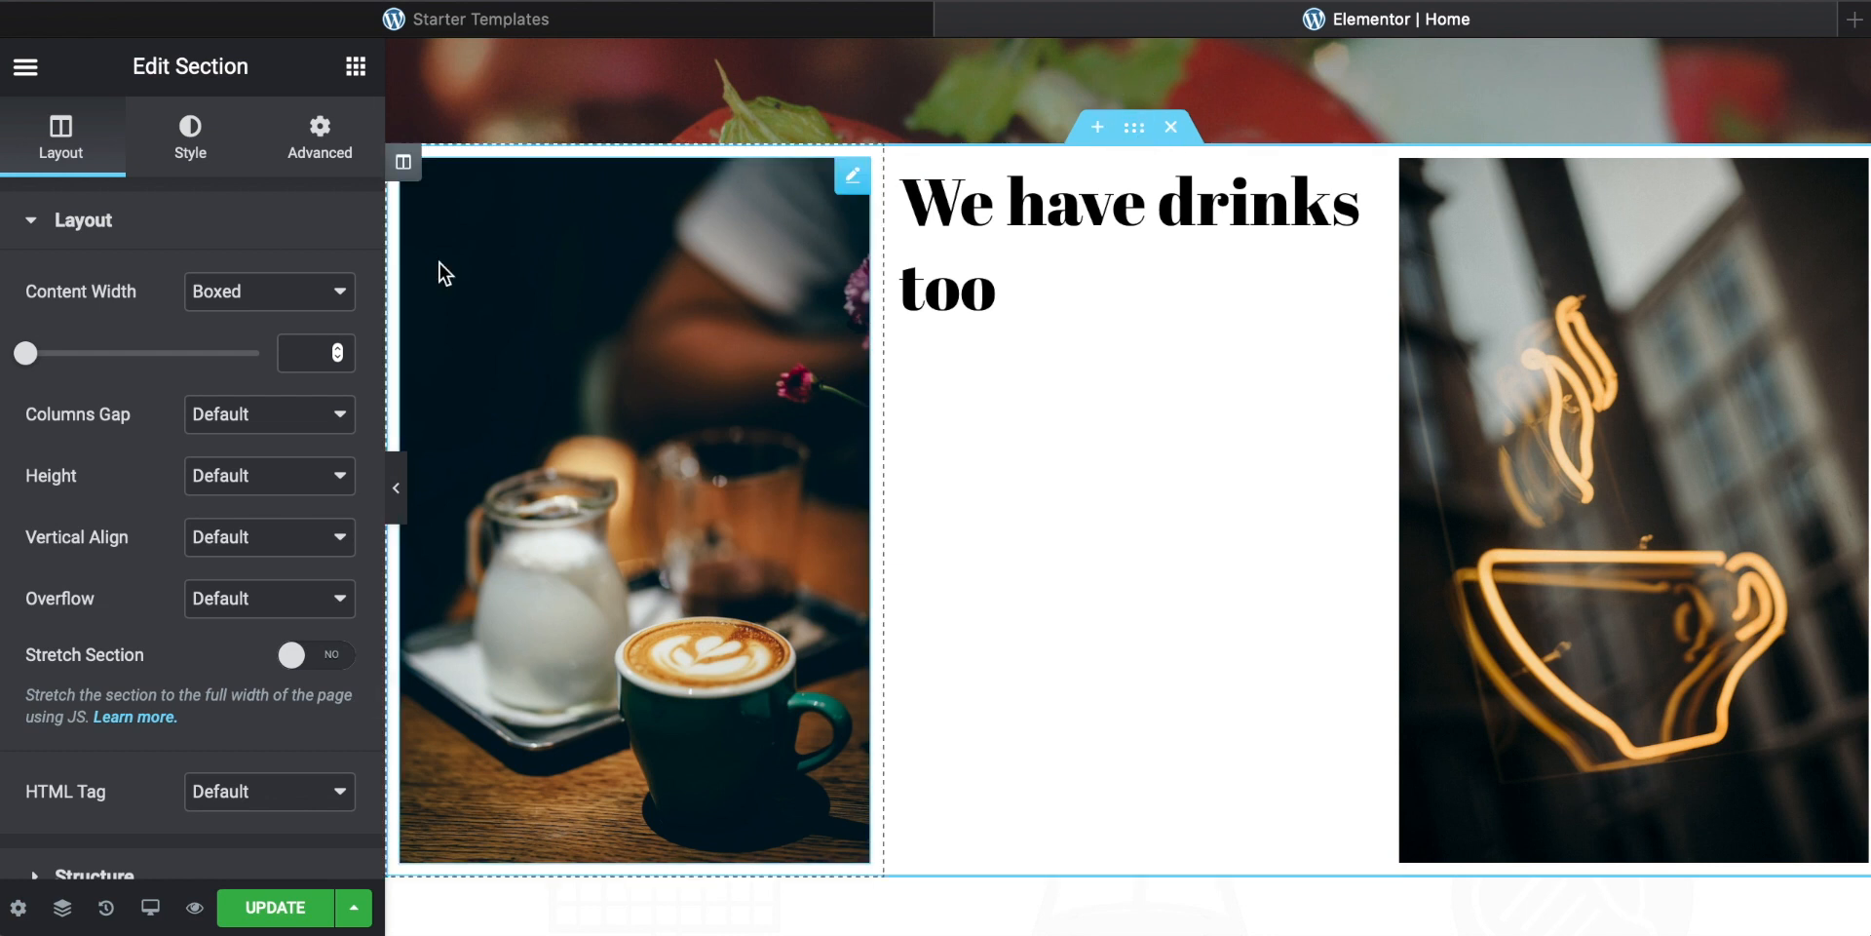
{"action": "left_click", "coordinate": [193, 146]}
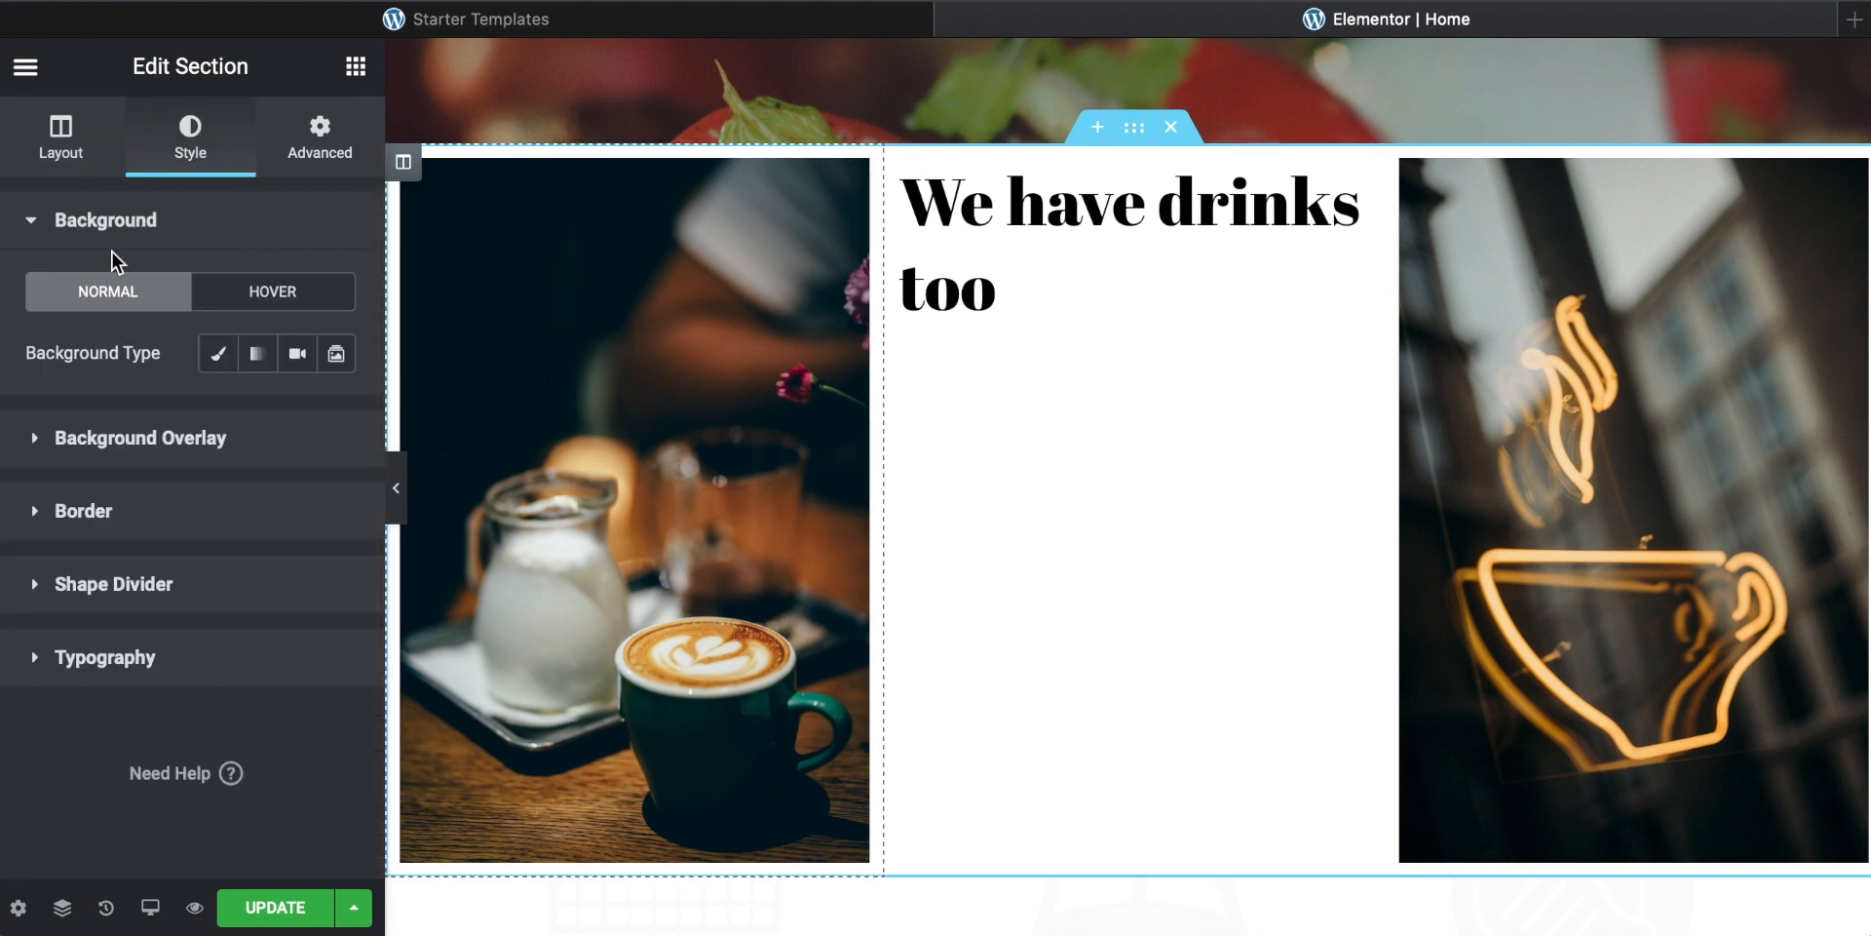
{"action": "left_click", "coordinate": [52, 437]}
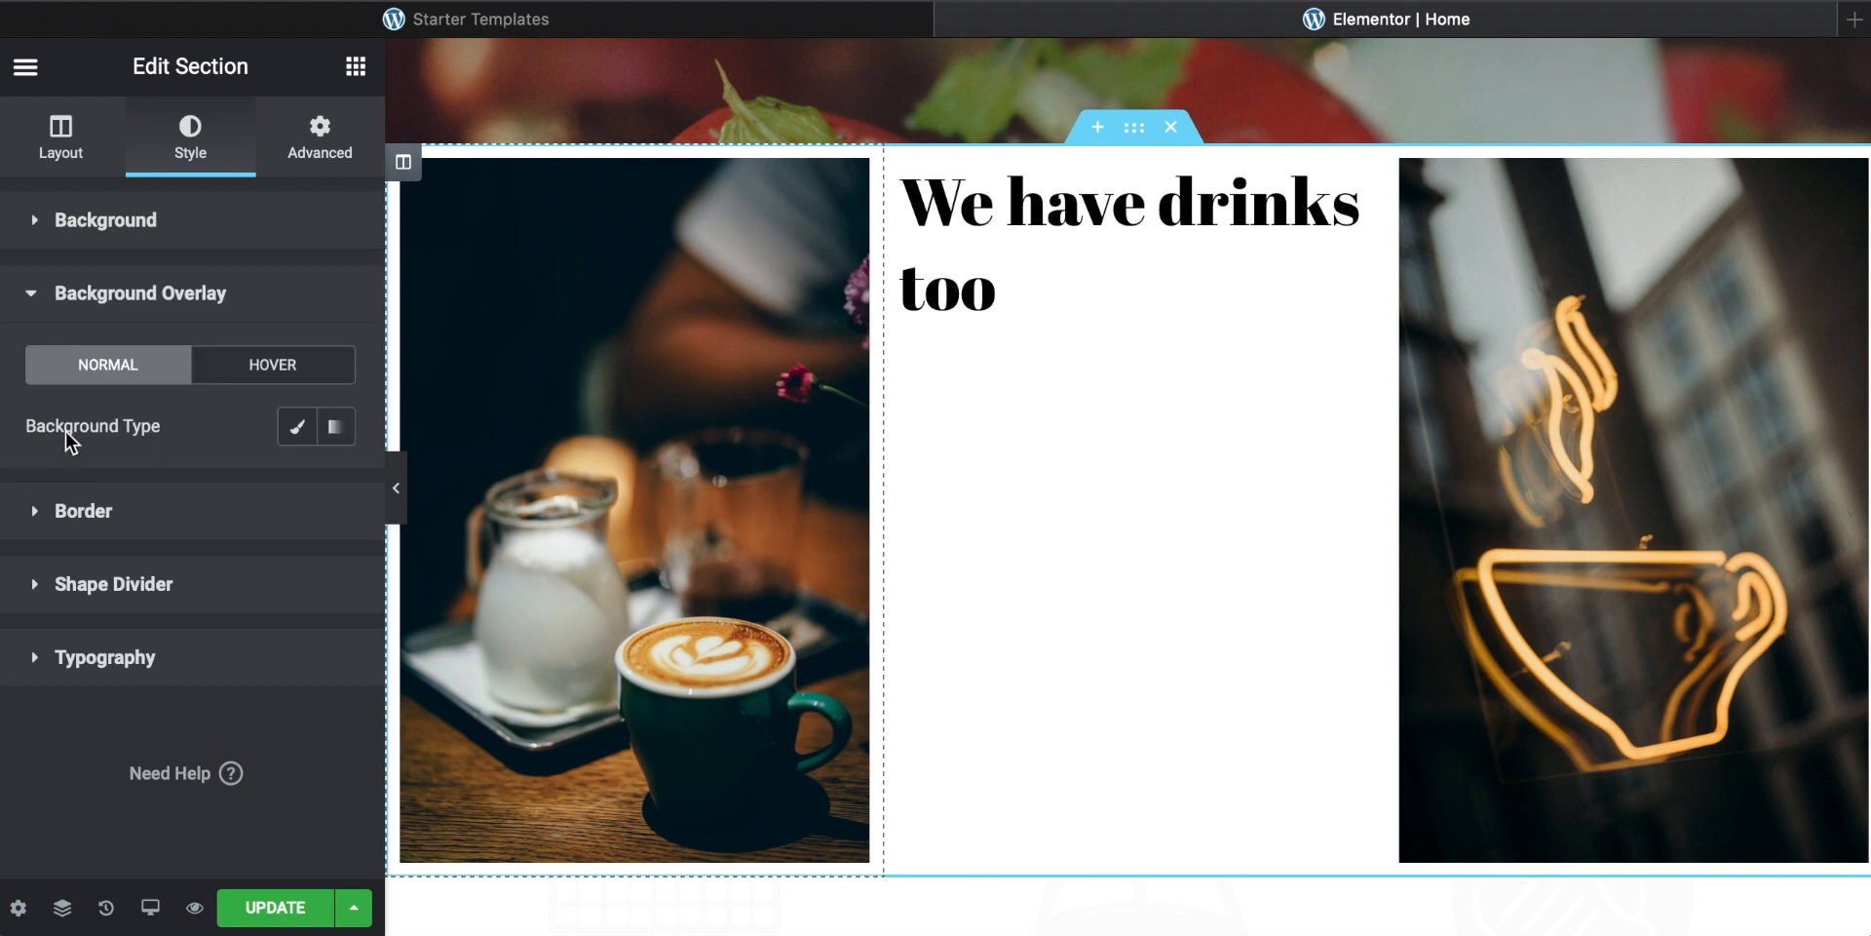
{"action": "left_click", "coordinate": [102, 219]}
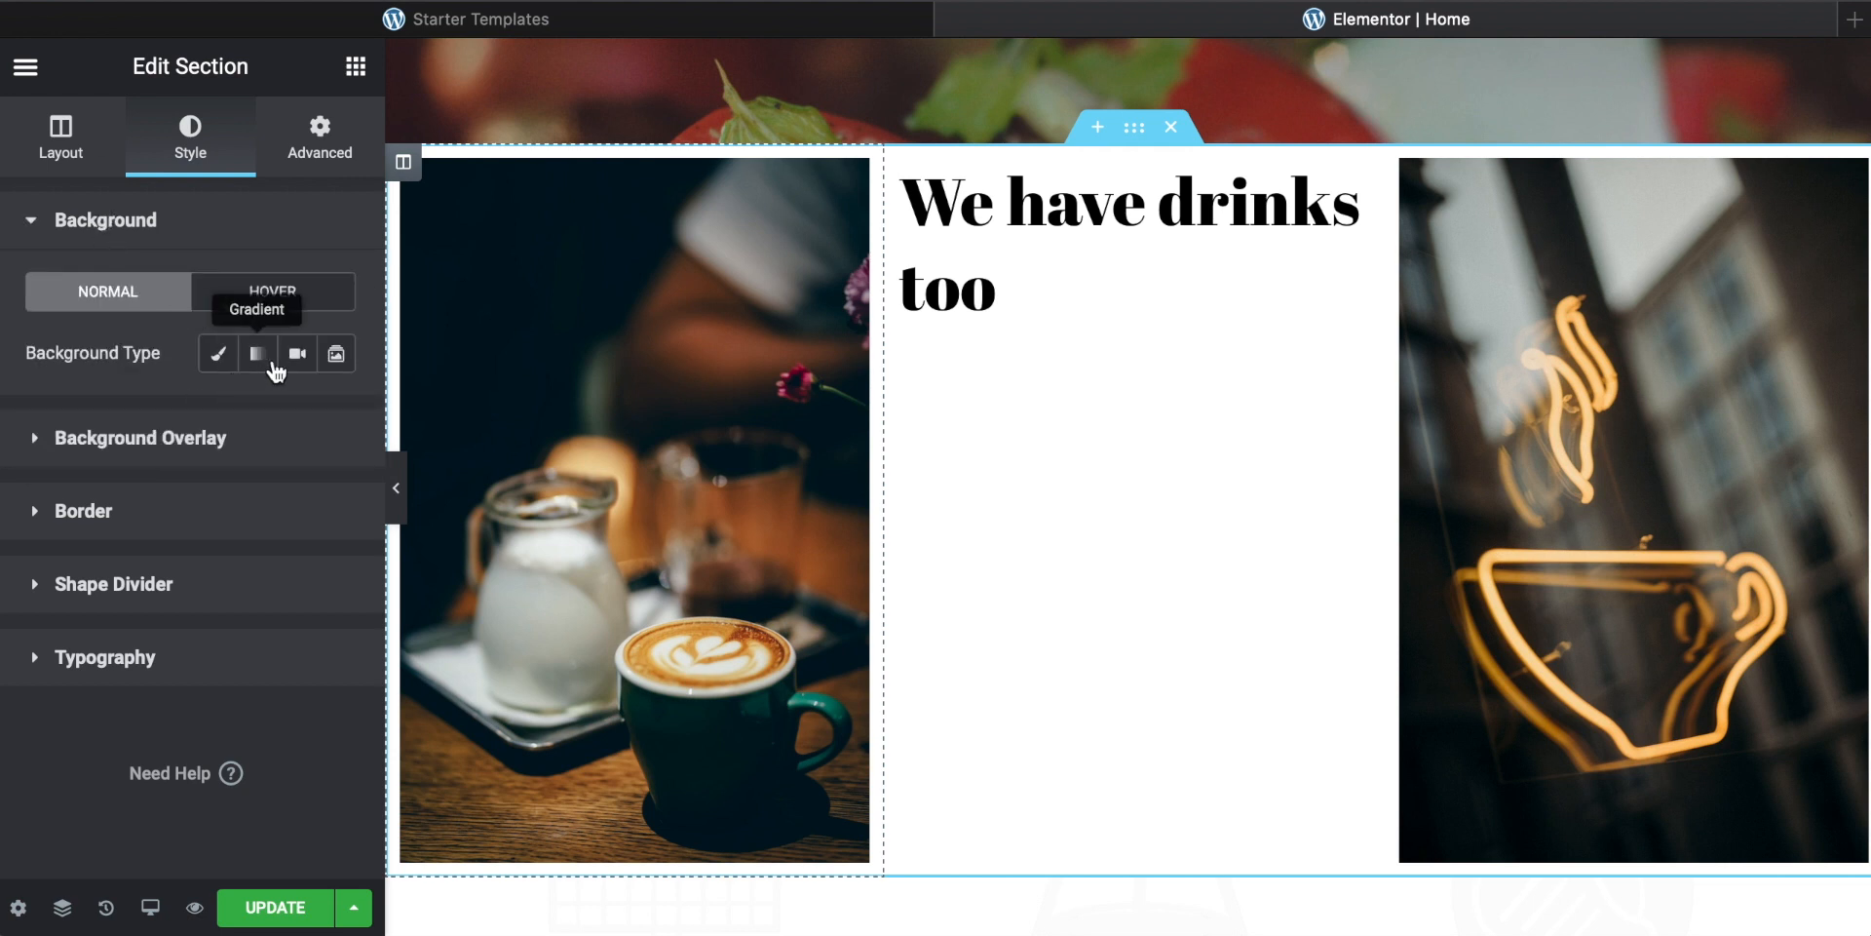
{"action": "left_click", "coordinate": [297, 356]}
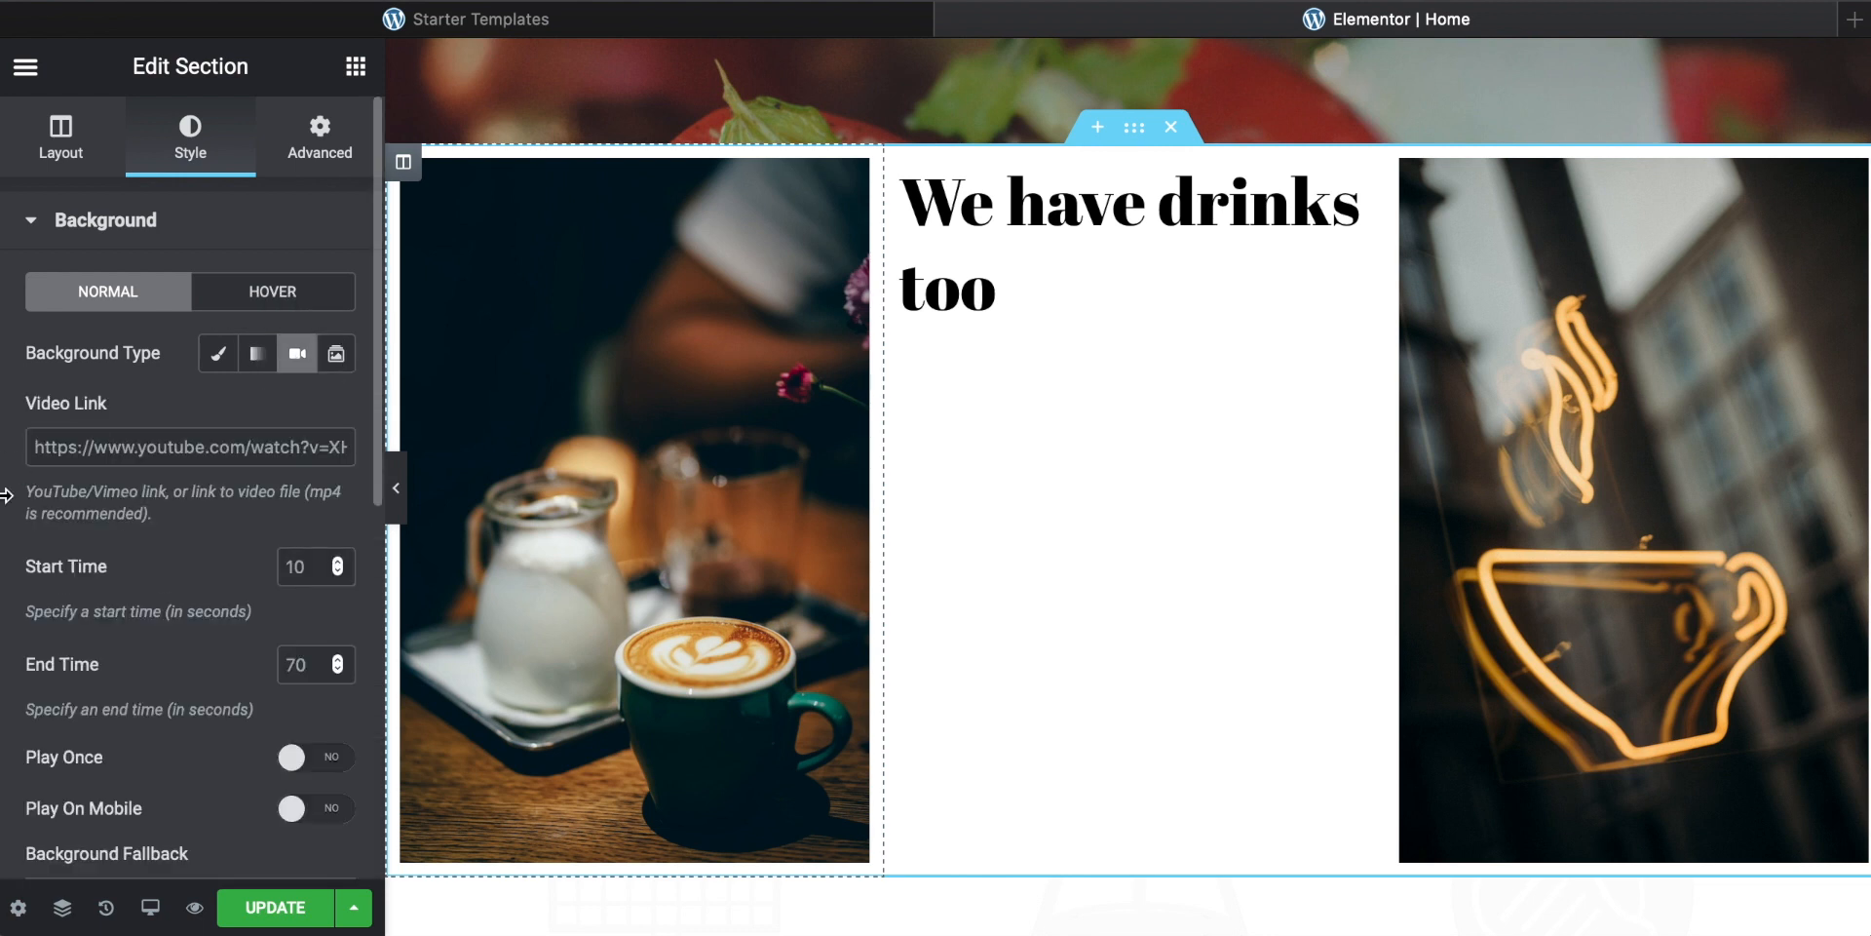
{"action": "scroll", "coordinate": [104, 426], "scroll_direction": "down", "scroll_amount": 3}
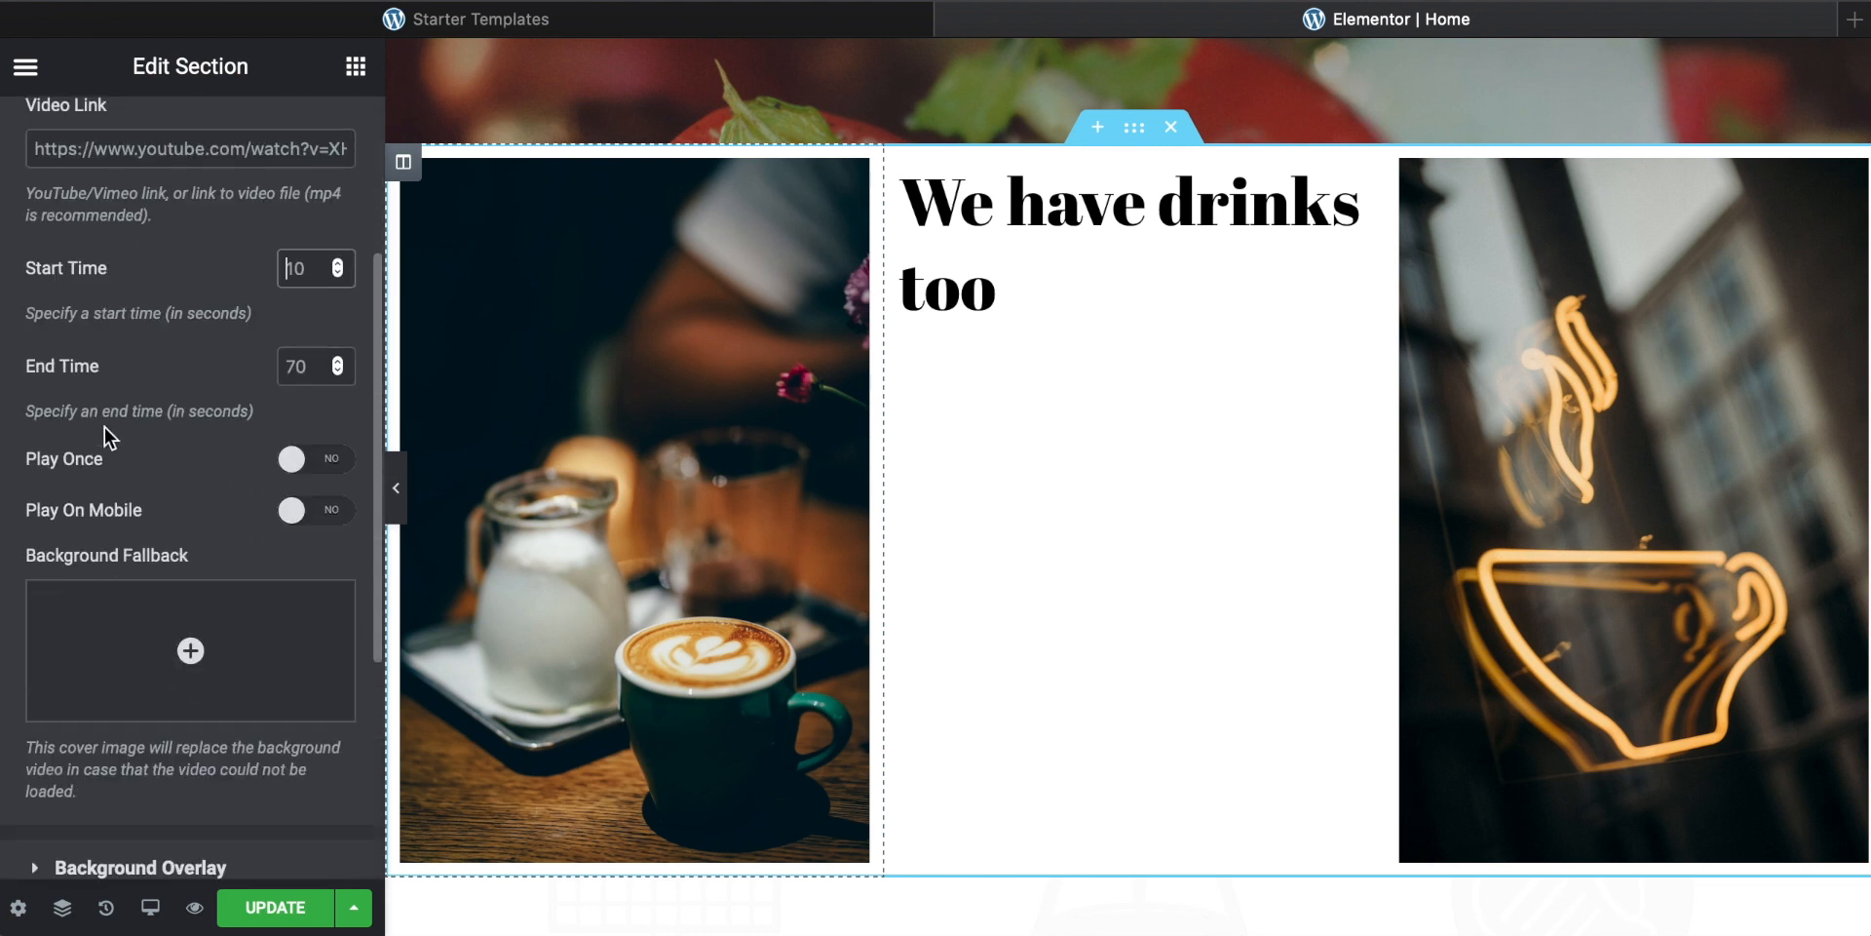
{"action": "left_click", "coordinate": [211, 674]}
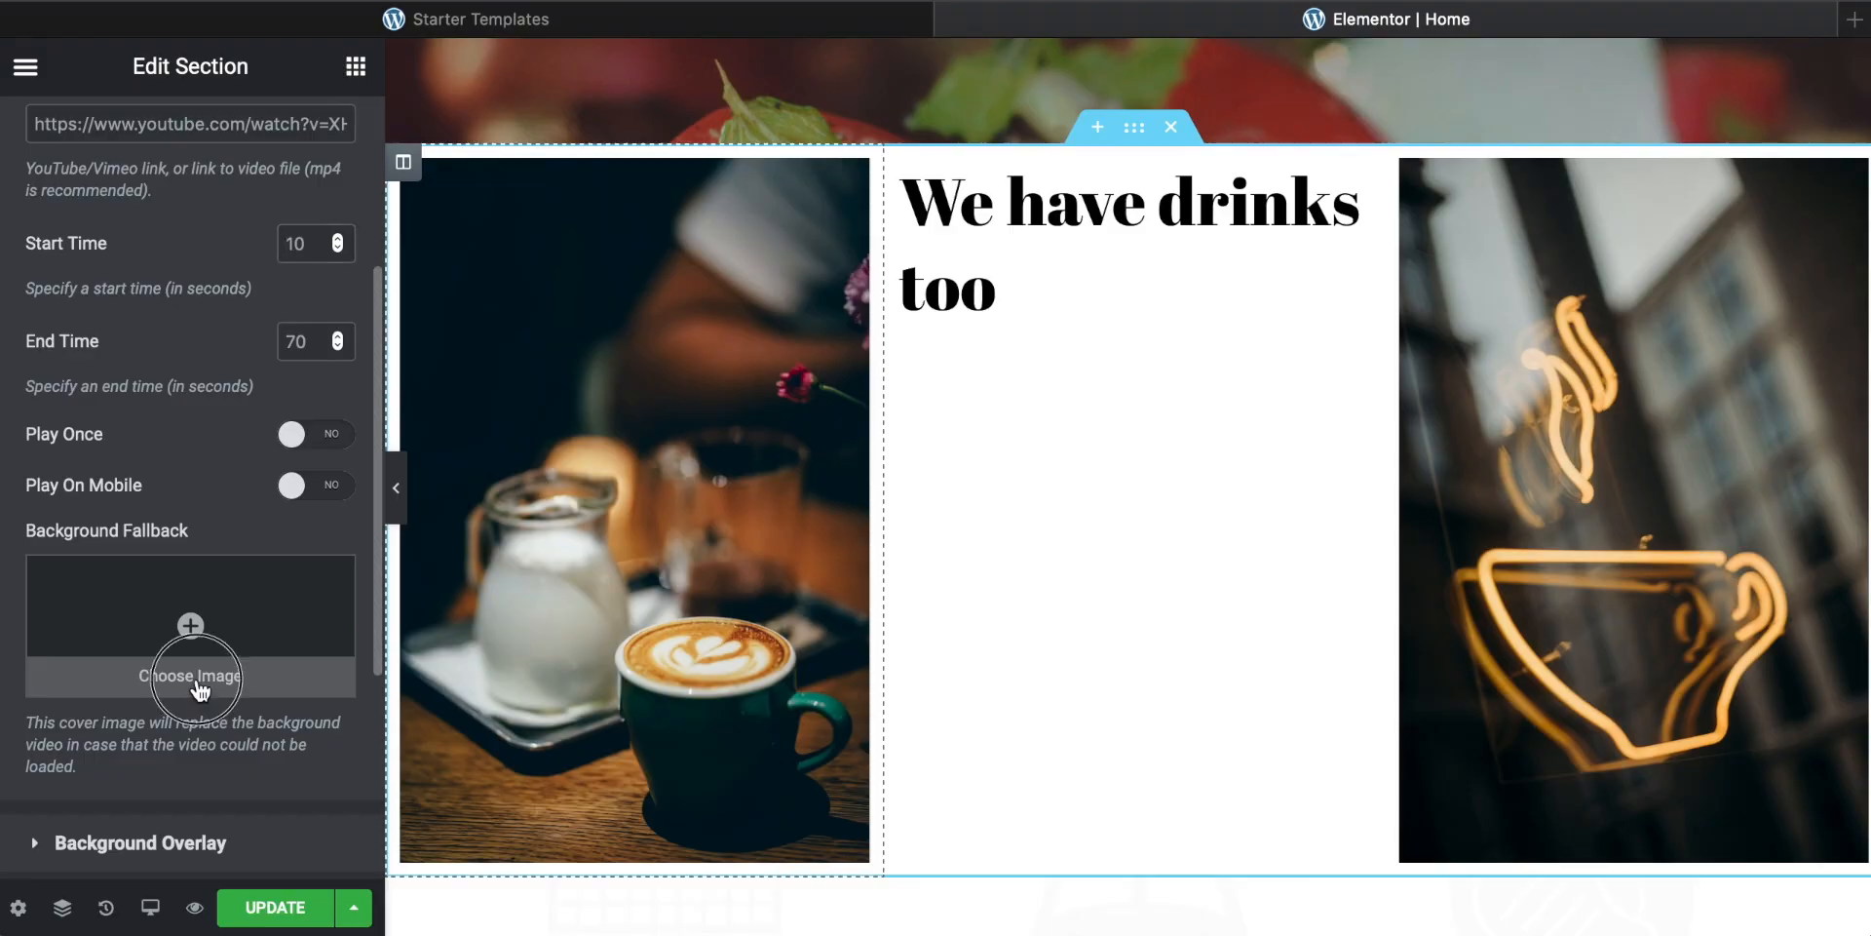
{"action": "left_click", "coordinate": [847, 455]}
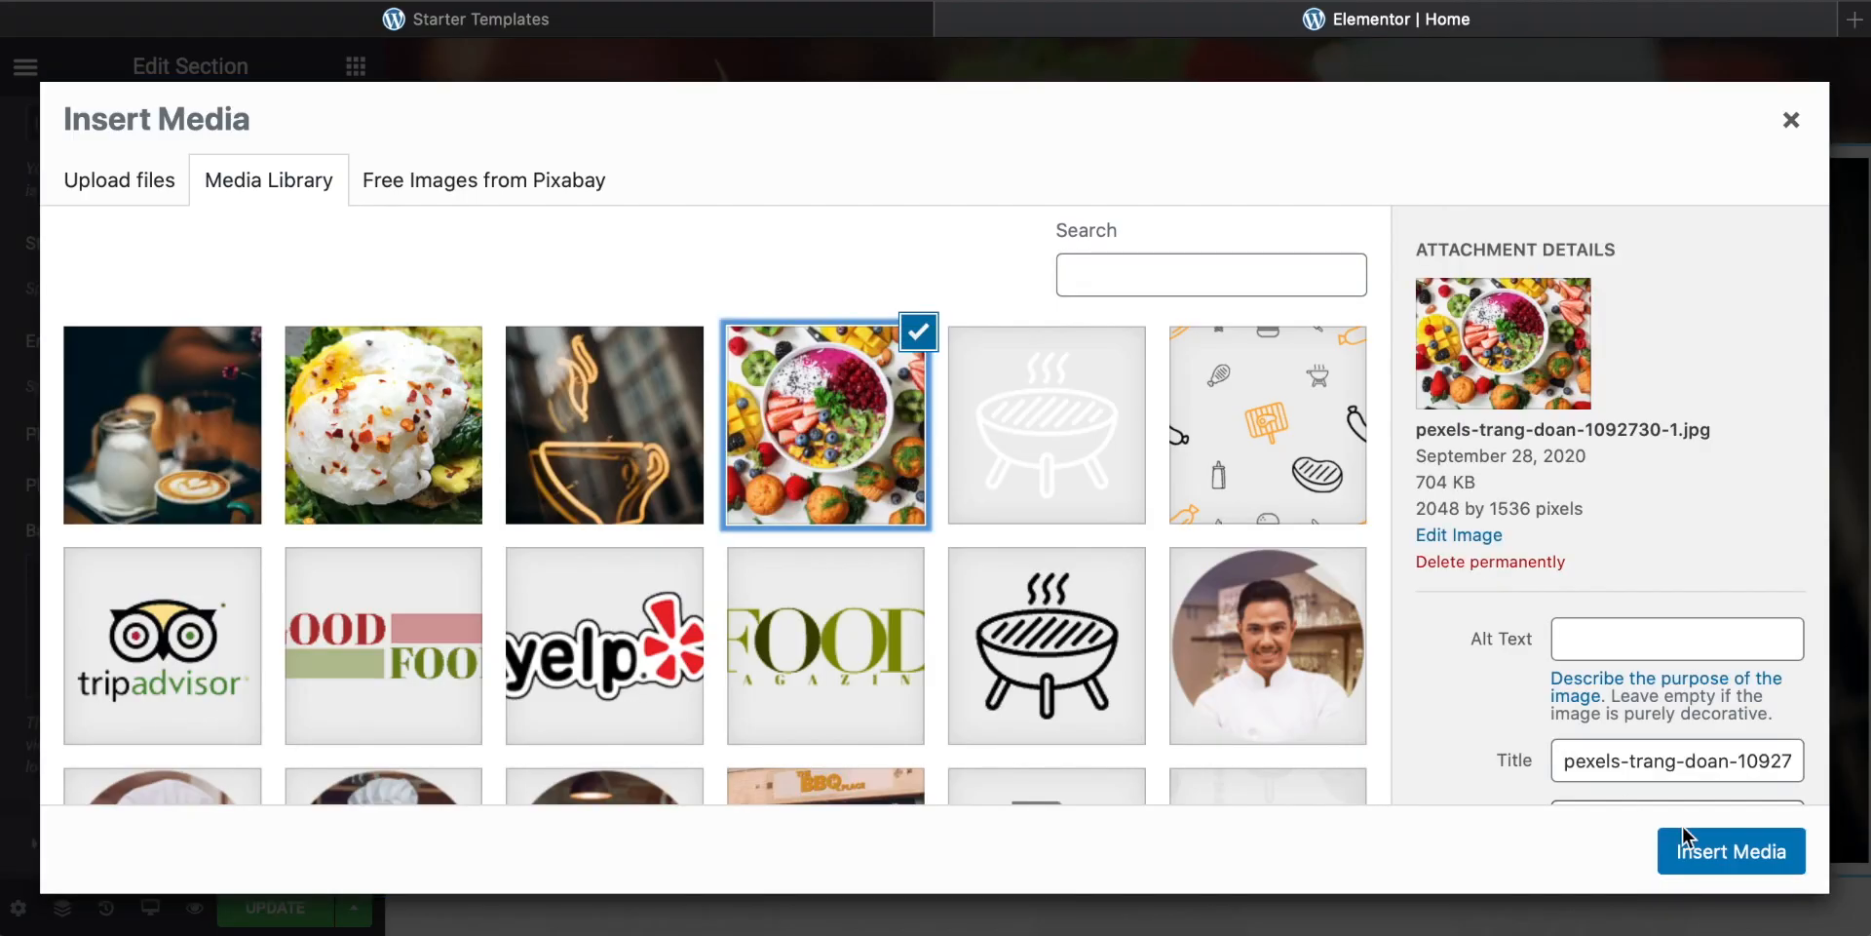
{"action": "left_click", "coordinate": [1732, 850]}
{"action": "scroll", "coordinate": [1243, 705], "scroll_direction": "down", "scroll_amount": 6}
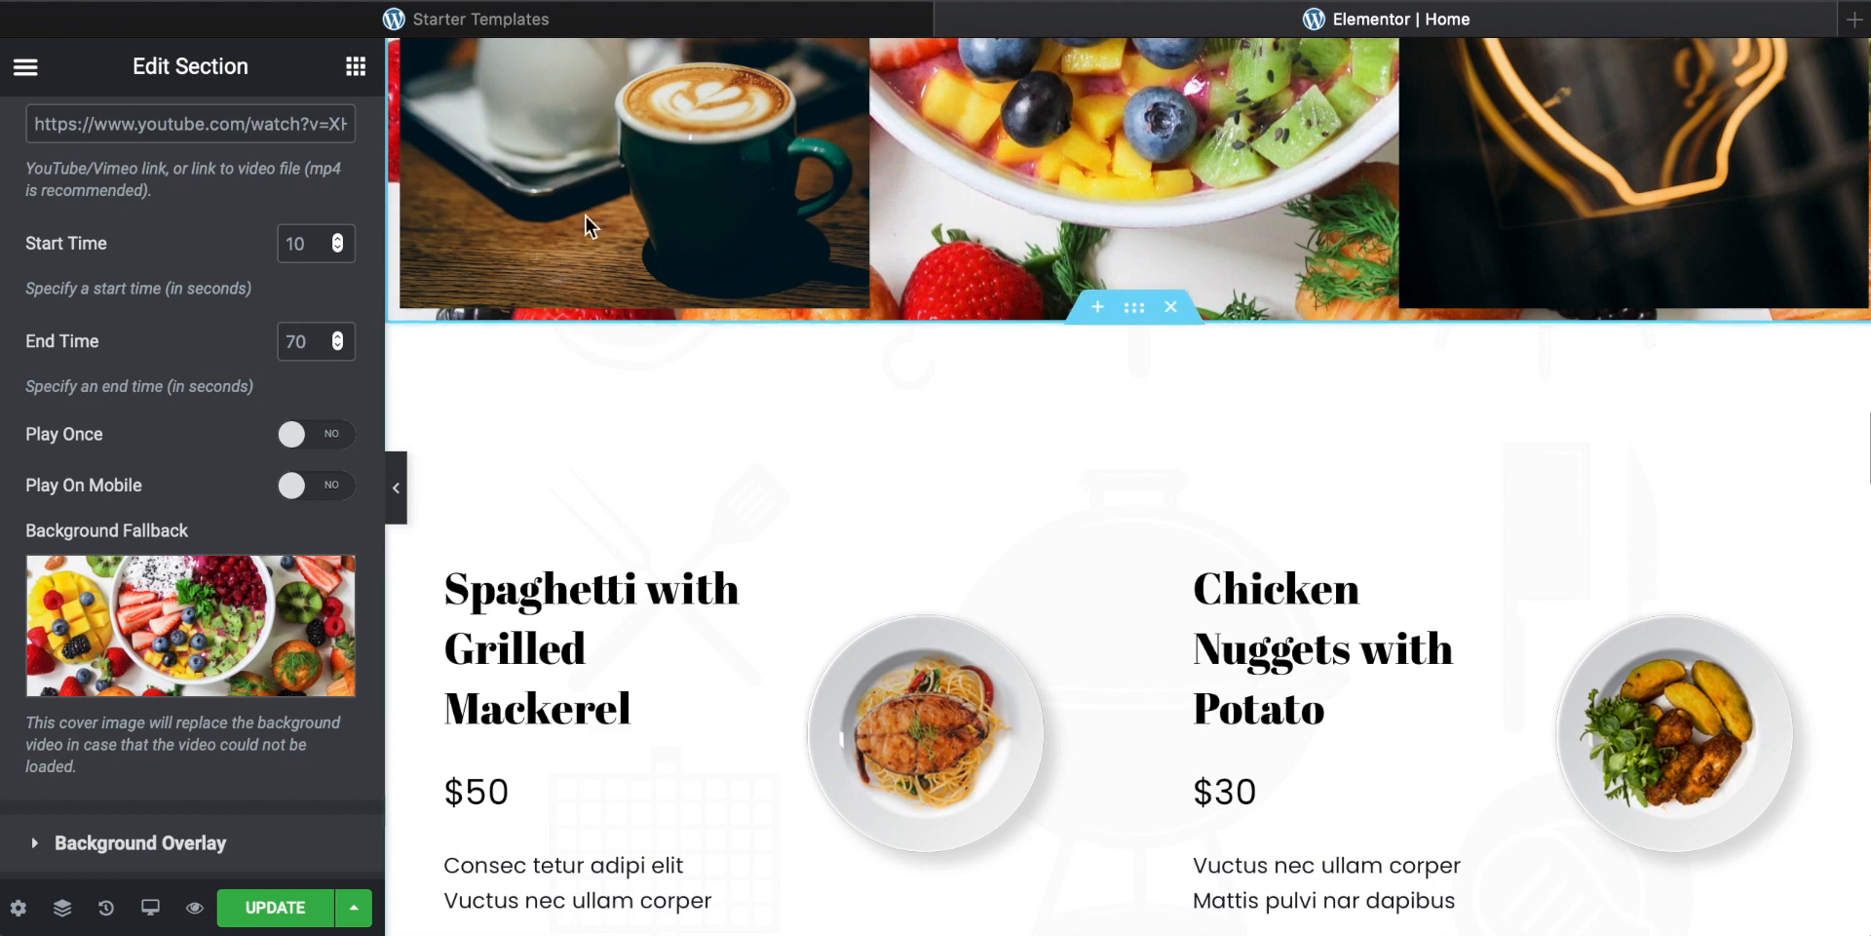
{"action": "left_click", "coordinate": [356, 65]}
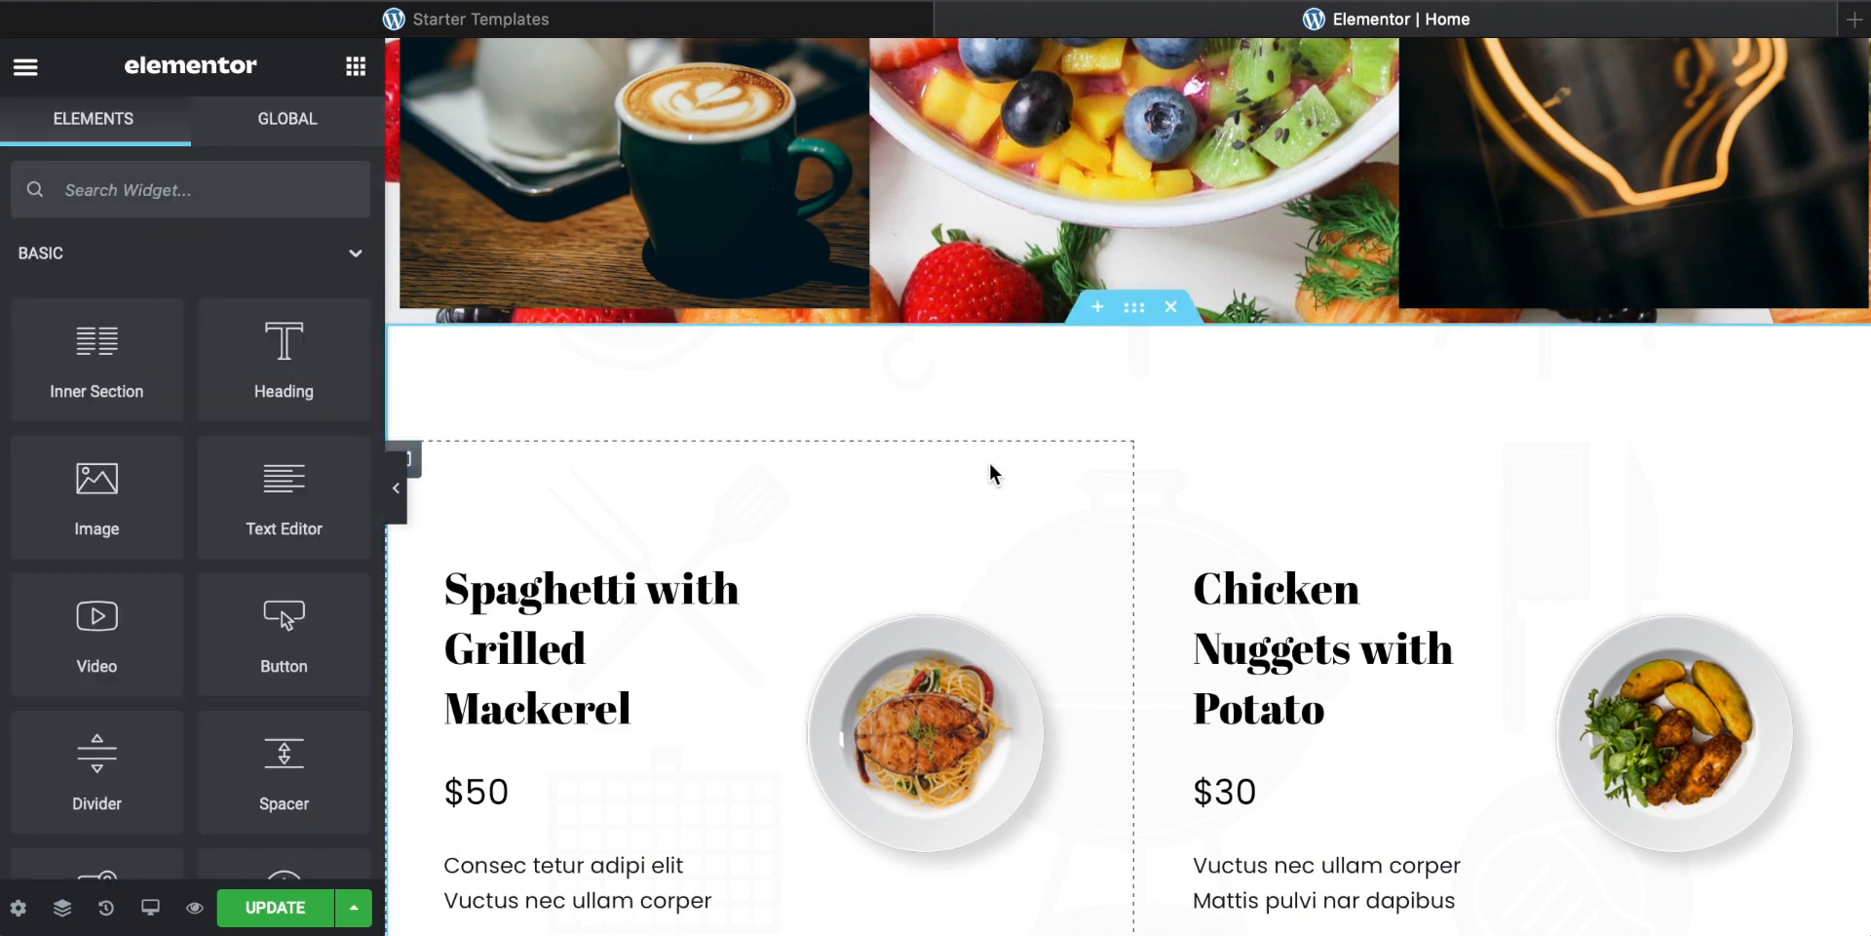
{"action": "scroll", "coordinate": [990, 468], "scroll_direction": "up", "scroll_amount": 15}
{"action": "scroll", "coordinate": [994, 473], "scroll_direction": "up", "scroll_amount": 2}
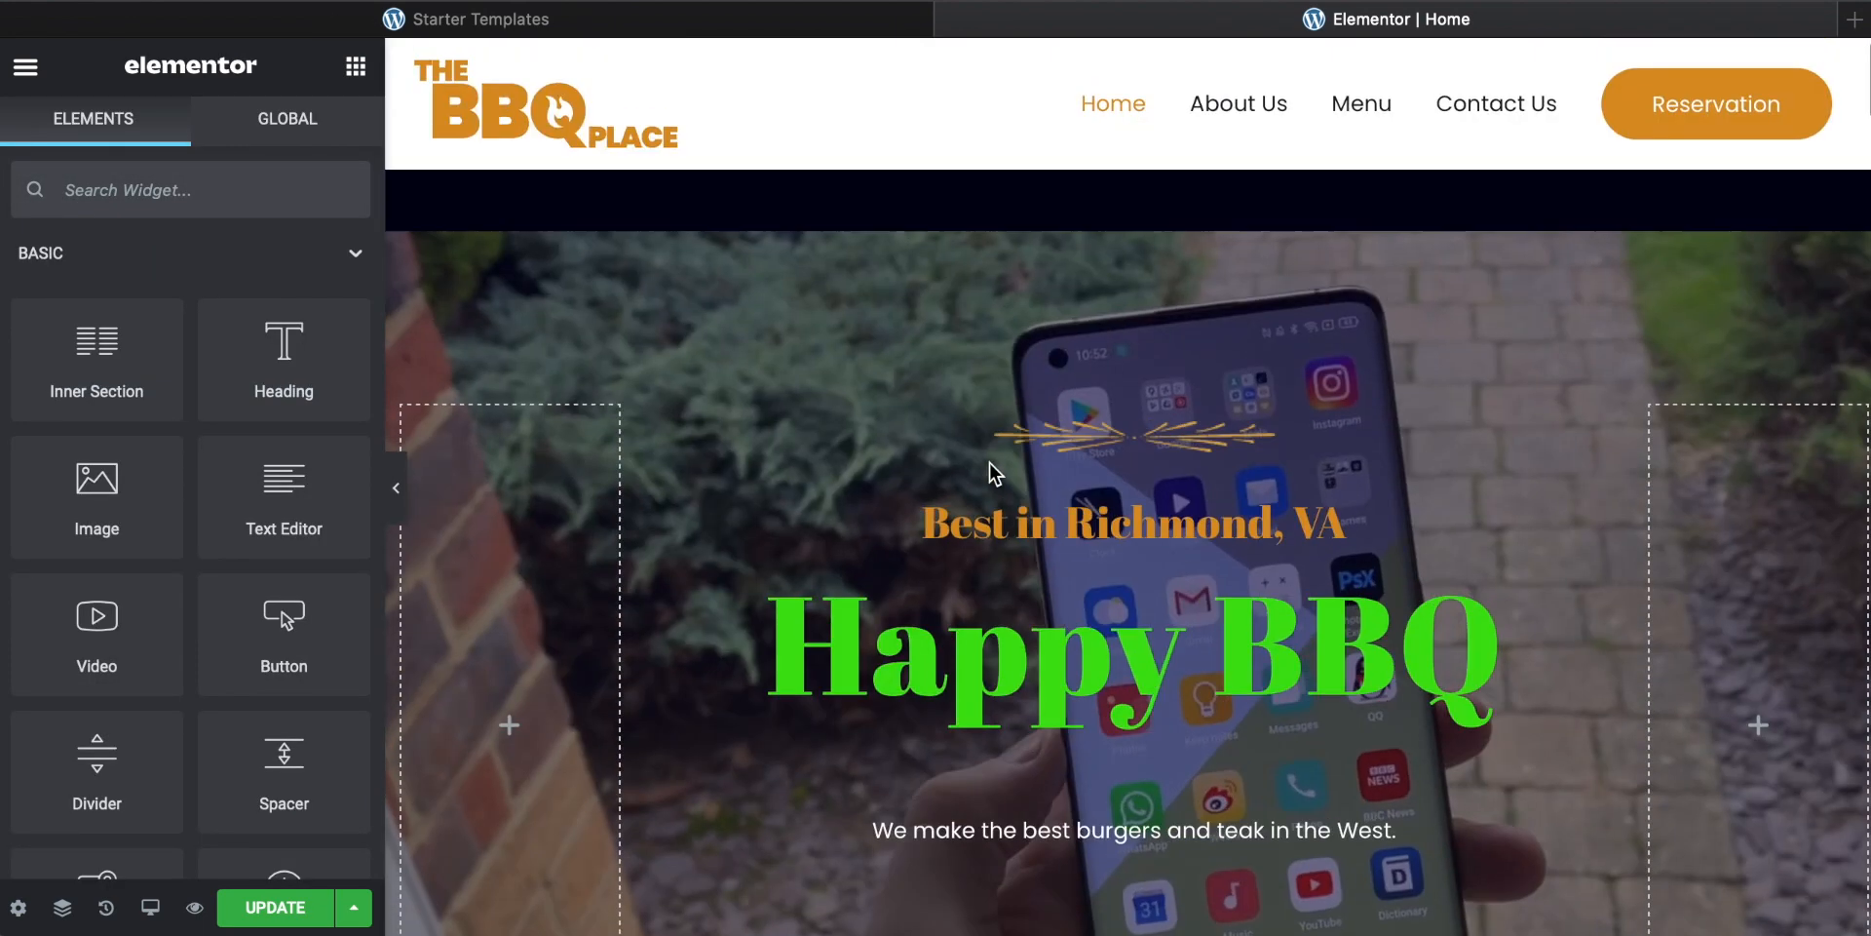